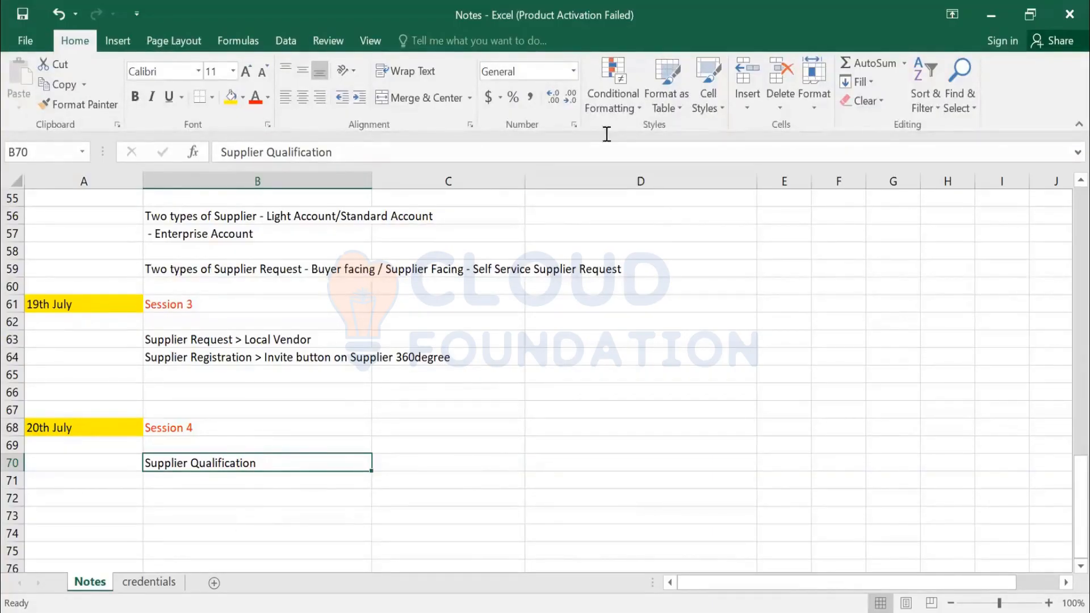
# - Switch to the Ariba Spend Management browser window and return through Home to the Supplier Management dashboard
pyautogui.hotkey('alt', 'Tab')
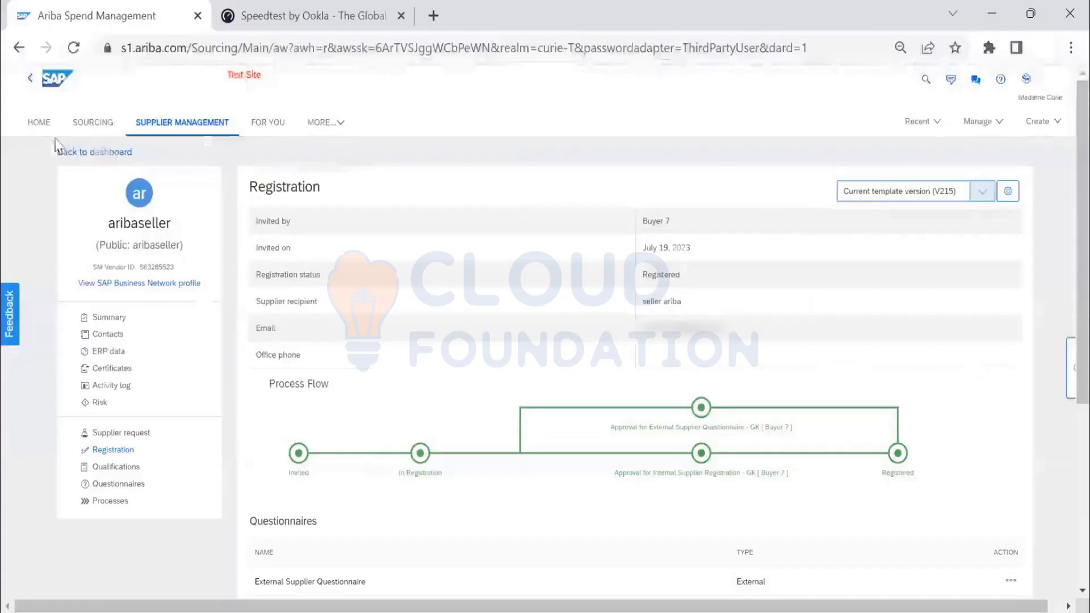
pyautogui.click(45, 125)
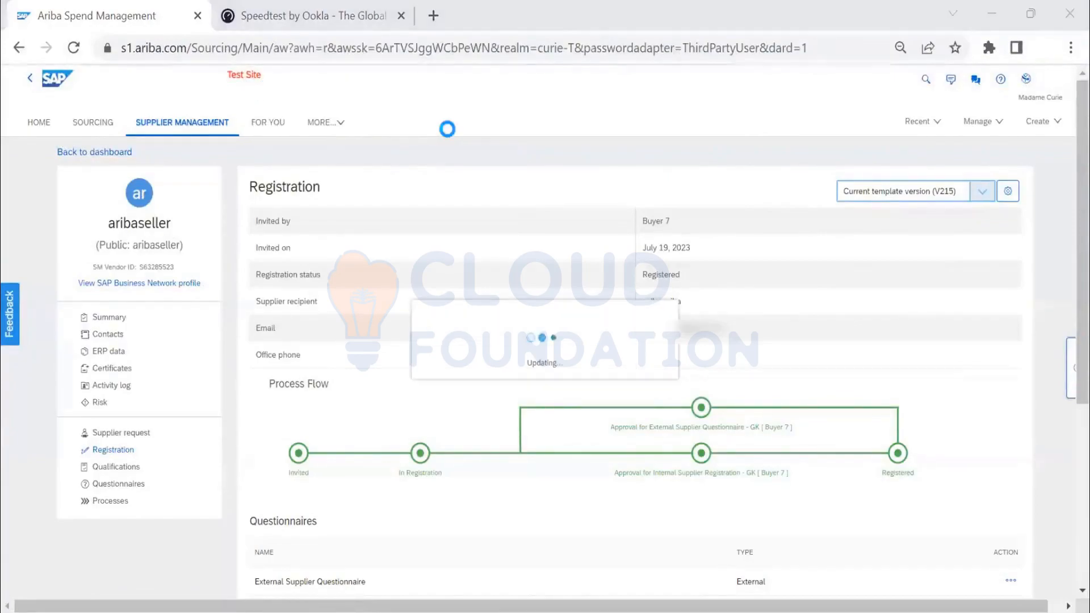
pyautogui.click(133, 122)
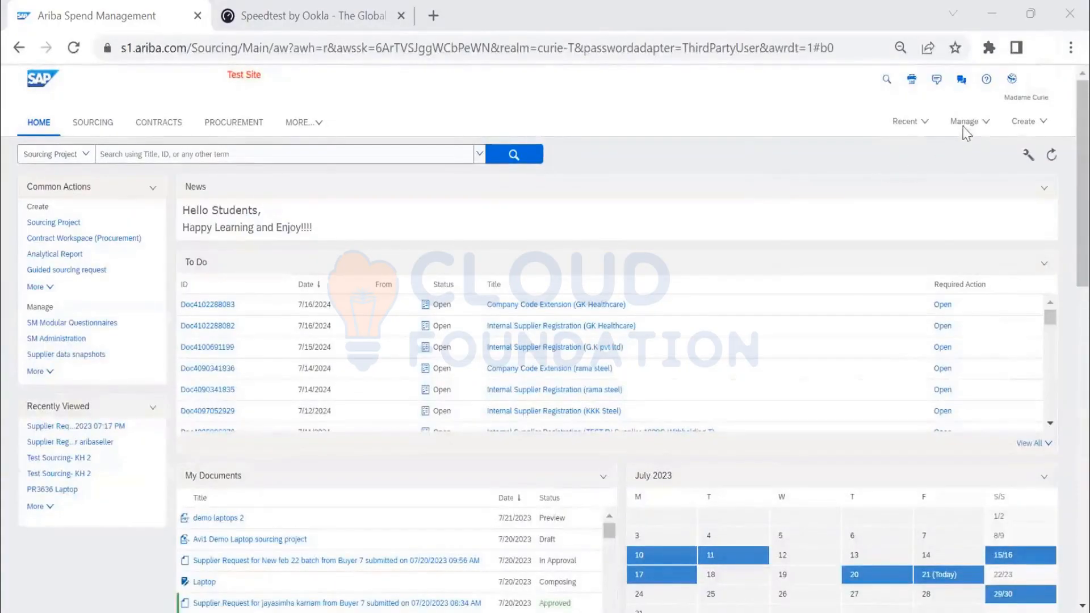
pyautogui.click(304, 130)
pyautogui.click(336, 292)
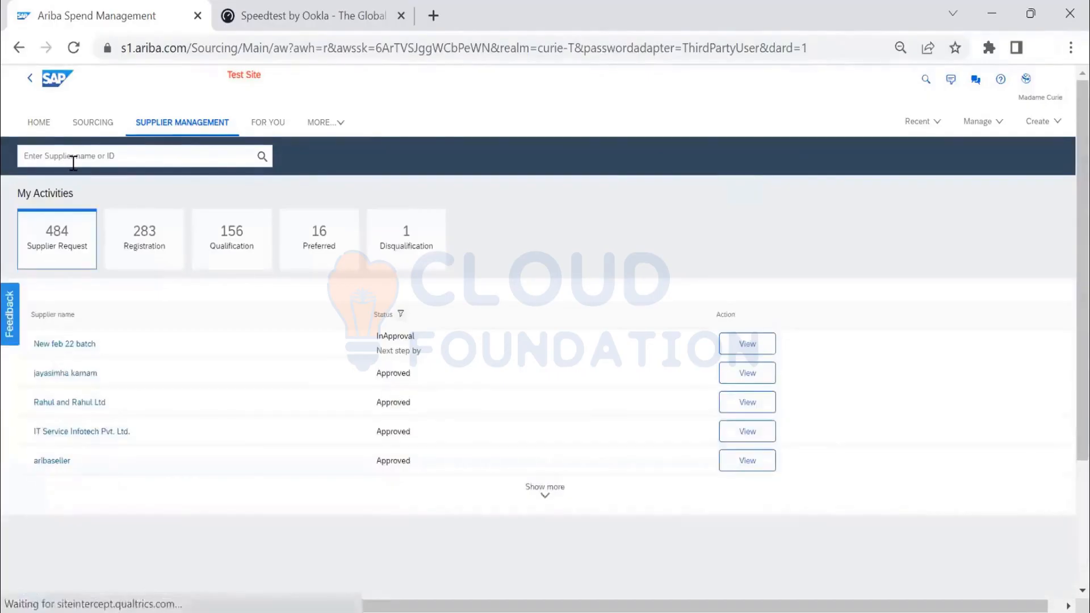
# - Search for the supplier aribaseller and open its supplier profile
pyautogui.click(71, 159)
pyautogui.write('aribaseller')
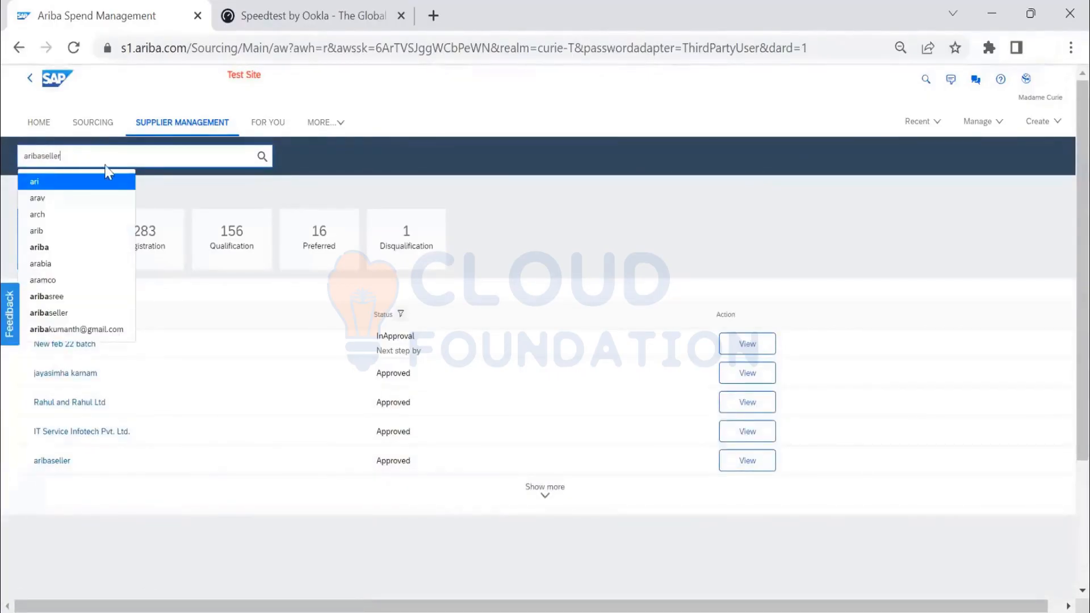
pyautogui.click(262, 156)
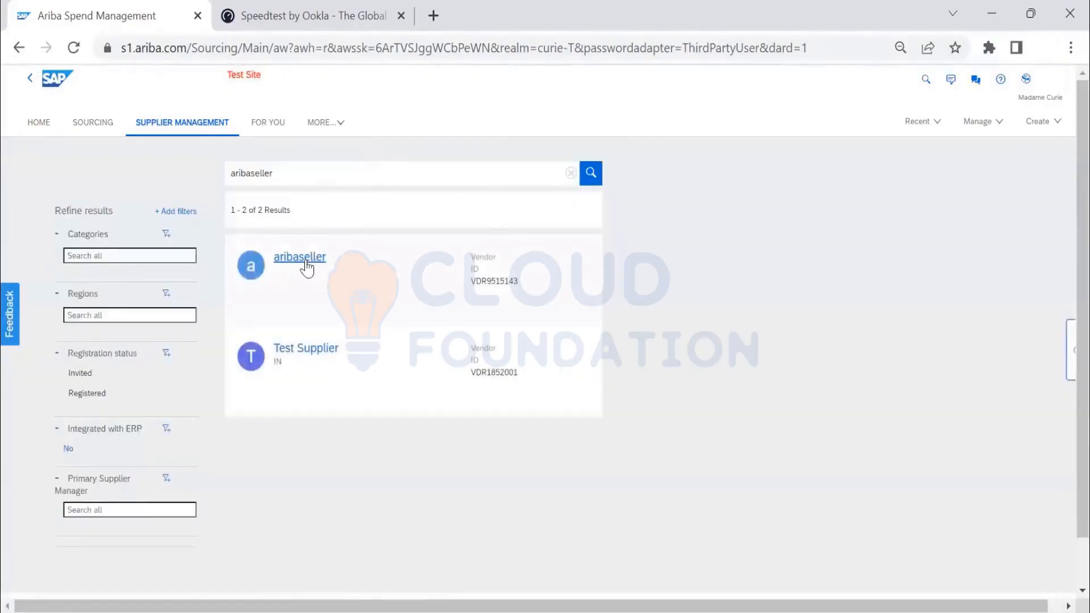
pyautogui.click(301, 263)
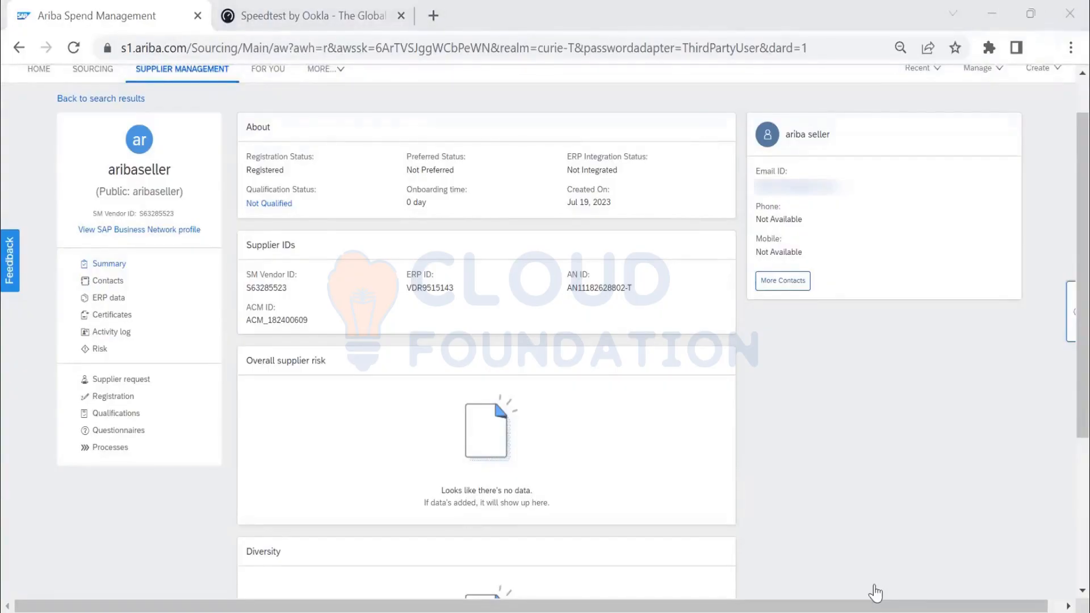
# - View the supplier's process and legacy qualifications and start adding a new qualification
pyautogui.click(111, 414)
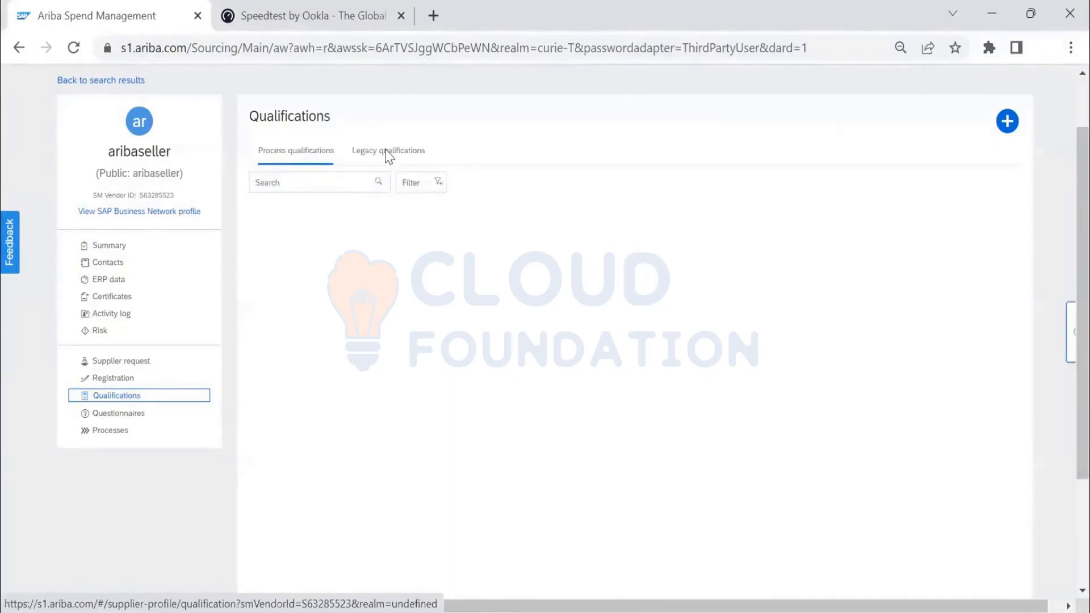
pyautogui.click(386, 153)
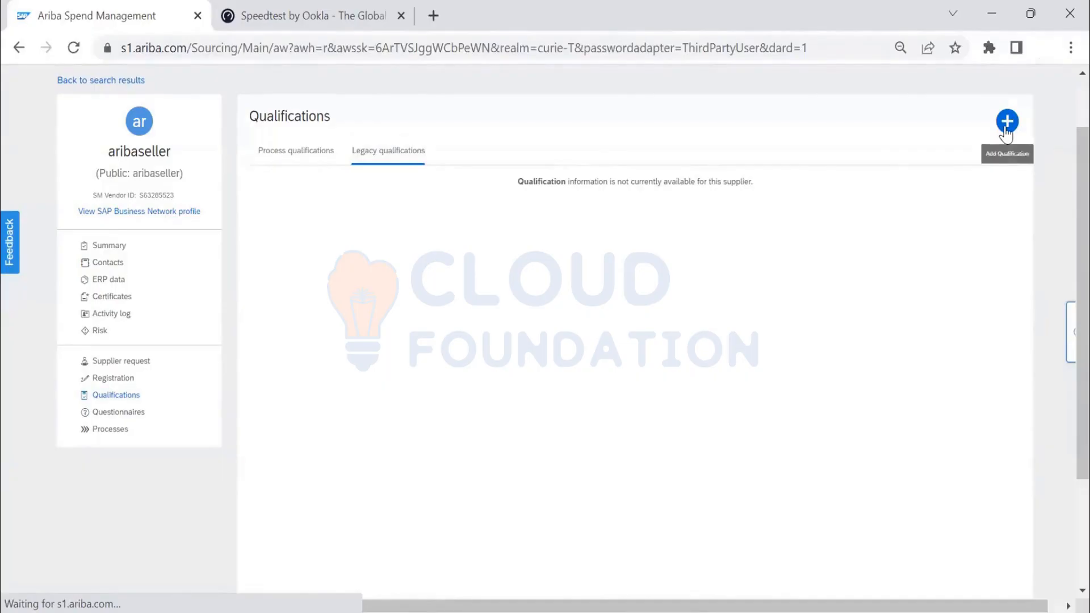
pyautogui.click(288, 159)
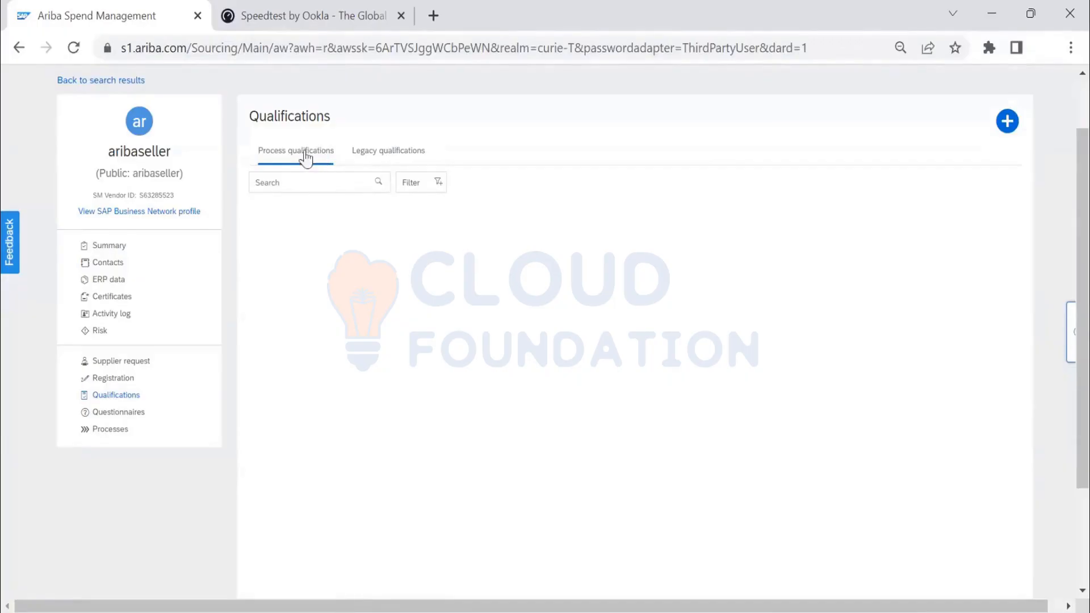
pyautogui.click(396, 164)
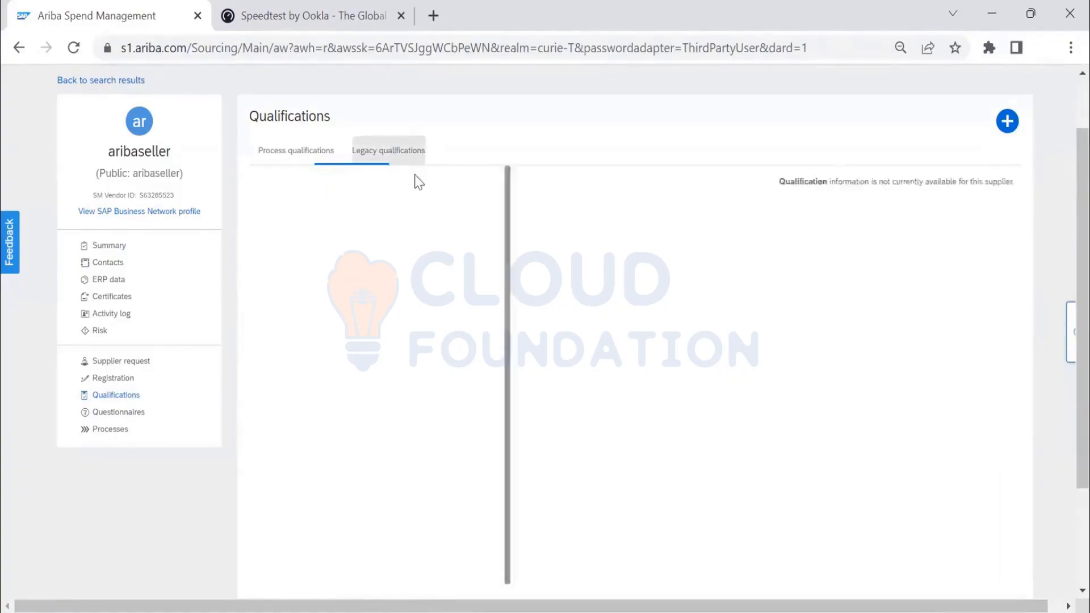
pyautogui.click(1008, 122)
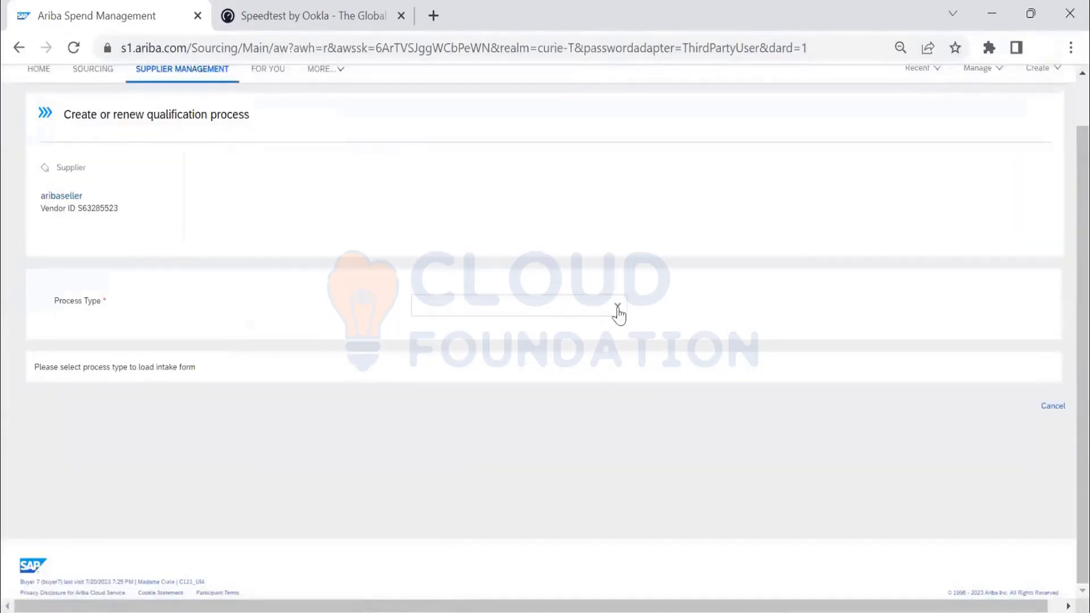
# - Try to set the qualification's process type to Partial Qualification
pyautogui.click(617, 308)
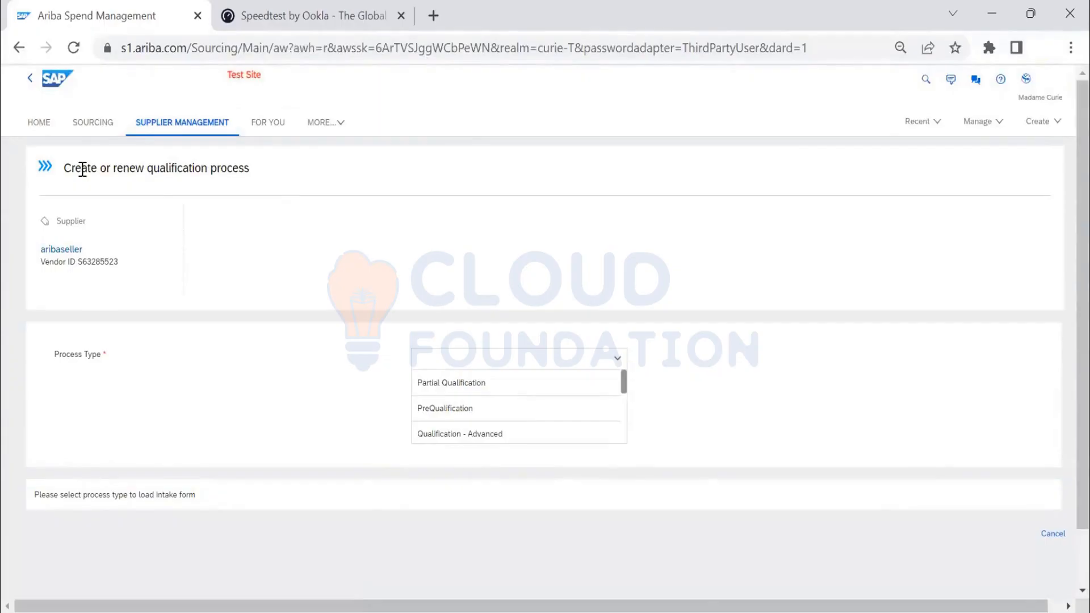
pyautogui.moveTo(66, 169); pyautogui.dragTo(255, 178)
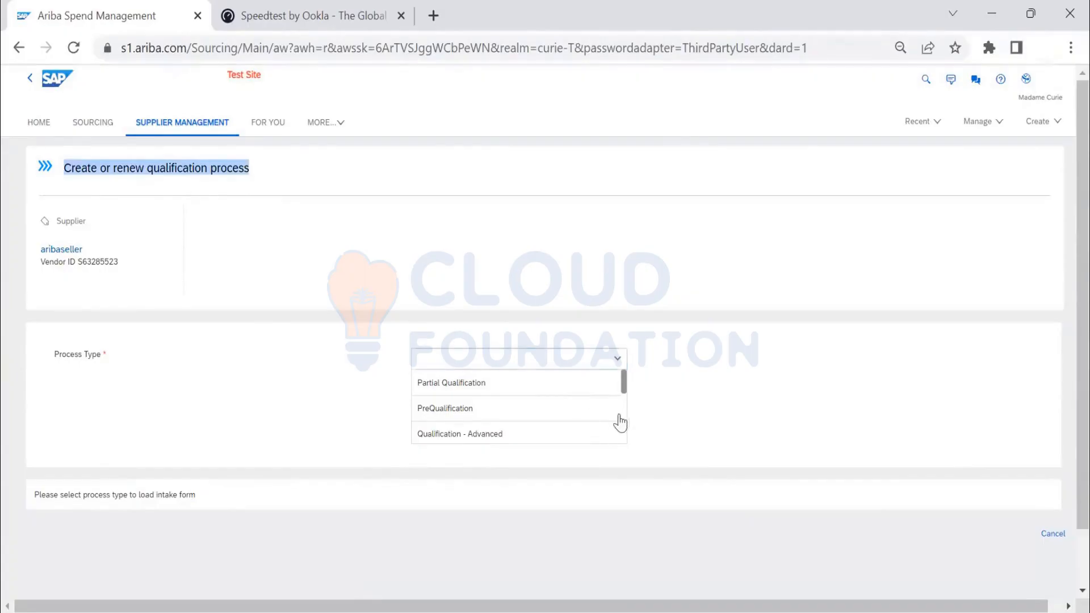
pyautogui.click(627, 384)
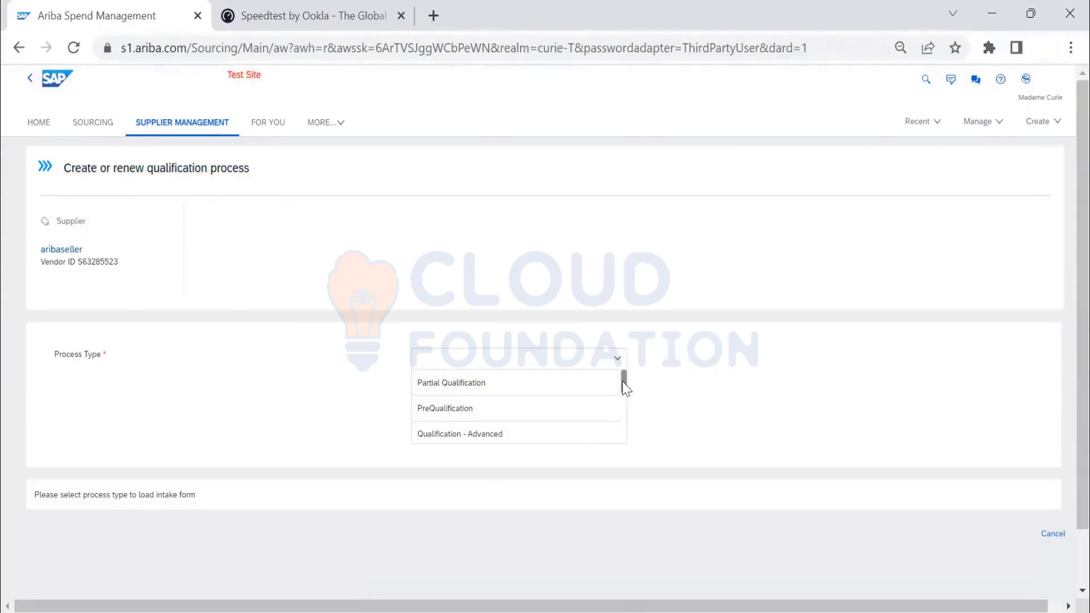
pyautogui.moveTo(621, 390)
pyautogui.mouseDown()
pyautogui.moveTo(627, 441)
pyautogui.moveTo(631, 381)
pyautogui.mouseUp()
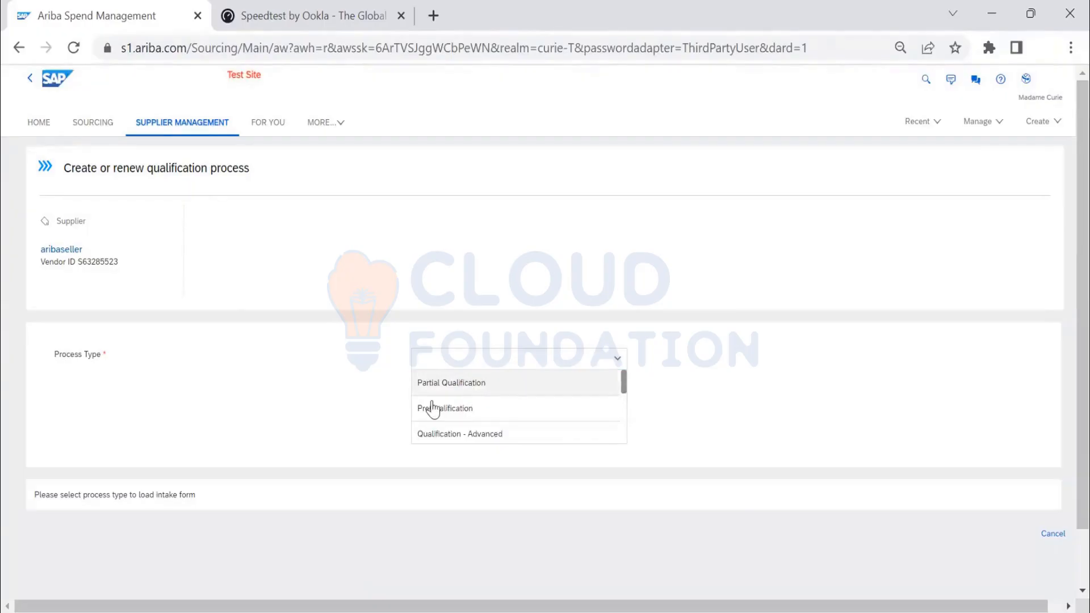
pyautogui.click(479, 390)
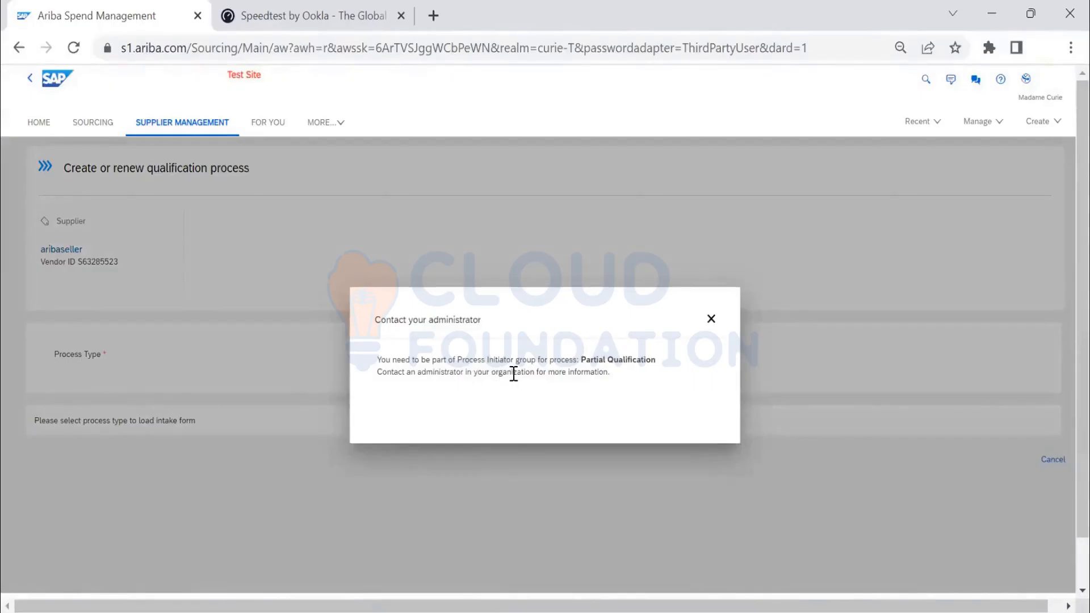
pyautogui.click(711, 319)
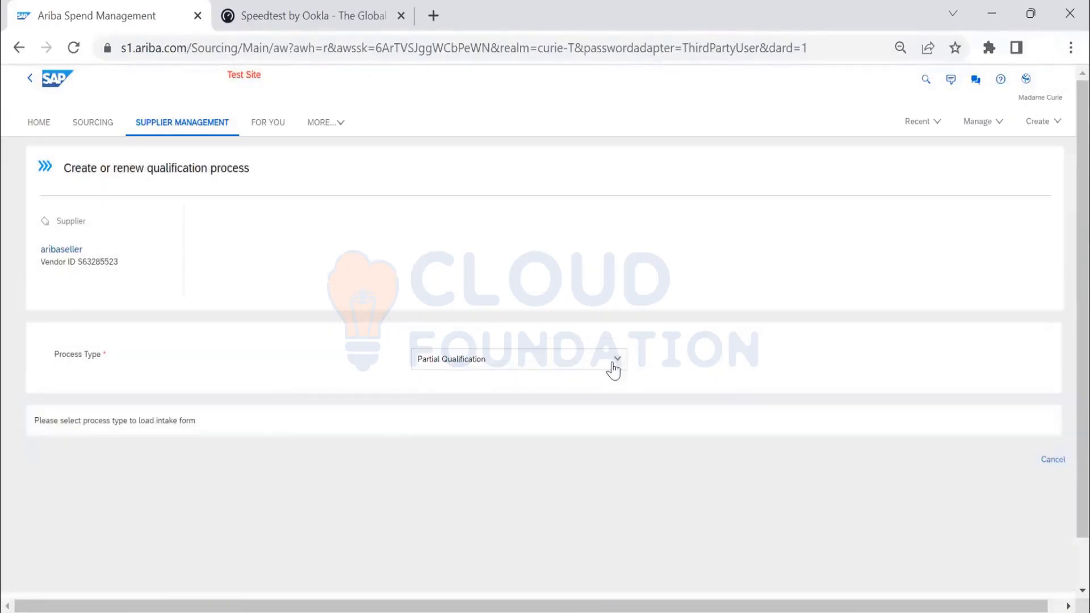
# - Set the process type to PreQualification and expand All Commodities in the commodity selection
pyautogui.click(618, 361)
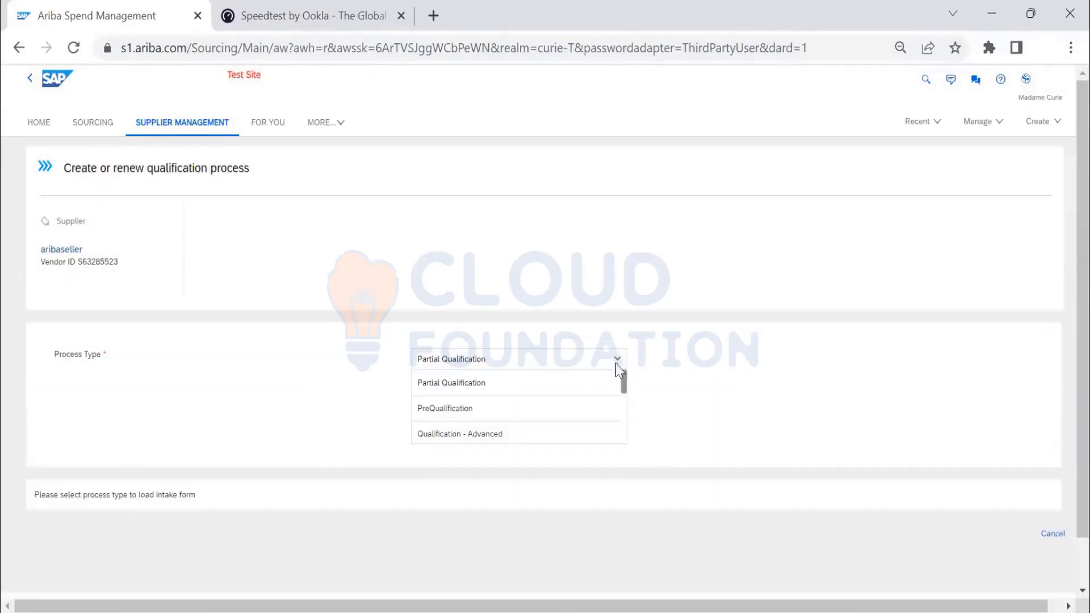
pyautogui.click(556, 410)
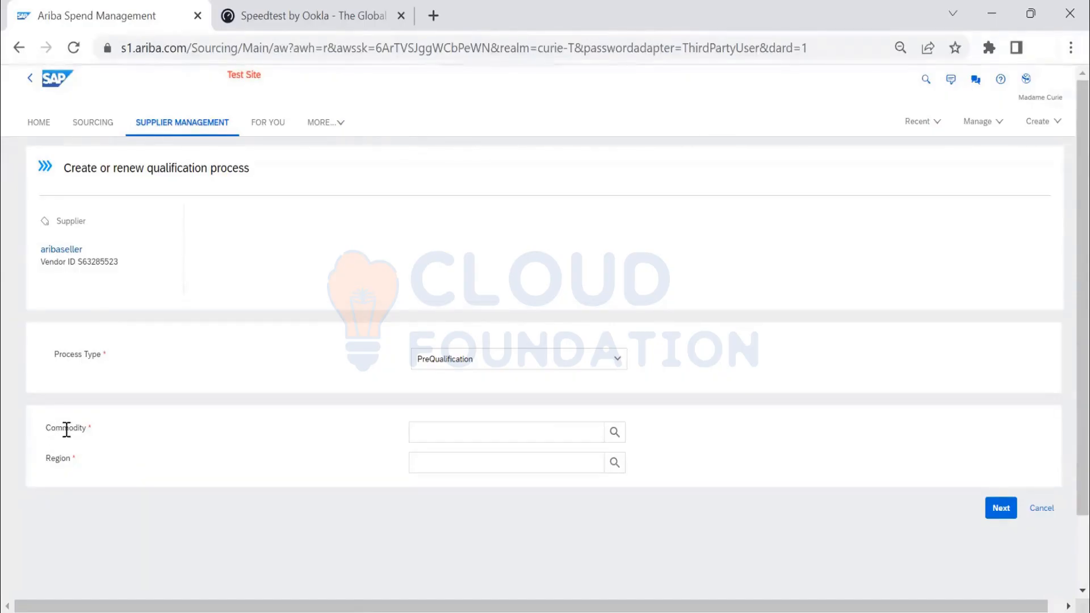
pyautogui.click(615, 432)
pyautogui.scroll(-1, 587, 391)
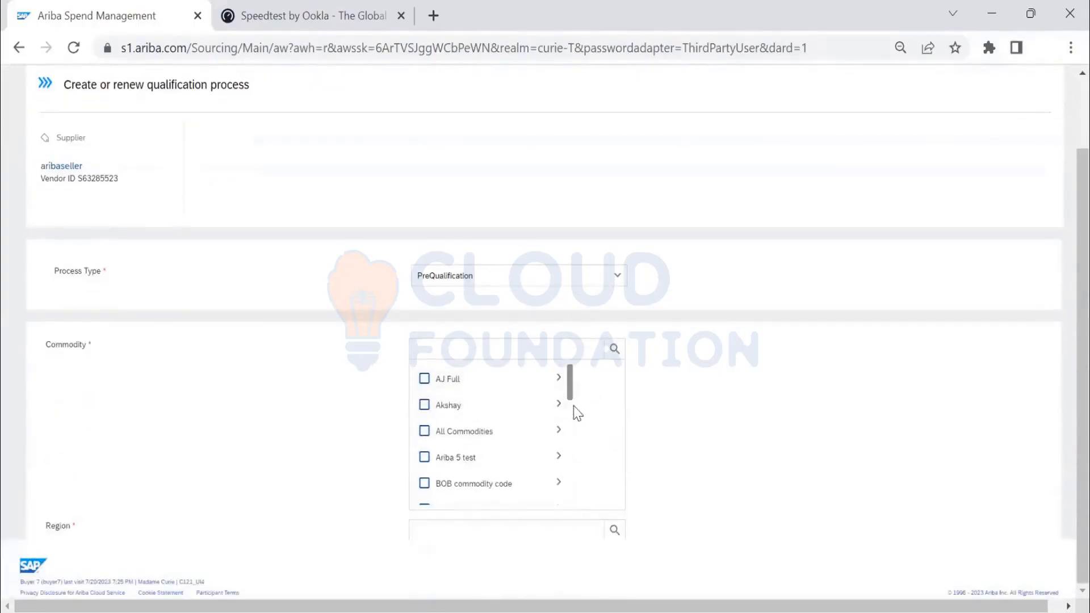
pyautogui.scroll(-2, 574, 423)
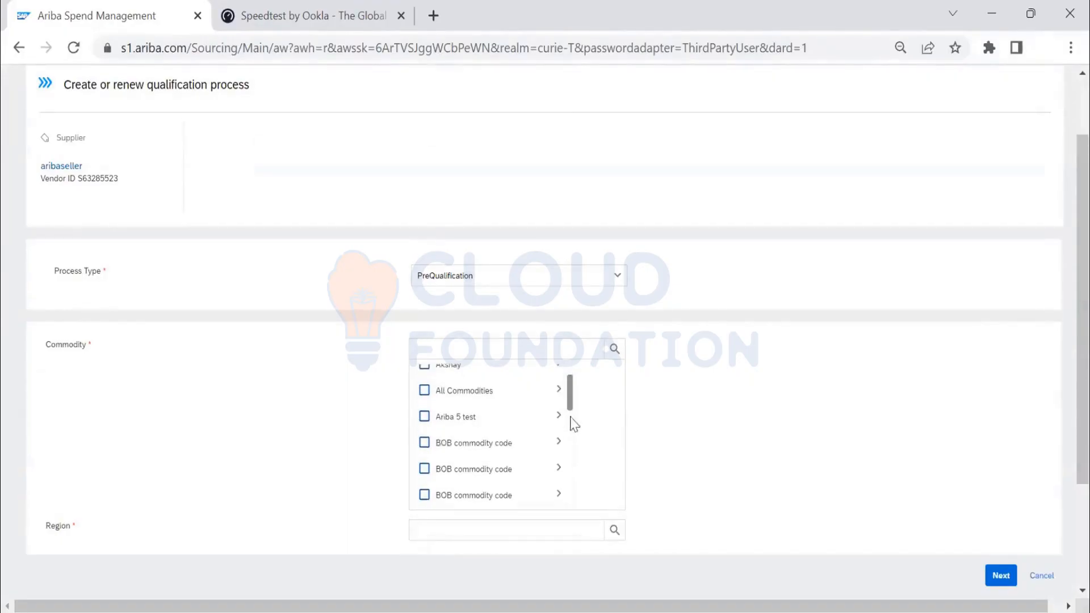
pyautogui.scroll(2, 562, 428)
pyautogui.click(561, 430)
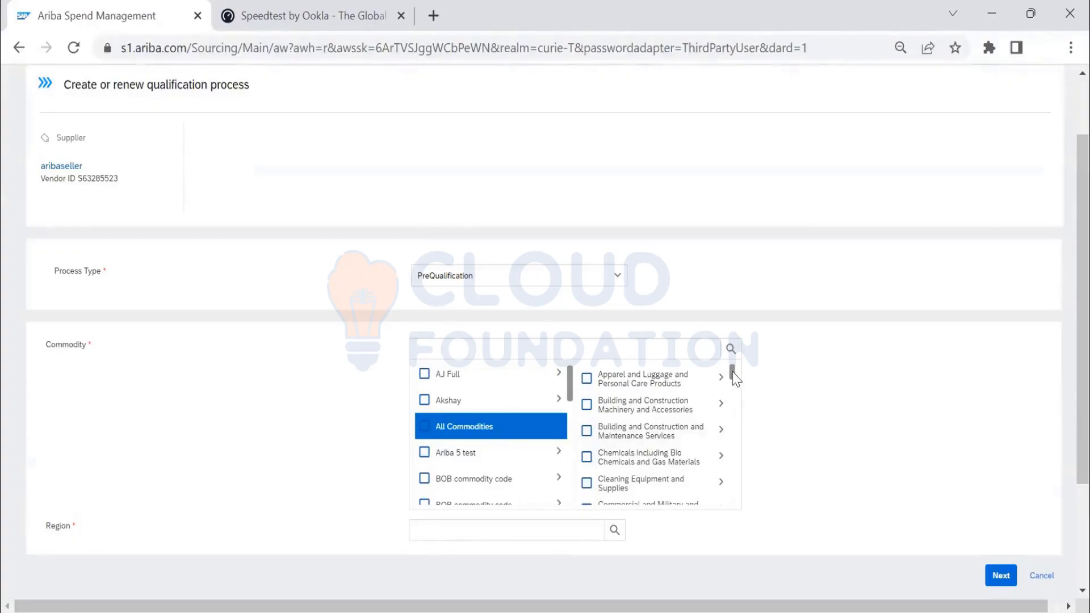
# - Browse the commodity hierarchy from Financial and Insurance Services down to the Accounting and auditing subcategories
pyautogui.moveTo(732, 376); pyautogui.dragTo(736, 410)
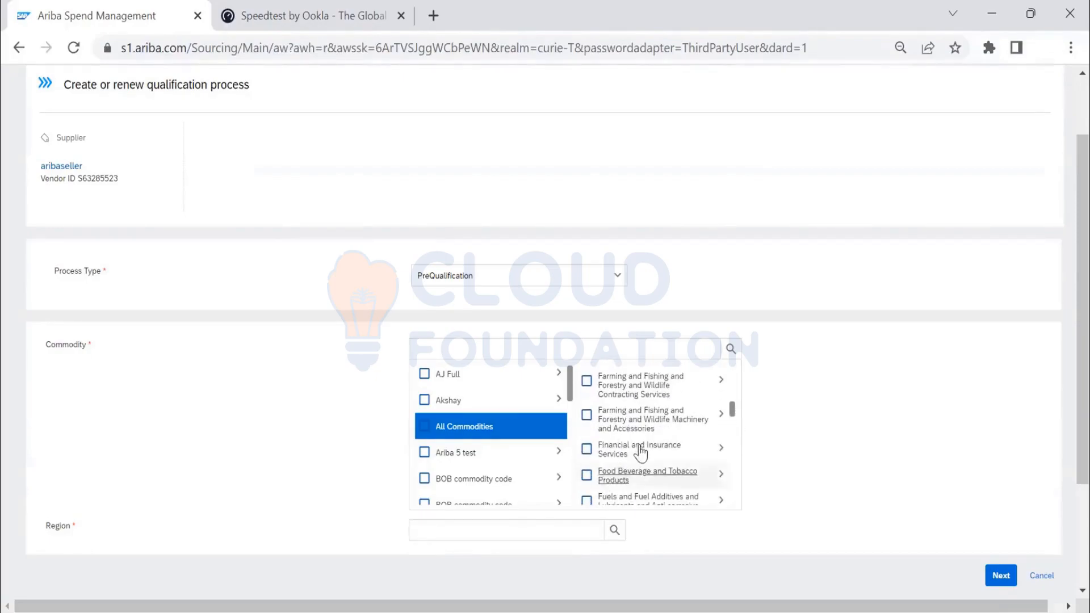
pyautogui.click(722, 452)
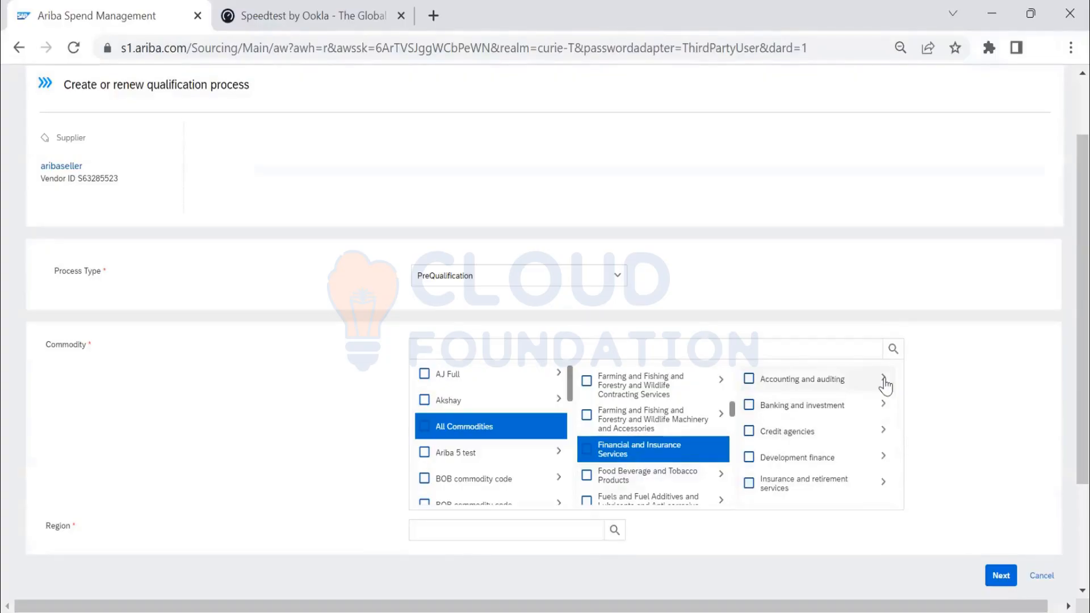
pyautogui.click(883, 379)
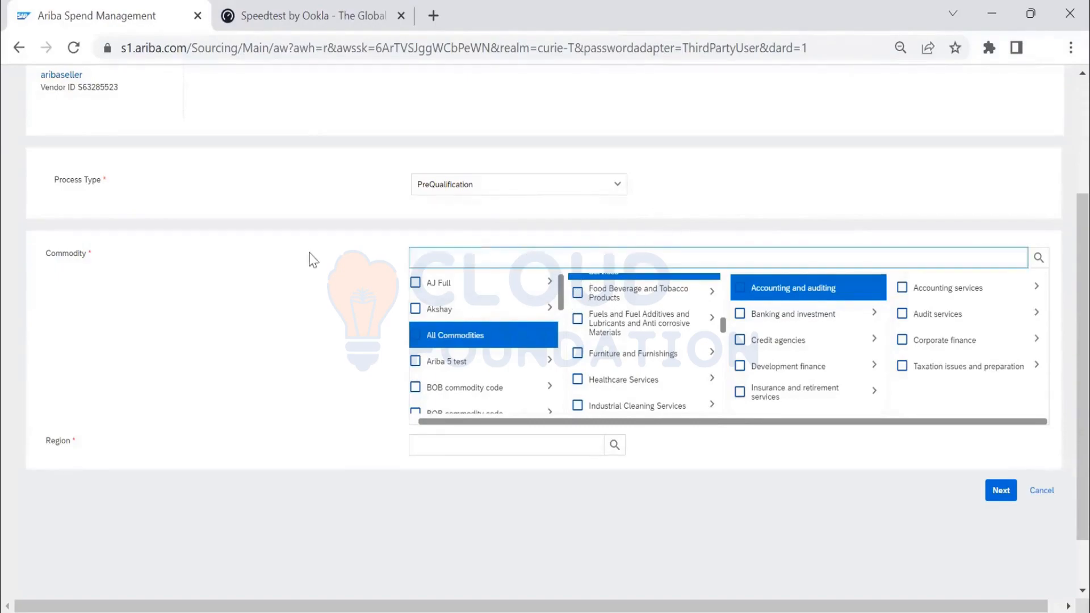
# - Select Furniture and Furnishings as the commodity and expand its subcategories
pyautogui.scroll(3, 309, 258)
pyautogui.scroll(-4, 454, 261)
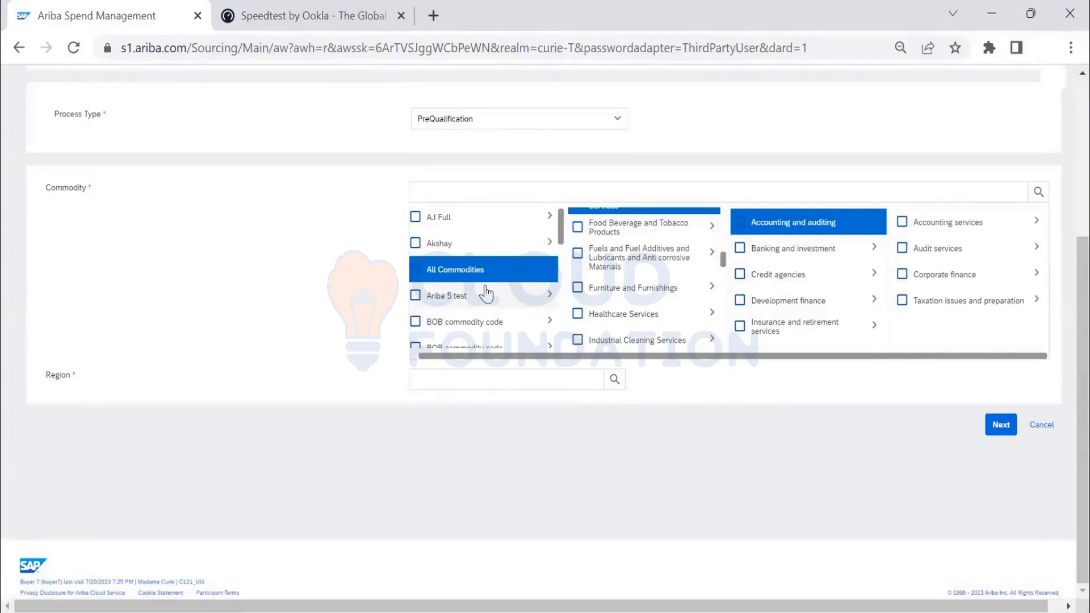
pyautogui.click(579, 293)
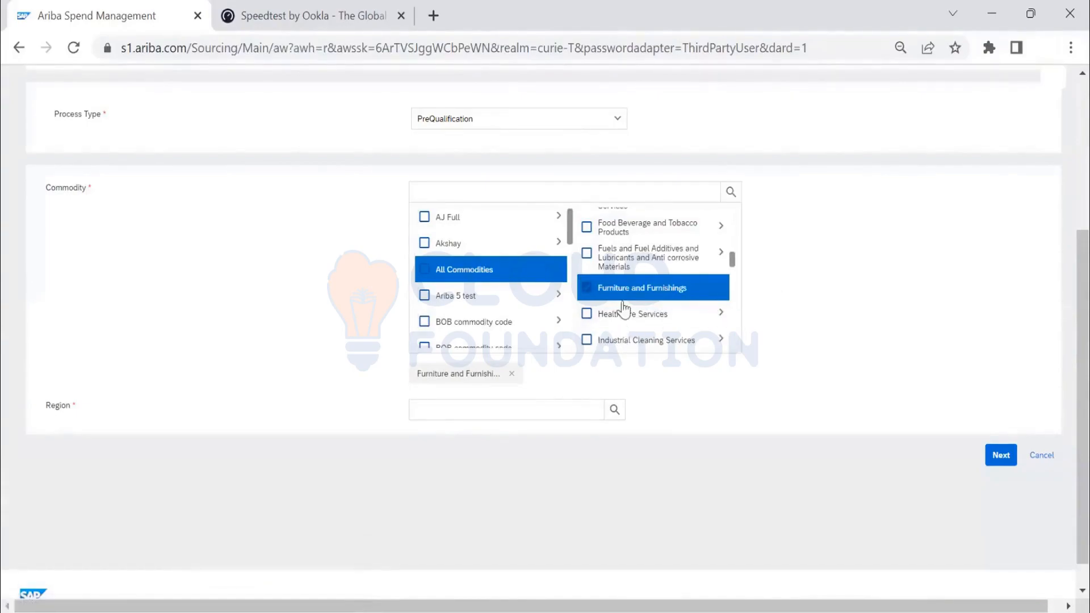
pyautogui.click(720, 288)
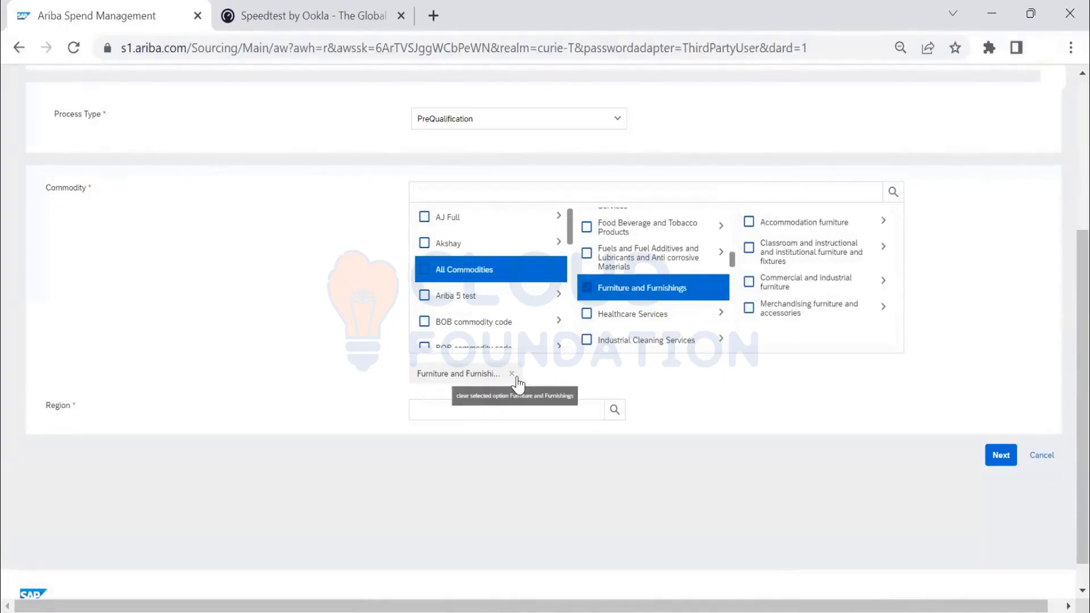
# - Set the region to Austria and continue to the questionnaire selection of the qualification process
pyautogui.click(533, 410)
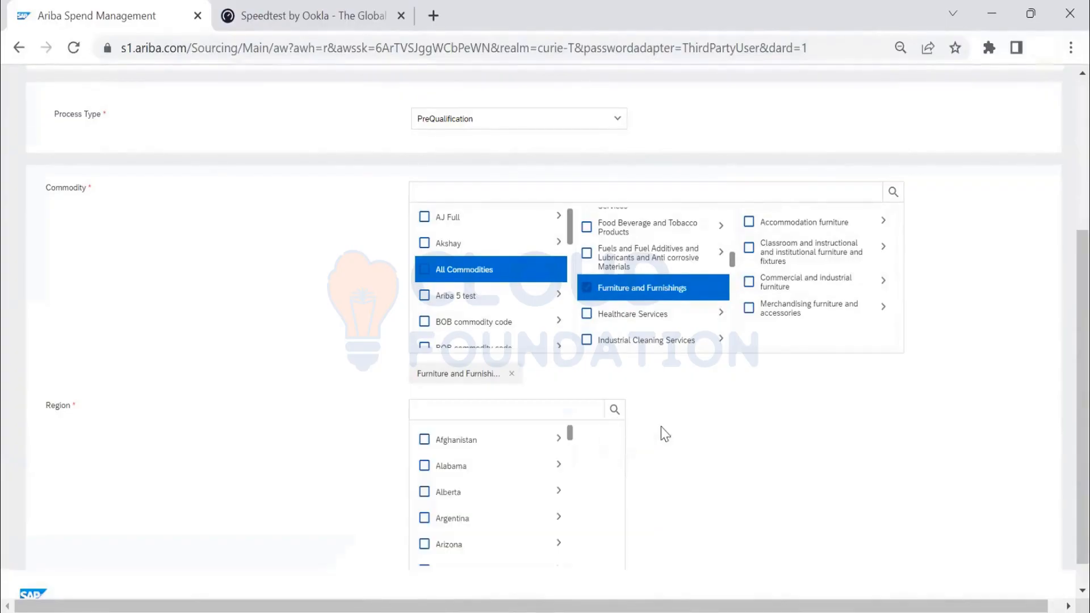
pyautogui.scroll(-3, 482, 358)
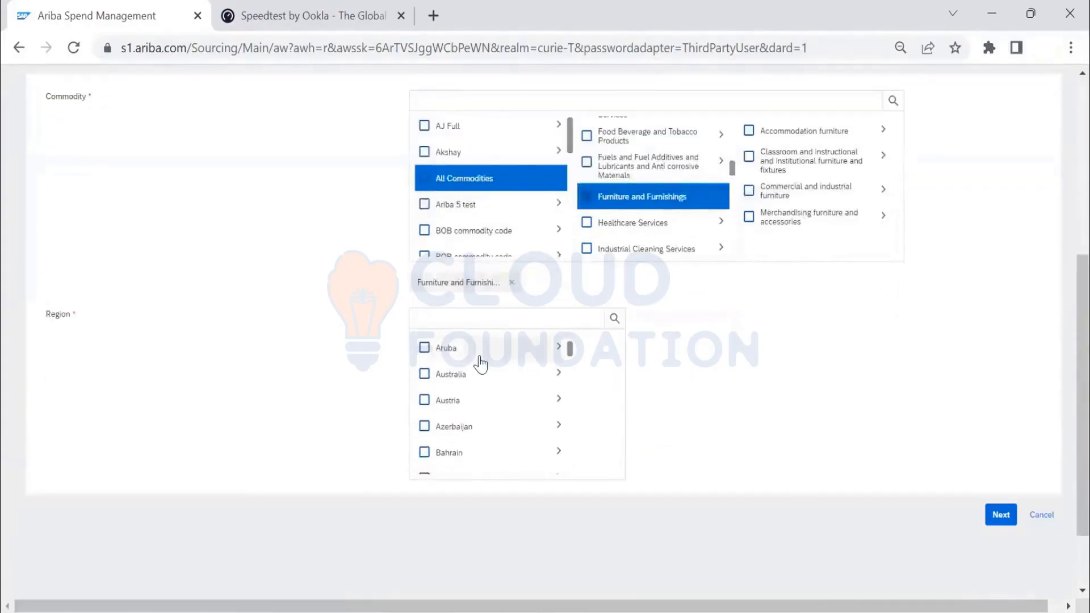
pyautogui.scroll(-3, 482, 366)
pyautogui.scroll(3, 471, 392)
pyautogui.click(448, 404)
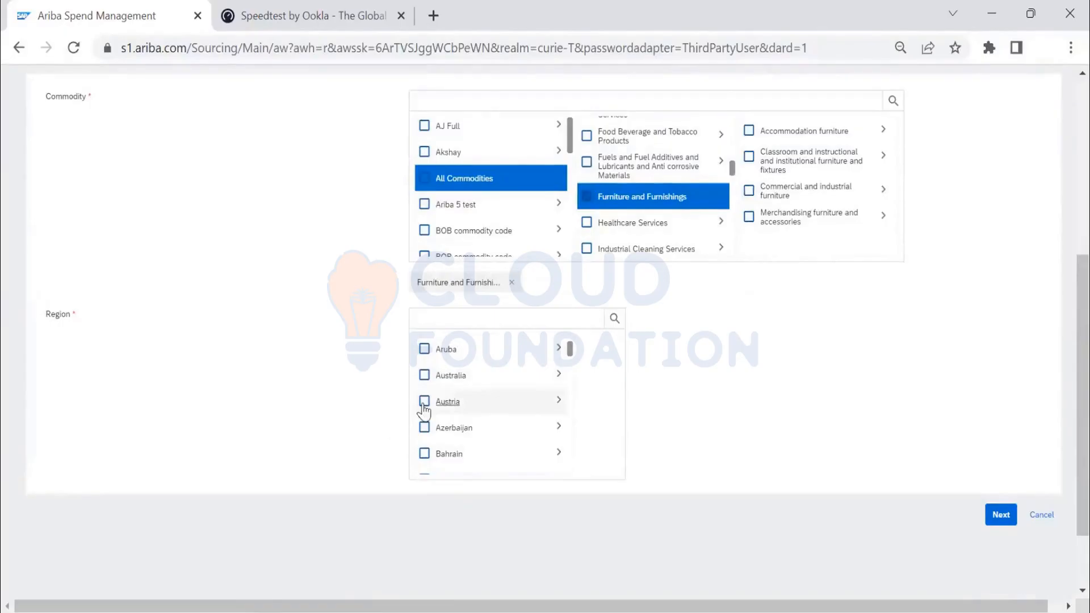
pyautogui.click(1000, 550)
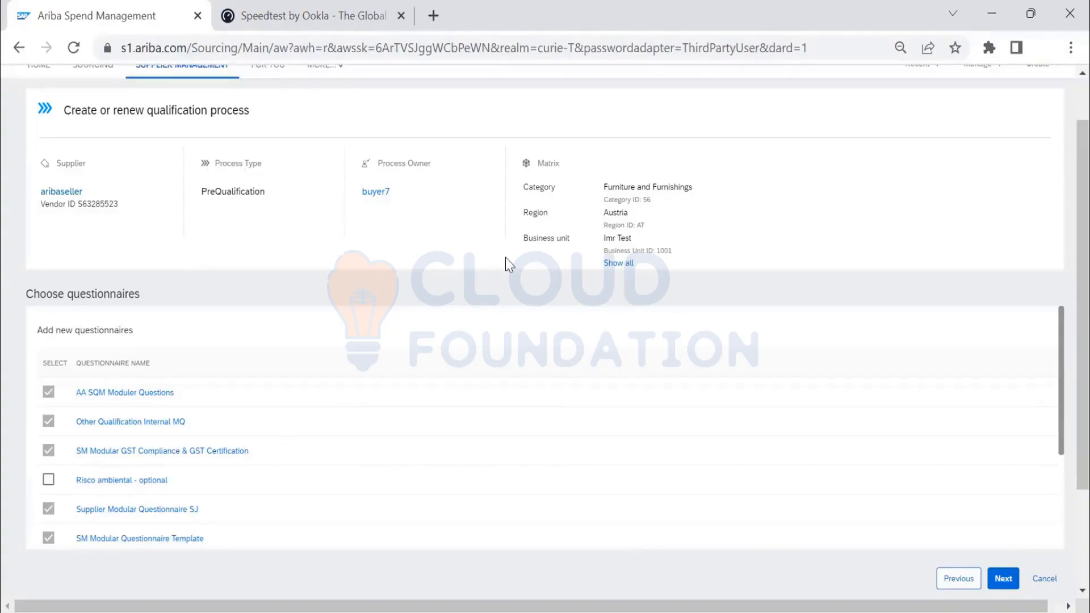
pyautogui.scroll(-2, 505, 257)
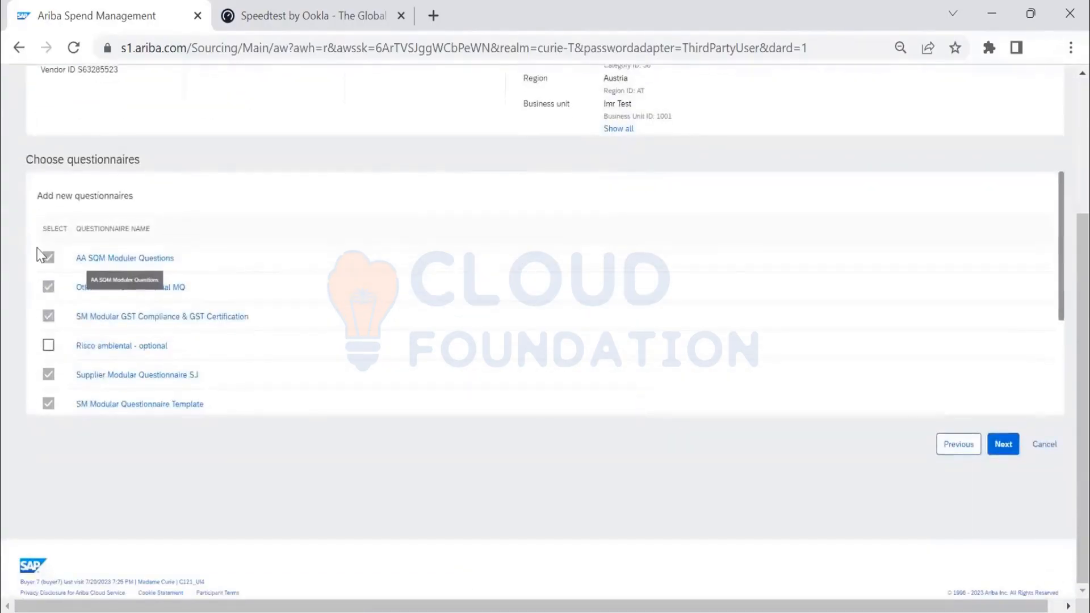
pyautogui.scroll(3, 567, 271)
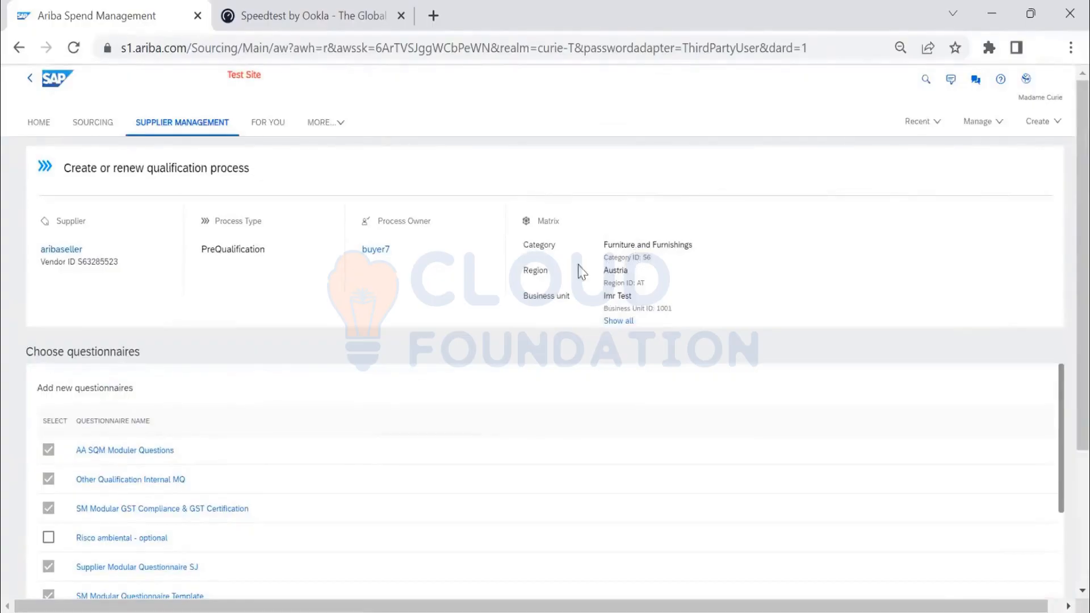
# - Review the new questionnaires offered for the process, keep the preselected ones, and continue to the recipient review
pyautogui.scroll(-2, 91, 421)
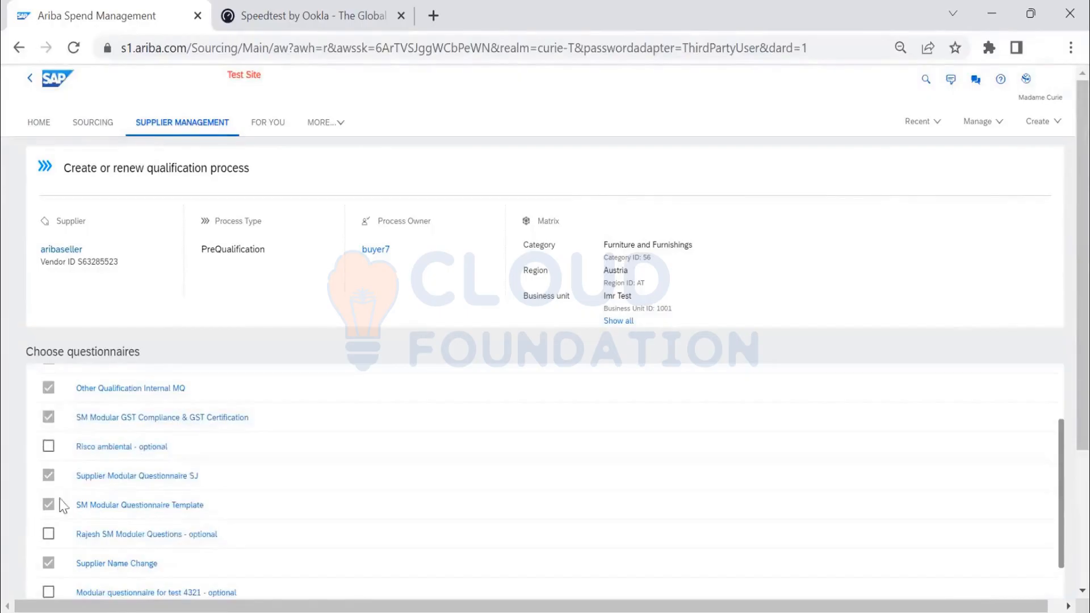
pyautogui.scroll(-5, 62, 505)
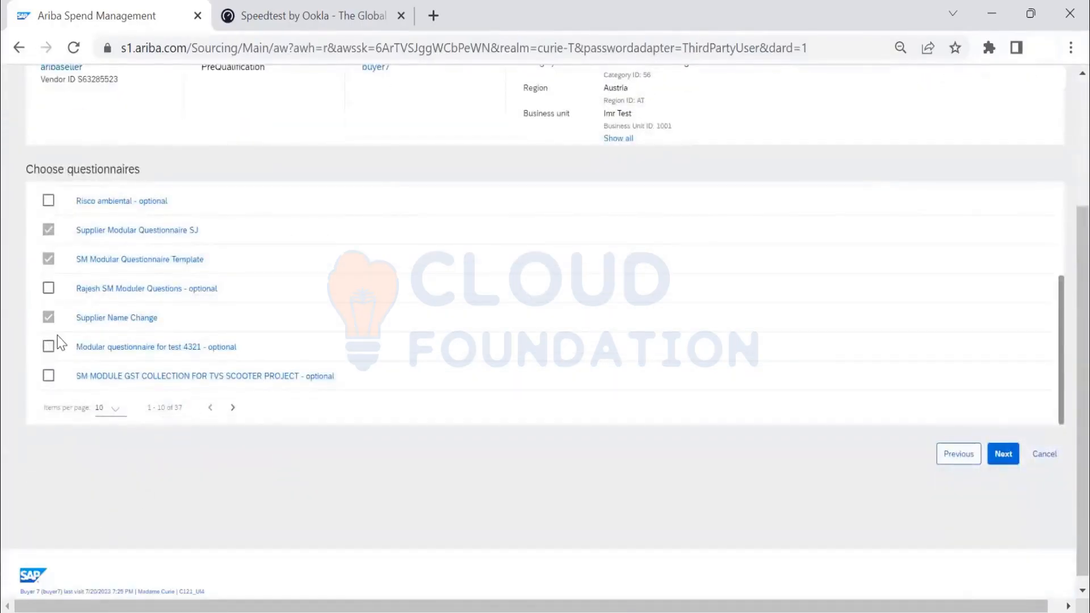
pyautogui.scroll(3, 90, 306)
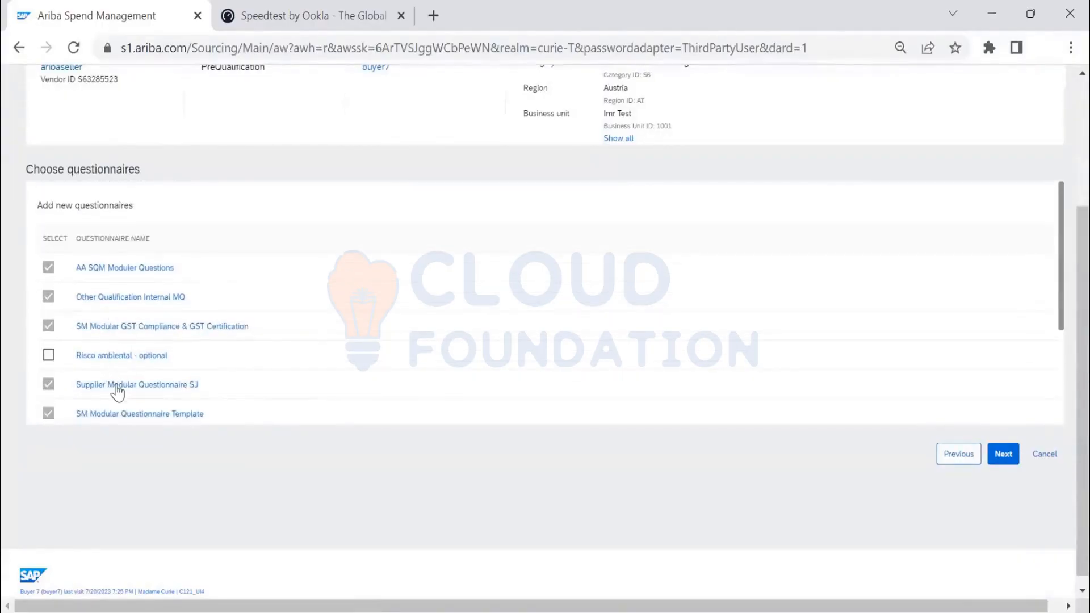
pyautogui.scroll(-3, 305, 338)
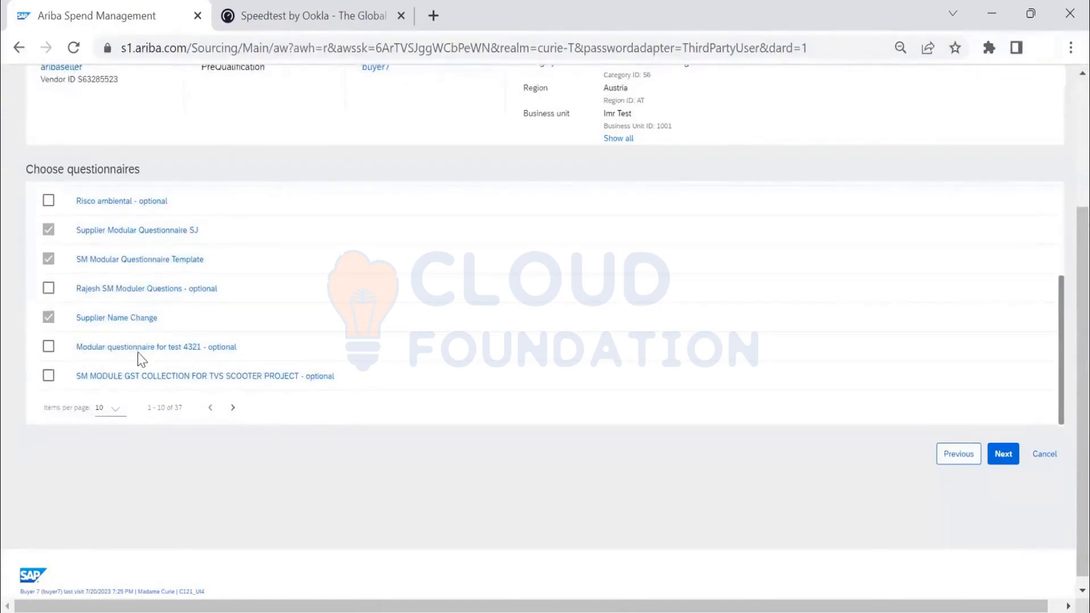
pyautogui.scroll(-1, 139, 354)
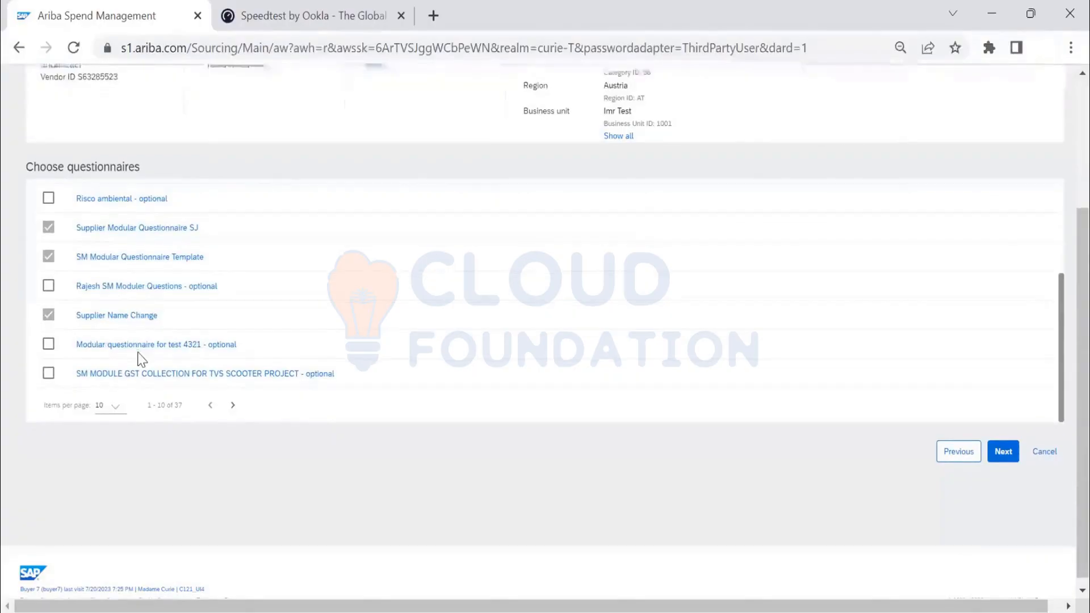
pyautogui.scroll(2, 194, 347)
pyautogui.scroll(-1, 99, 419)
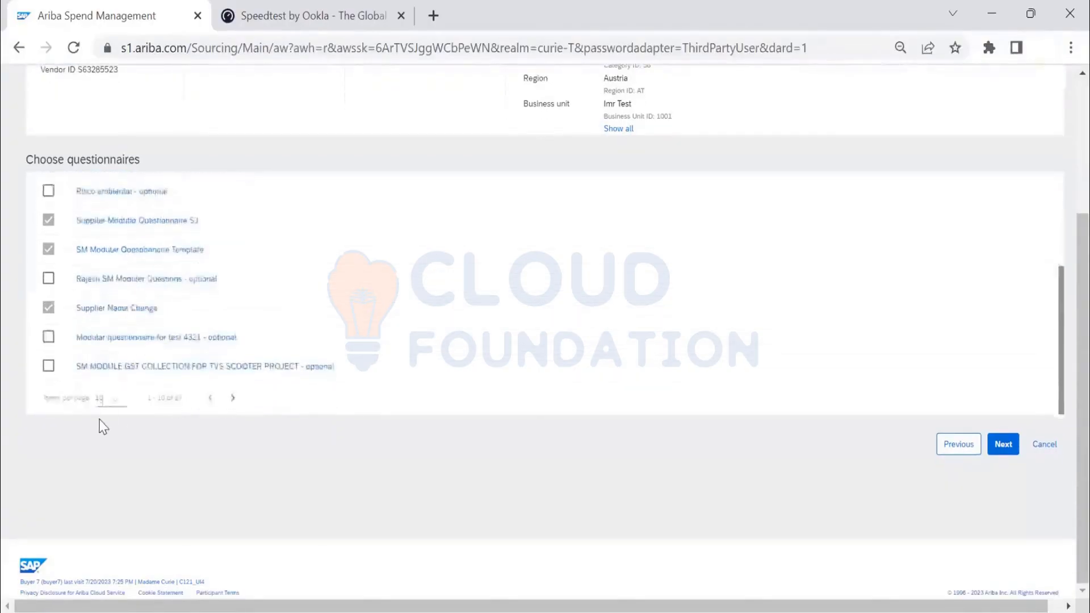
pyautogui.scroll(3, 64, 271)
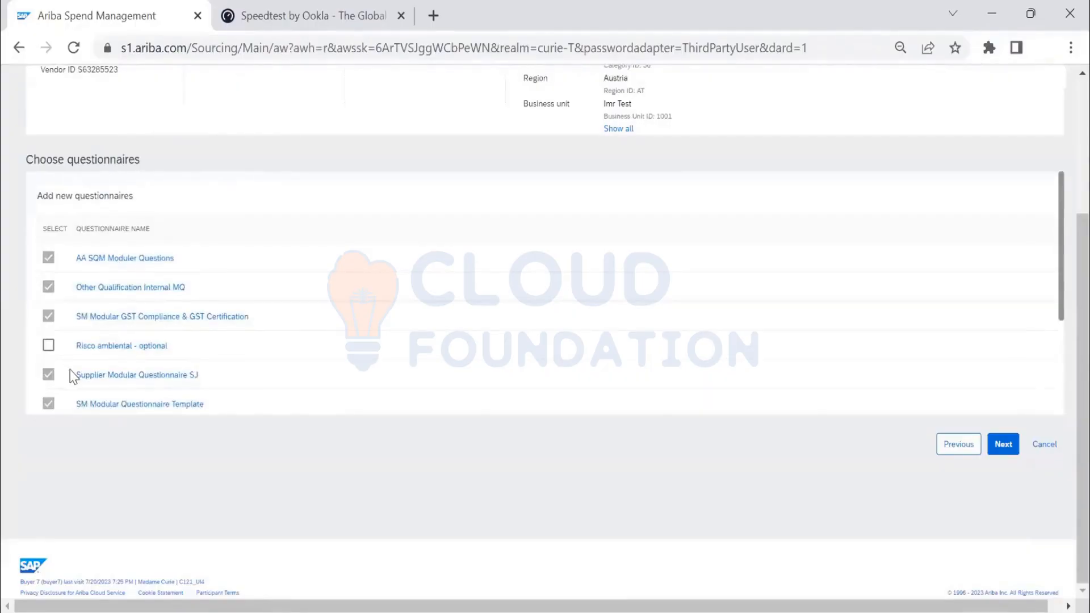
pyautogui.scroll(-3, 71, 376)
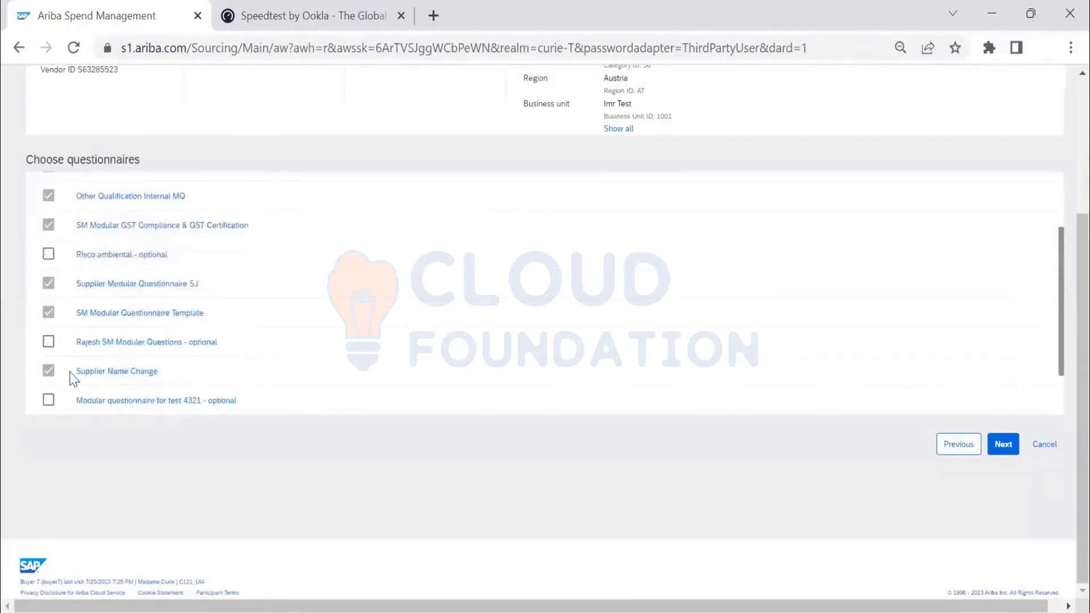
pyautogui.click(1011, 447)
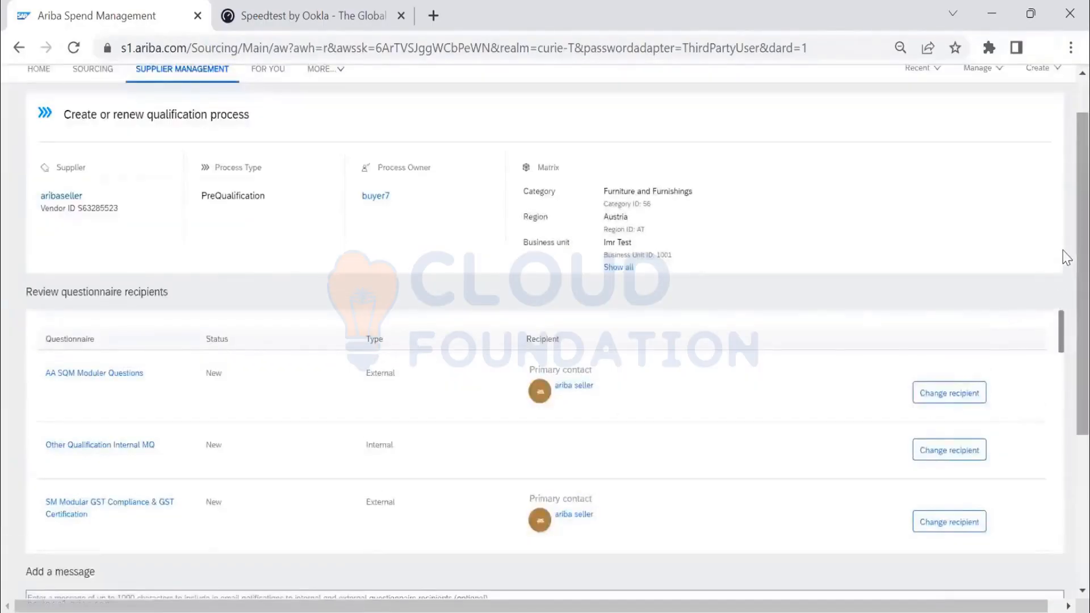
# - Examine the questionnaire recipients list, comparing the internal and external types and who is assigned to each questionnaire
pyautogui.scroll(-1, 1065, 286)
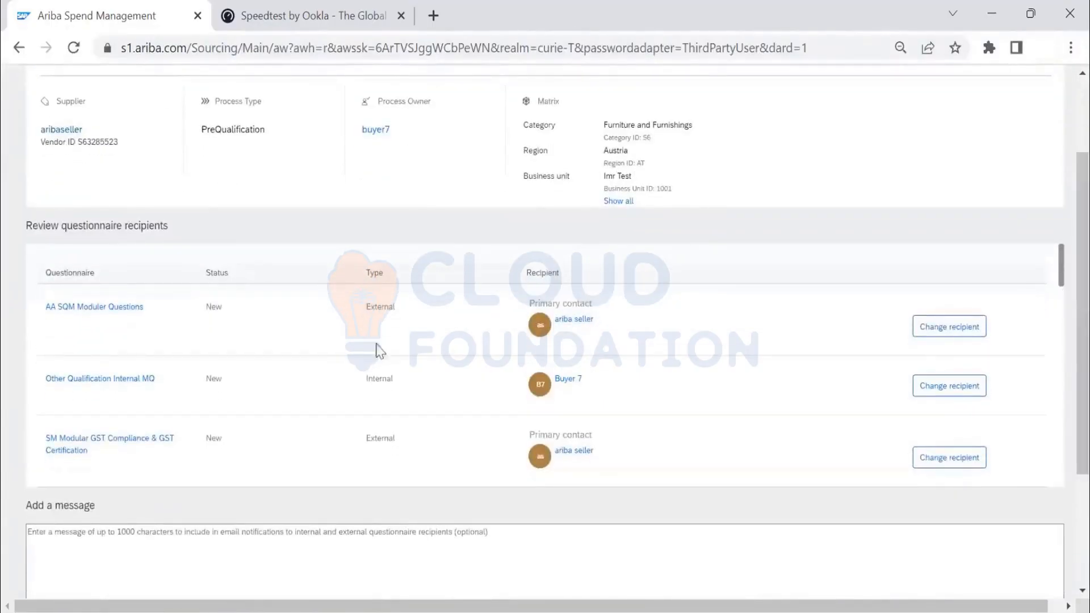
pyautogui.doubleClick(391, 306)
pyautogui.moveTo(379, 379); pyautogui.dragTo(388, 384)
pyautogui.scroll(-2, 387, 384)
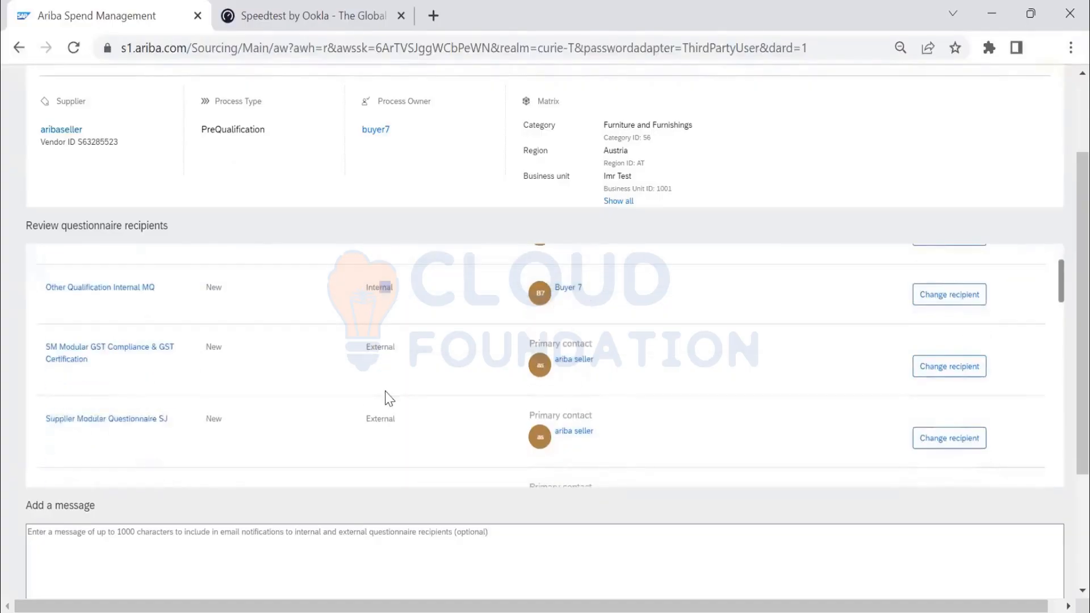
pyautogui.scroll(-2, 388, 399)
pyautogui.scroll(-7, 392, 411)
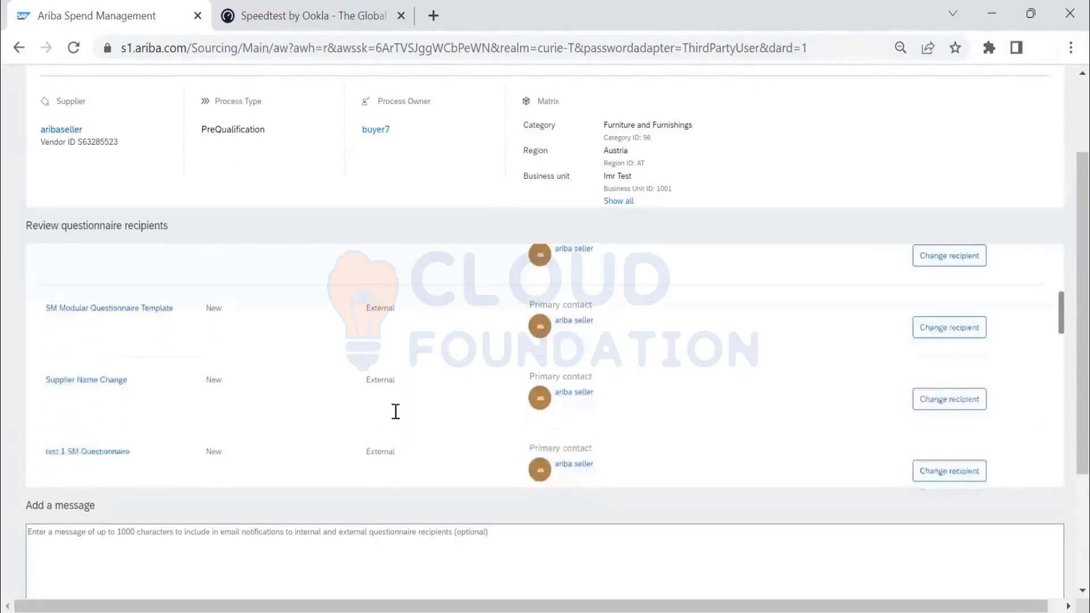
pyautogui.scroll(-6, 399, 422)
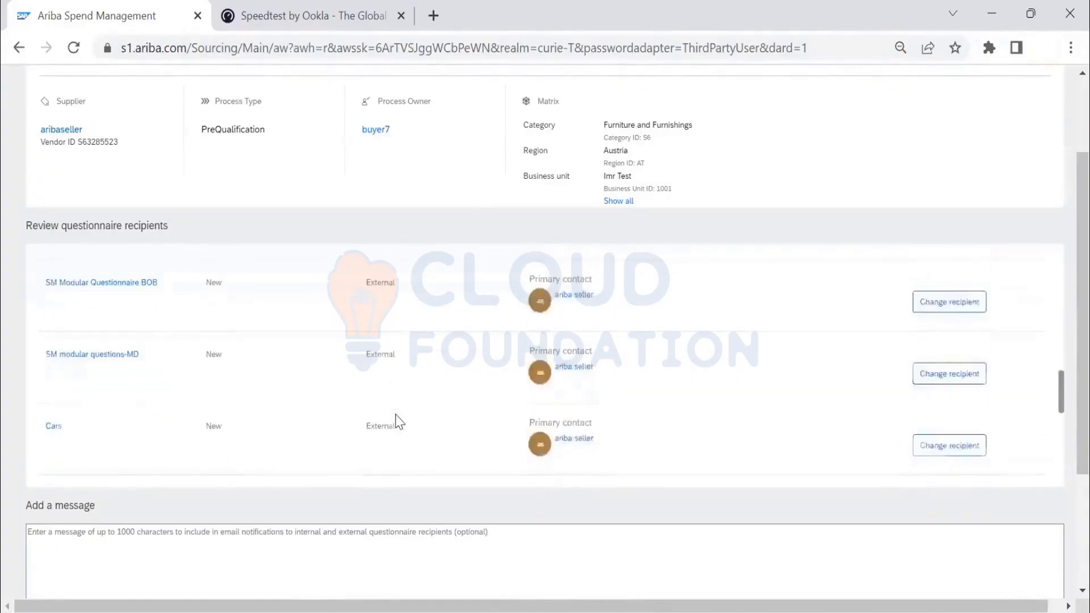
pyautogui.scroll(-5, 399, 421)
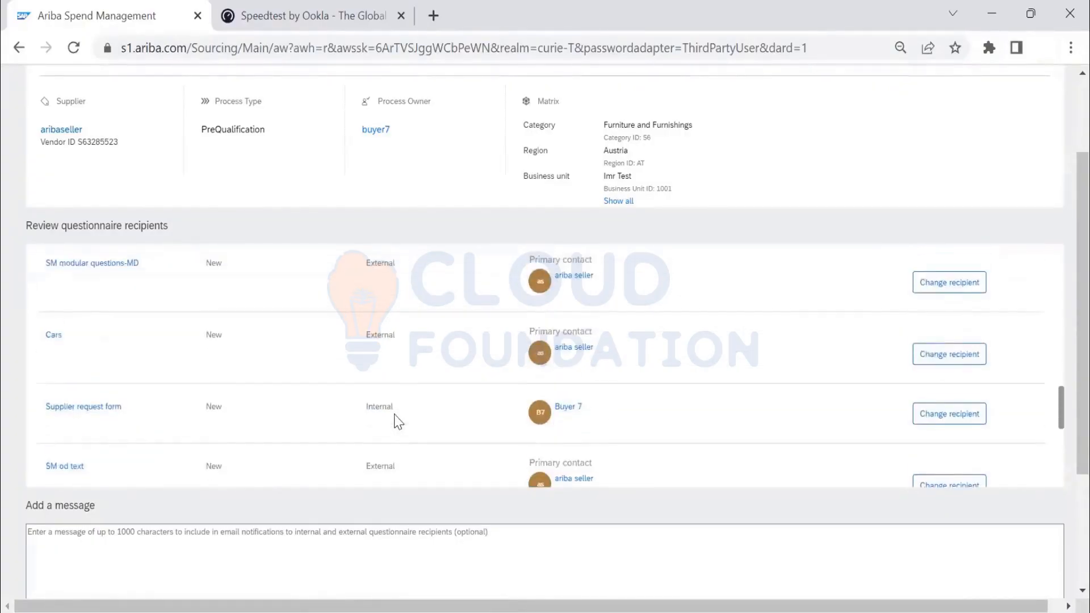
pyautogui.scroll(-3, 399, 422)
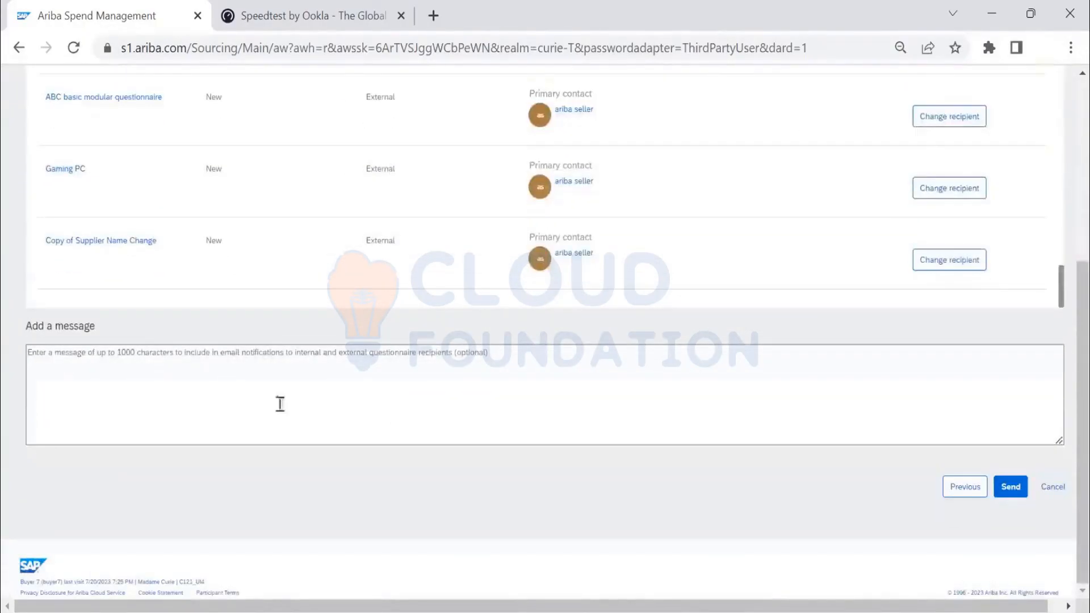
pyautogui.scroll(5, 280, 407)
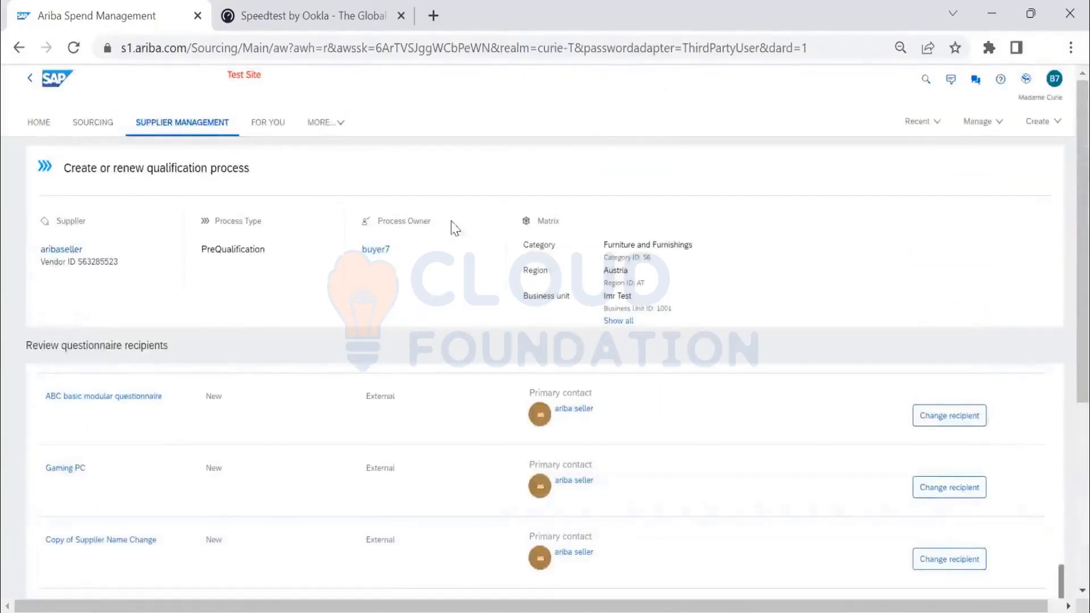
pyautogui.scroll(-3, 170, 315)
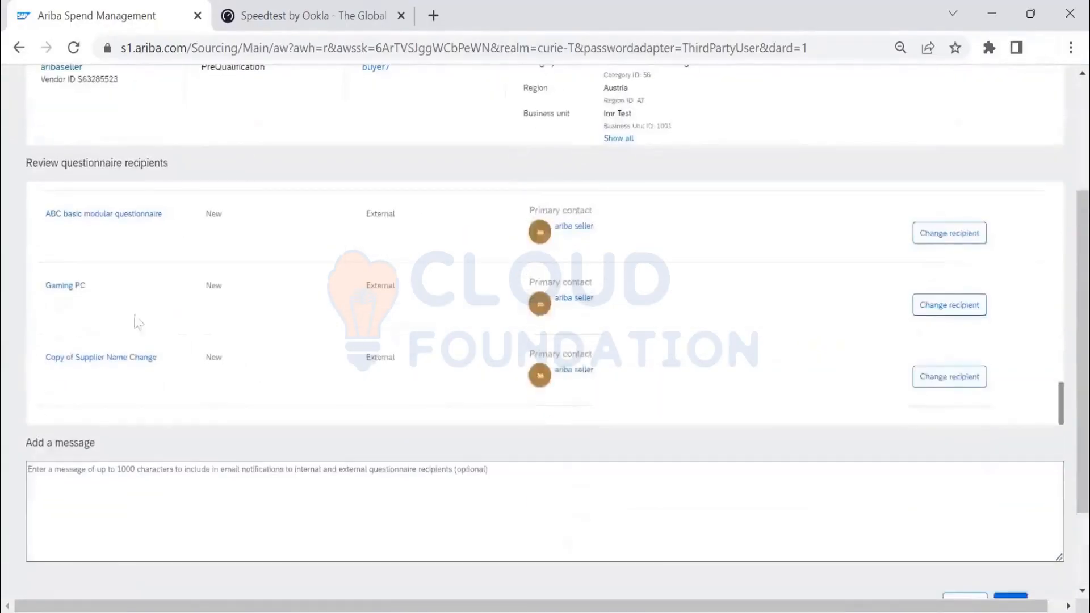
pyautogui.scroll(-2, 112, 326)
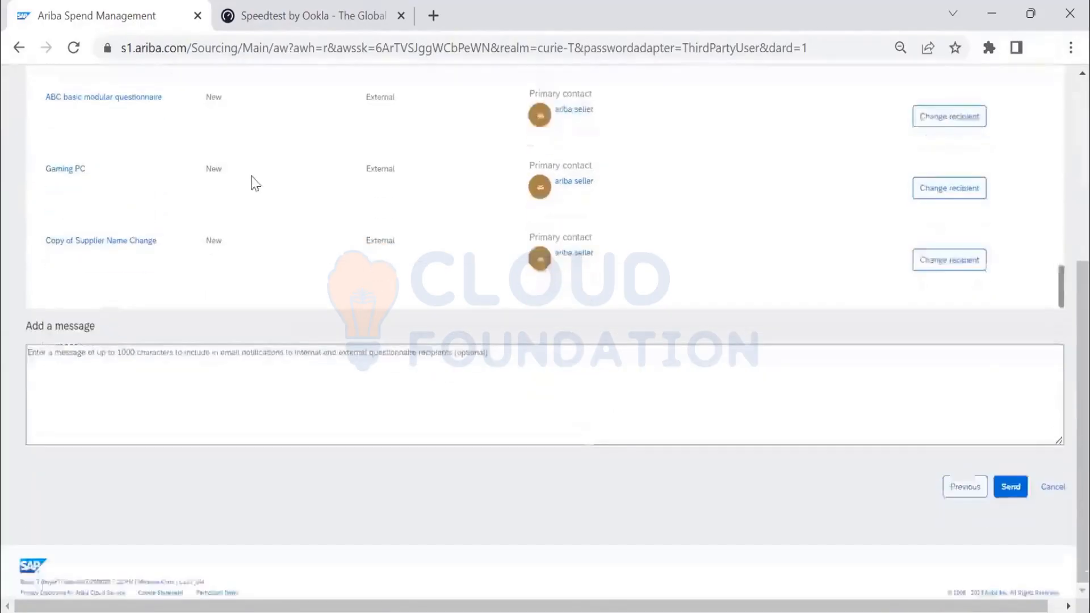
# - Open the Cars questionnaire from the recipients list to view its questions, and return to the recipient review
pyautogui.scroll(1, 239, 194)
pyautogui.scroll(1, 117, 246)
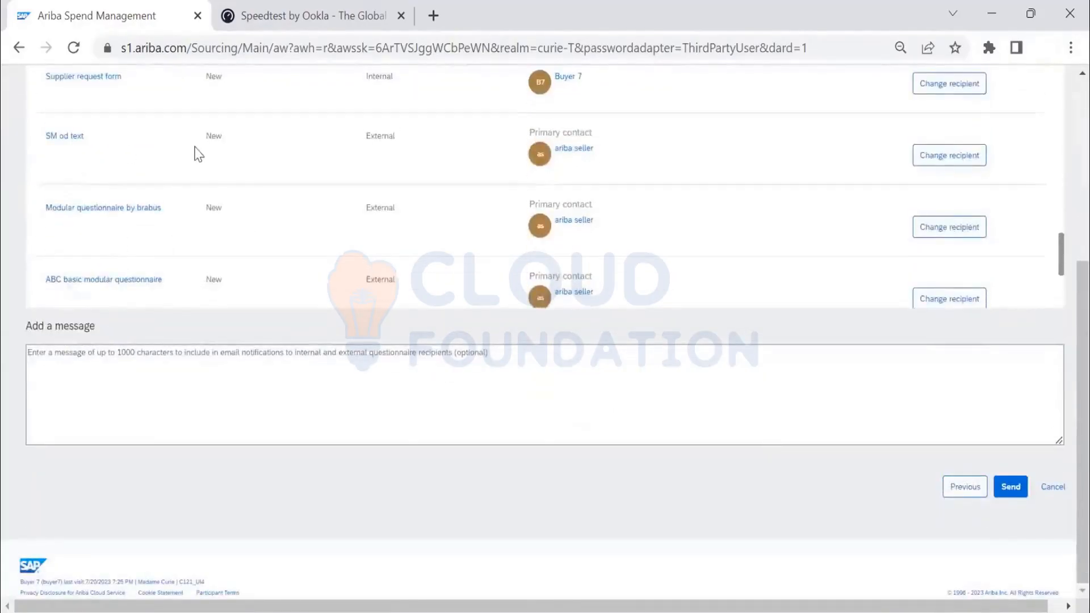
pyautogui.scroll(2, 181, 170)
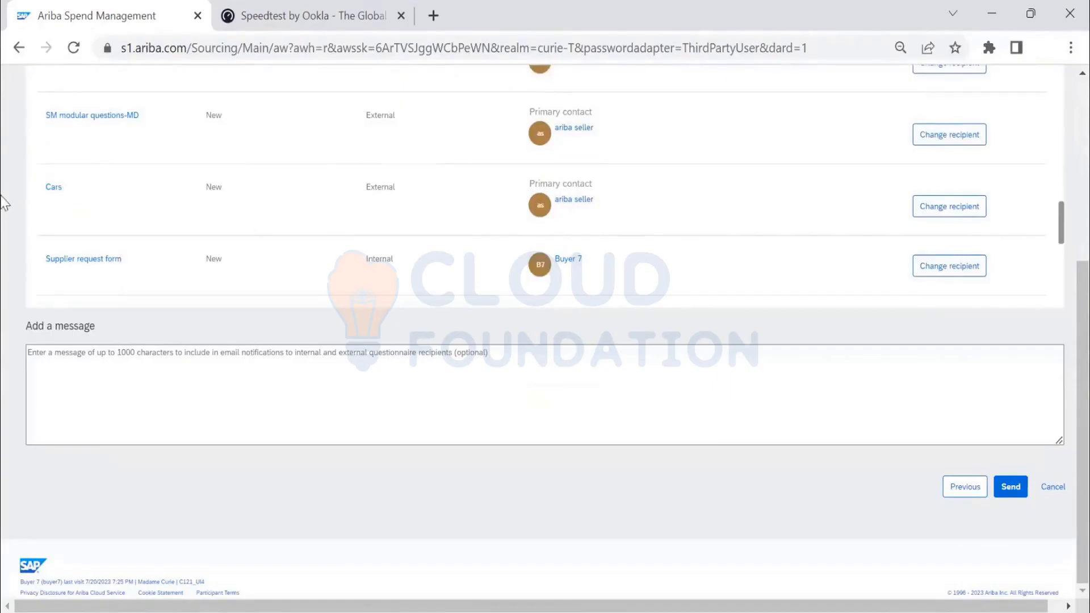
pyautogui.click(49, 188)
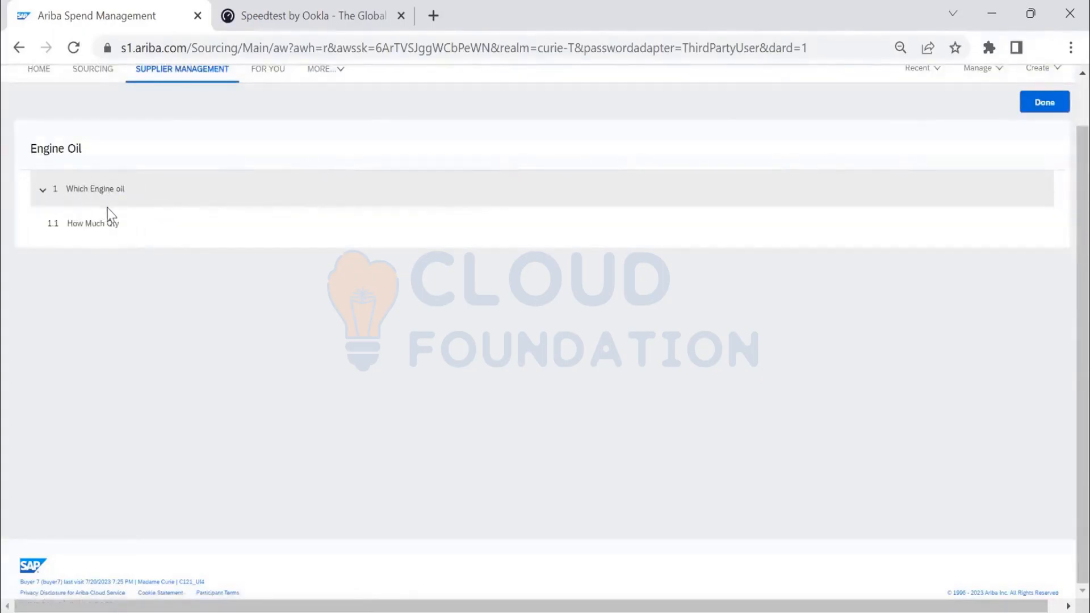
pyautogui.scroll(1, 107, 214)
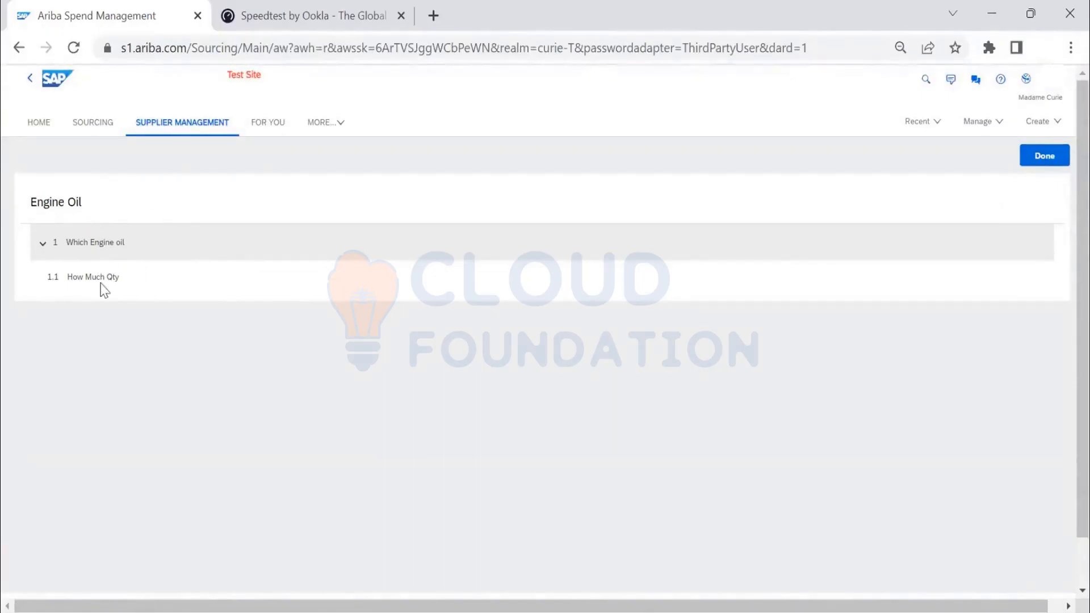
pyautogui.click(1045, 156)
# - Add the recipient message "We are validating the Commodity /Region Qualifications - Please complete the Questionnari"
pyautogui.scroll(-1, 207, 352)
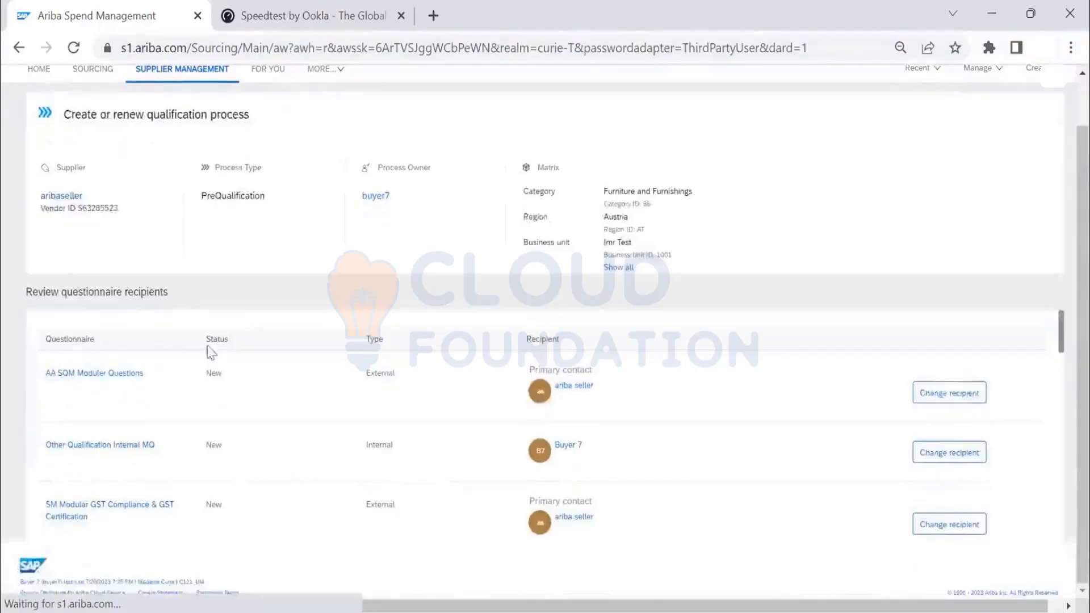
pyautogui.scroll(-5, 713, 273)
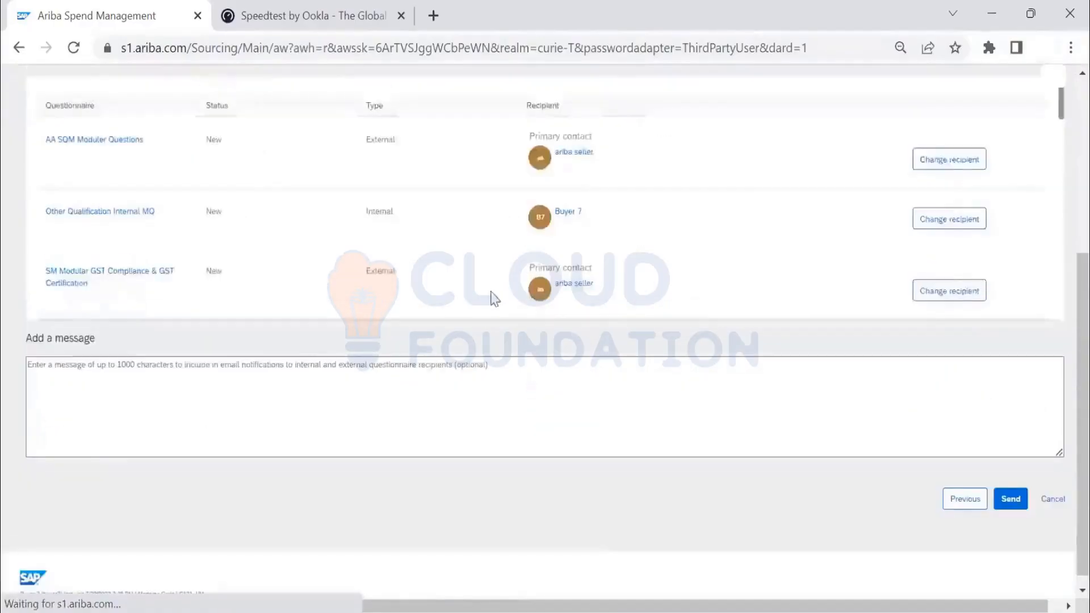
pyautogui.click(149, 394)
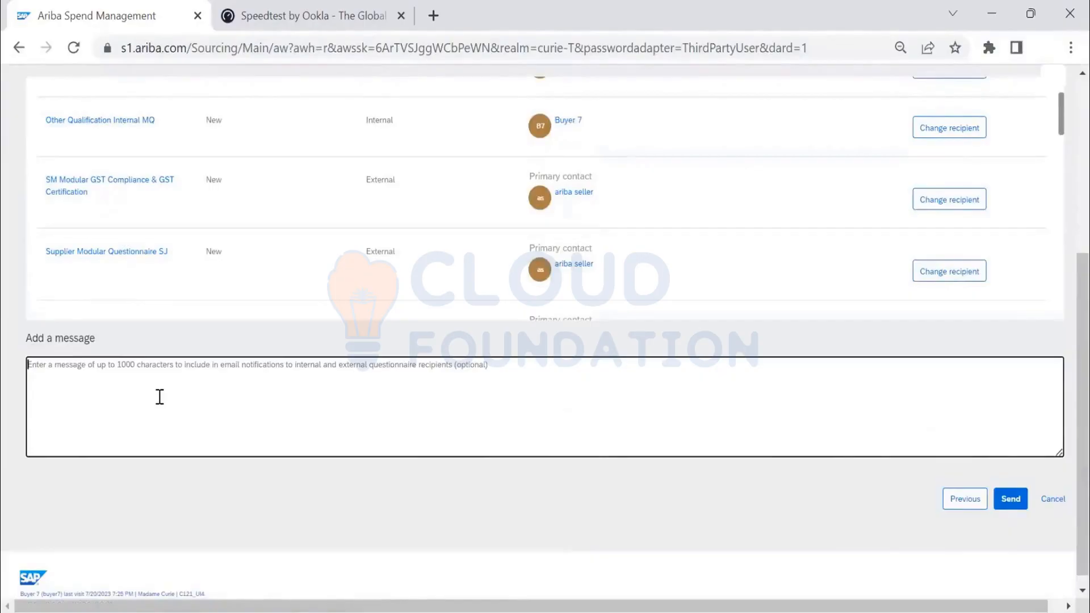
pyautogui.write('We')
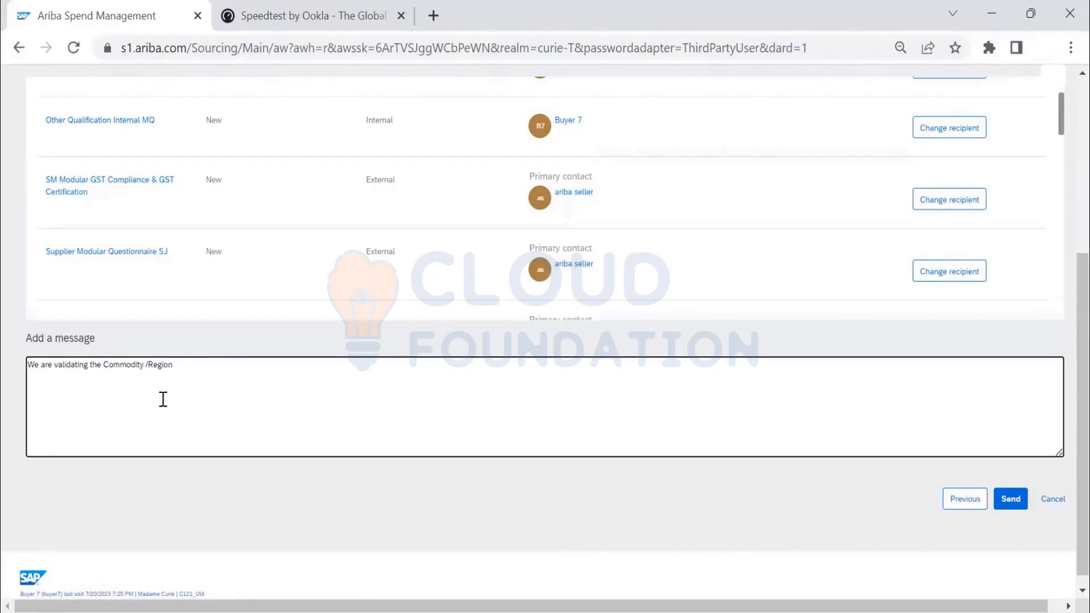
pyautogui.write('Qualifications - Please submit the Questionnari')
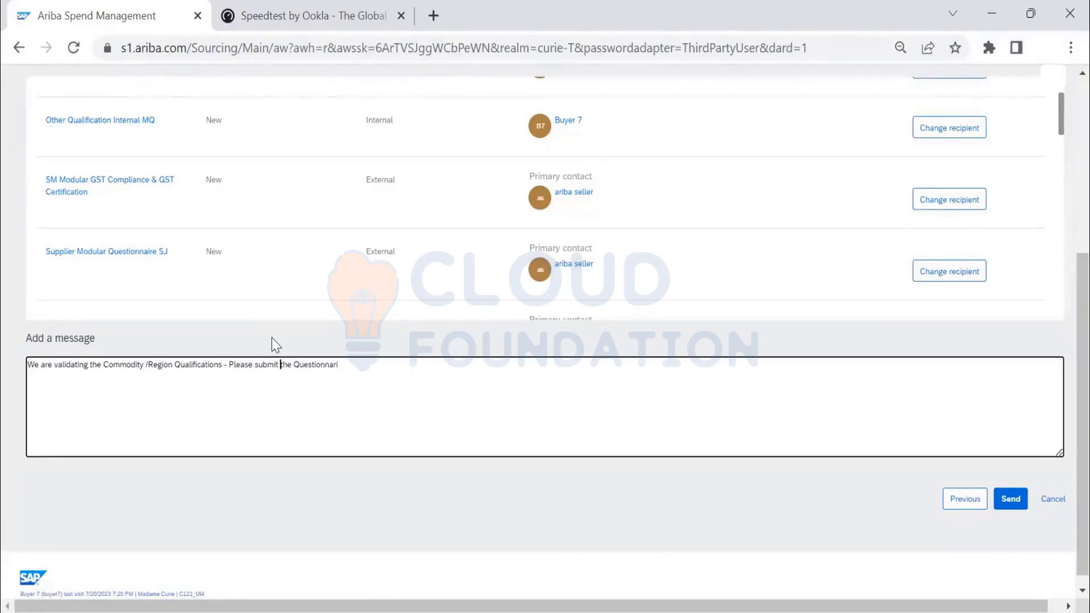
pyautogui.hotkey('ctrl', 'shift', 'Left')
pyautogui.write('complete')
pyautogui.click(965, 498)
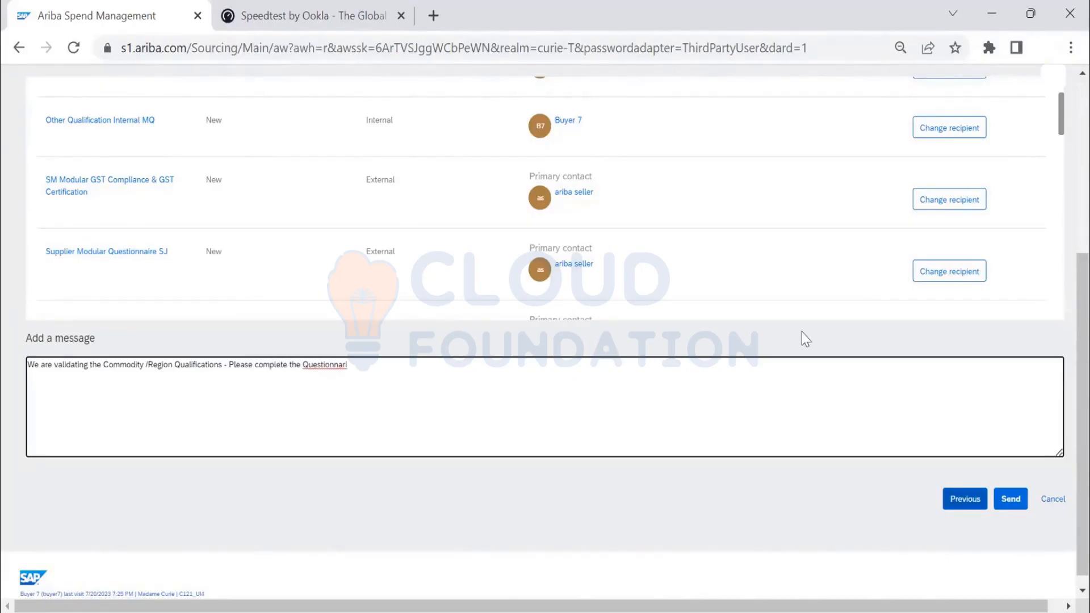
# - Open the recipient selection for Other Qualification Internal MQ, search the users for "buyer", and leave without choosing a user
pyautogui.scroll(2, 433, 330)
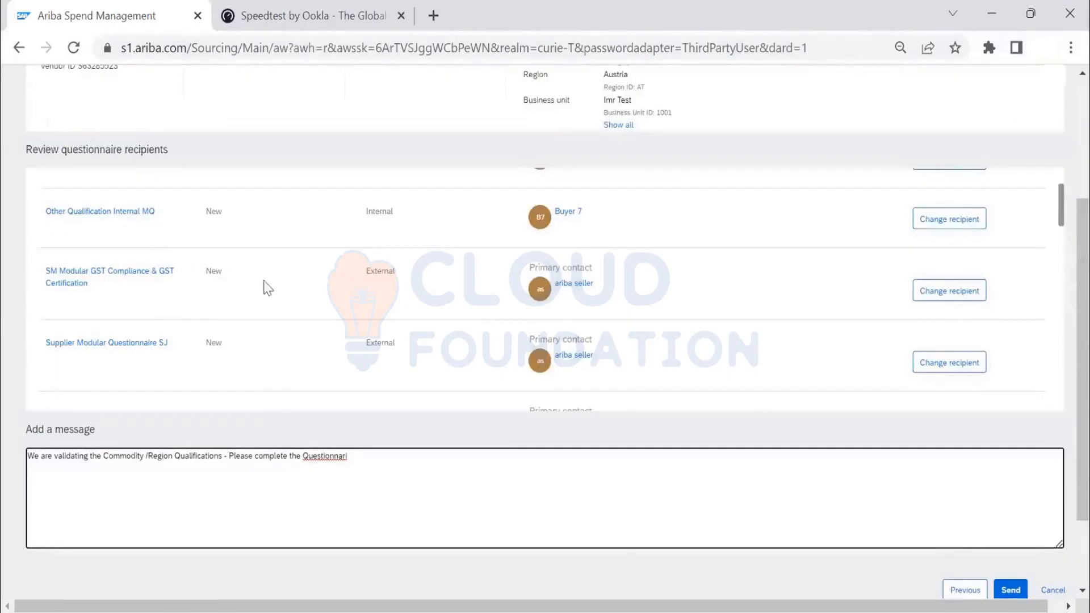
pyautogui.click(941, 223)
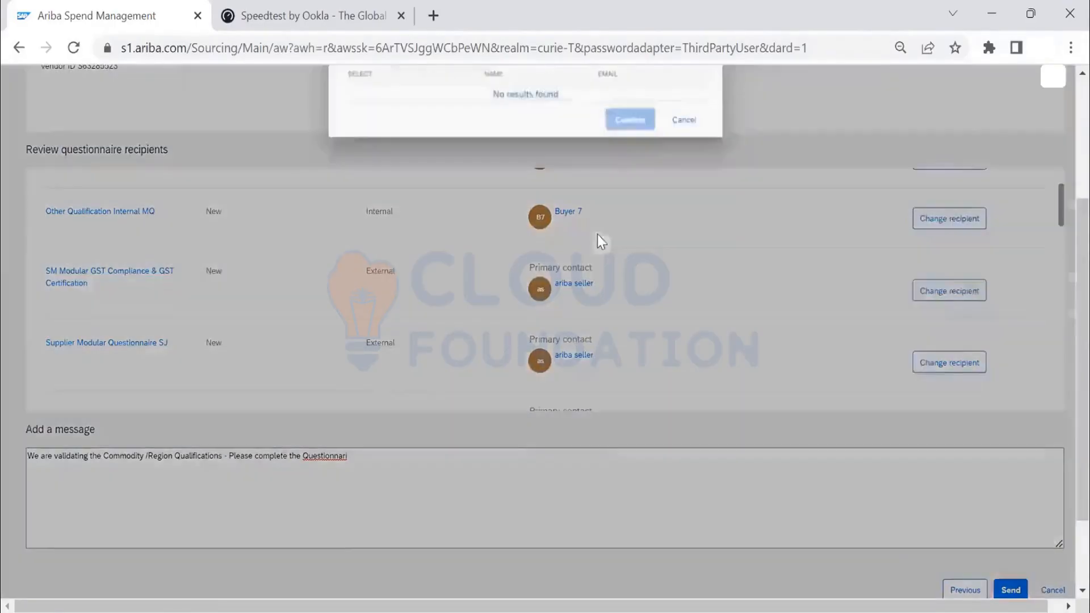
pyautogui.scroll(4, 568, 284)
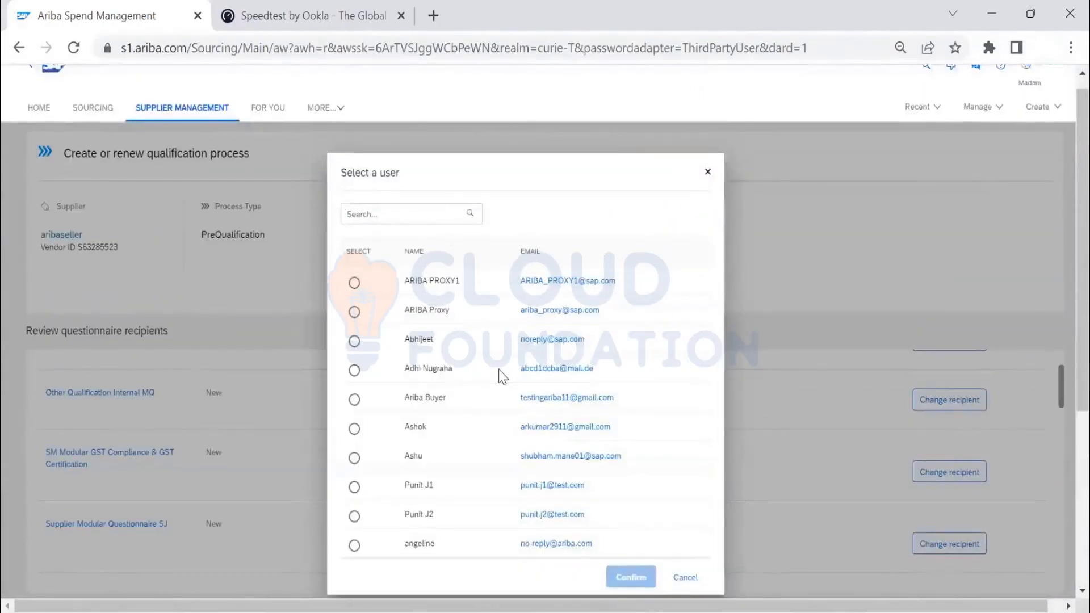
pyautogui.scroll(-2, 477, 329)
pyautogui.scroll(-2, 464, 302)
pyautogui.scroll(4, 462, 301)
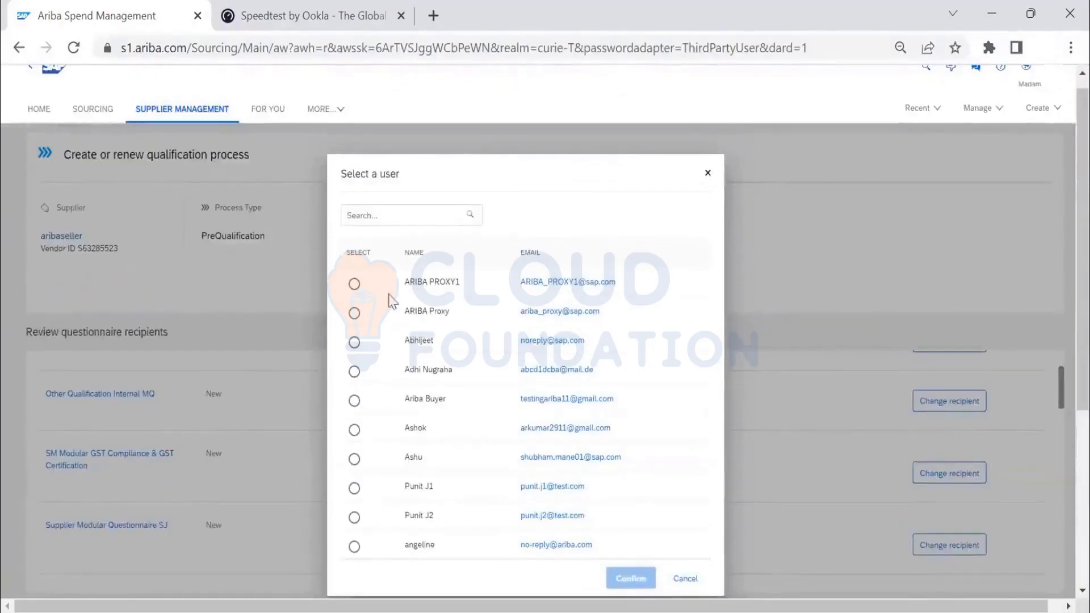
pyautogui.click(405, 223)
pyautogui.write('buyer')
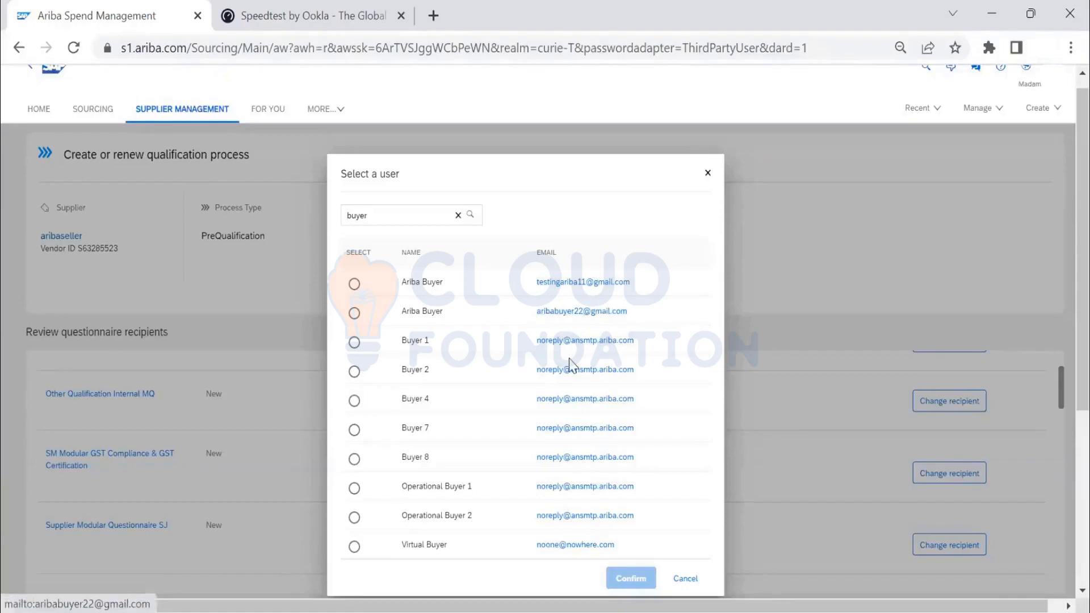
pyautogui.click(682, 579)
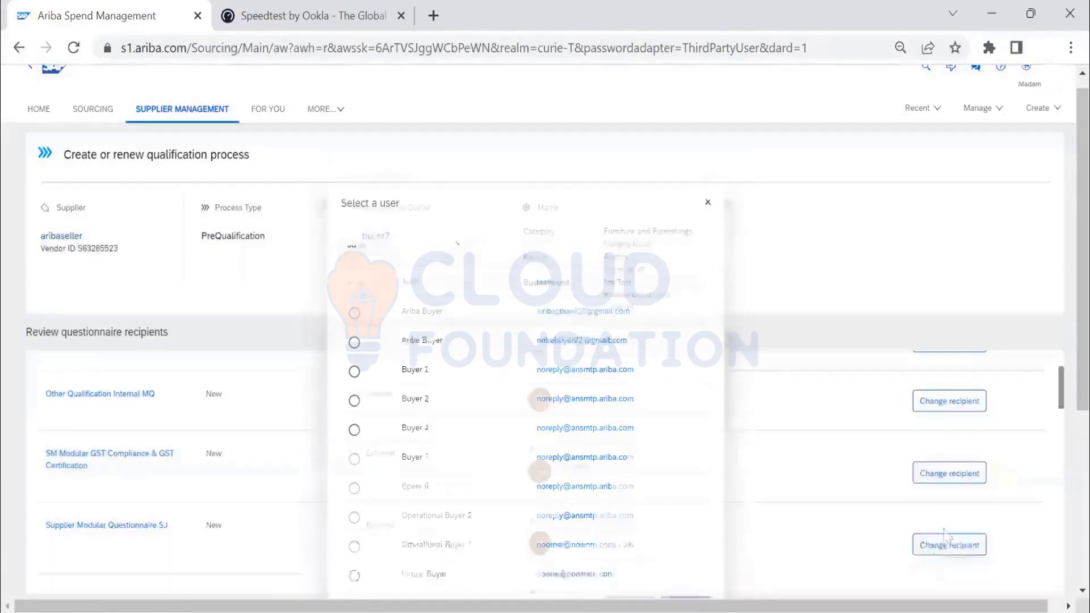
# - Send the questionnaires to their recipients and confirm creating the qualification process for aribaseller
pyautogui.scroll(-3, 761, 426)
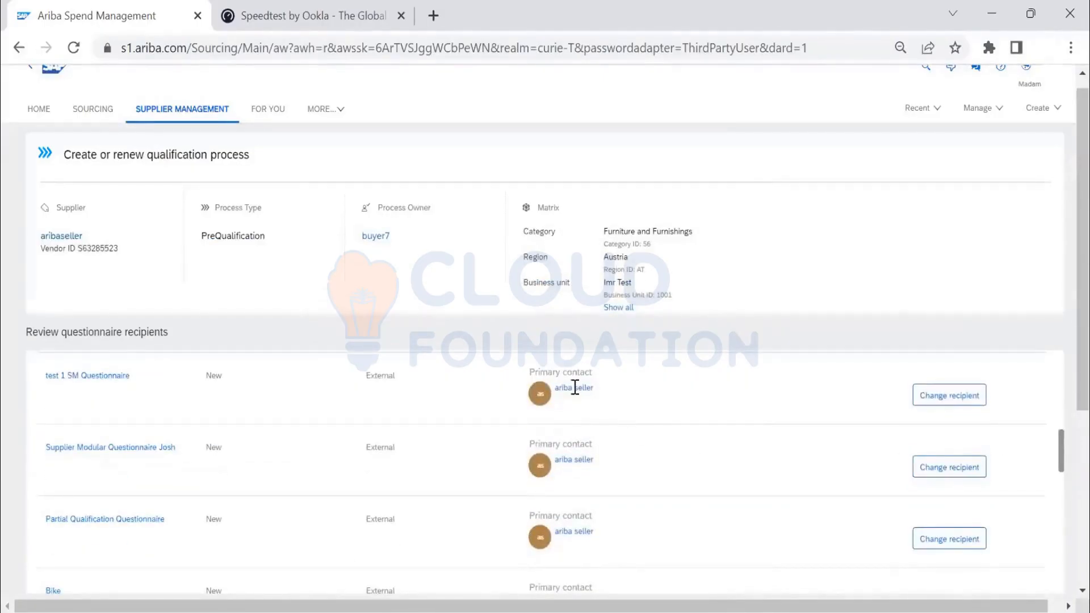
pyautogui.scroll(-3, 596, 499)
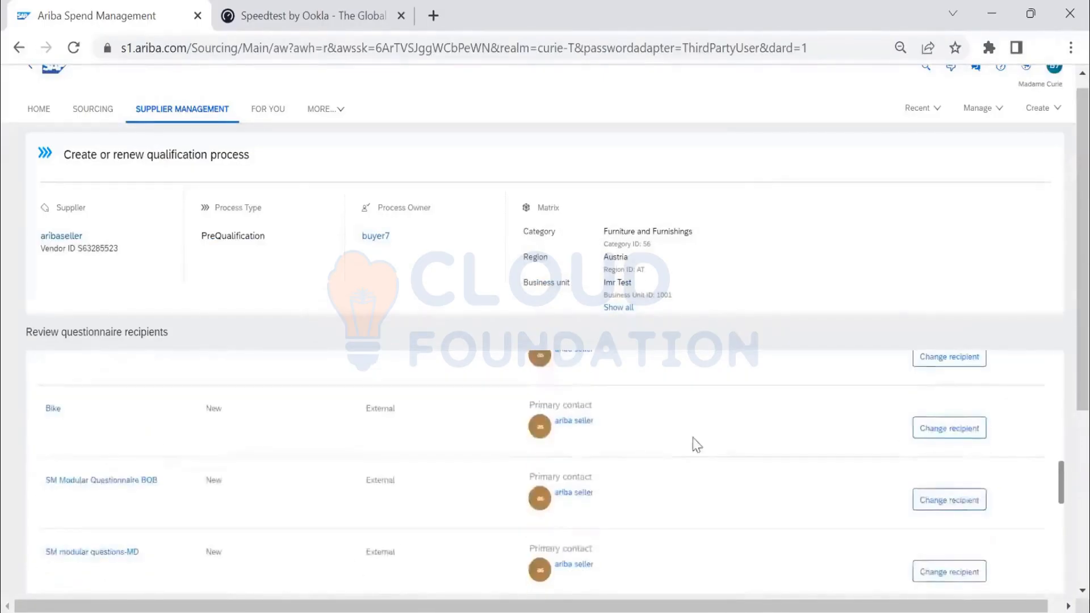
pyautogui.scroll(-8, 696, 444)
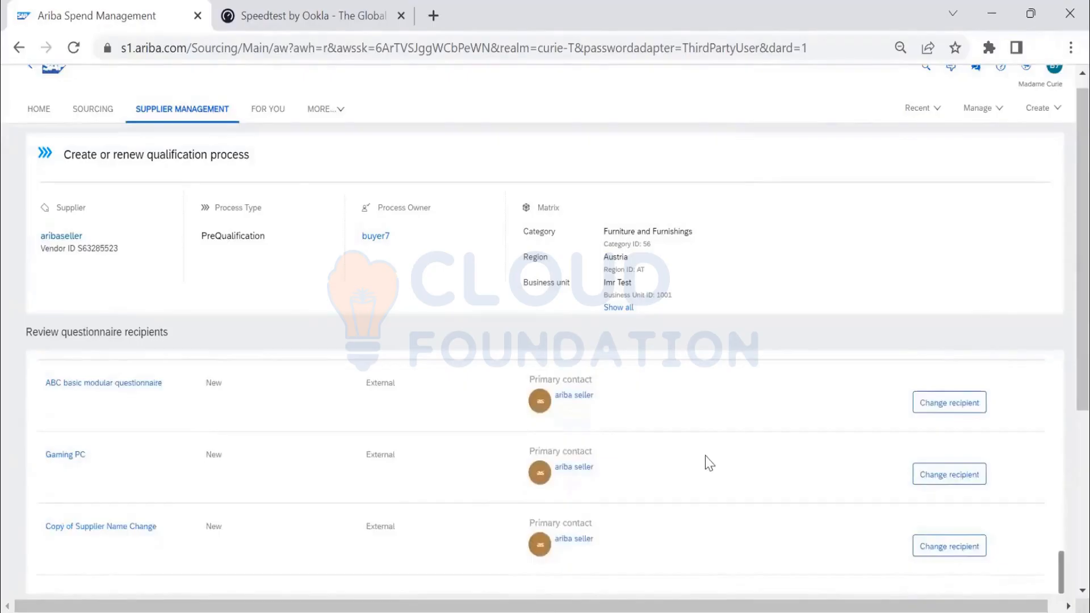
pyautogui.scroll(-5, 705, 455)
pyautogui.click(1011, 486)
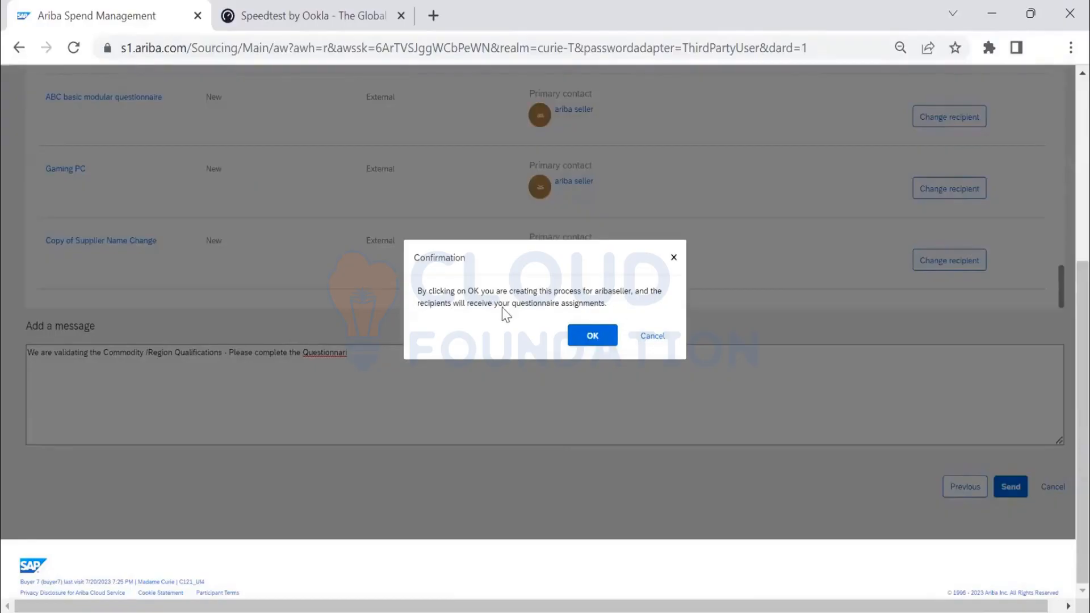
pyautogui.click(595, 340)
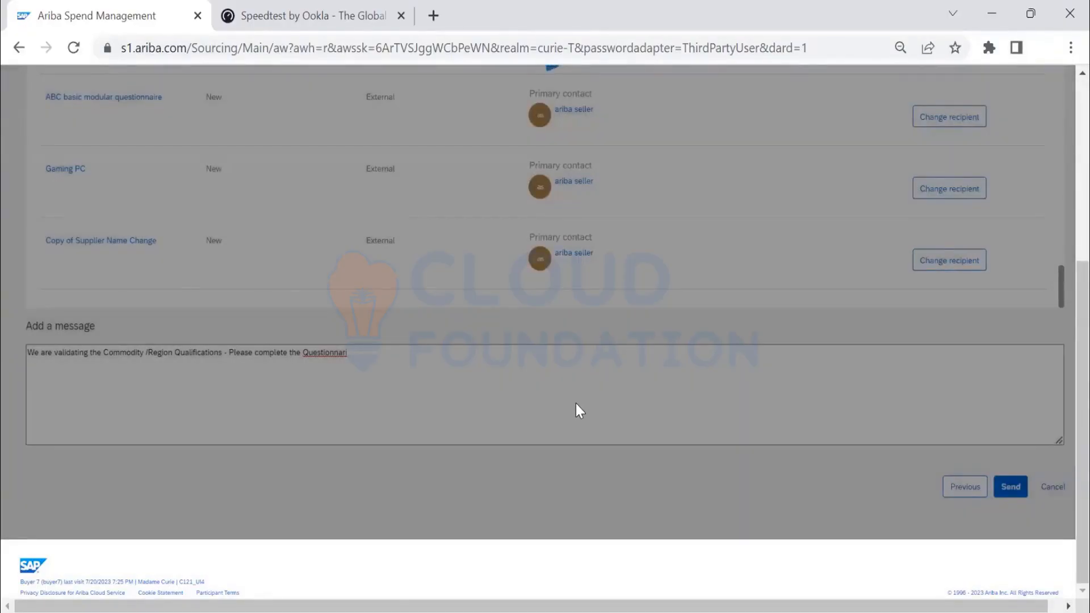
pyautogui.scroll(4, 575, 404)
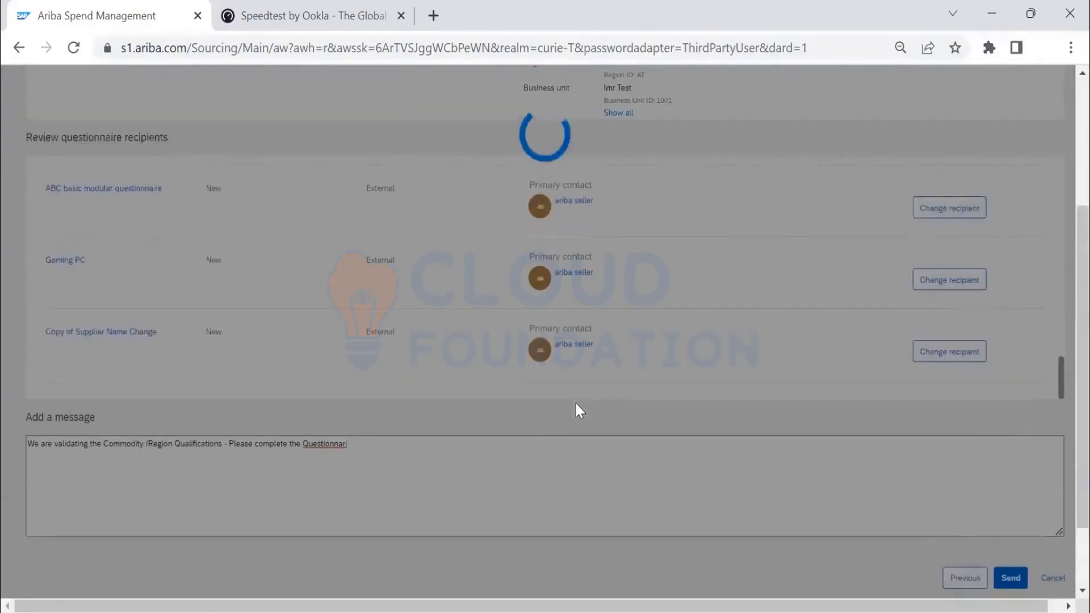
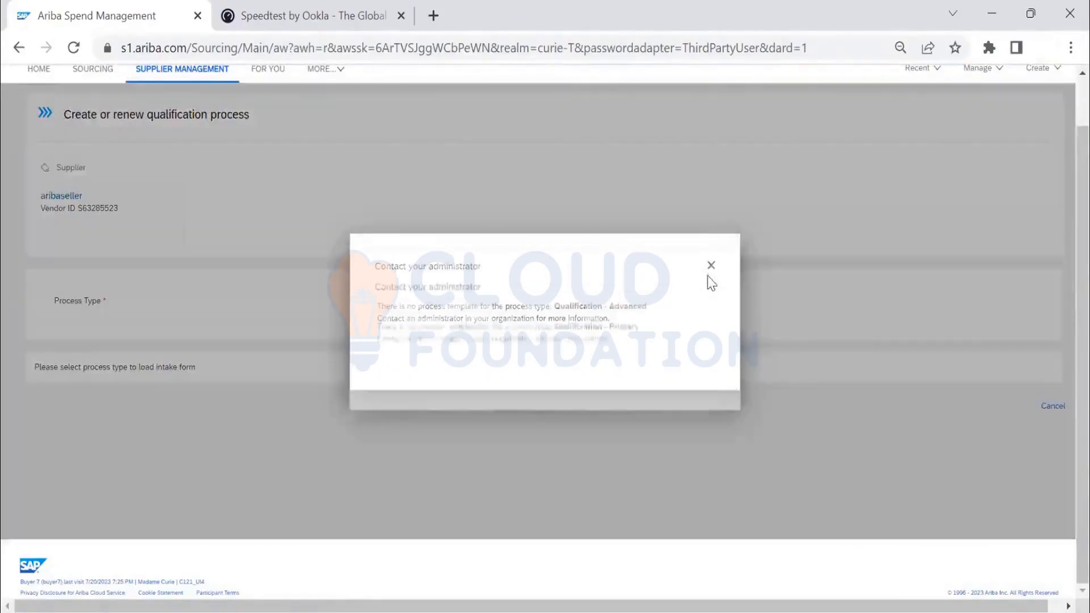
# - Try to use Test Audit as the process type for aribaseller's new qualification process
pyautogui.click(710, 266)
pyautogui.click(617, 307)
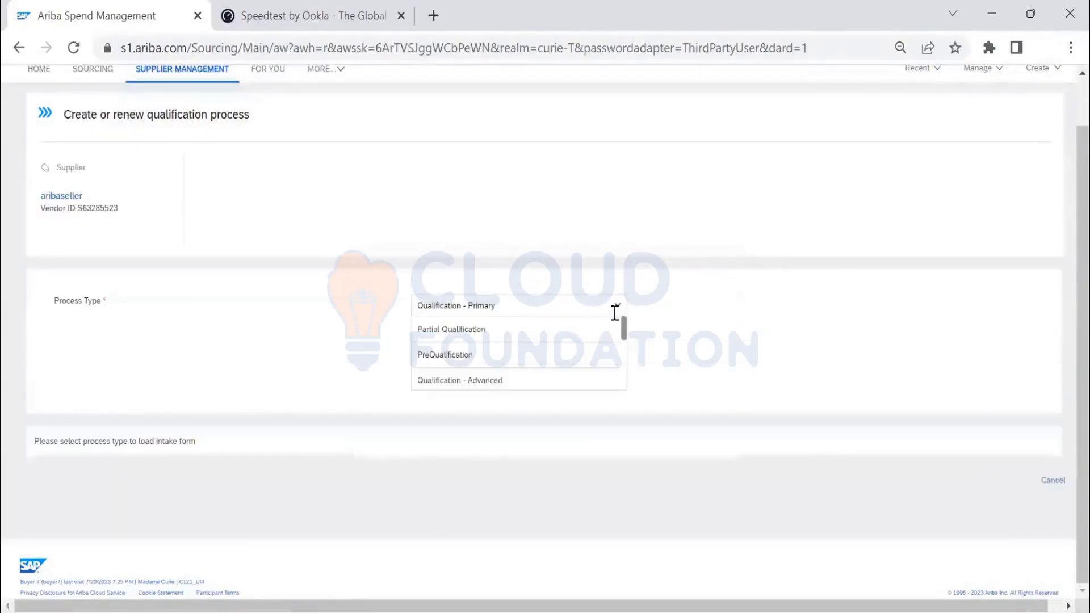
pyautogui.moveTo(624, 334); pyautogui.dragTo(633, 377)
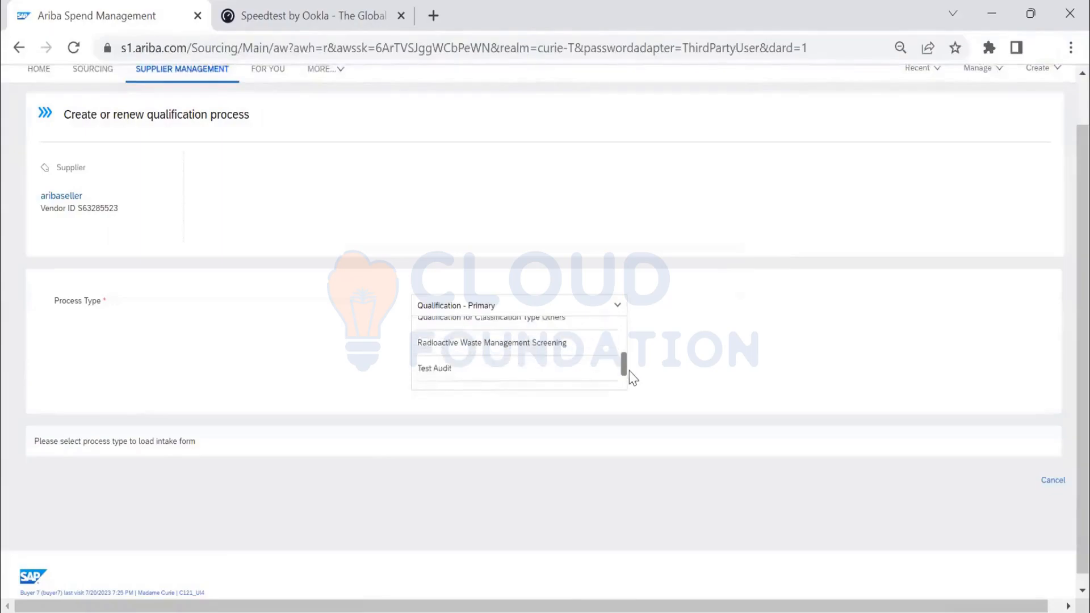
pyautogui.click(547, 372)
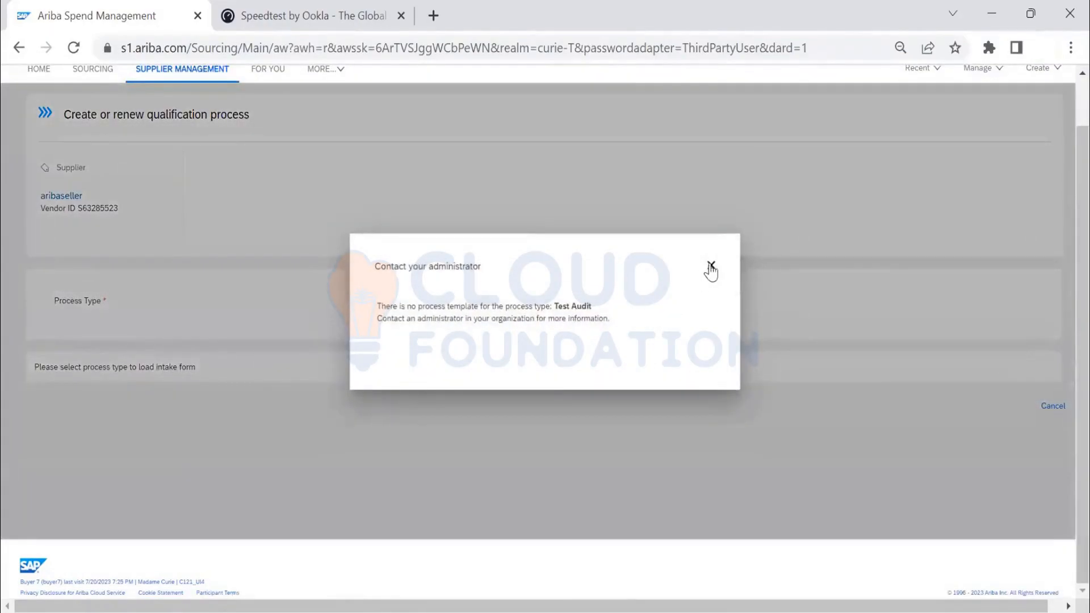
pyautogui.click(710, 266)
# - Set the process type to PreQualification and select All Commodities as the commodity
pyautogui.click(617, 310)
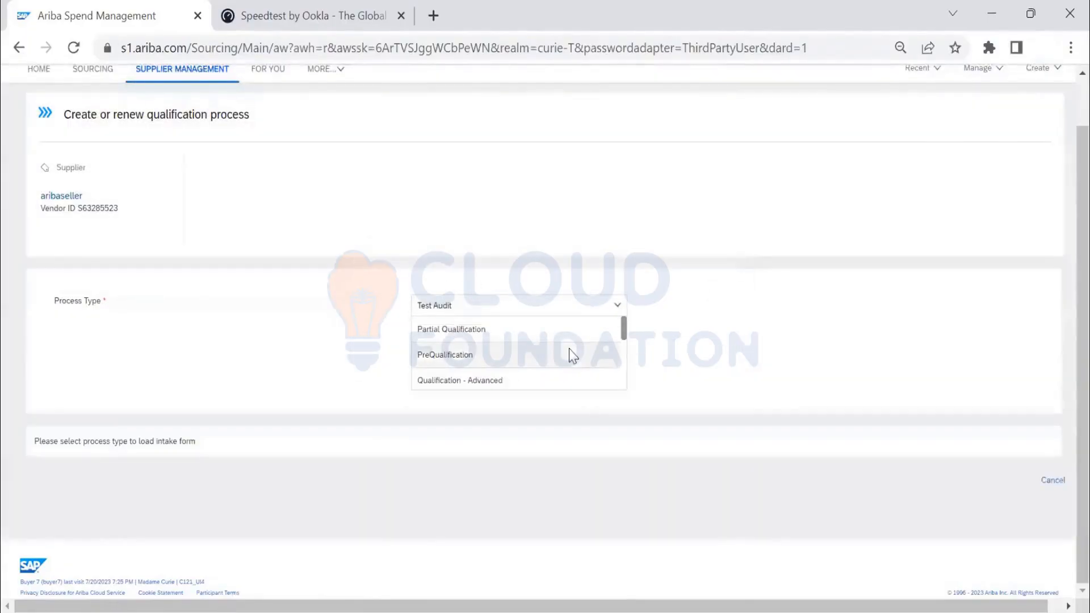
pyautogui.click(536, 406)
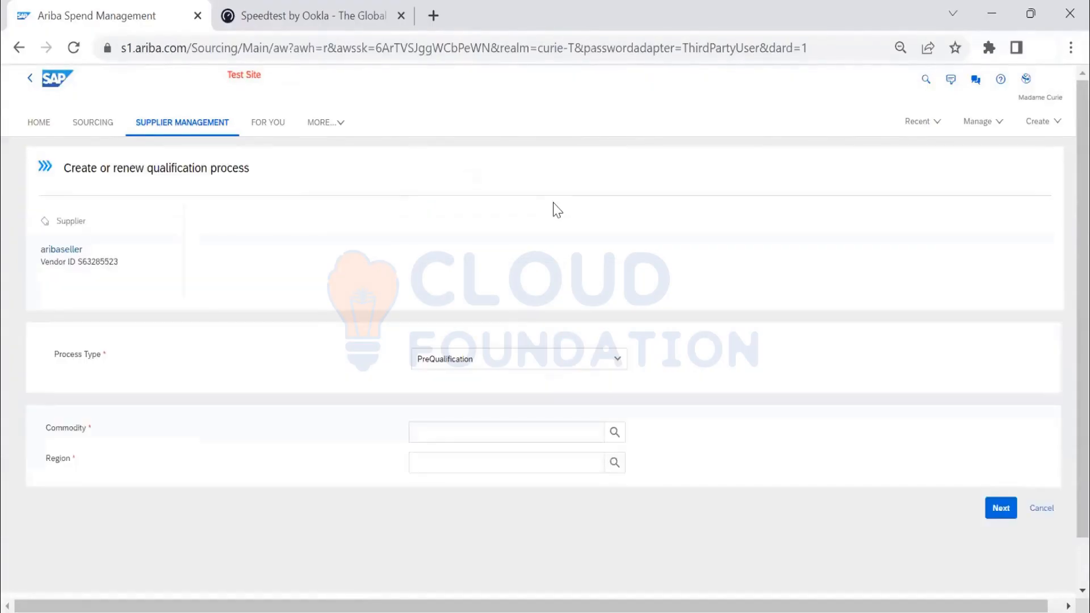
pyautogui.click(614, 432)
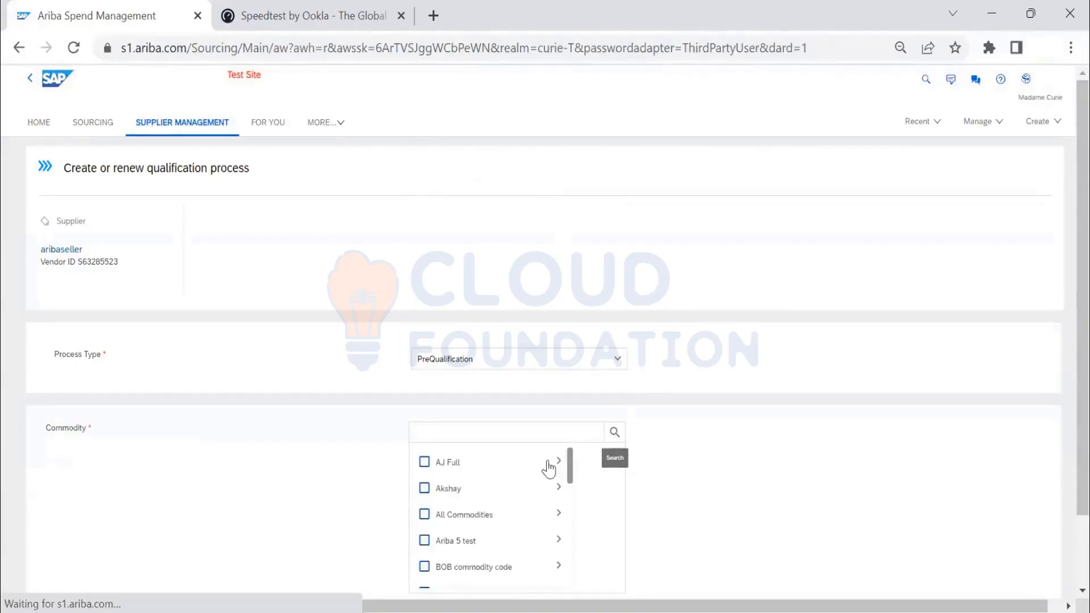
pyautogui.click(424, 514)
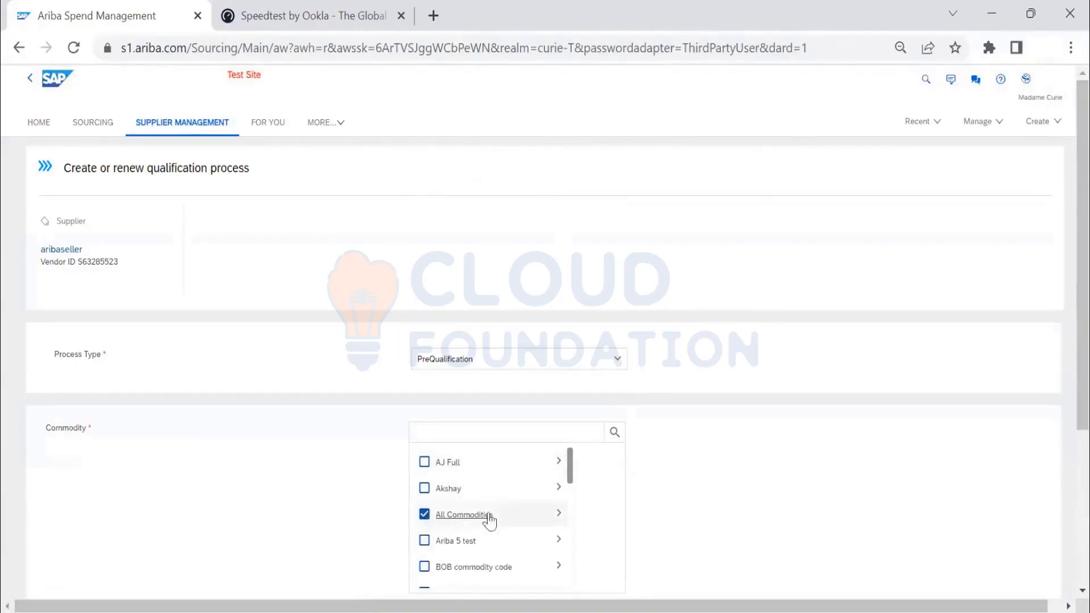
# - Select India as the region and continue to the questionnaire selection
pyautogui.scroll(-3, 761, 415)
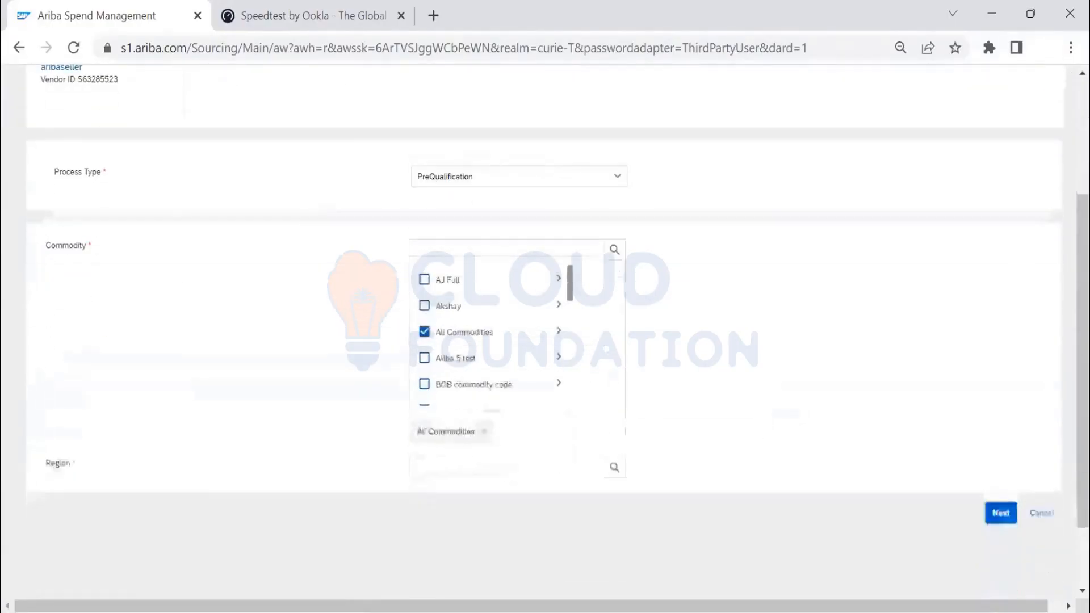
pyautogui.click(618, 472)
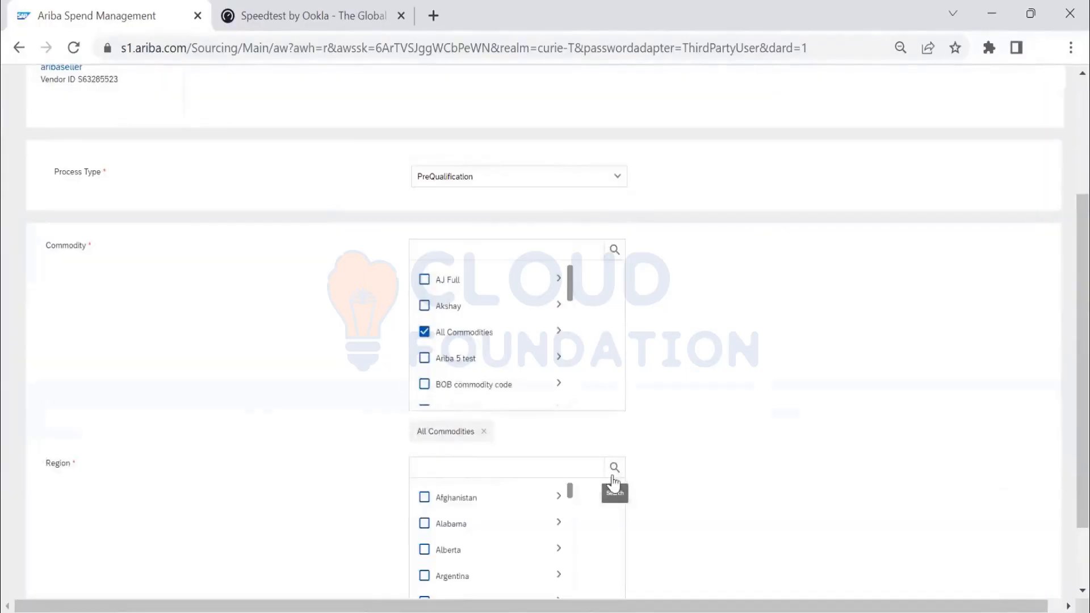
pyautogui.scroll(-5, 474, 450)
pyautogui.scroll(-5, 466, 437)
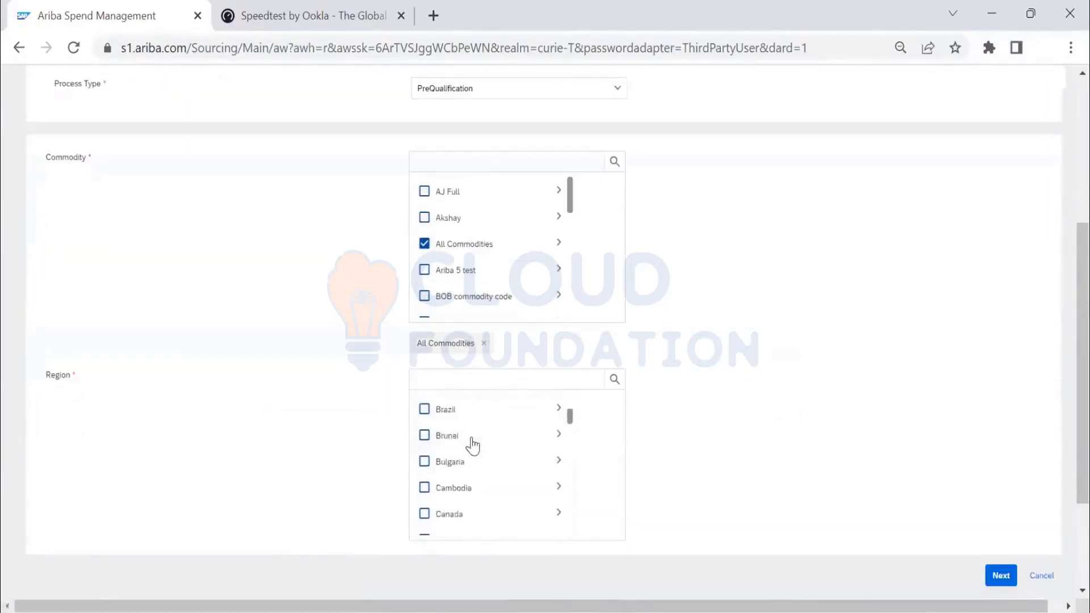
pyautogui.scroll(-8, 472, 446)
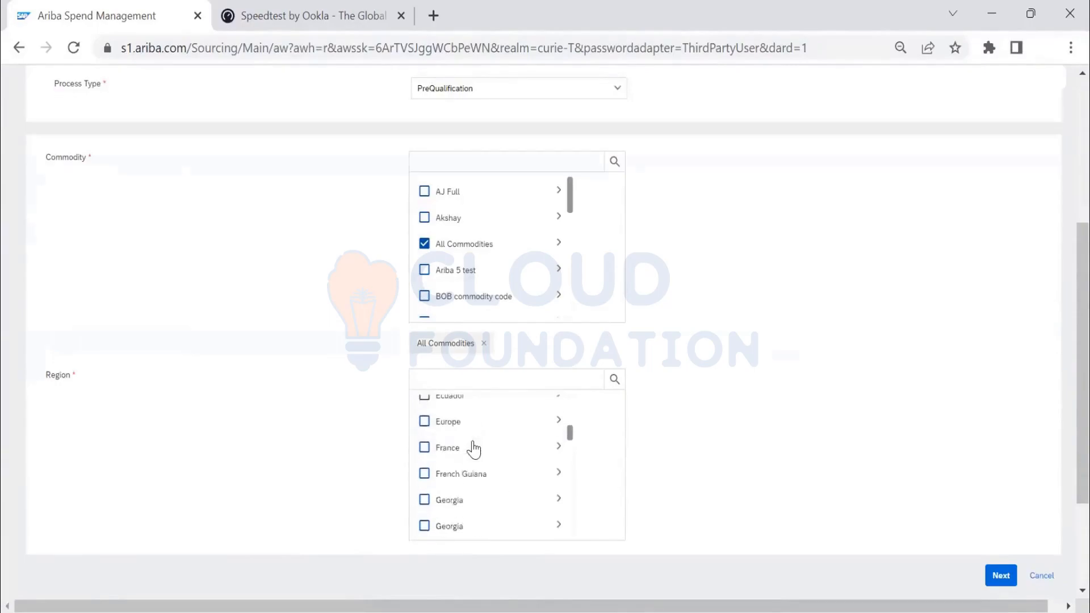
pyautogui.scroll(-2, 476, 452)
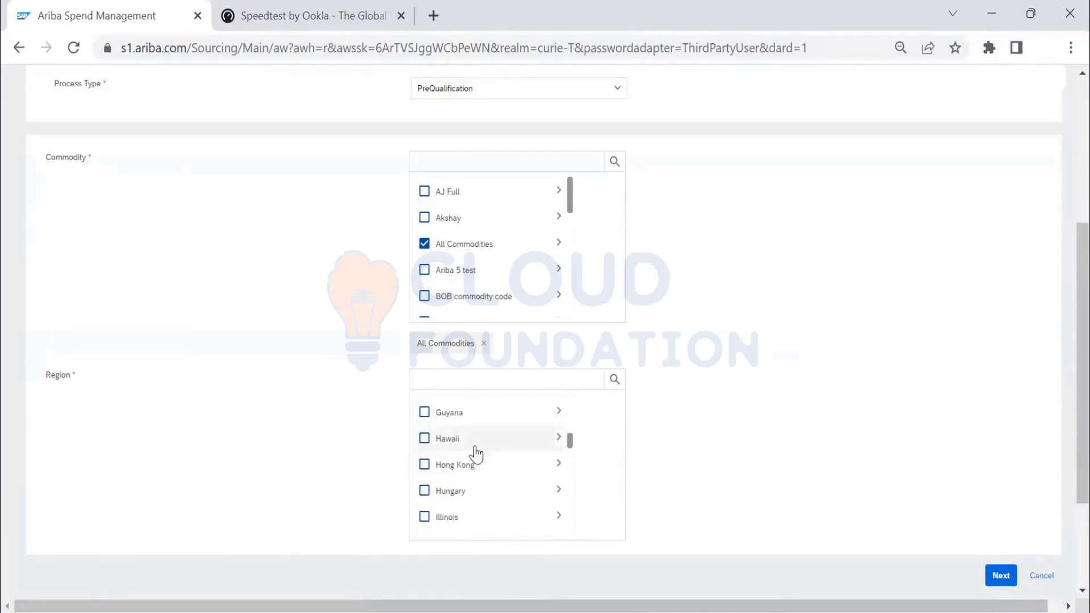
pyautogui.scroll(-2, 475, 453)
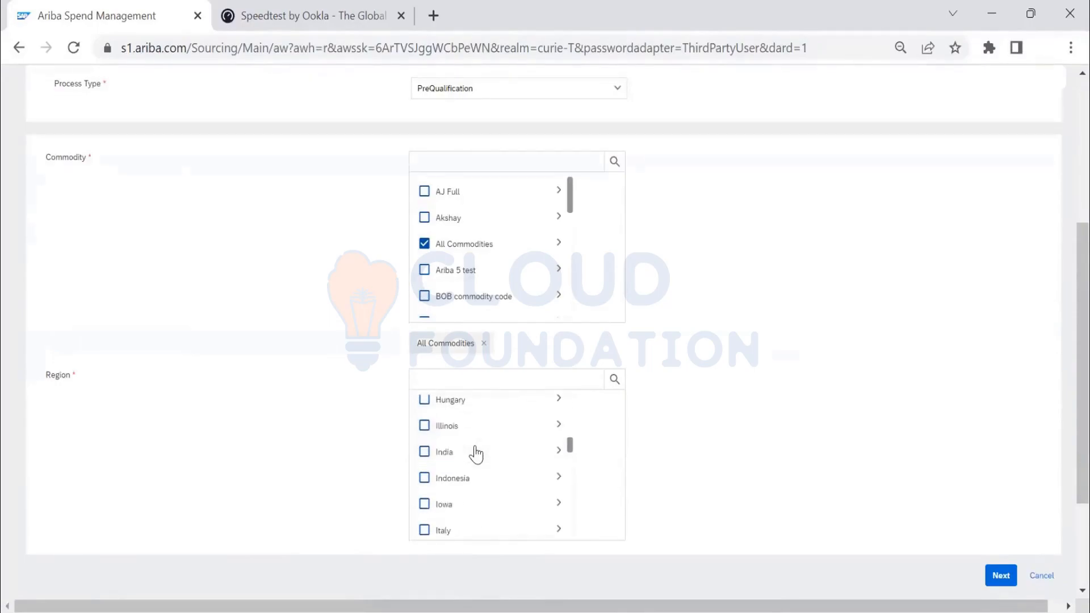
pyautogui.click(436, 465)
pyautogui.scroll(-3, 790, 499)
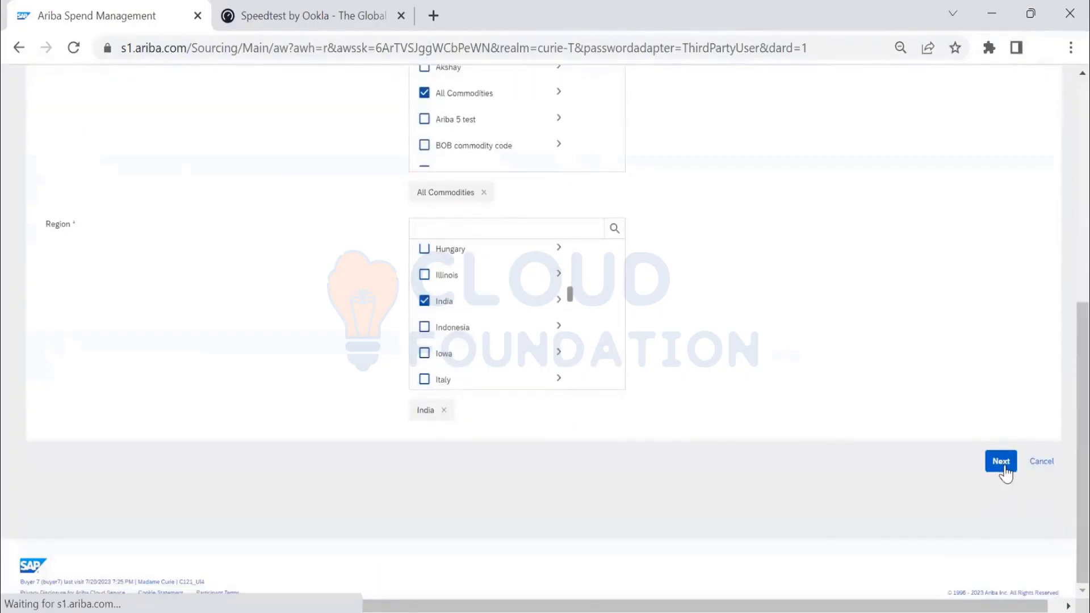
pyautogui.click(1001, 462)
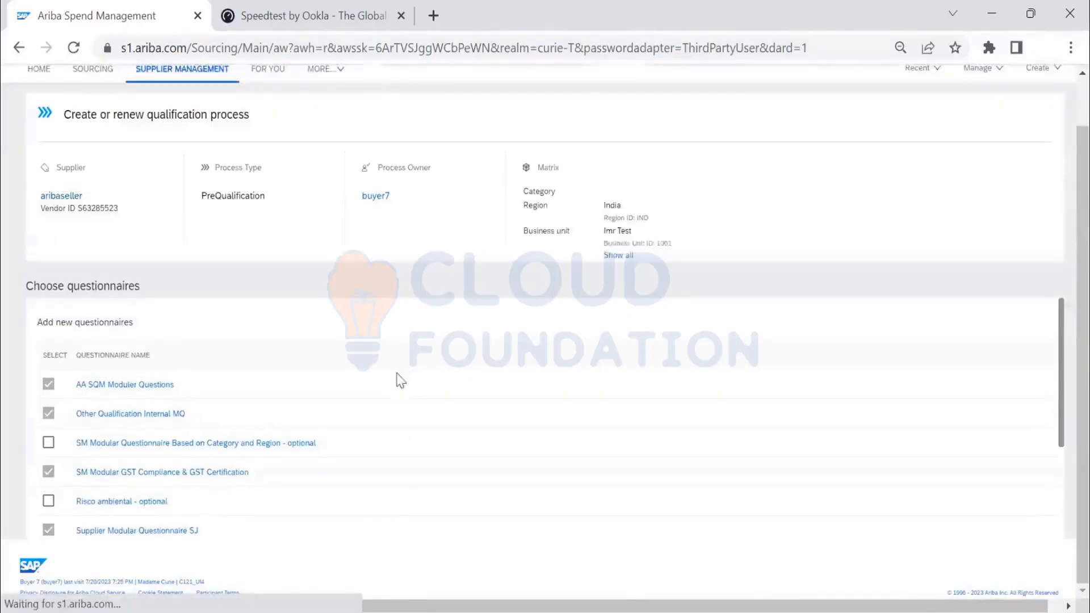
# - Look through all pages of available questionnaires and continue to the recipient review with the preselected ones
pyautogui.scroll(-3, 402, 403)
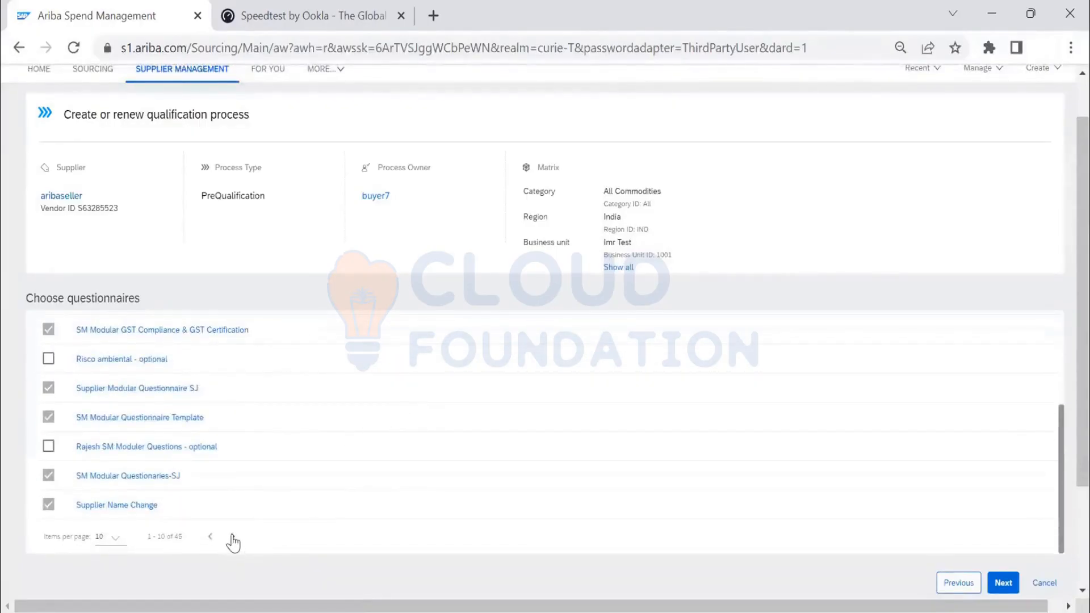
pyautogui.click(232, 538)
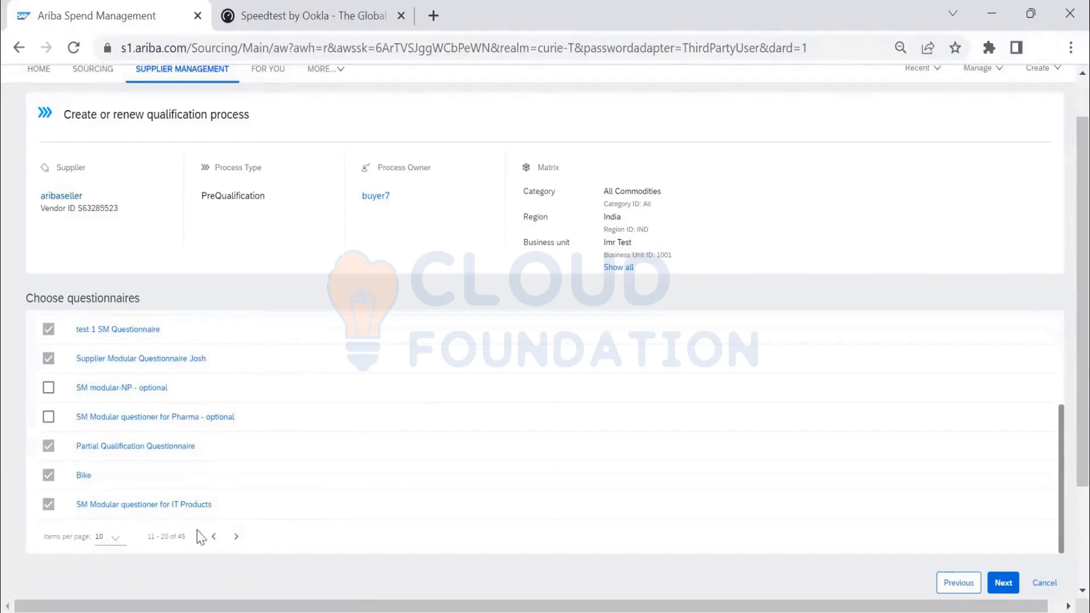
pyautogui.click(237, 540)
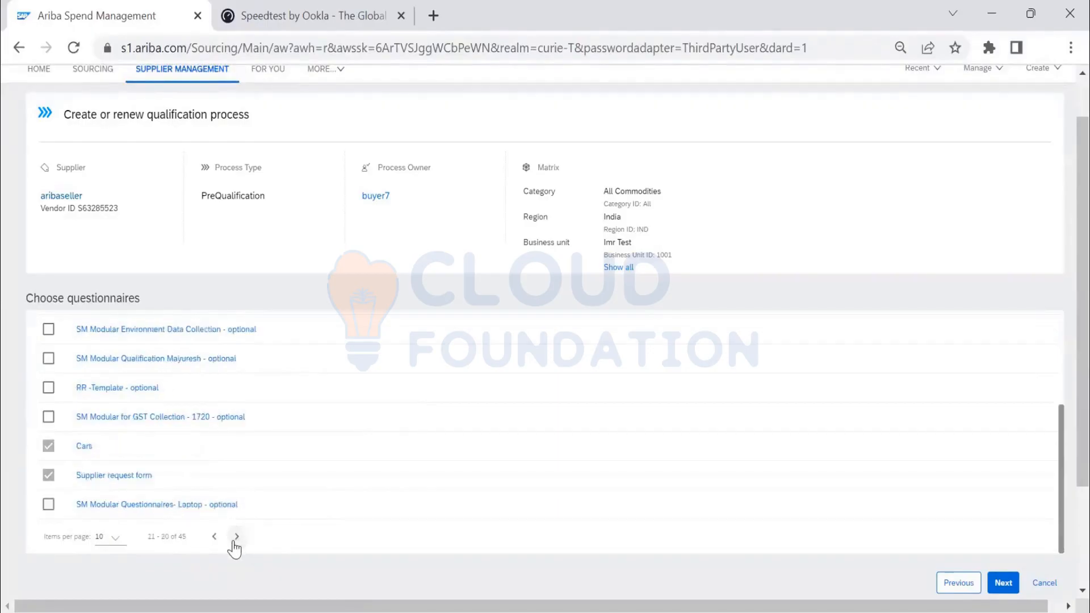
pyautogui.click(238, 542)
pyautogui.click(237, 539)
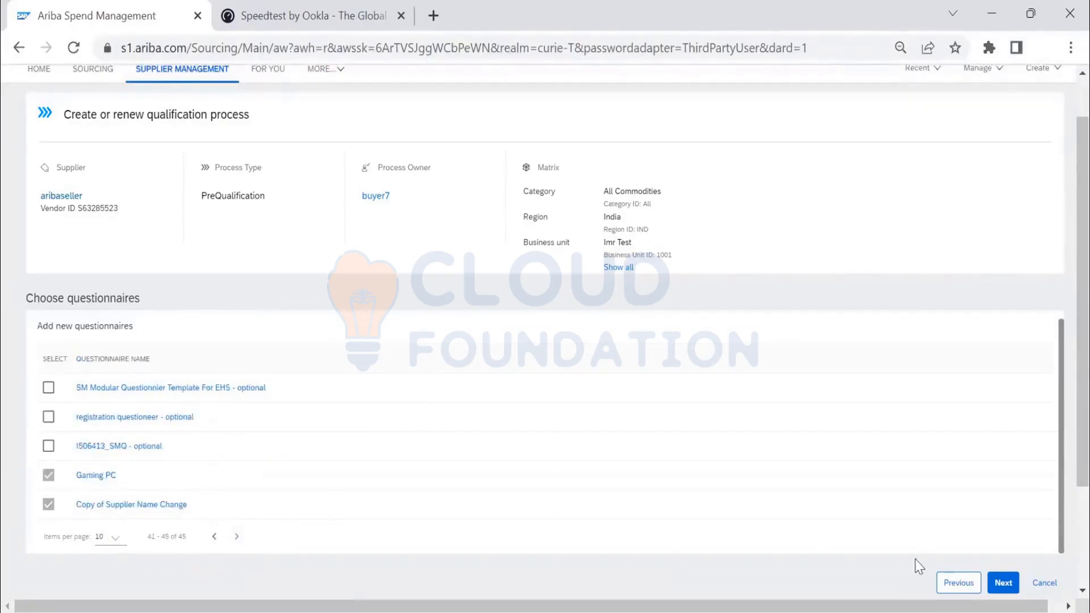
pyautogui.click(1002, 582)
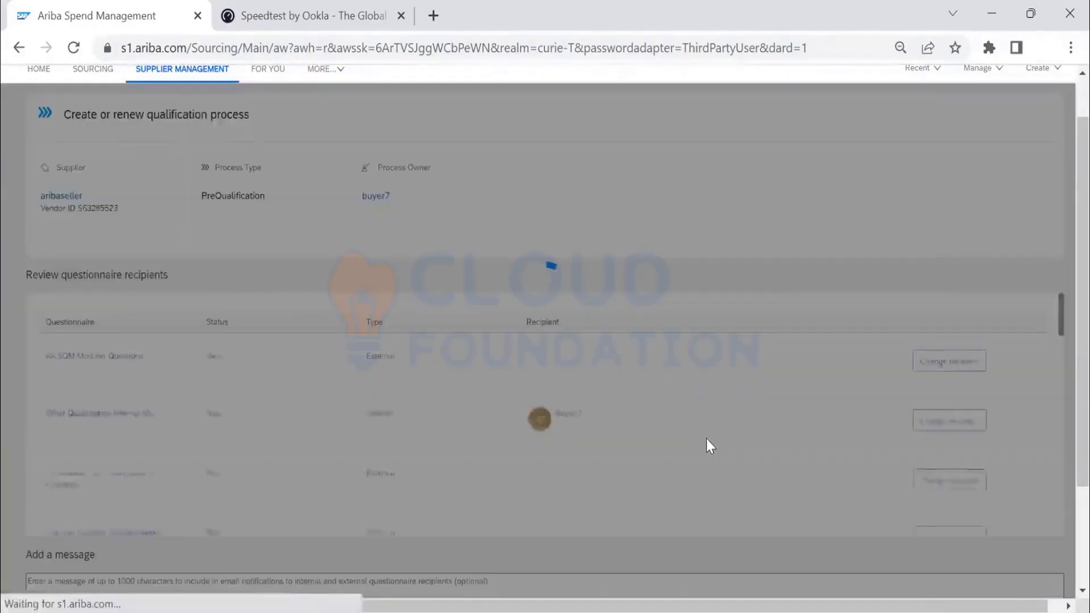
# - Go past the questionnaire recipients and add the notification message "test"
pyautogui.scroll(-15, 904, 455)
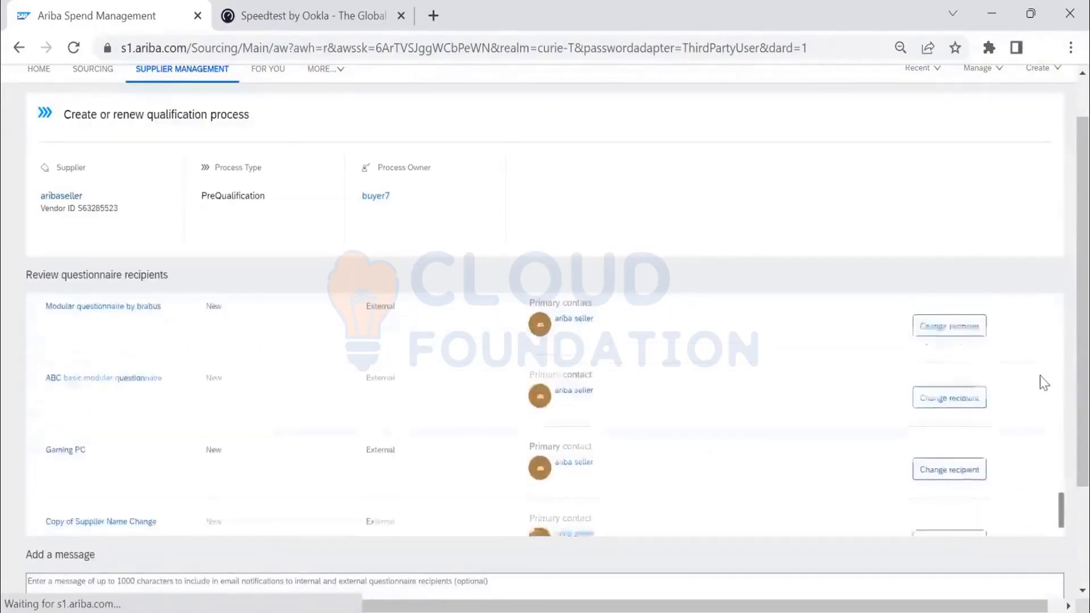
pyautogui.scroll(-1, 993, 437)
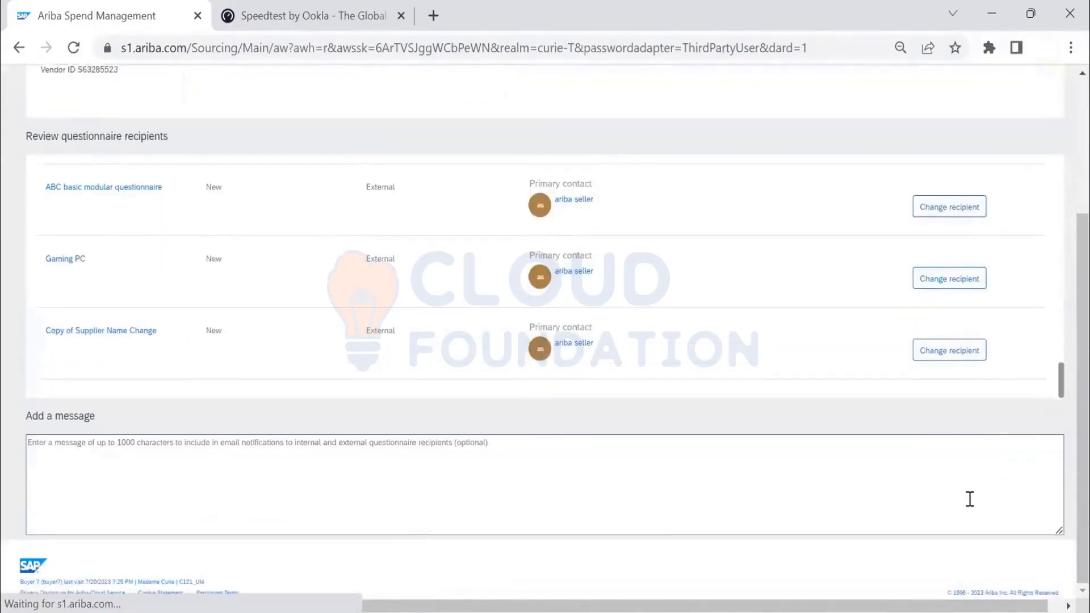
pyautogui.click(233, 461)
pyautogui.write('test')
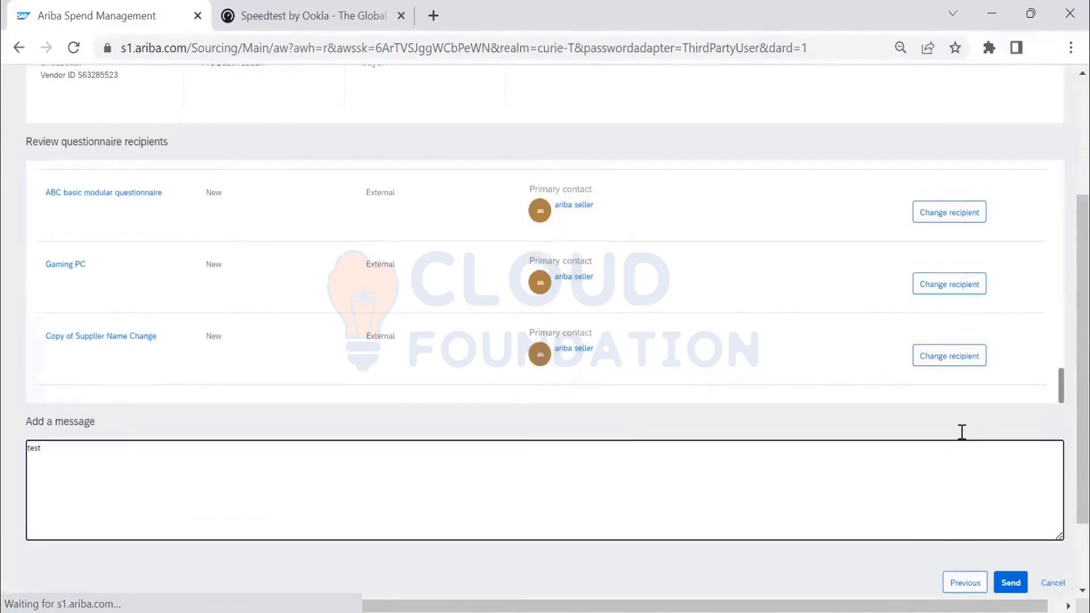
# - Send the questionnaires and confirm creating the All Commodities / India PreQualification process for aribaseller
pyautogui.scroll(3, 960, 430)
pyautogui.scroll(-4, 1062, 374)
pyautogui.click(1010, 488)
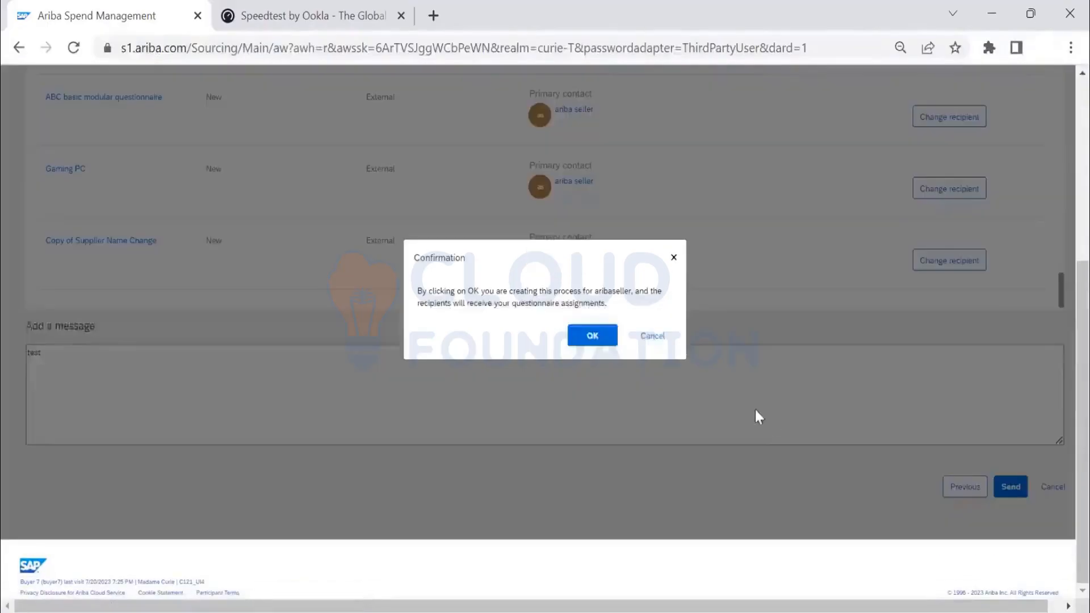
pyautogui.click(591, 338)
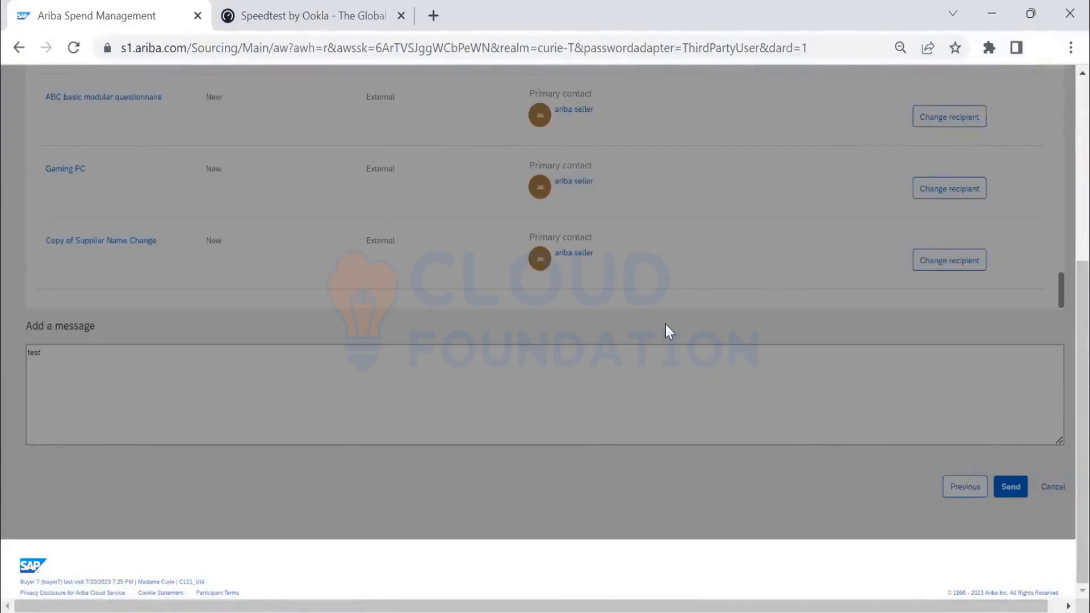
# - View the Furniture and Furnishings qualification for Austria, examine its questionnaires and their statuses, and return to the Qualifications list
pyautogui.scroll(3, 665, 322)
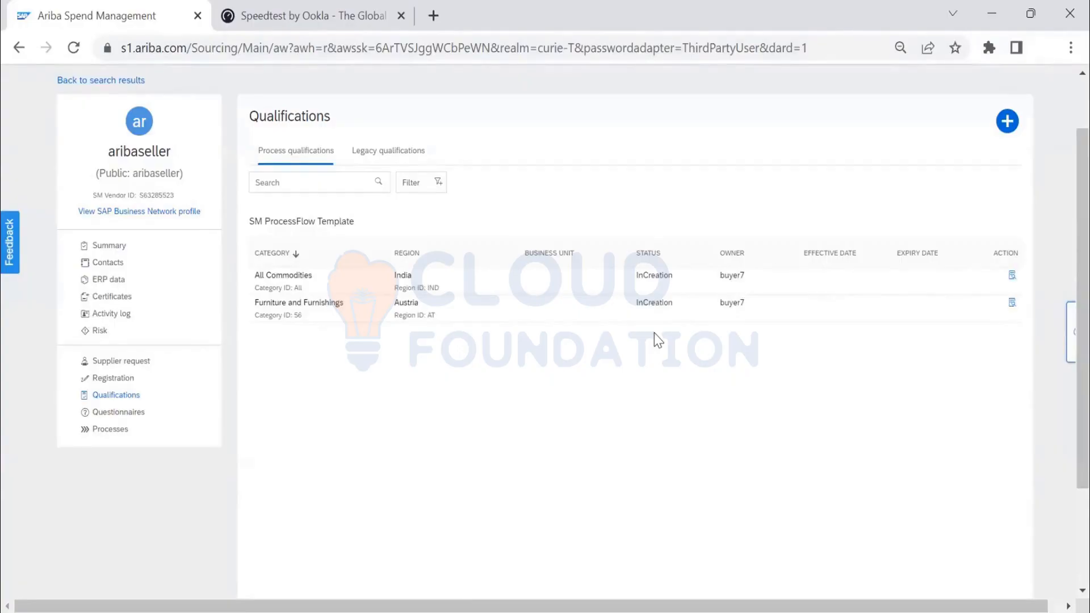
pyautogui.click(1012, 302)
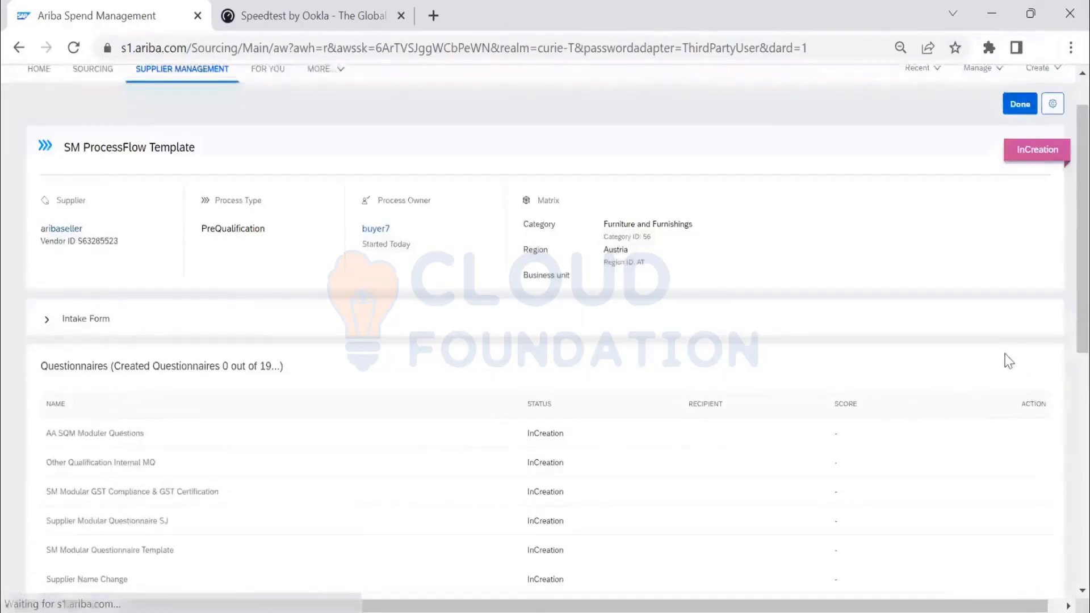
pyautogui.scroll(-1, 5, 494)
pyautogui.scroll(2, 864, 321)
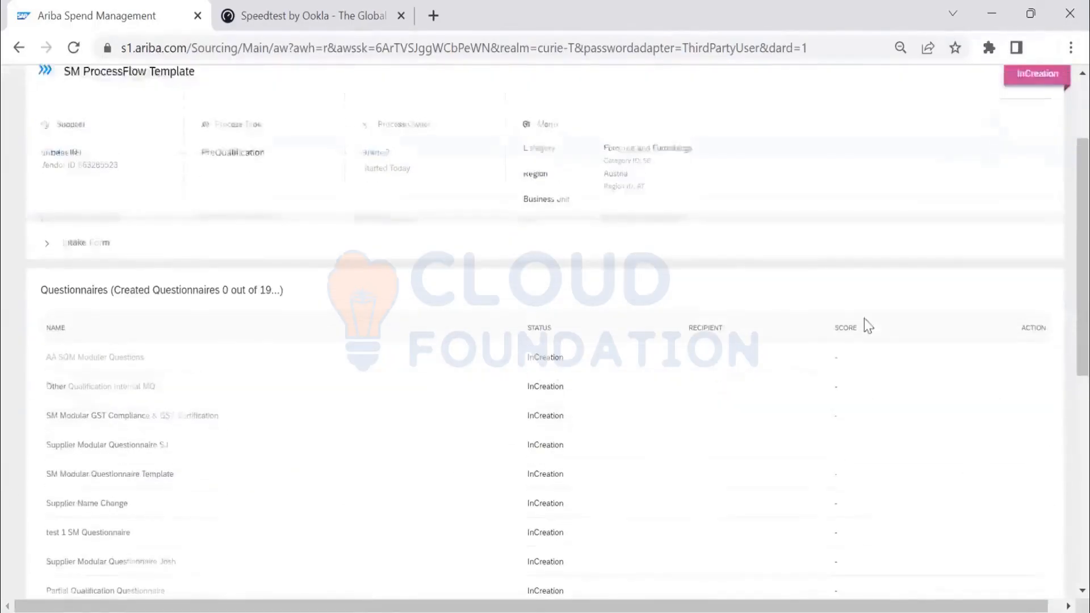
pyautogui.scroll(-10, 871, 335)
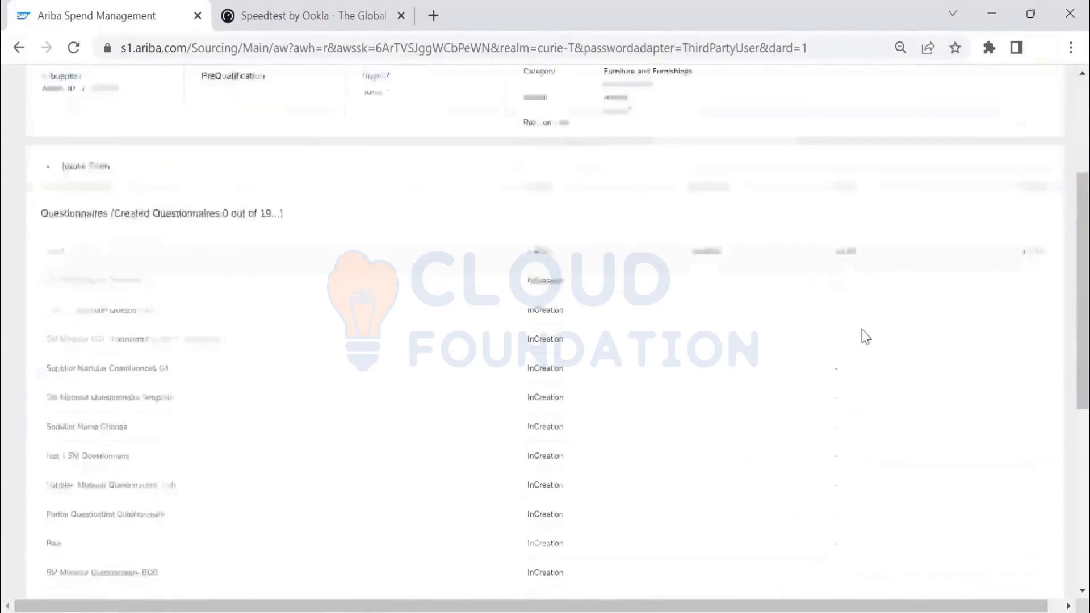
pyautogui.scroll(-1, 862, 336)
pyautogui.scroll(10, 862, 338)
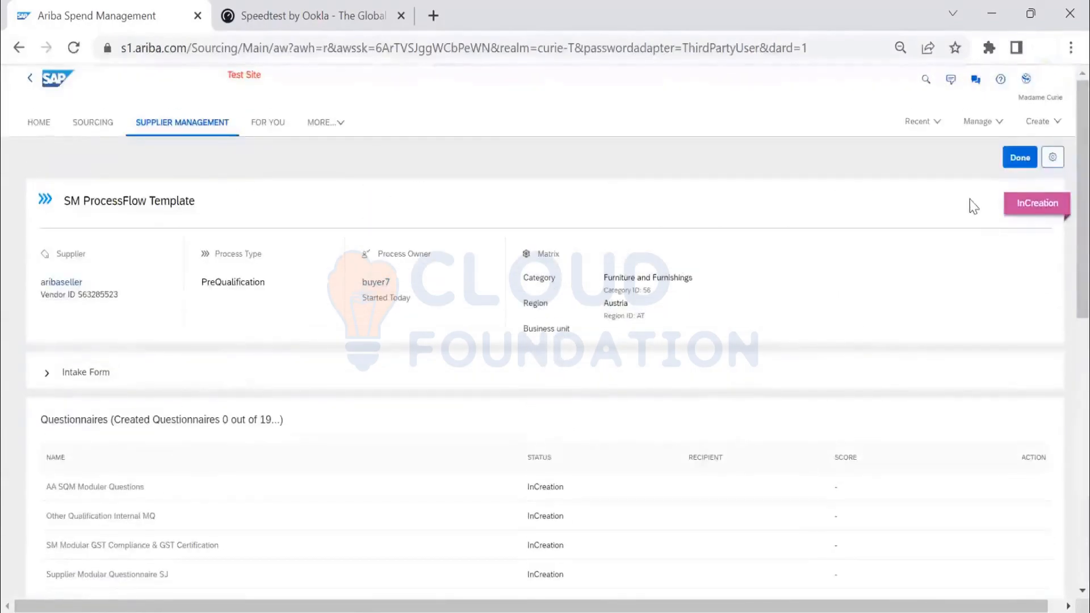
pyautogui.click(1020, 158)
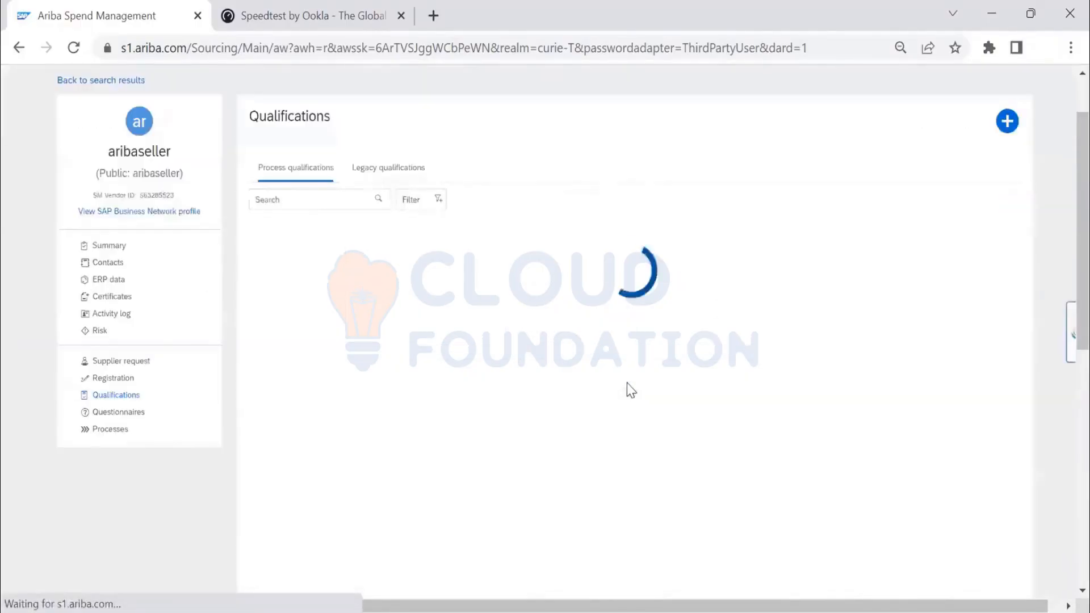
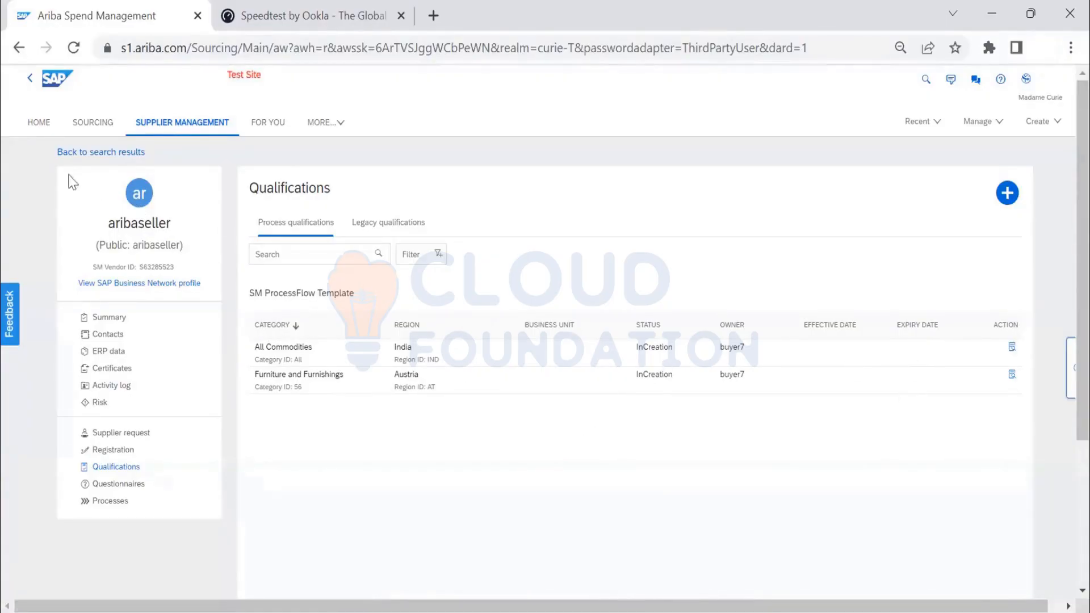
# - Return to the Supplier Management dashboard and check the aribaseller statuses in the Qualification activities
pyautogui.click(173, 126)
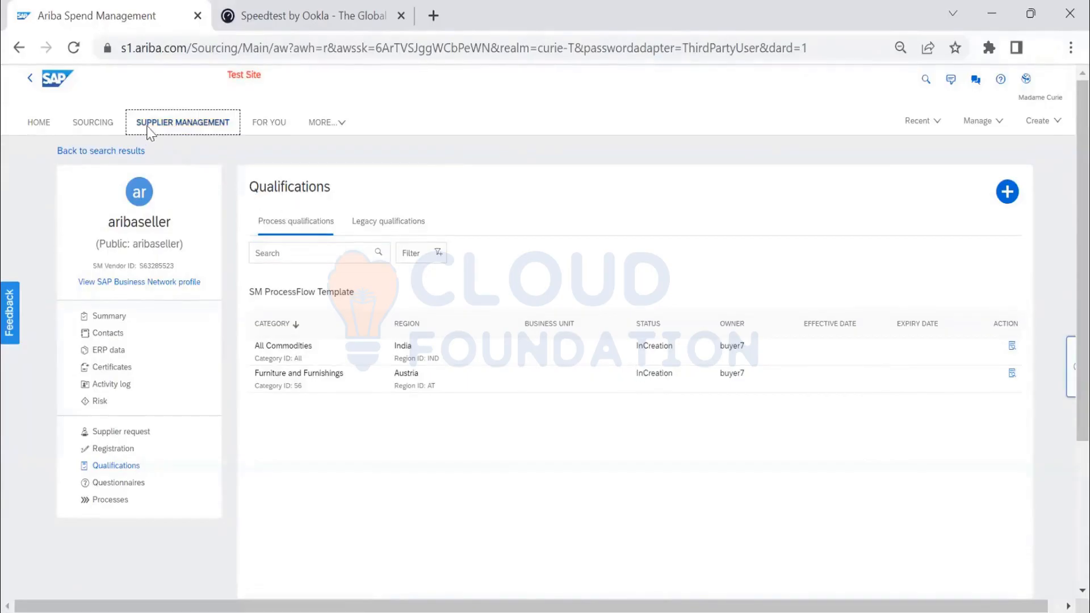
pyautogui.click(151, 132)
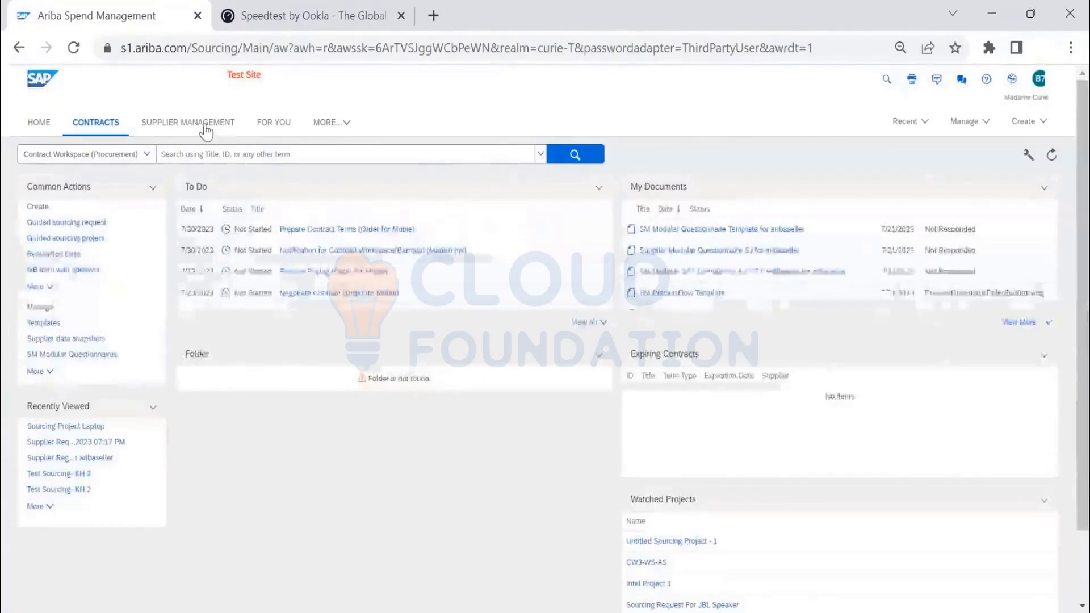
pyautogui.click(208, 124)
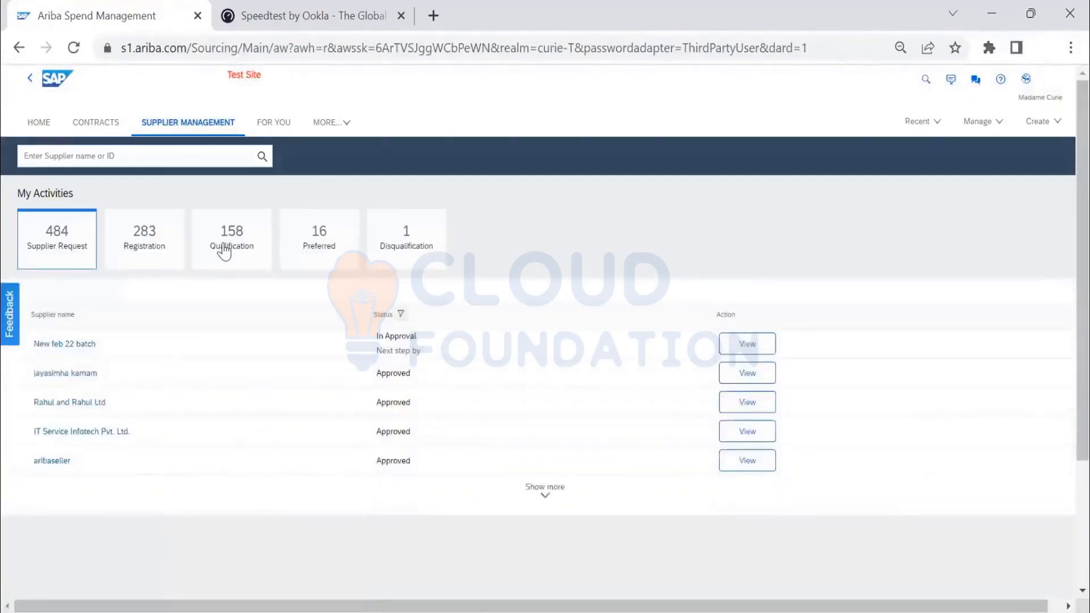
pyautogui.click(224, 249)
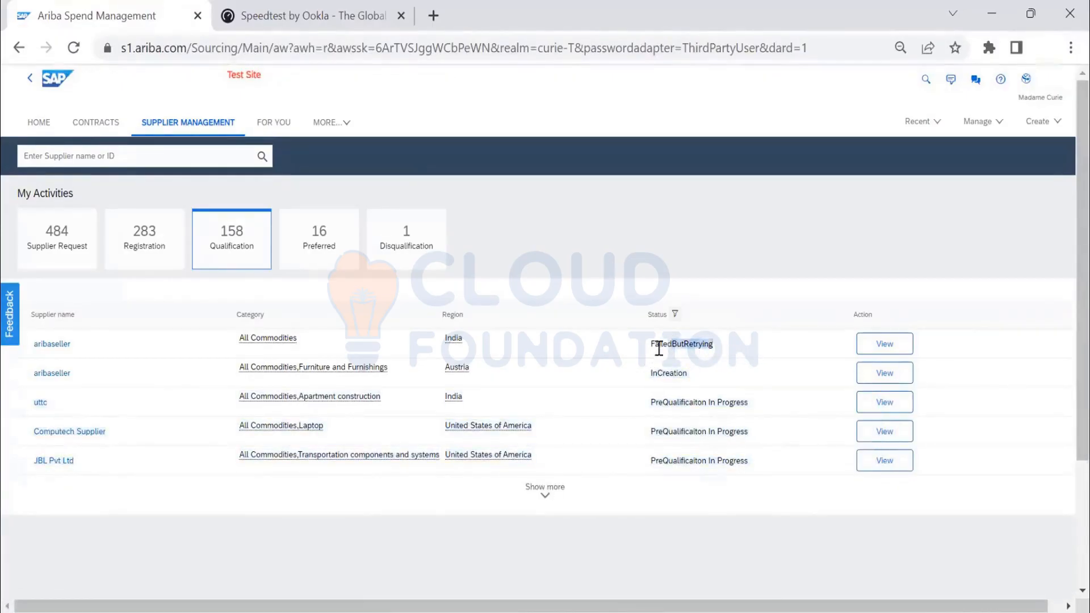
pyautogui.moveTo(656, 343)
pyautogui.mouseDown()
pyautogui.moveTo(642, 355)
pyautogui.moveTo(659, 338)
pyautogui.mouseUp()
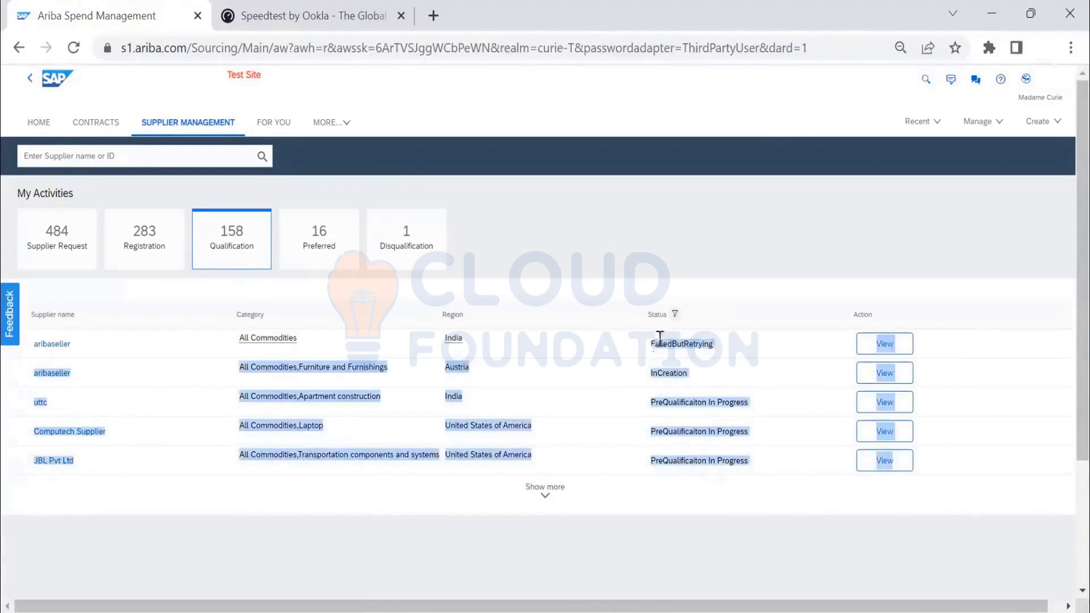
pyautogui.click(761, 338)
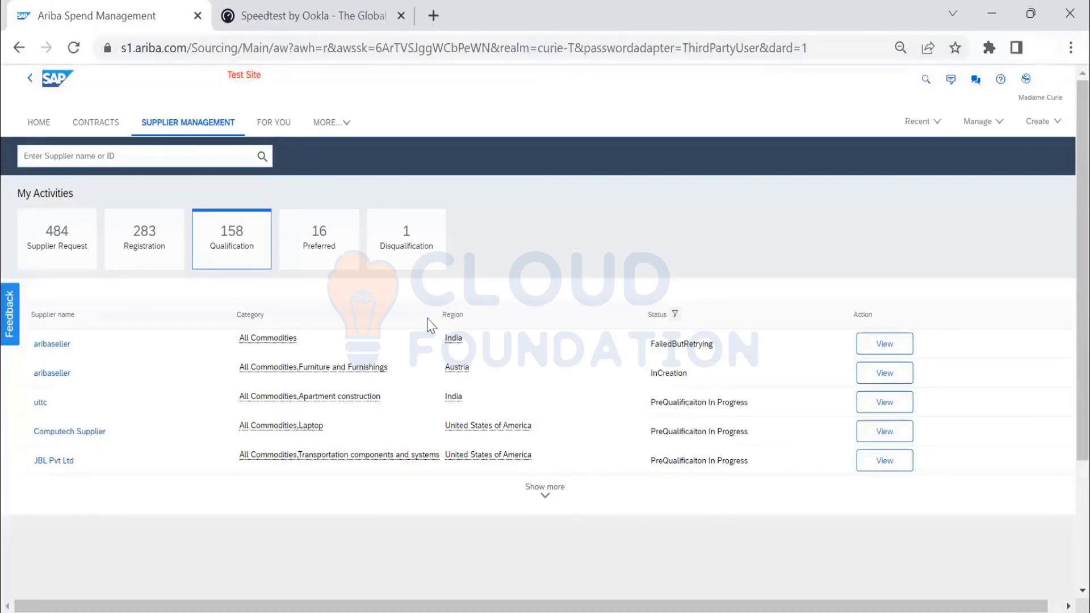
# - List the Preferred activities, view exposurehead-re, and look through the supplier's profile summary
pyautogui.click(321, 250)
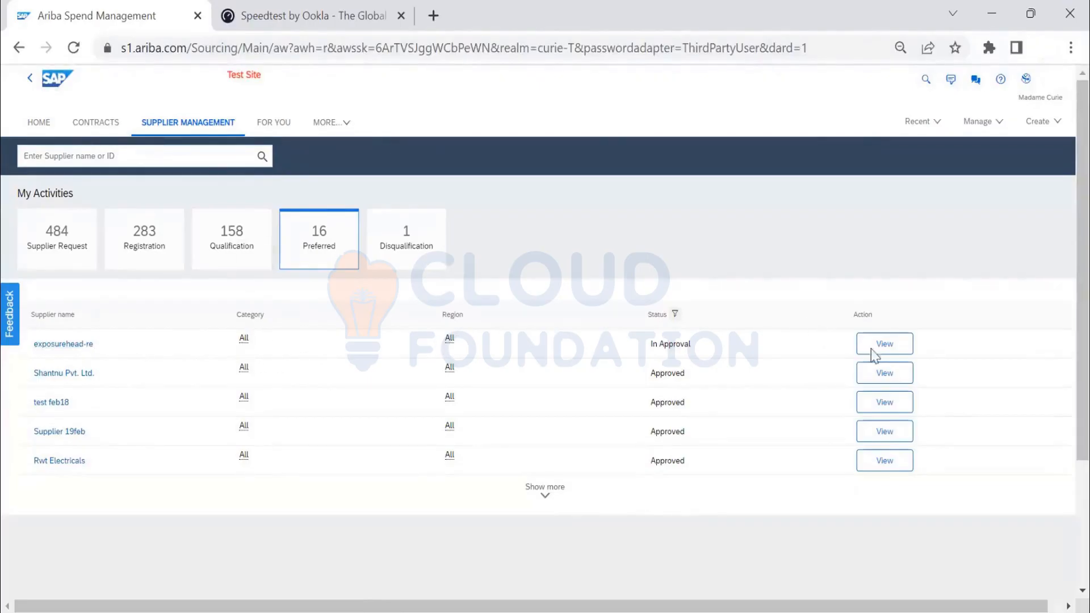
pyautogui.click(886, 345)
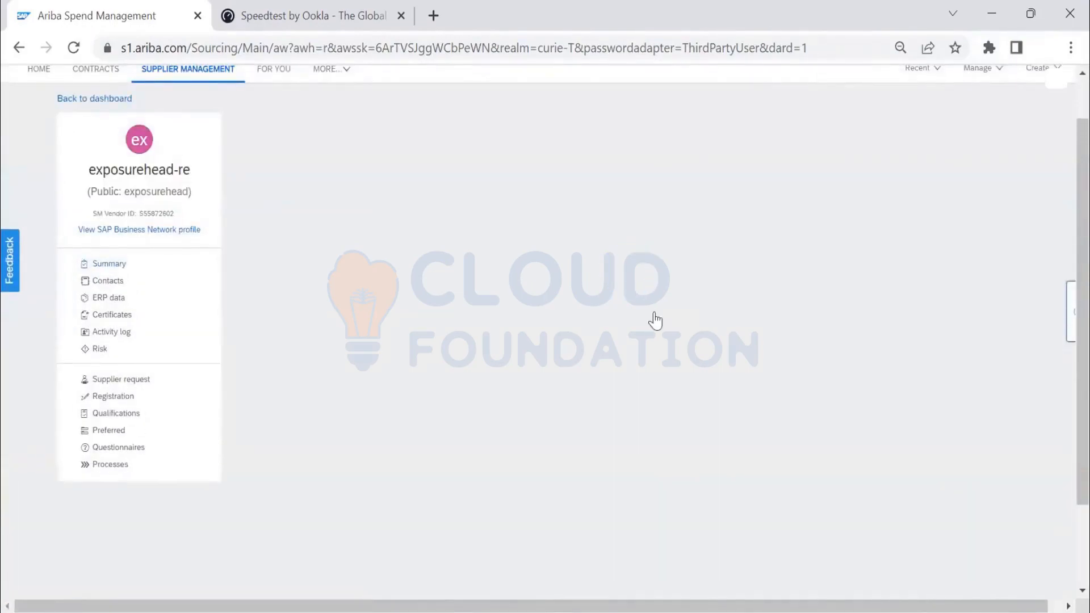
pyautogui.scroll(-2, 335, 404)
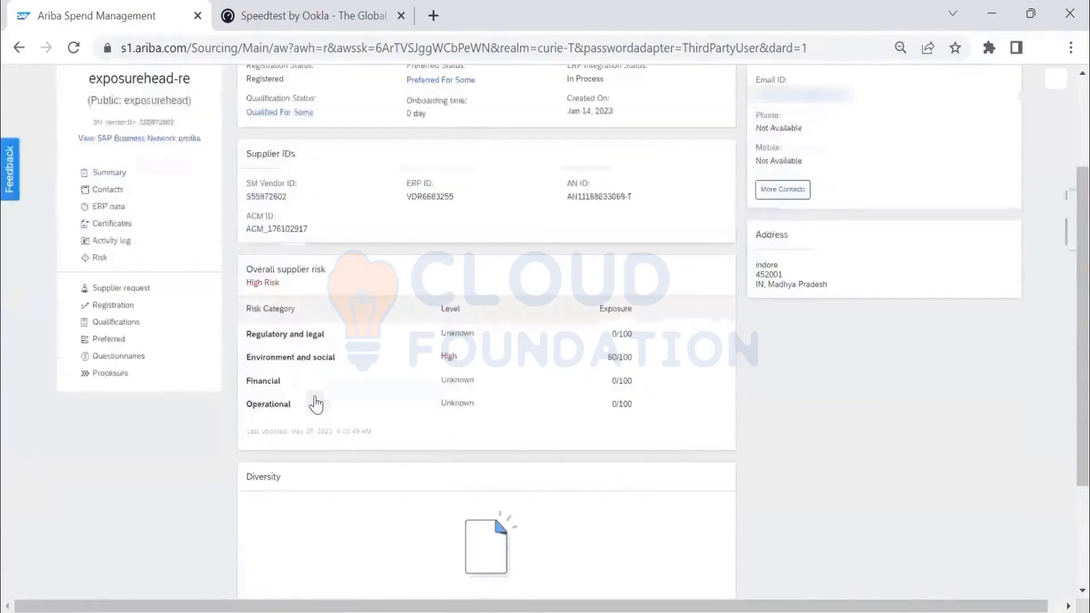
pyautogui.scroll(-4, 561, 386)
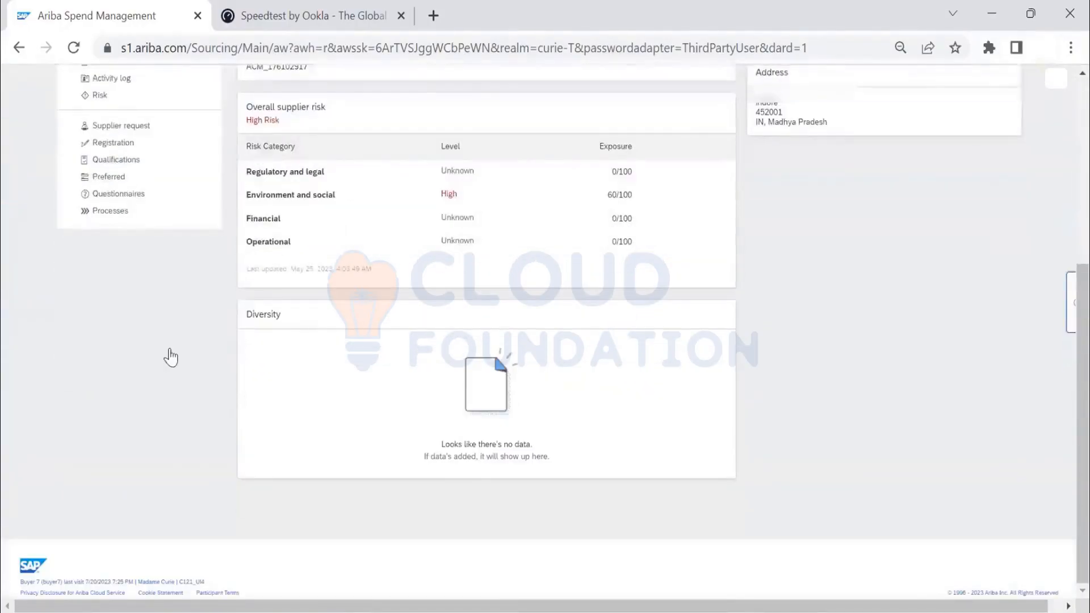
pyautogui.scroll(7, 170, 358)
# - Open exposurehead-re's qualifications and view the in-progress Primary Qualification Type for the Manufacturer business unit
pyautogui.click(137, 490)
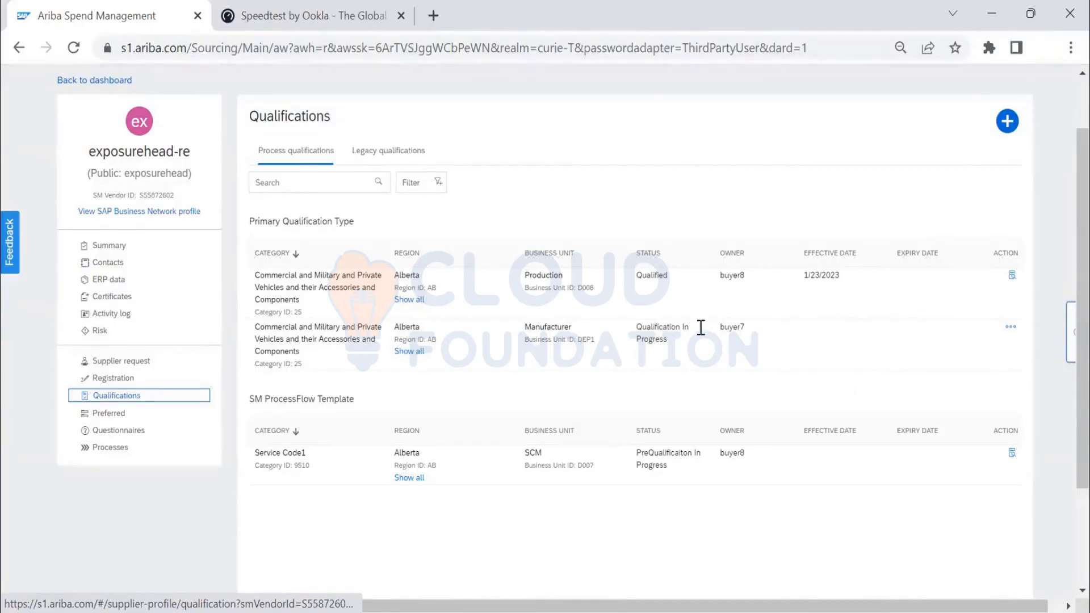
pyautogui.click(1011, 329)
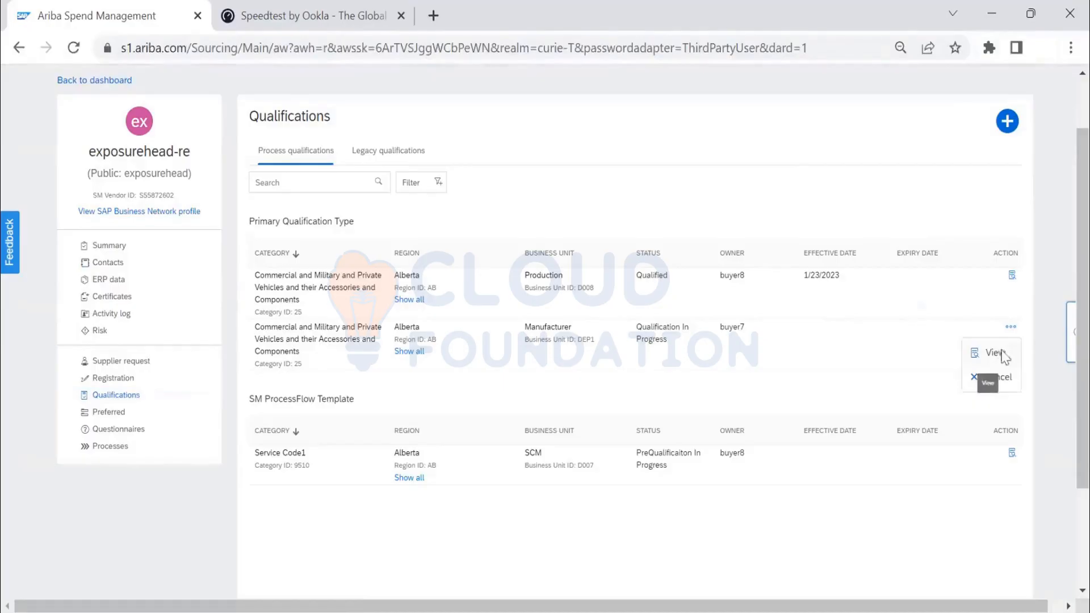
pyautogui.click(999, 354)
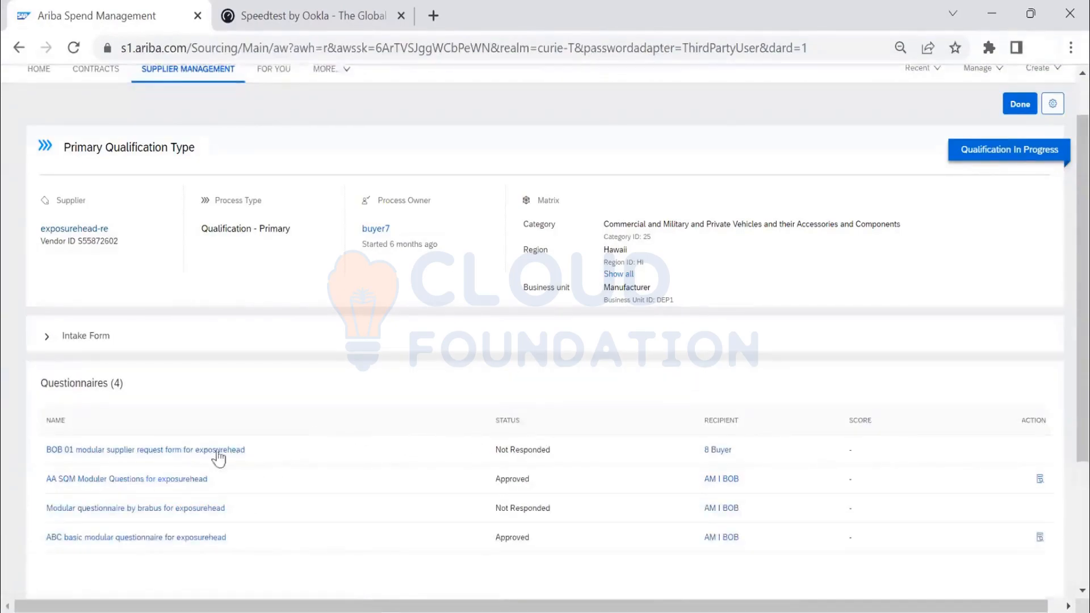
# - Open the BOB 01 modular supplier request form questionnaire and examine its associated processes and questions
pyautogui.click(196, 451)
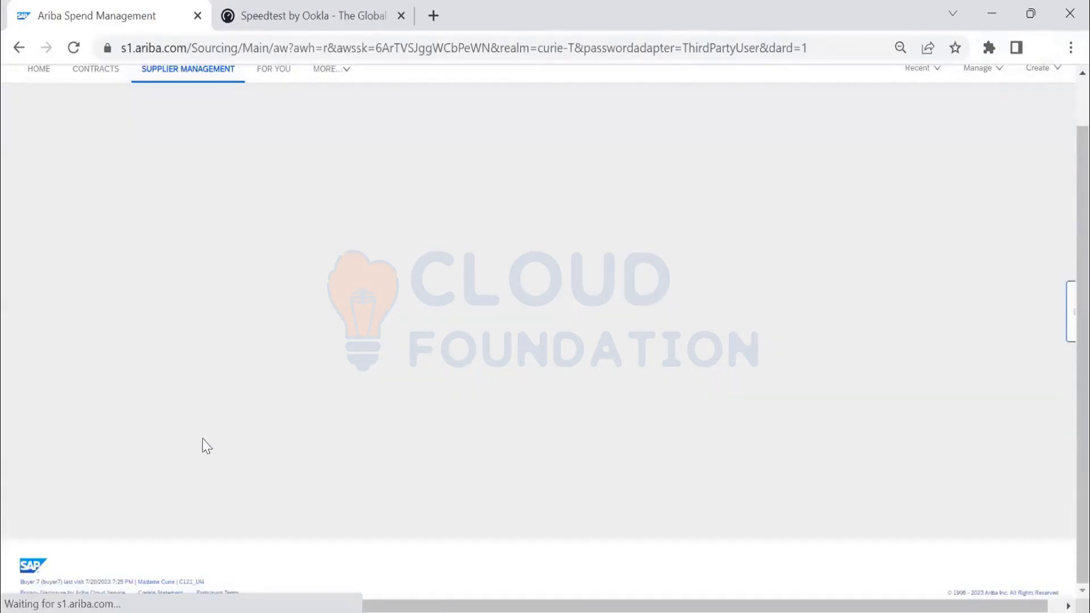
pyautogui.scroll(-3, 396, 389)
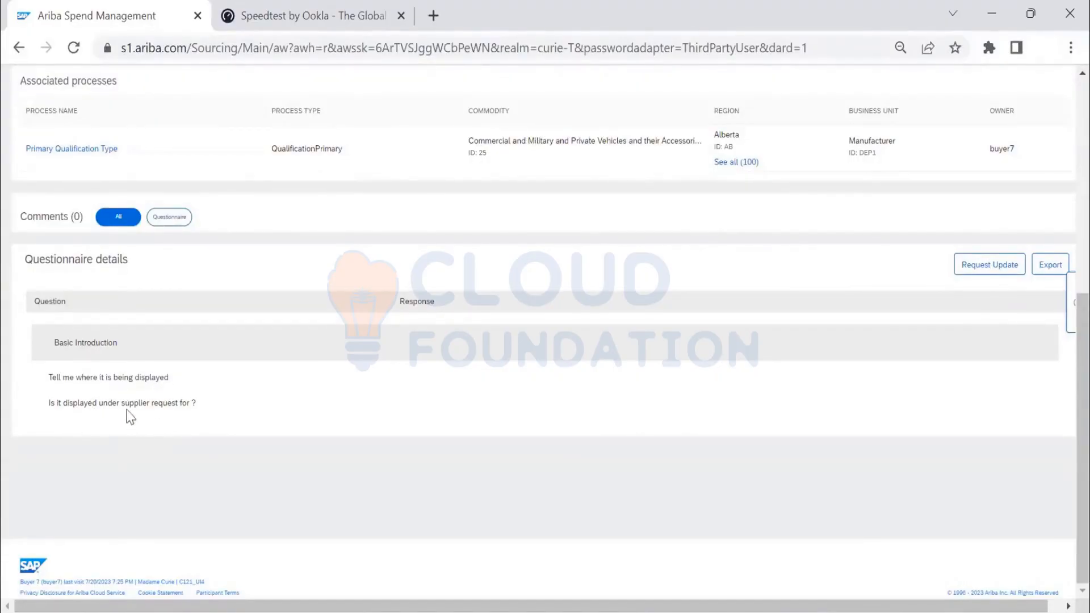
pyautogui.scroll(1, 234, 418)
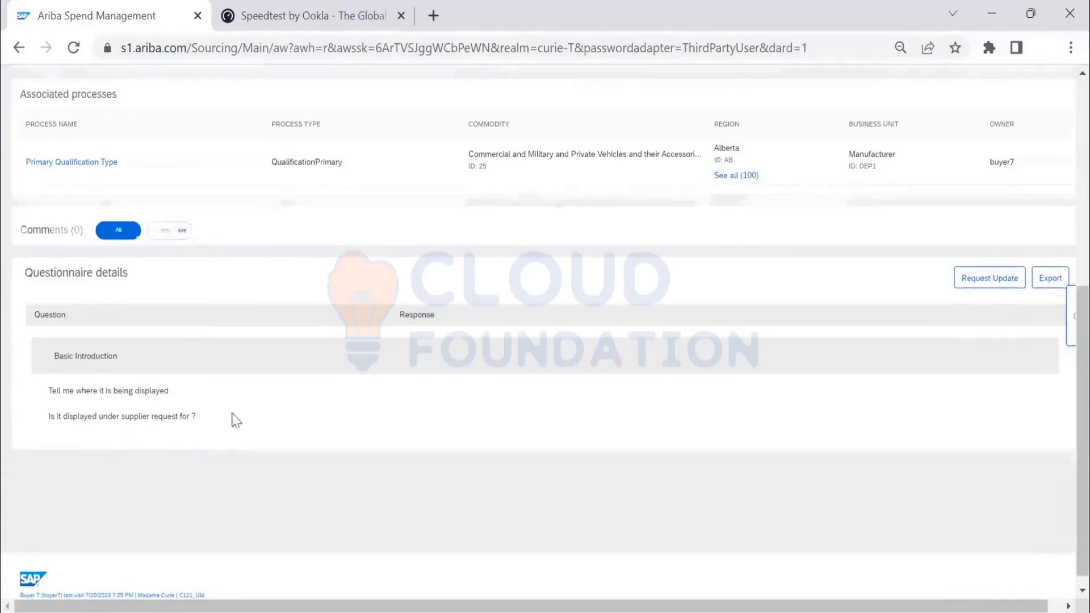
pyautogui.moveTo(640, 604); pyautogui.dragTo(748, 604)
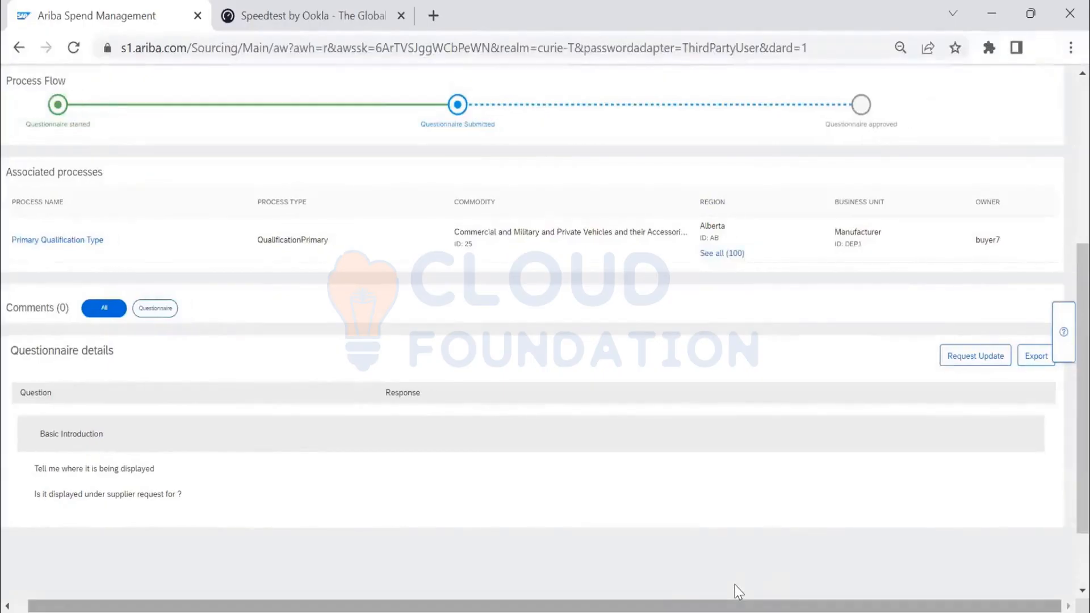
pyautogui.hscroll(-1, 655, 584)
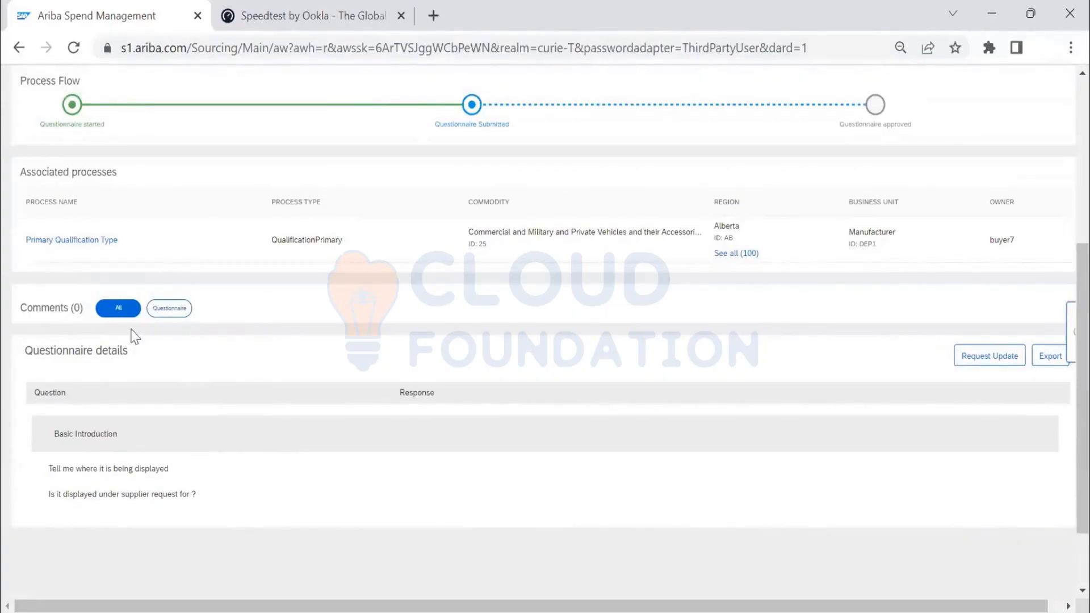
# - Open the dialog for adding a comment and selecting a user on the questionnaire, and leave it without confirming
pyautogui.click(989, 356)
pyautogui.scroll(5, 414, 210)
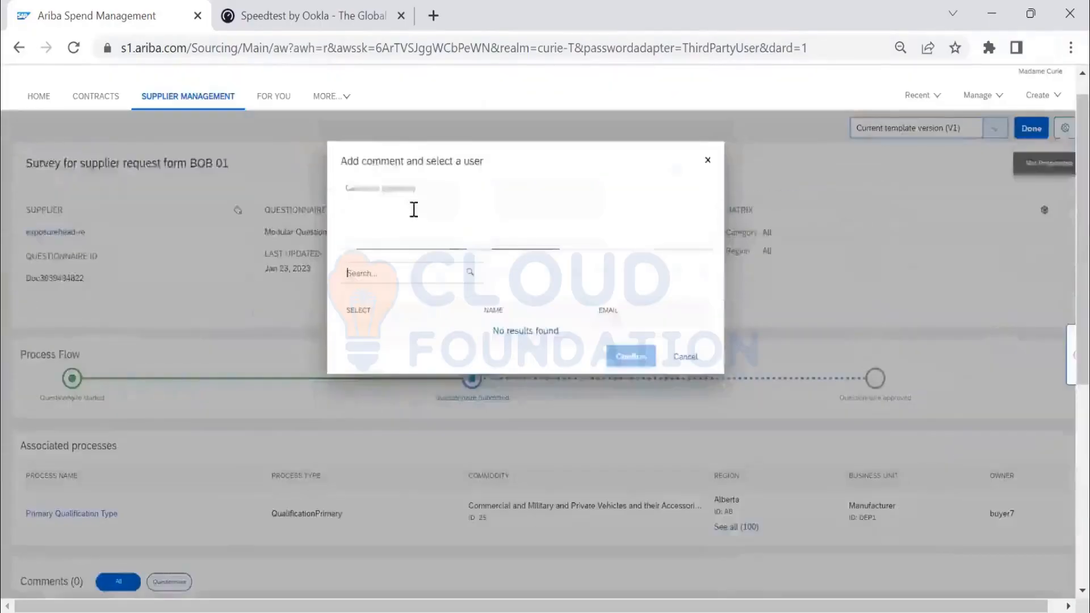
pyautogui.scroll(2, 473, 389)
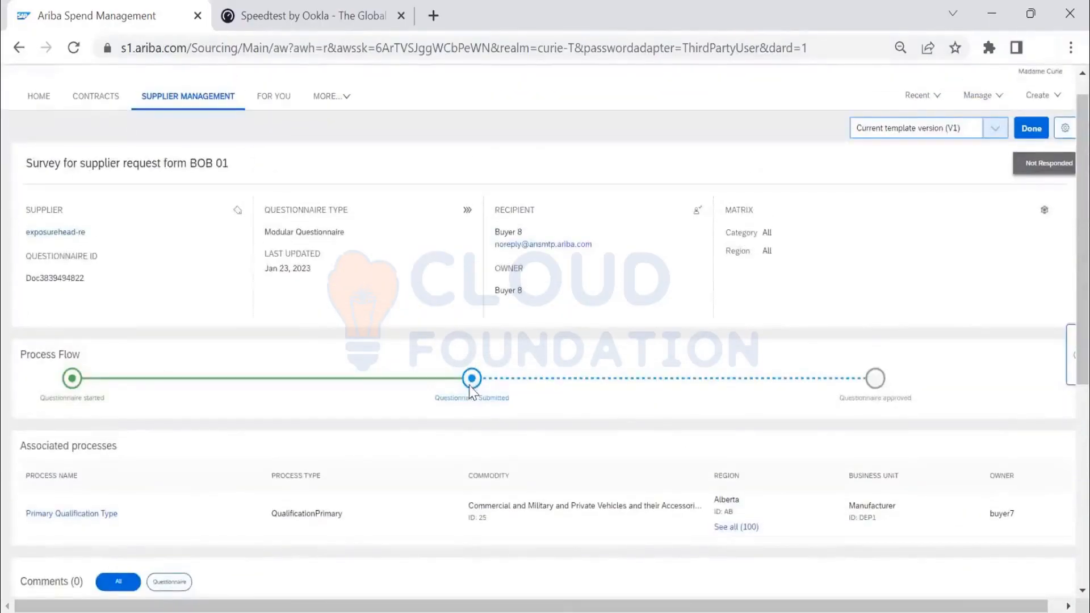
# - Examine the questionnaire's process flow and details, limit its comments to Questionnaire, and return to the Primary Qualification Type process
pyautogui.scroll(-4, 471, 390)
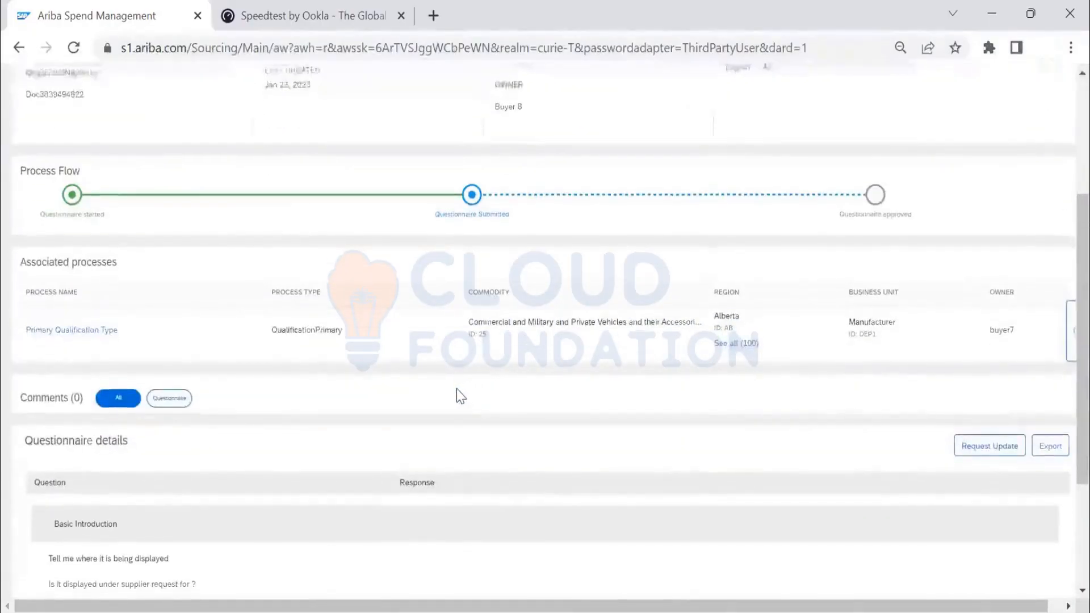
pyautogui.scroll(1, 460, 395)
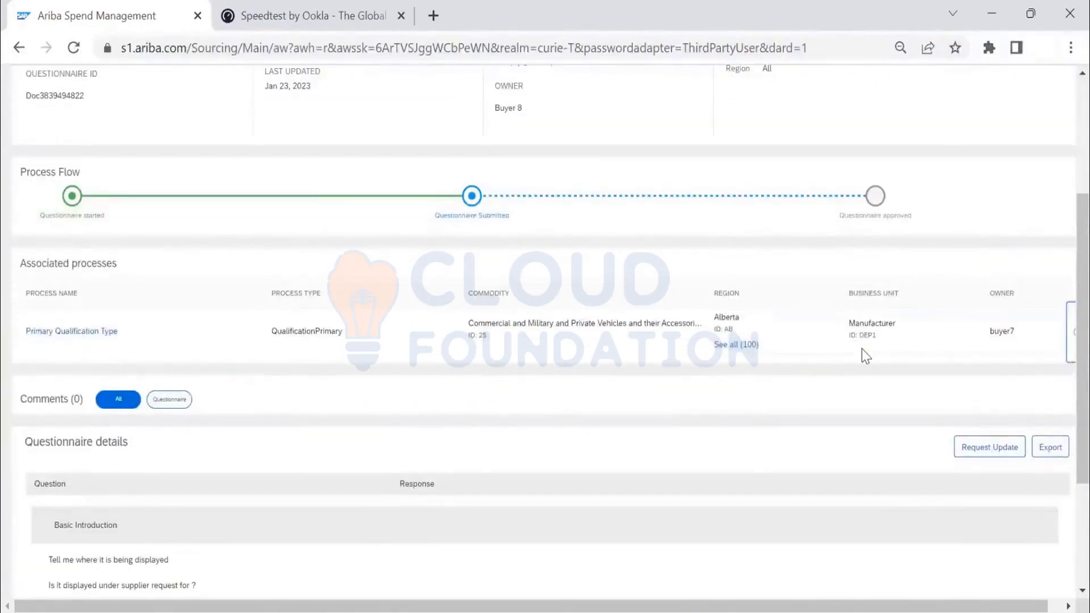
pyautogui.scroll(-3, 862, 349)
pyautogui.hscroll(1, 900, 584)
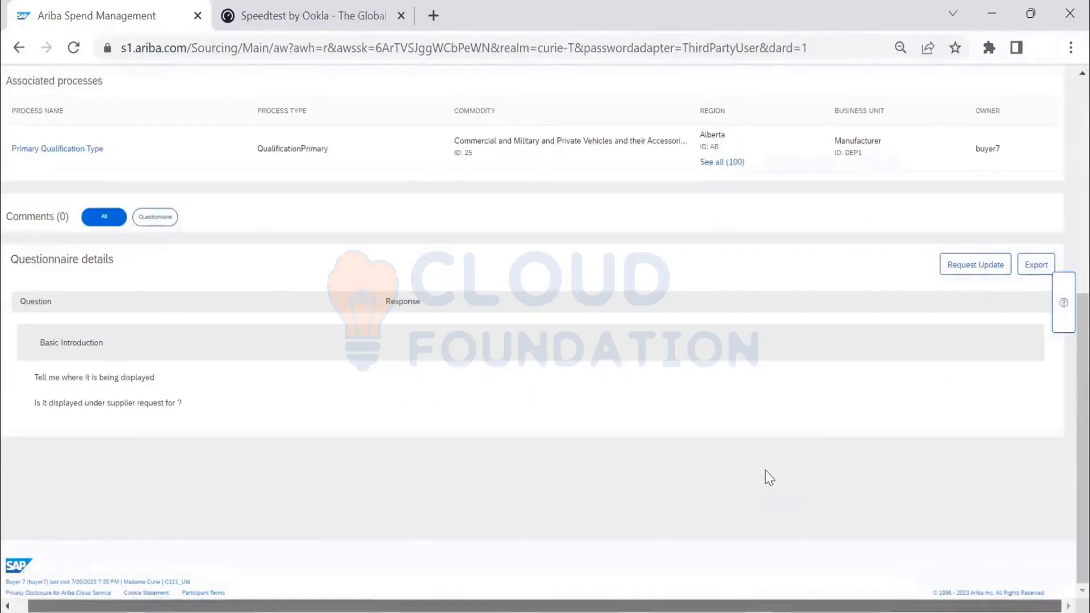
pyautogui.scroll(4, 769, 458)
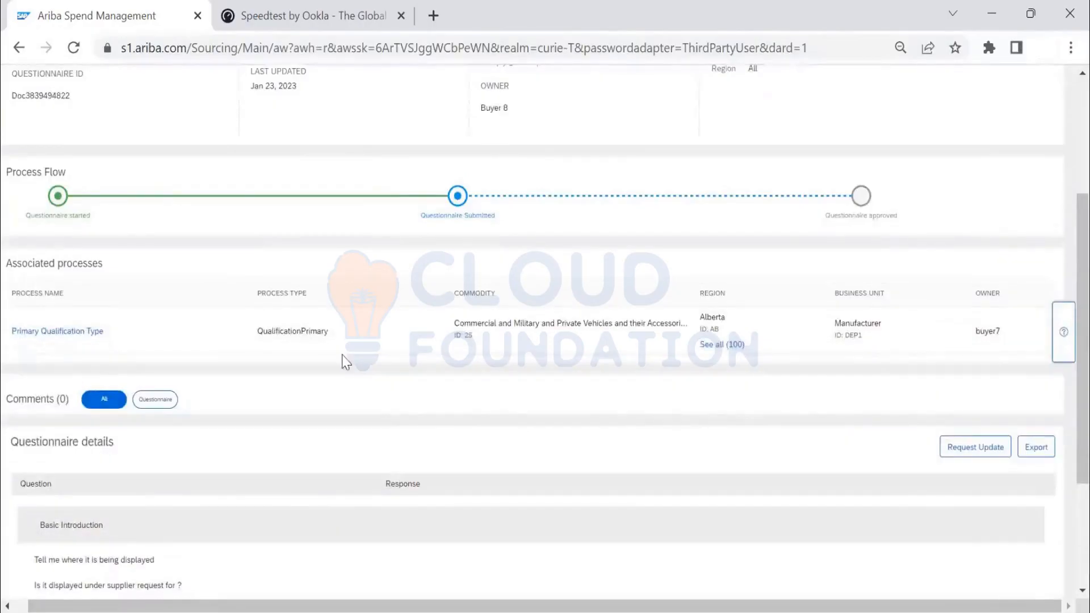
pyautogui.click(158, 404)
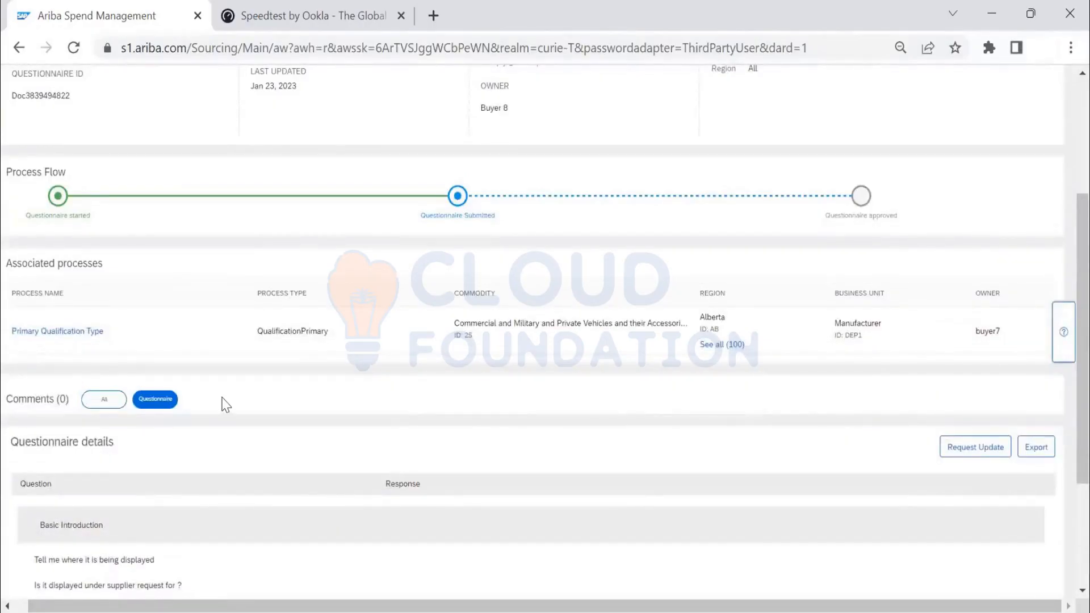
pyautogui.scroll(-2, 226, 404)
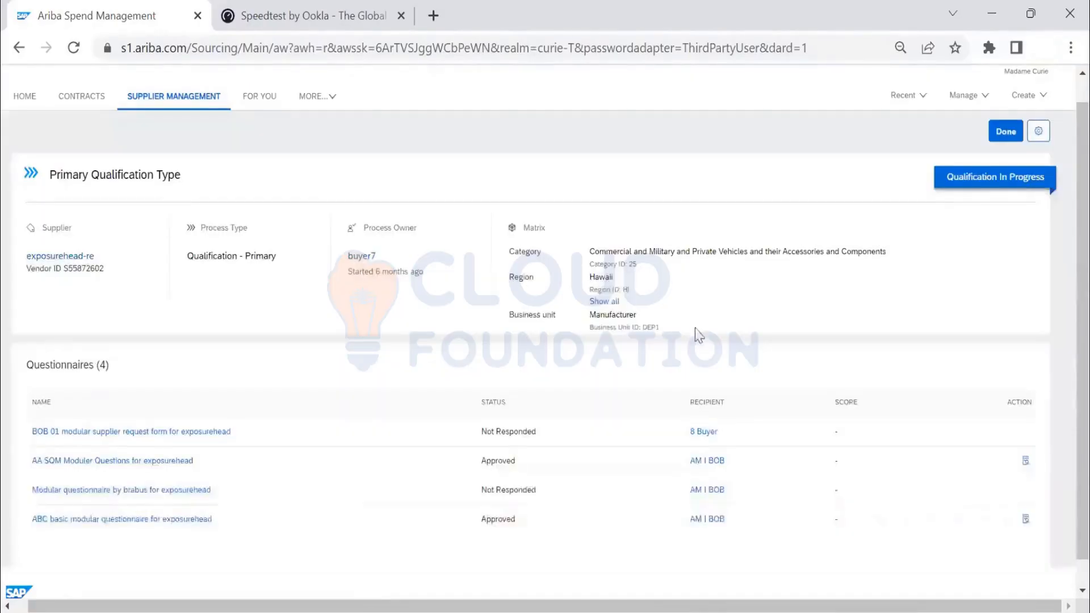
# - Reopen the BOB 01 modular supplier request form, review its process flow and questions, and try to request an update
pyautogui.scroll(-2, 678, 327)
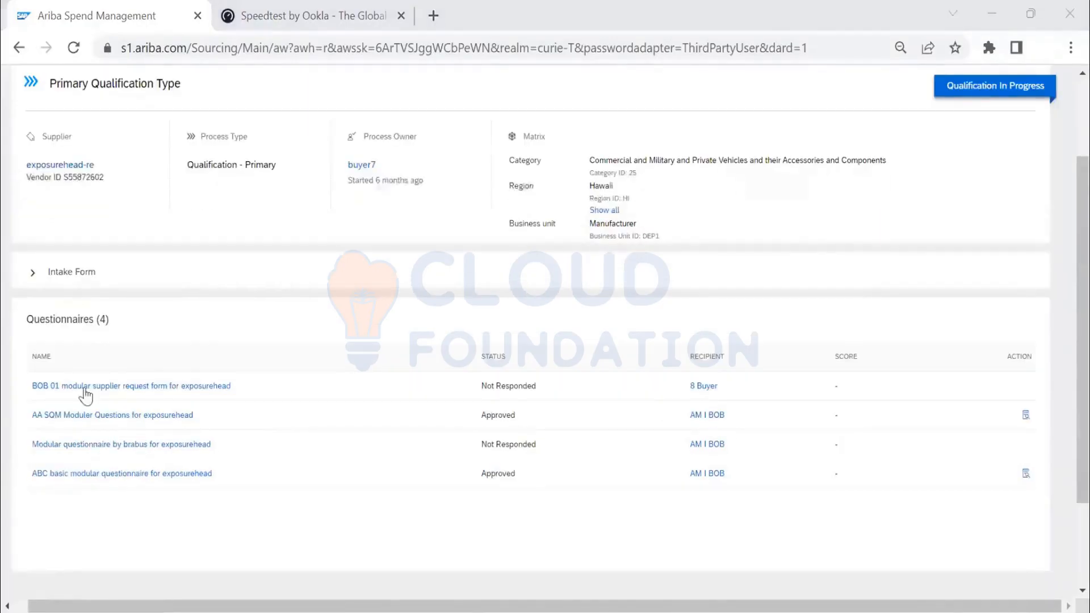
pyautogui.click(89, 389)
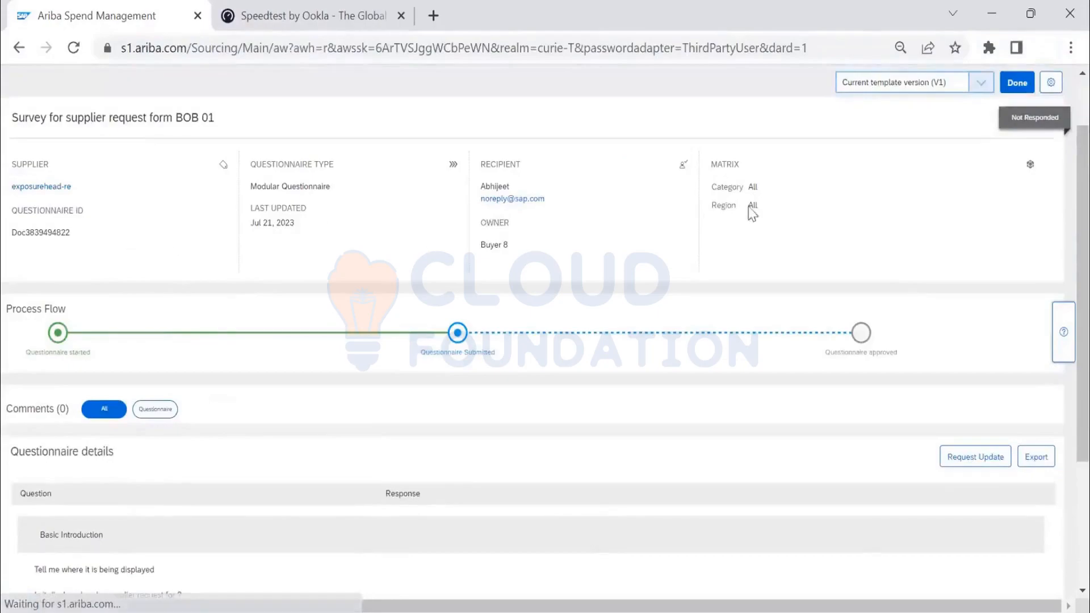
pyautogui.scroll(-2, 632, 370)
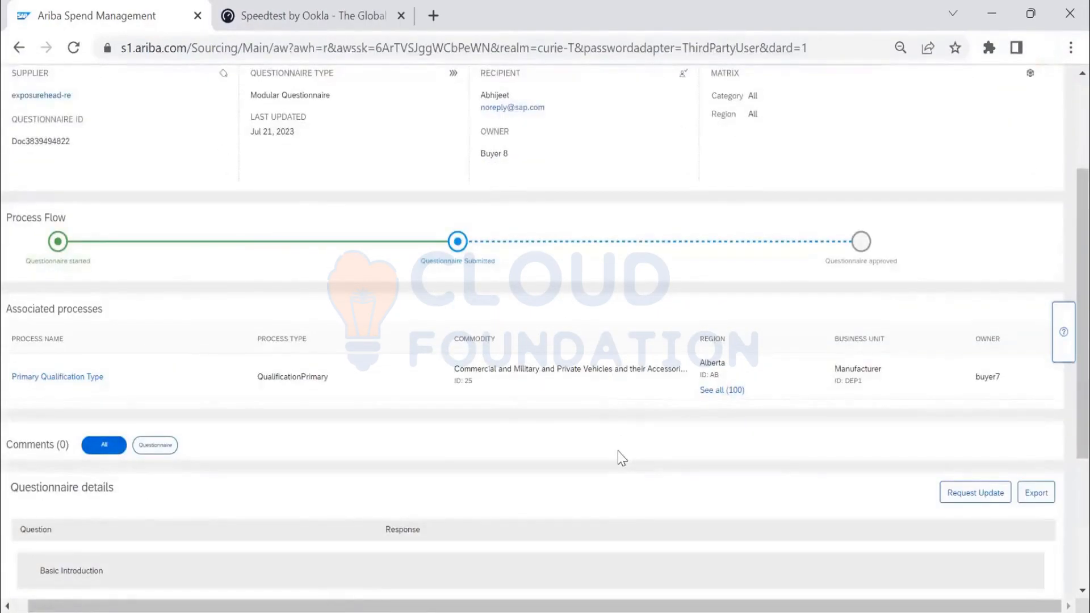
pyautogui.scroll(-3, 617, 451)
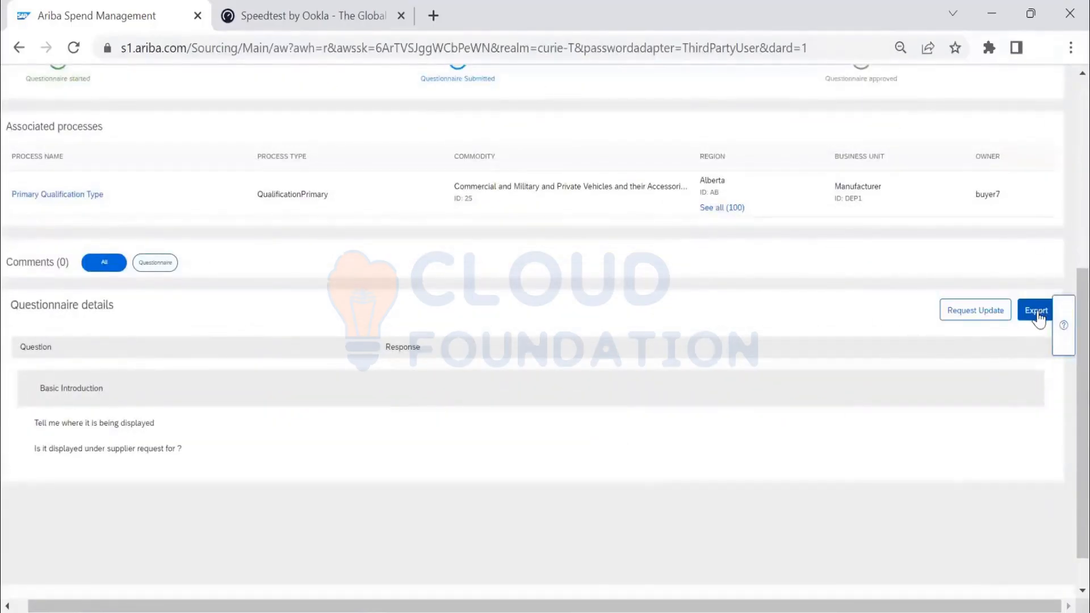
pyautogui.click(972, 311)
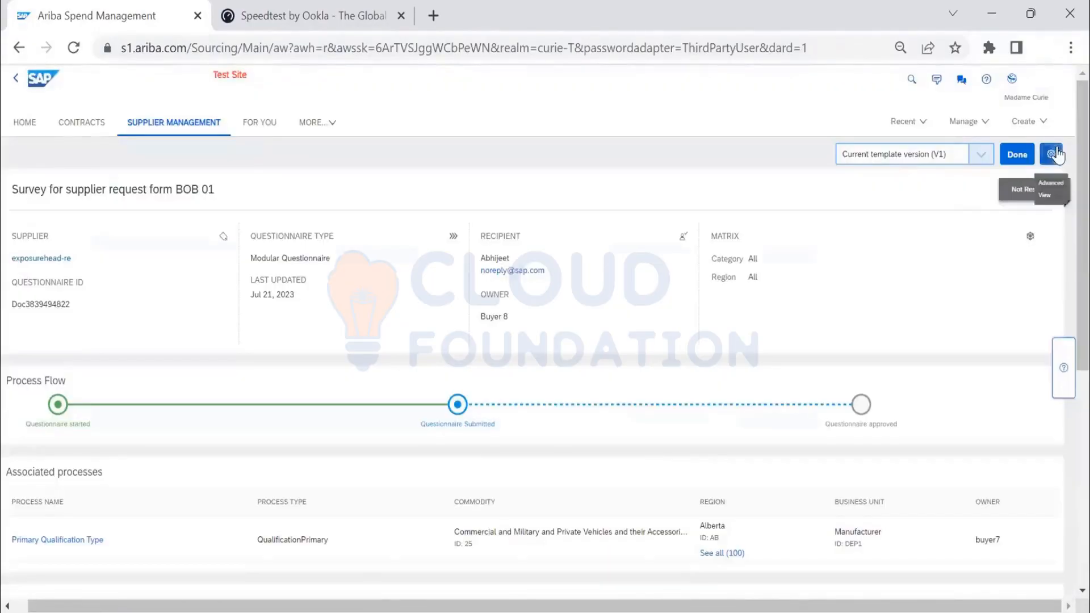
# - Open the advanced view of the BOB 01 modular supplier request form project and review its tasks and documents
pyautogui.click(1054, 154)
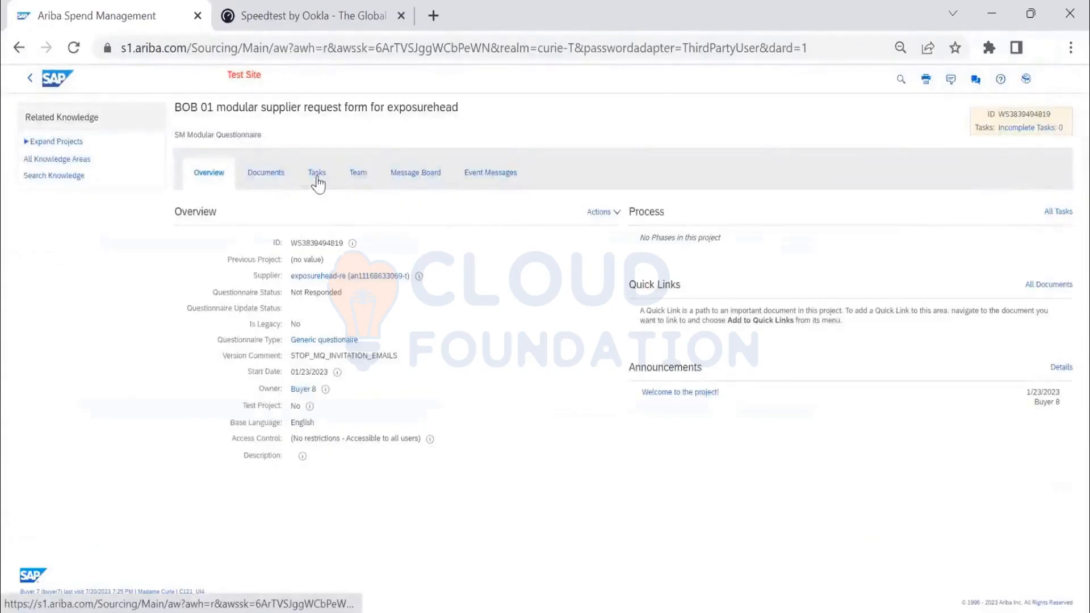
pyautogui.click(317, 173)
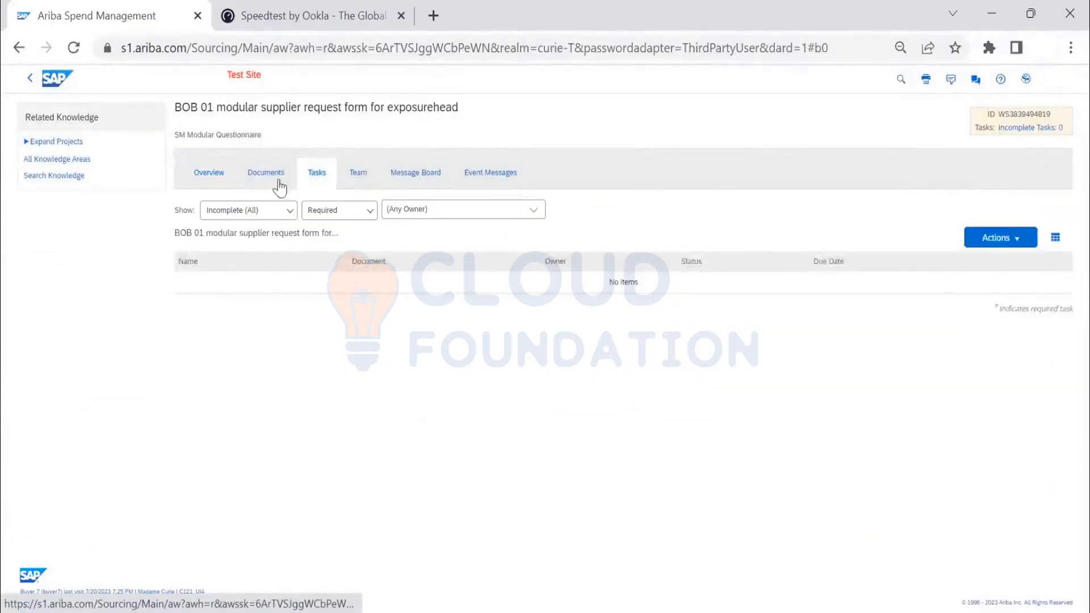
pyautogui.click(281, 179)
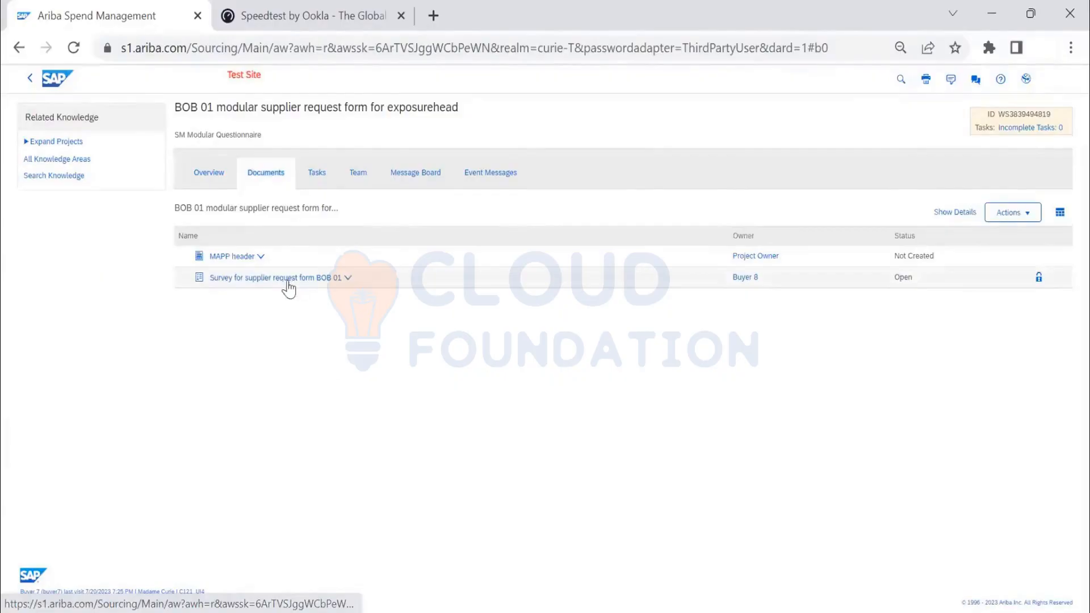
# - View the custom form template behind the MAPP header document and return to the project's documents
pyautogui.click(254, 257)
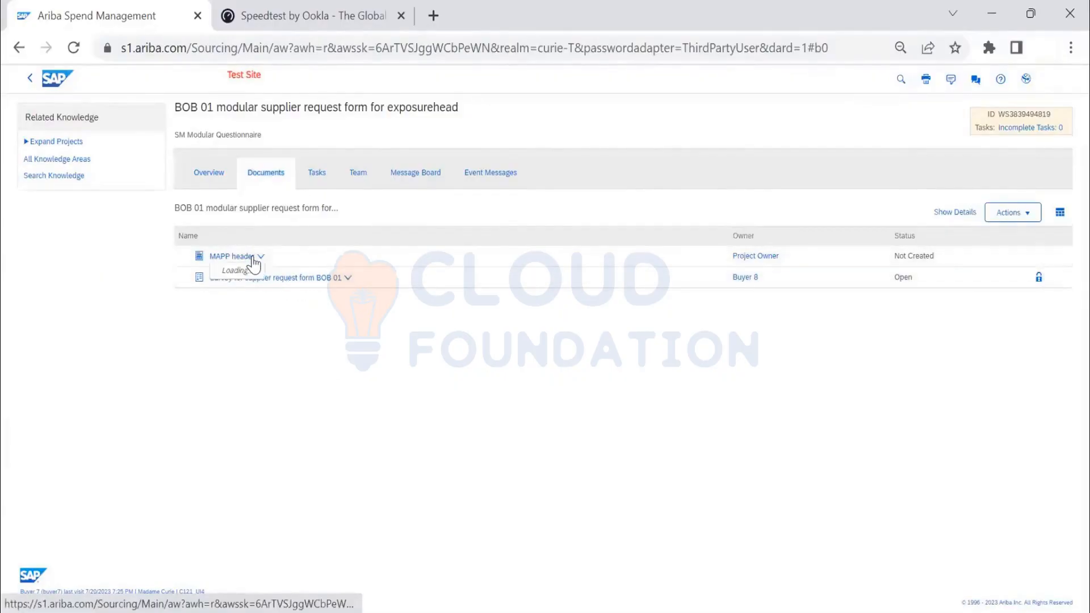
pyautogui.click(253, 299)
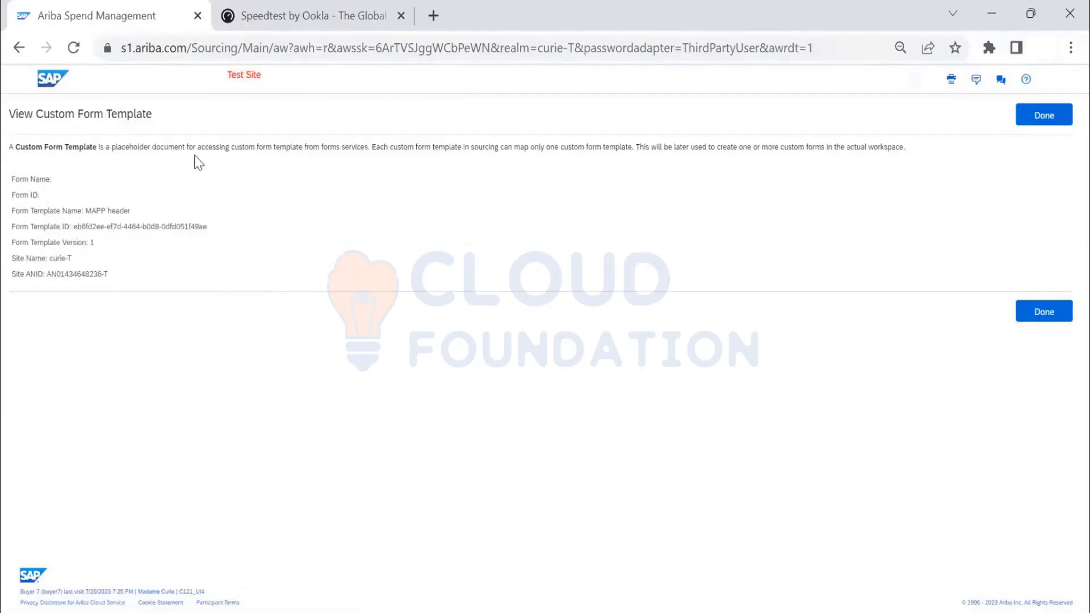
pyautogui.click(1065, 114)
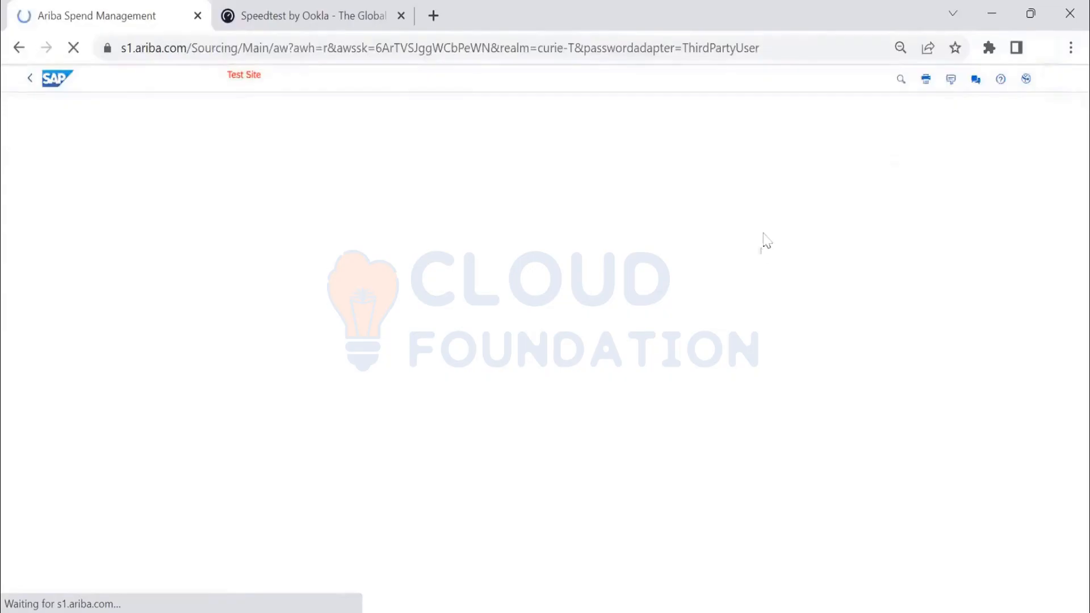
# - Open the supplier request form BOB 01 survey for monitoring and preview it as the Madame Curie participant
pyautogui.click(313, 290)
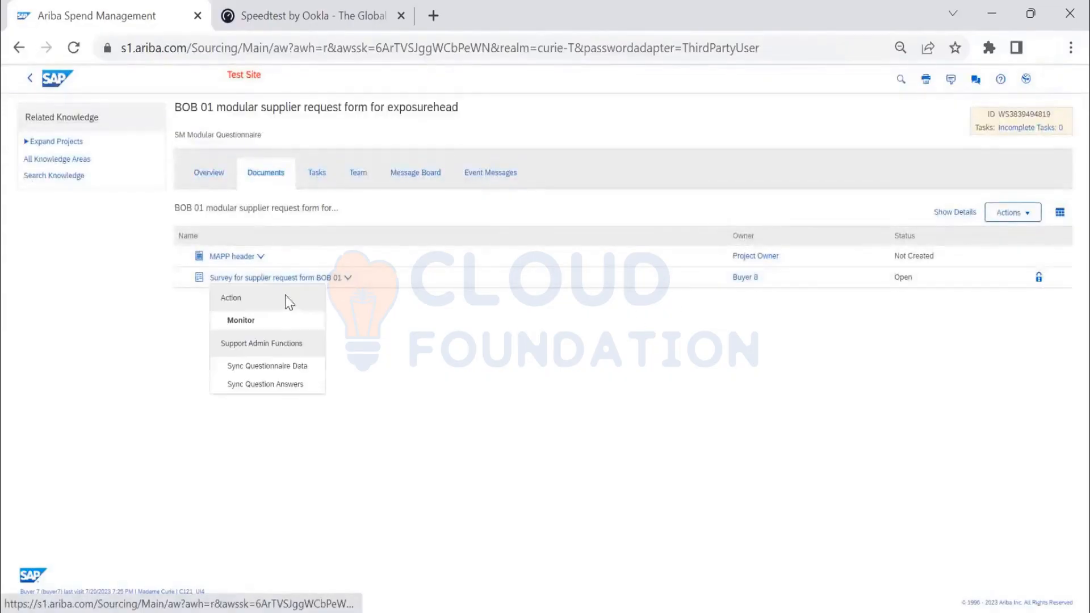
pyautogui.click(452, 294)
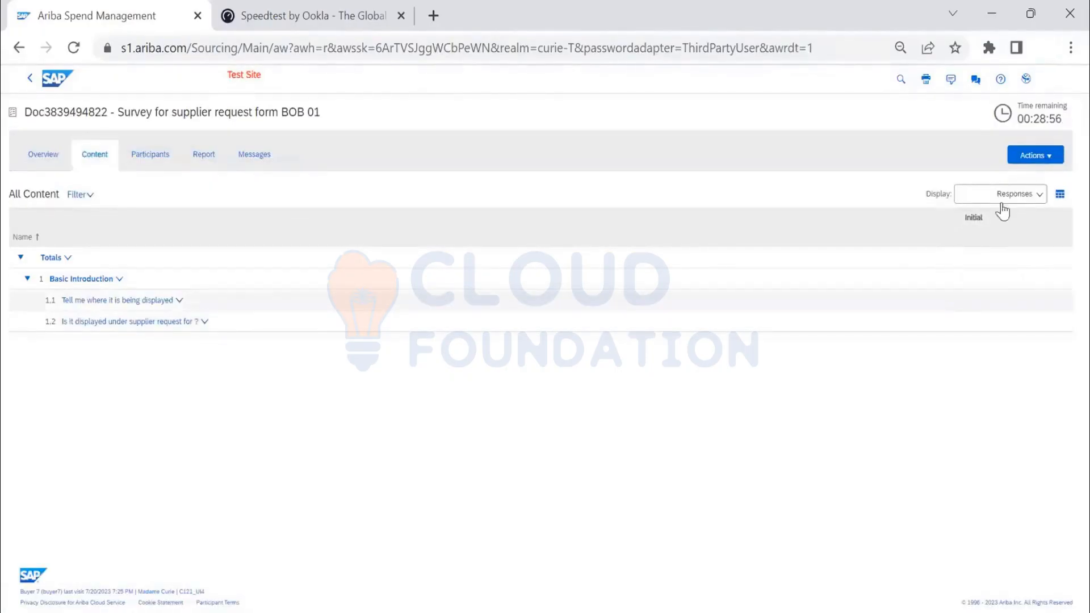
pyautogui.click(1045, 165)
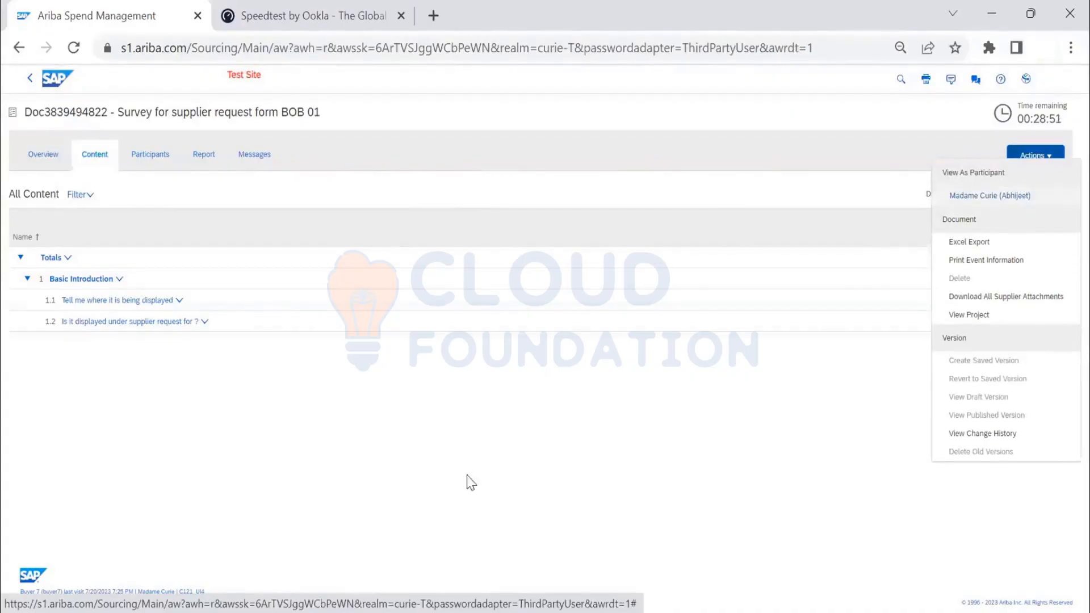
pyautogui.click(453, 442)
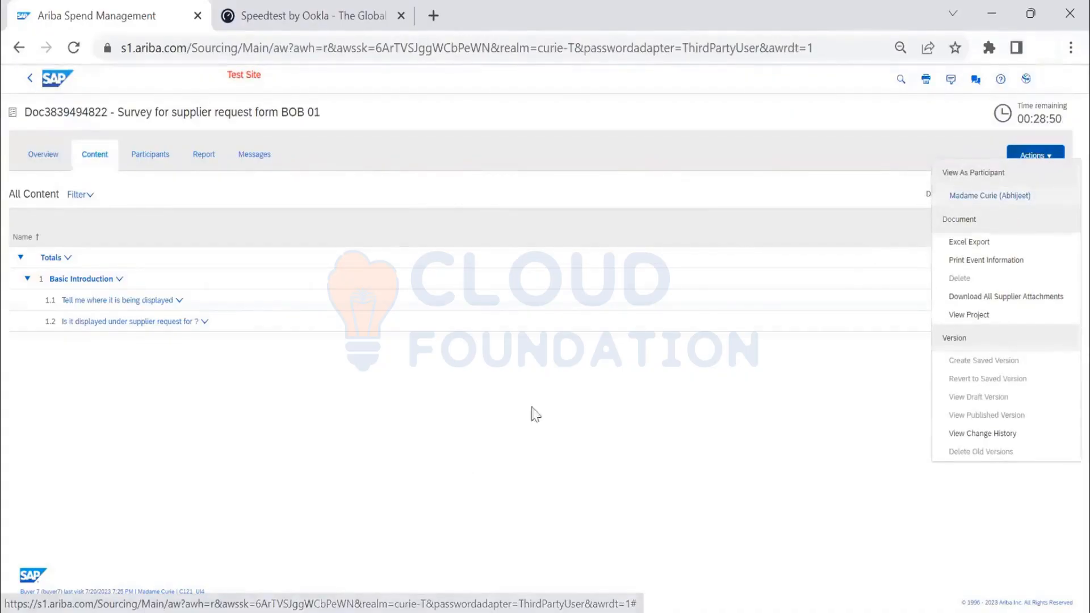
pyautogui.click(1046, 156)
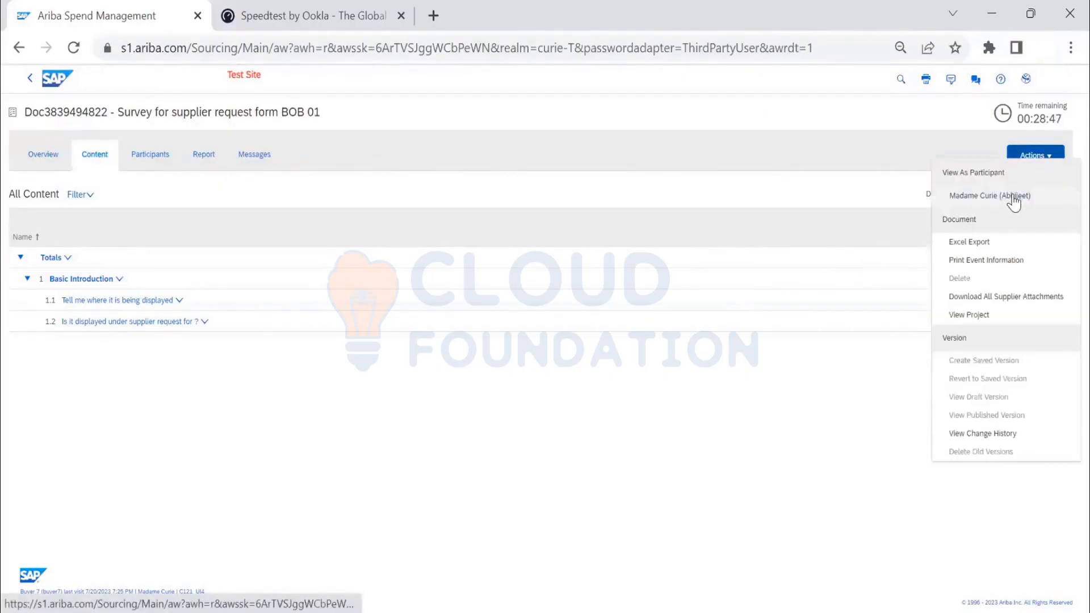
pyautogui.click(1012, 198)
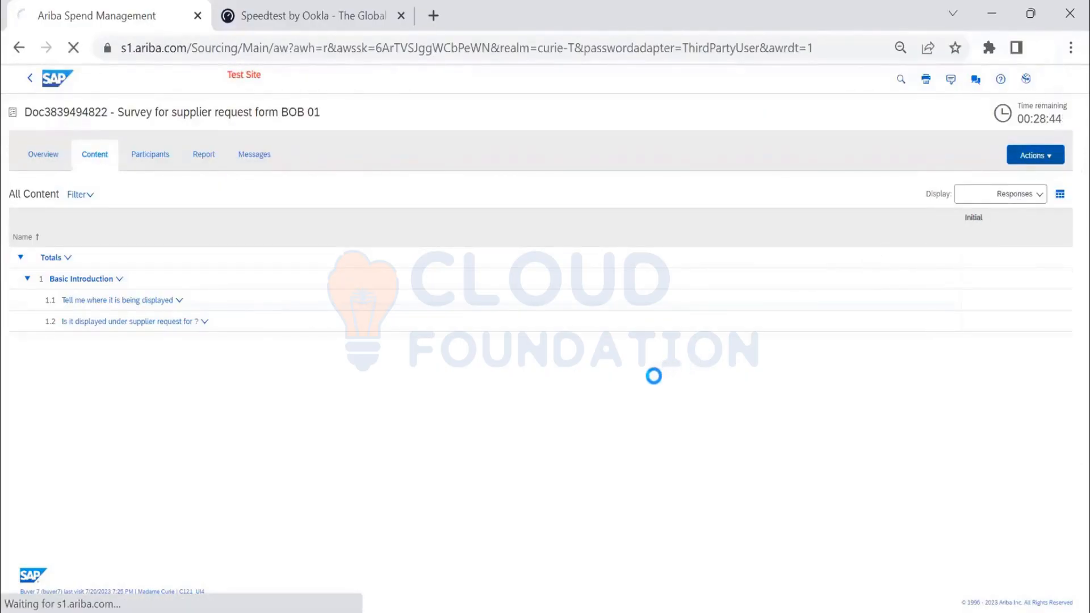
# - Answer question 1.1 on where it is being displayed with "test" and set question 1.2 to Yes
pyautogui.click(675, 274)
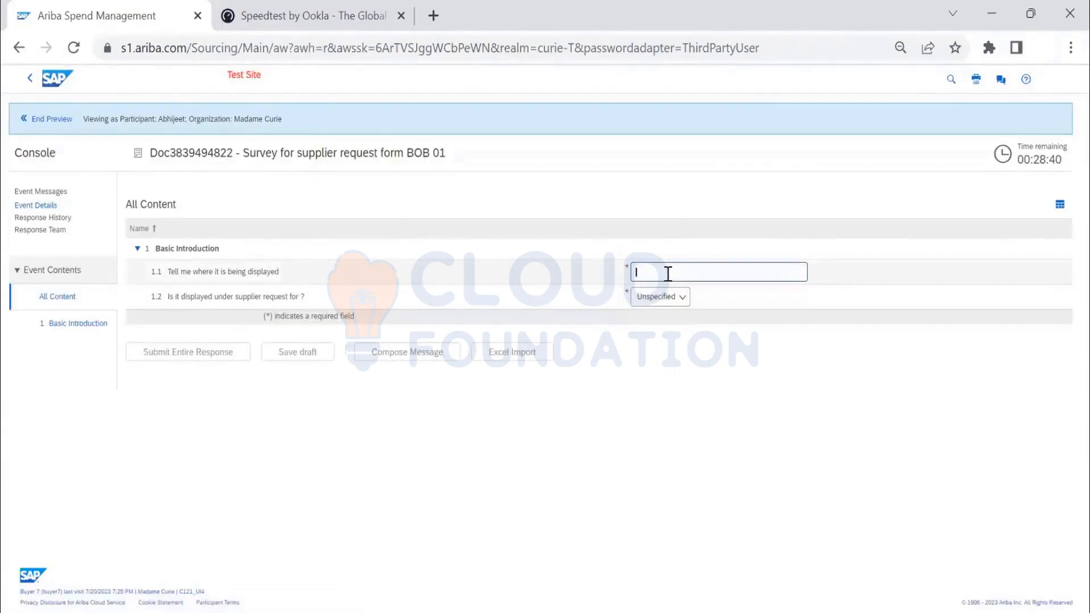
pyautogui.write('test')
pyautogui.click(660, 301)
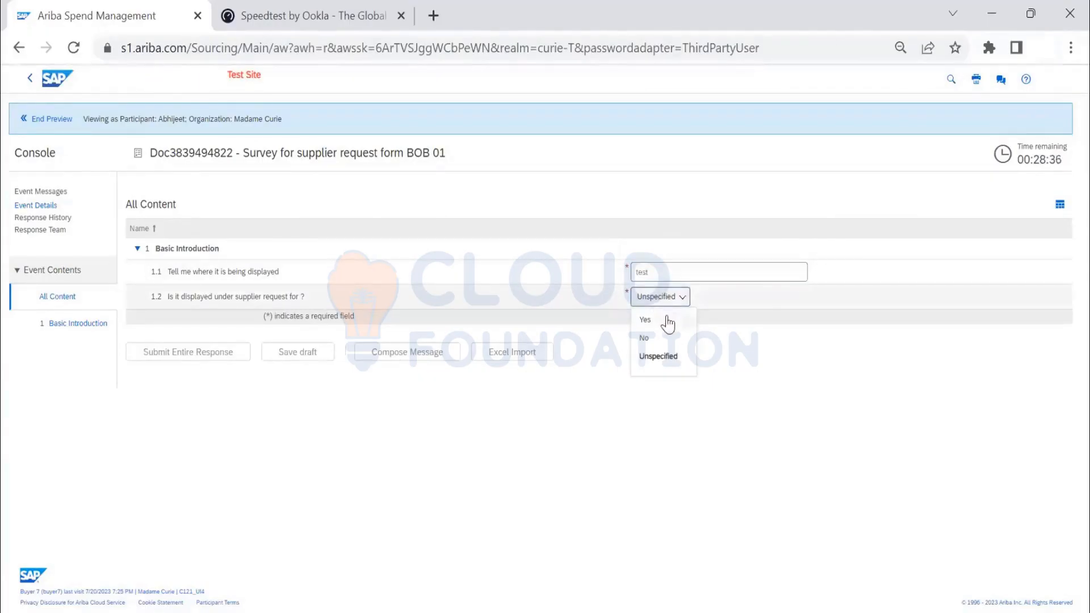
pyautogui.click(661, 319)
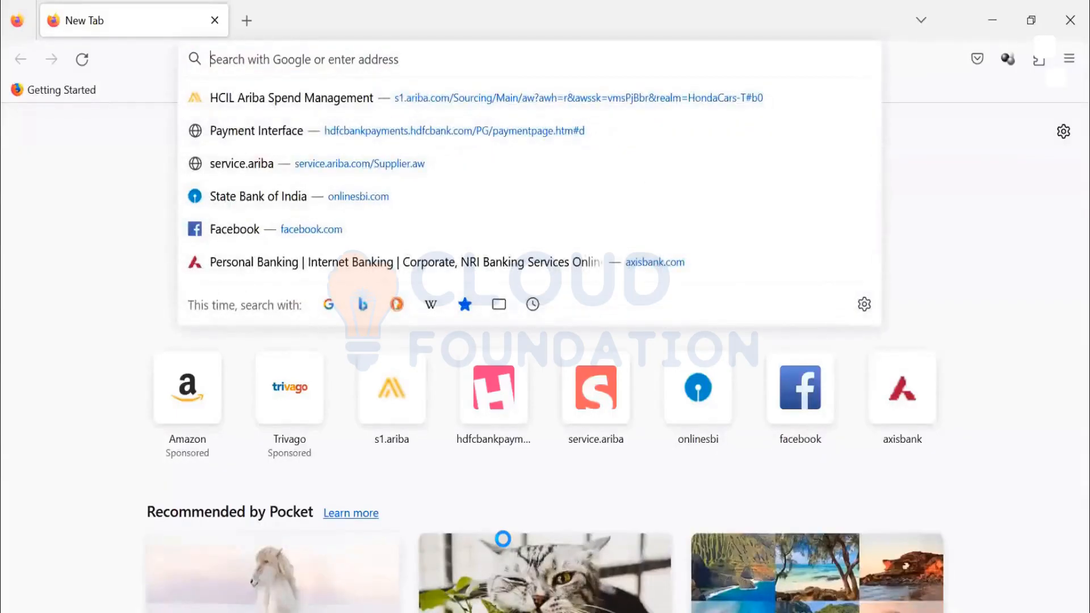
# - Switch to Firefox and open the supplier login site at supplier.ariba.com
pyautogui.write('suppler')
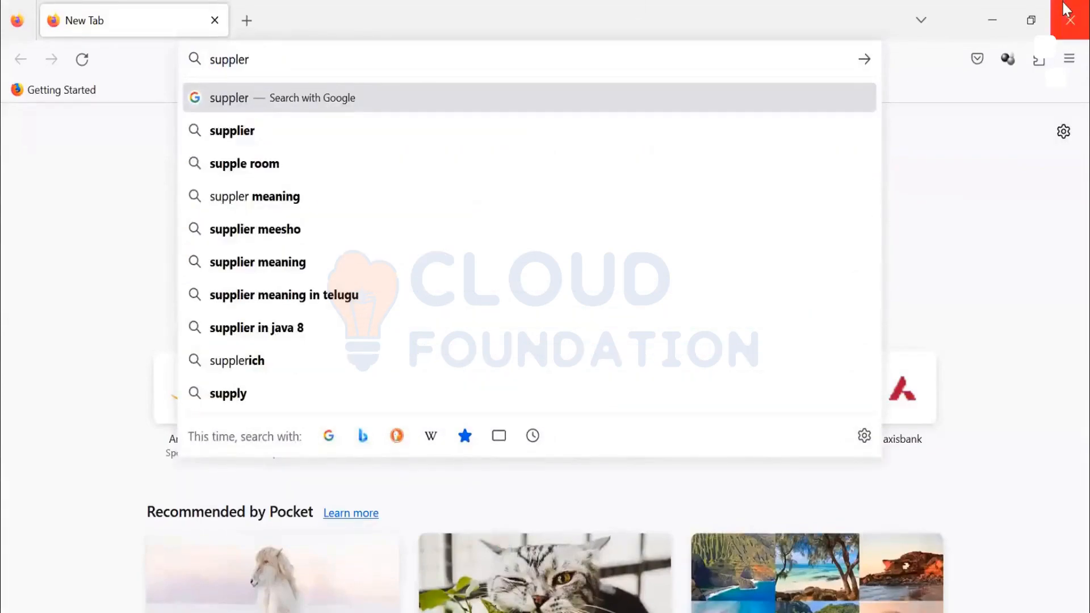
pyautogui.press('Home')
pyautogui.press('Delete')
pyautogui.press('Delete')
pyautogui.press('Delete')
pyautogui.press('Delete')
pyautogui.press('Delete')
pyautogui.press('Delete')
pyautogui.press('Delete')
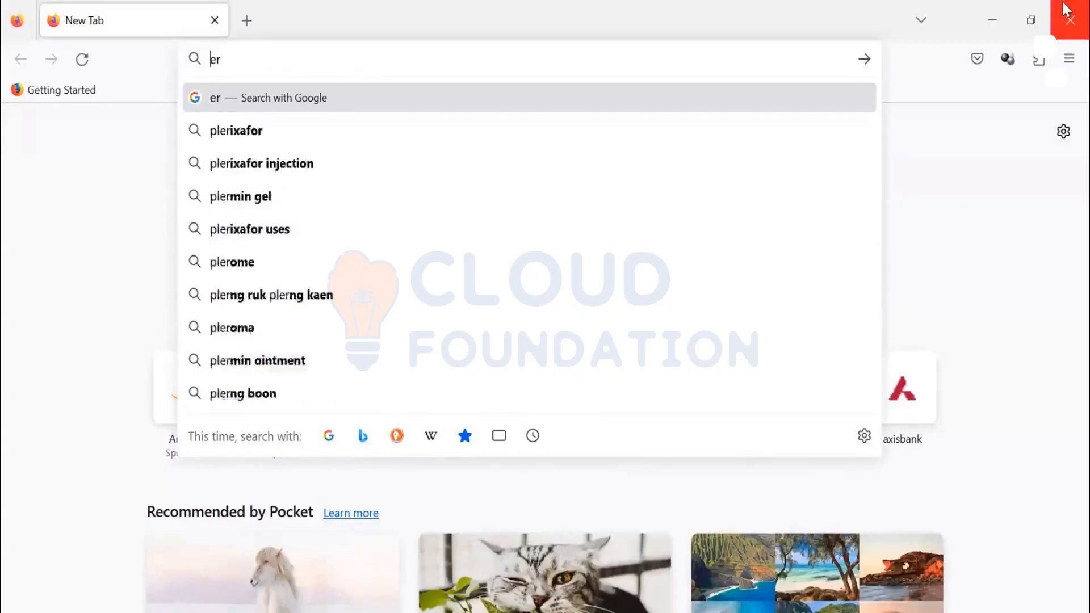
pyautogui.write('supplier.ariba.com/')
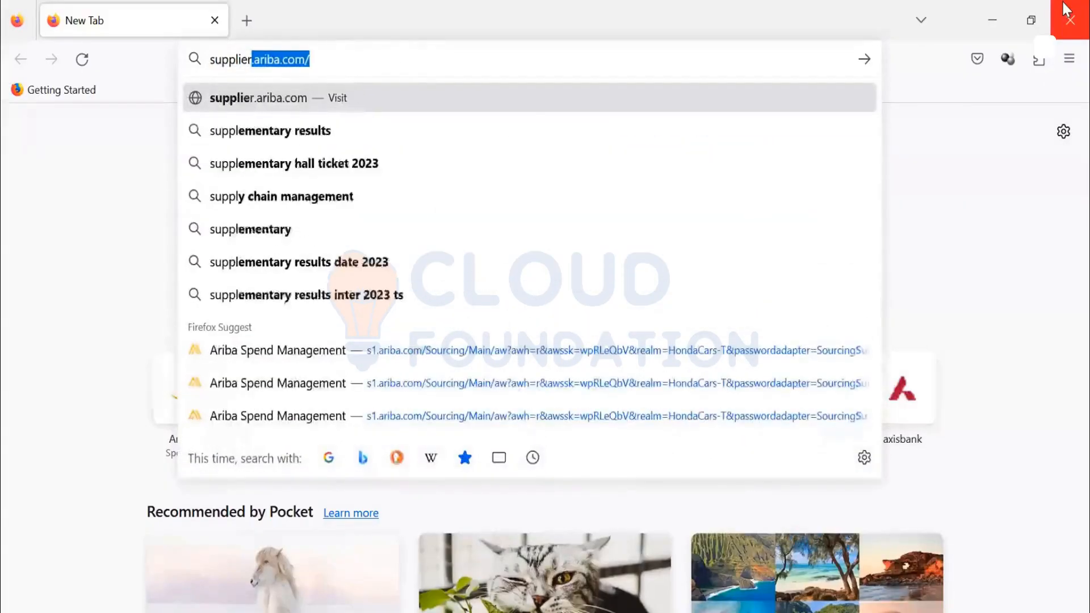
pyautogui.press('Right')
pyautogui.press('Return')
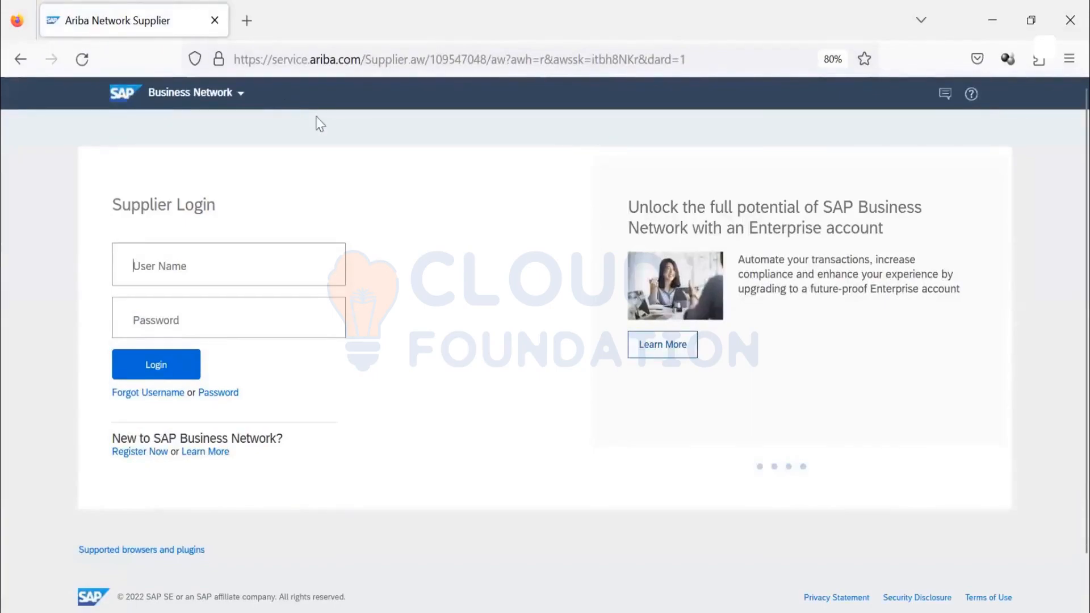
# - Log in to the supplier account with the account's user name and password
pyautogui.click(221, 277)
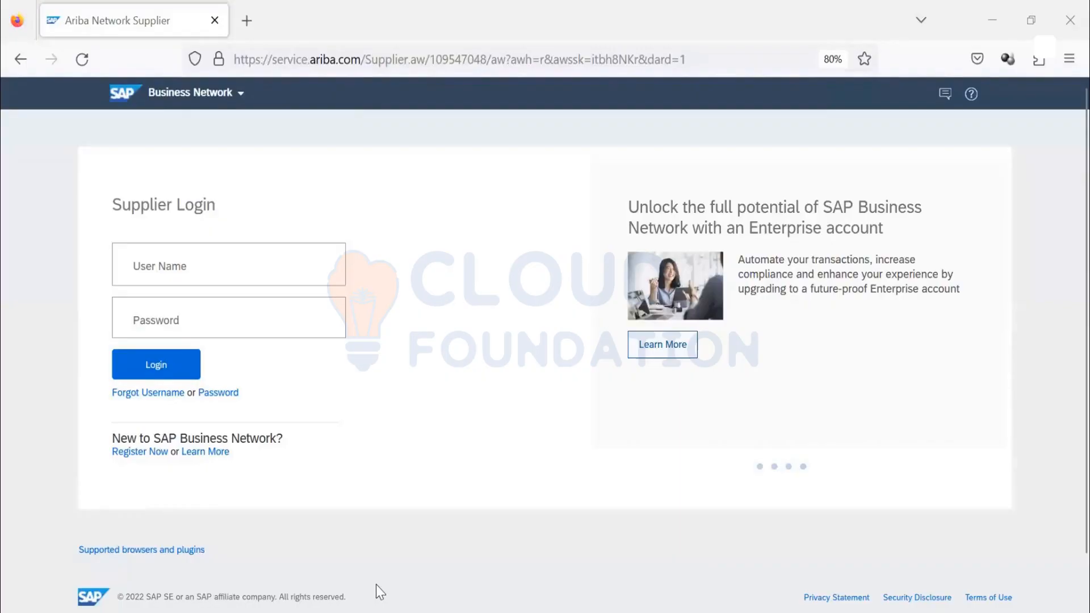
pyautogui.click(229, 315)
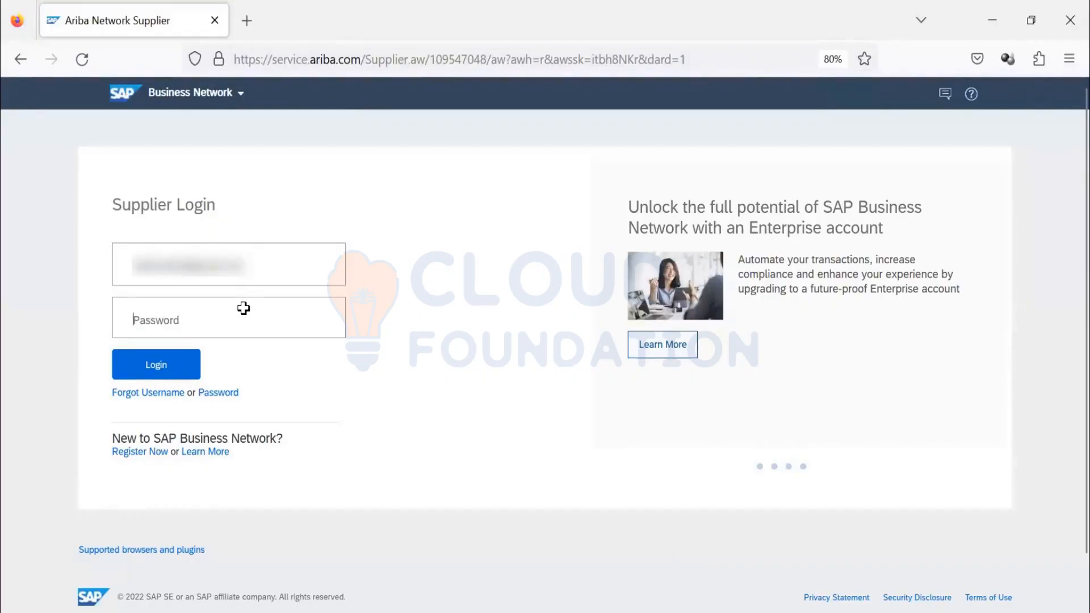
pyautogui.write('•••••••••')
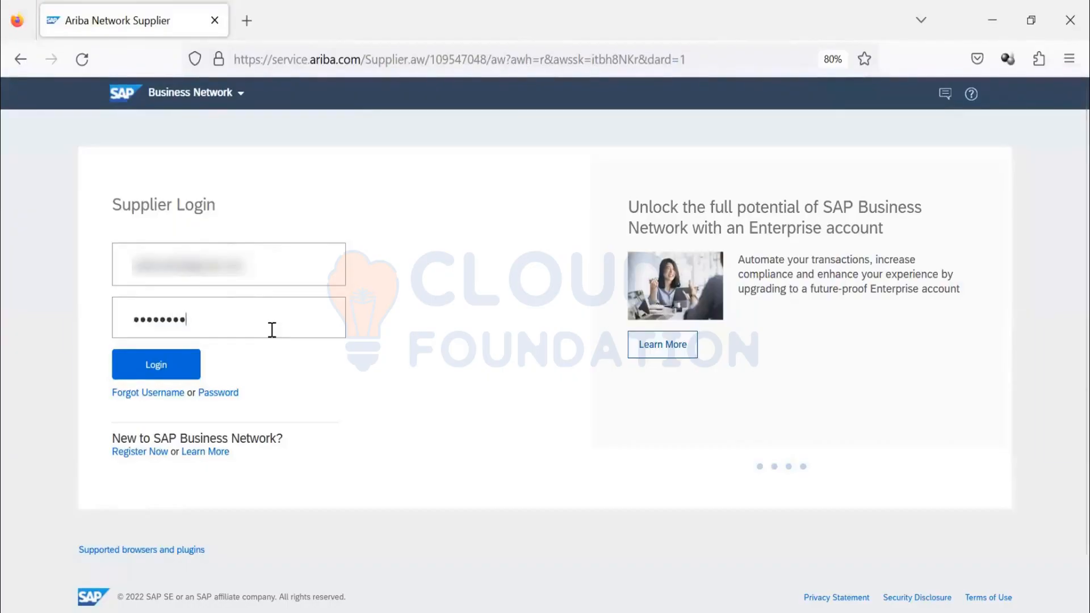
pyautogui.click(161, 374)
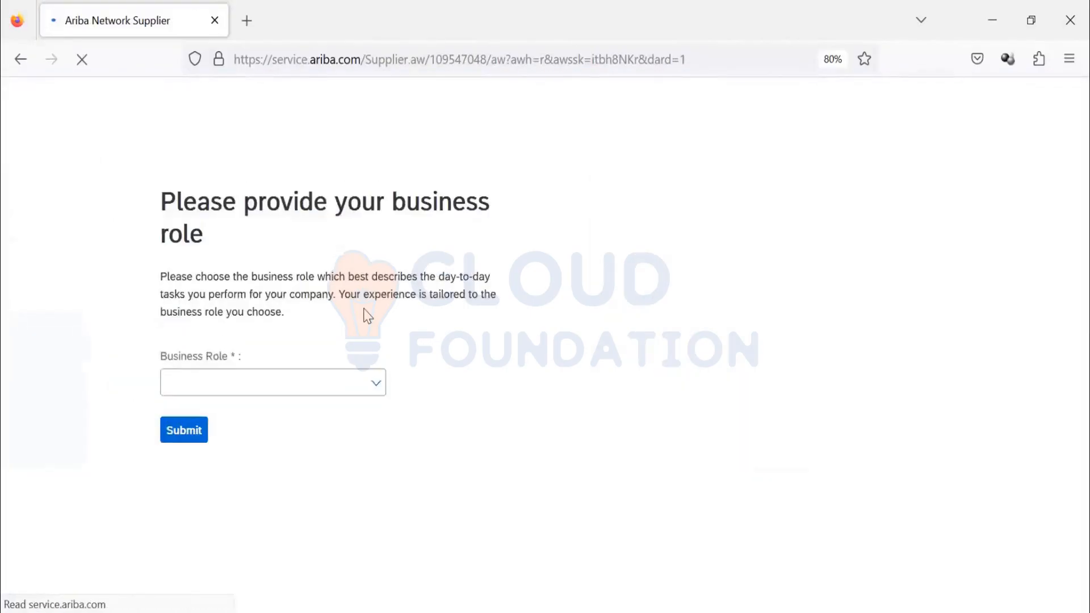
# - Set the business role to Business Owner and submit it
pyautogui.click(373, 375)
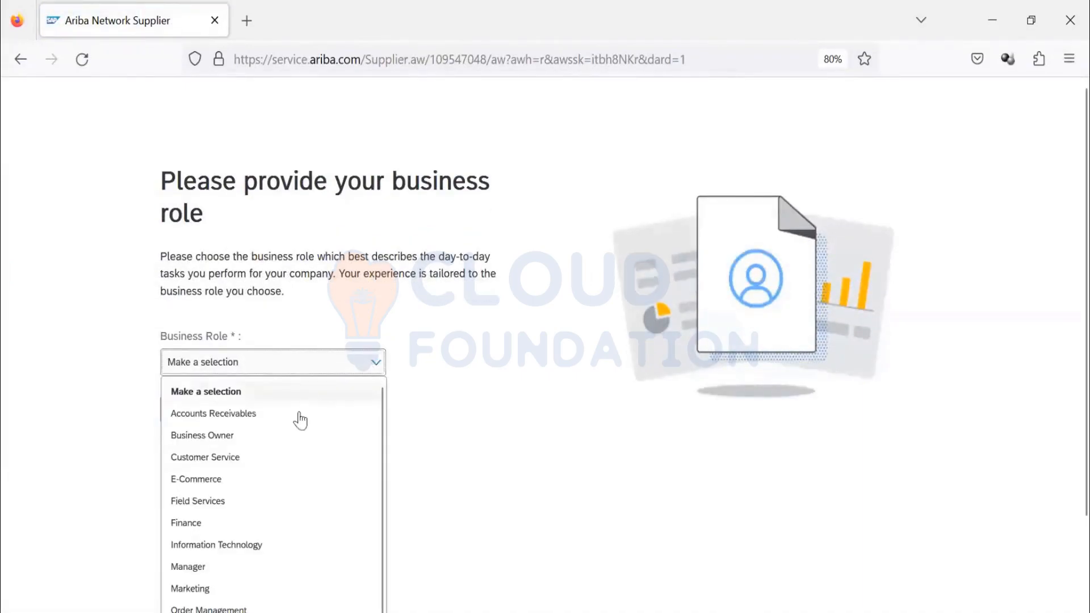
pyautogui.scroll(-3, 282, 465)
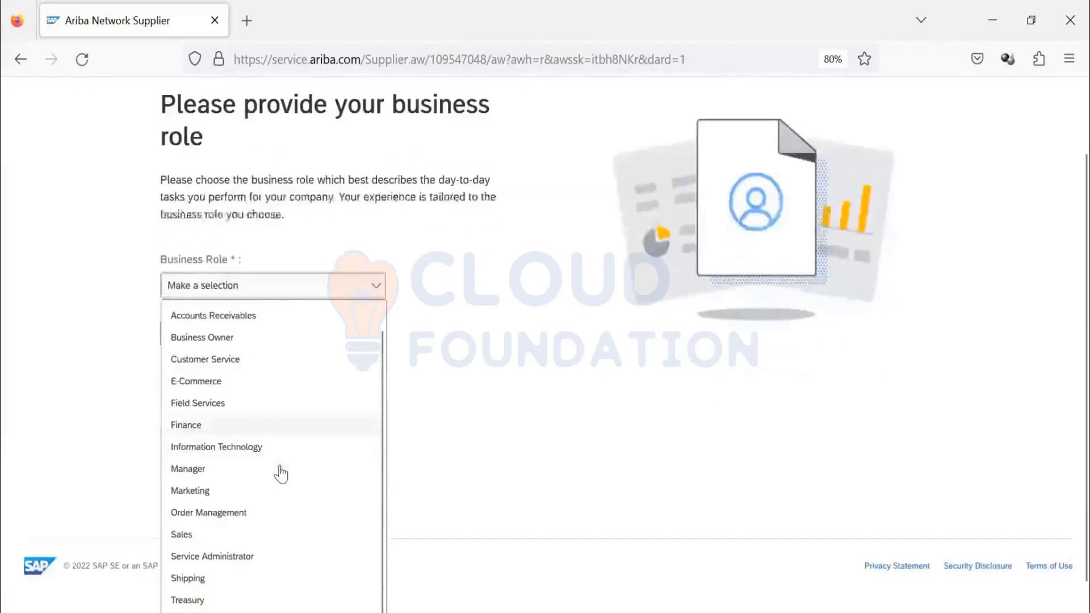
pyautogui.scroll(-1, 280, 470)
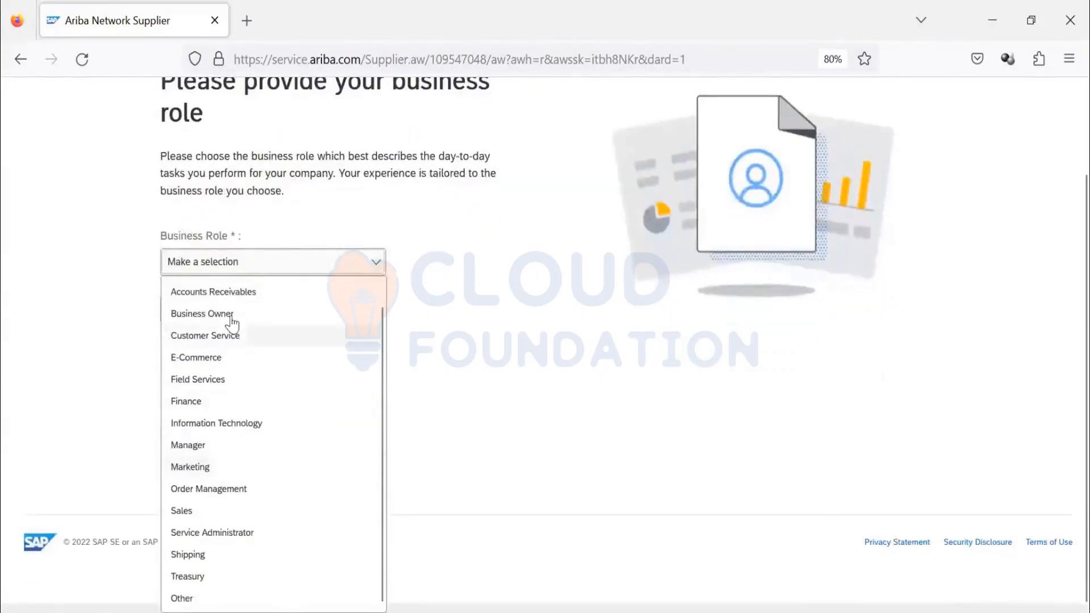
pyautogui.click(230, 314)
pyautogui.click(193, 409)
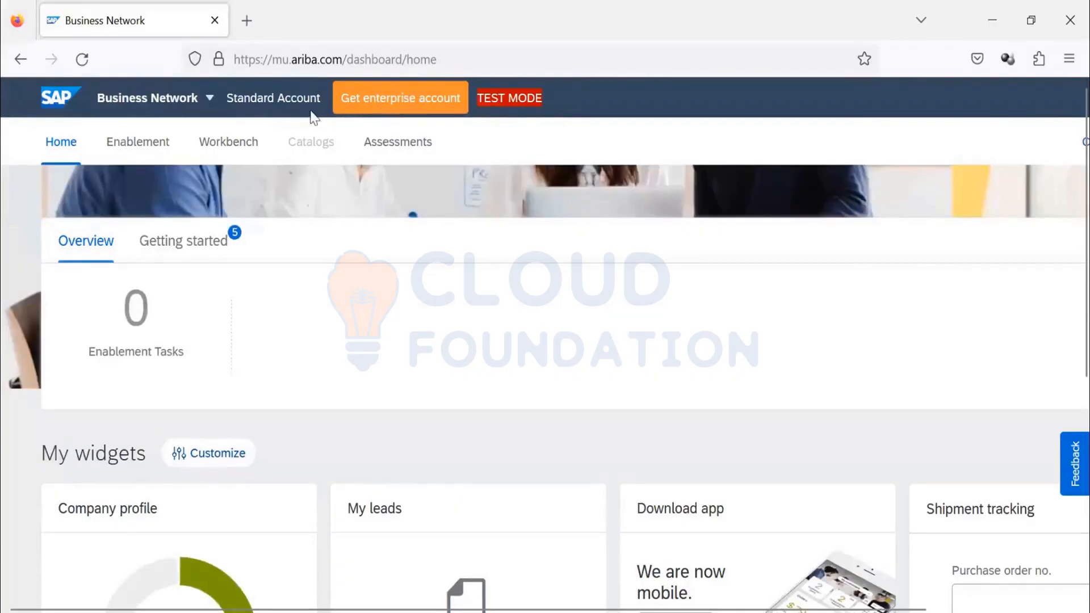
# - Switch from SAP Business Network to Ariba Proposals & Questionnaires in the supplier account
pyautogui.moveTo(226, 99); pyautogui.dragTo(264, 106)
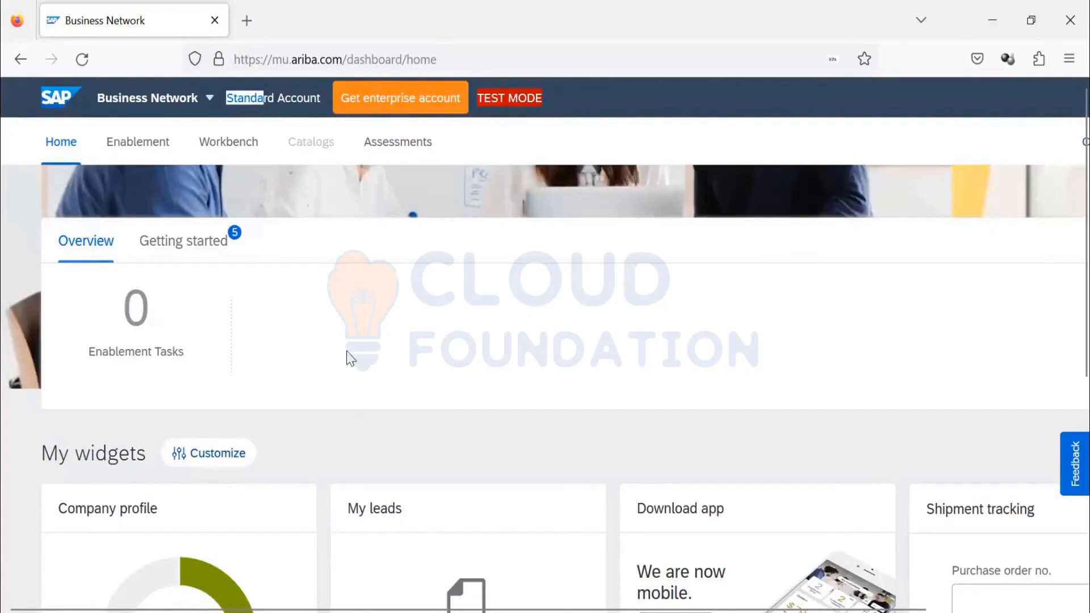
pyautogui.hotkey('ctrl', '-')
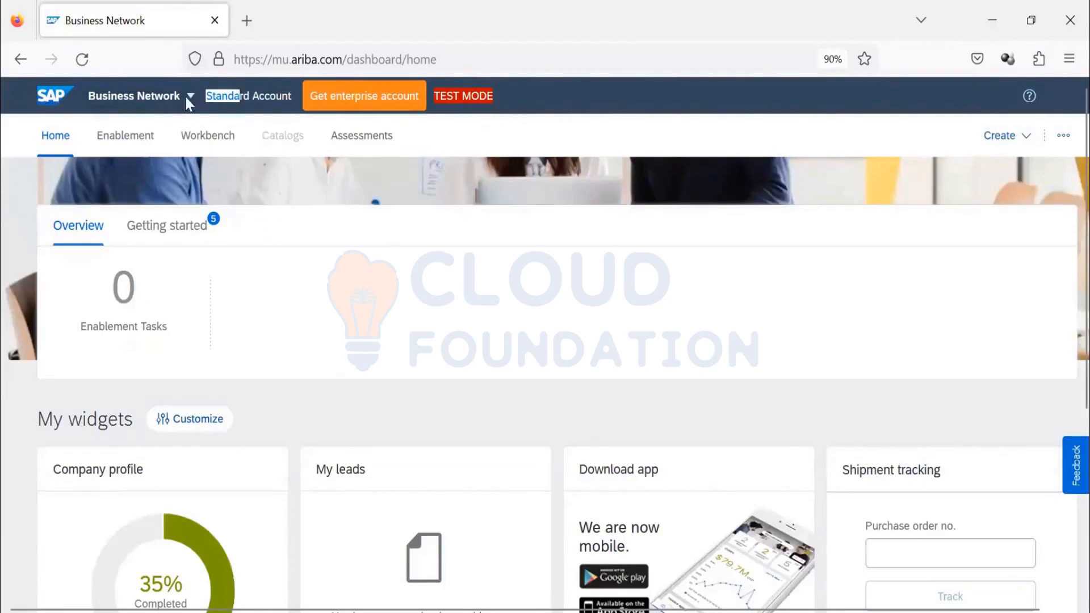
pyautogui.click(141, 105)
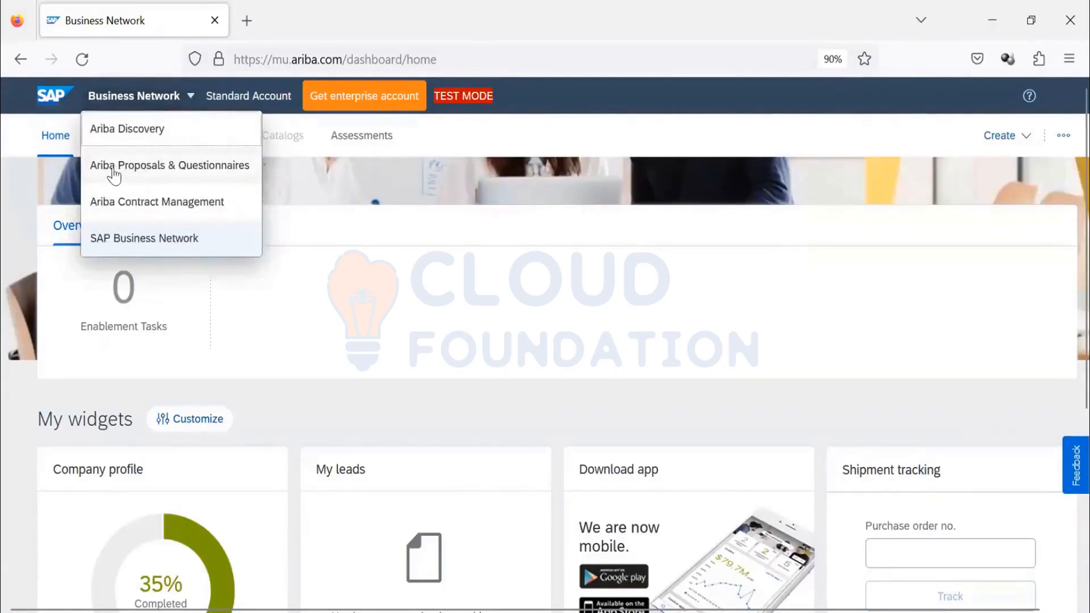
pyautogui.click(164, 181)
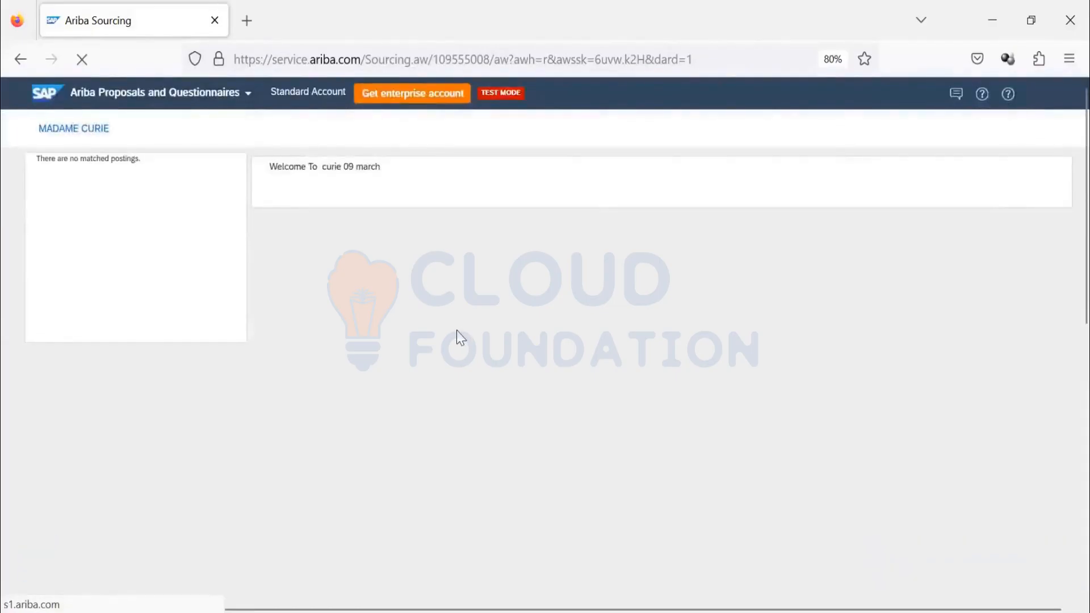
# - Examine Madame Curie's events, risk assessments, and registration, qualification and other questionnaires for the supplier
pyautogui.click(108, 131)
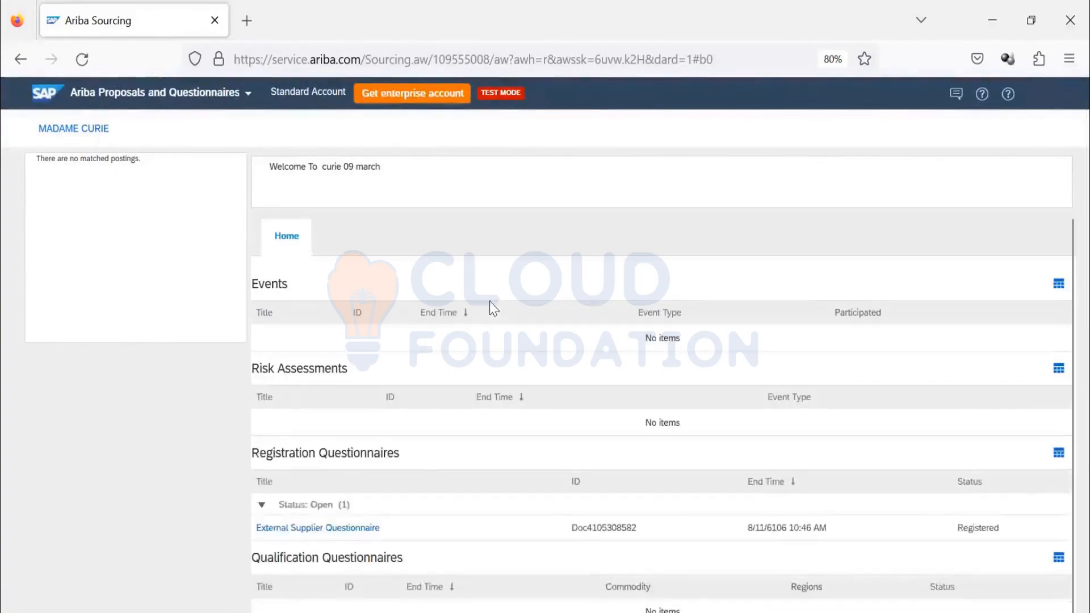
pyautogui.scroll(-3, 491, 309)
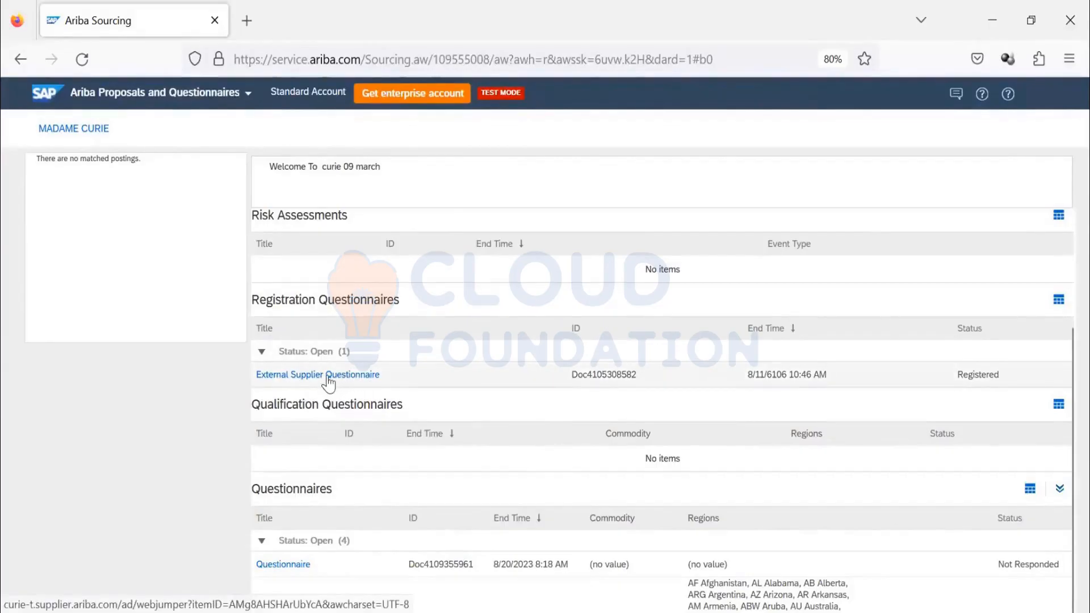
pyautogui.scroll(-1, 328, 385)
pyautogui.scroll(-2, 327, 400)
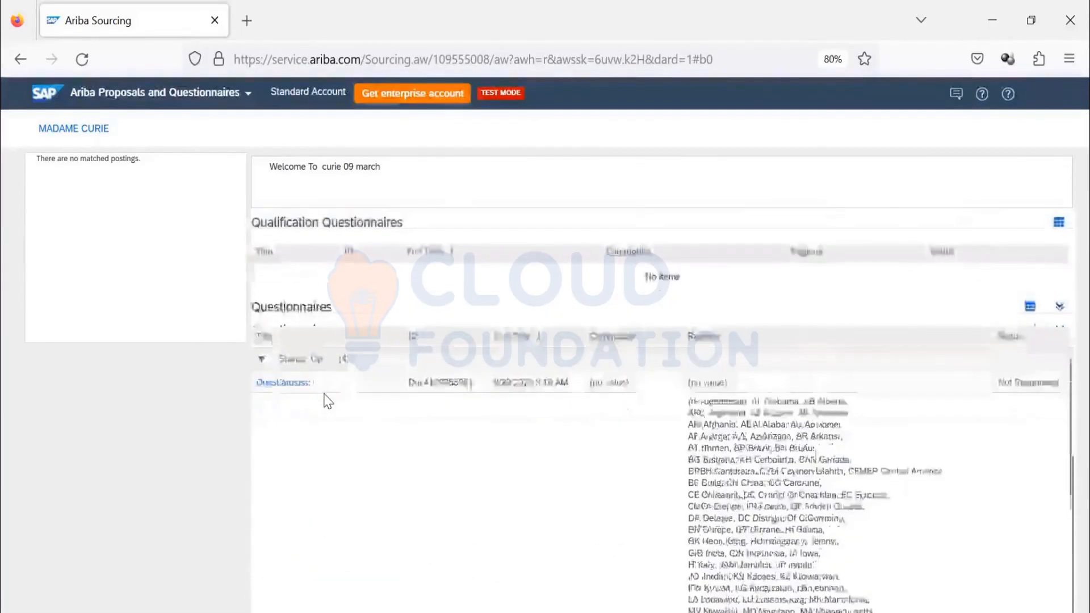
pyautogui.scroll(5, 327, 401)
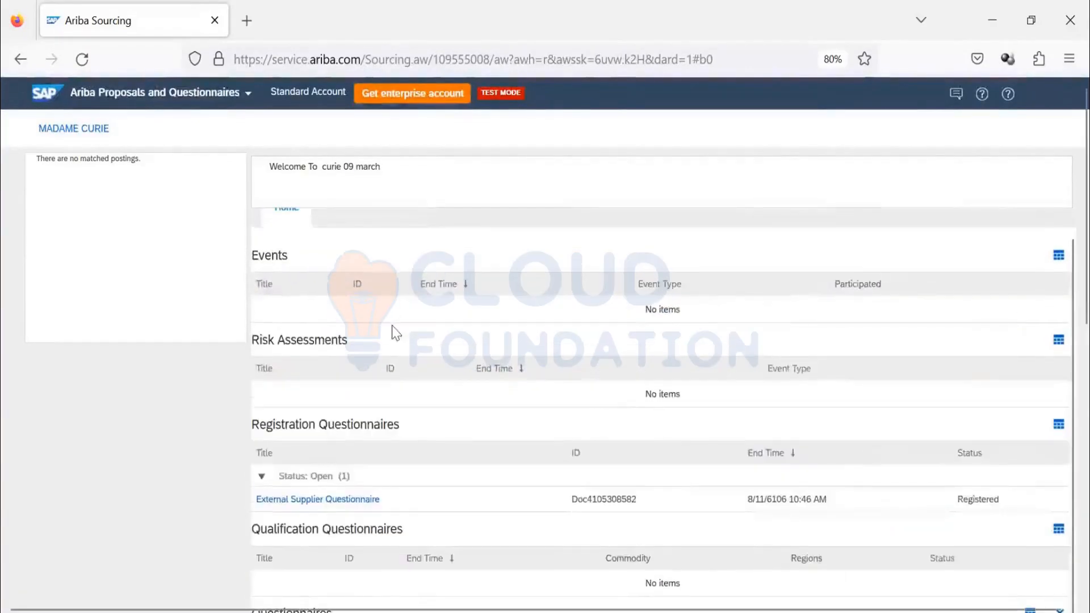
# - Check the registration status and end time of the External Supplier Questionnaire
pyautogui.scroll(-3, 363, 341)
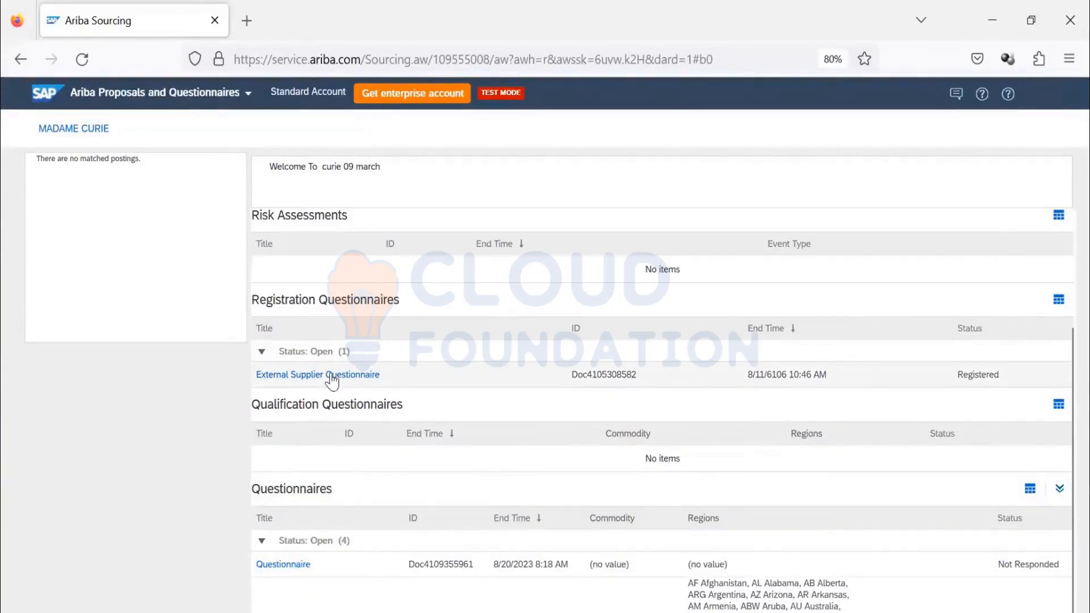
pyautogui.moveTo(955, 375); pyautogui.dragTo(1016, 373)
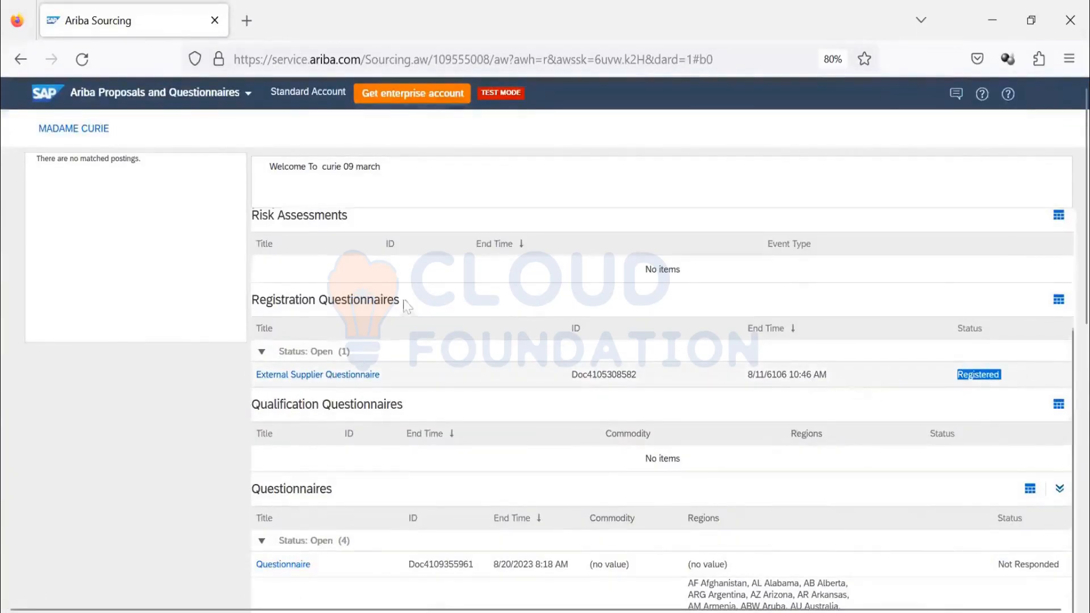
pyautogui.scroll(-3, 407, 306)
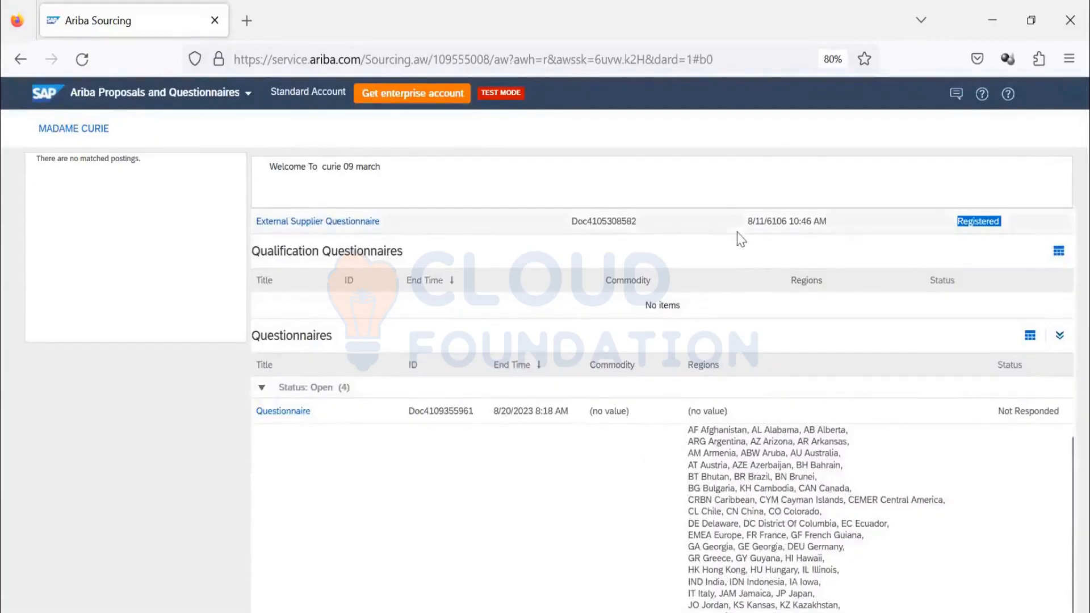
pyautogui.scroll(2, 738, 232)
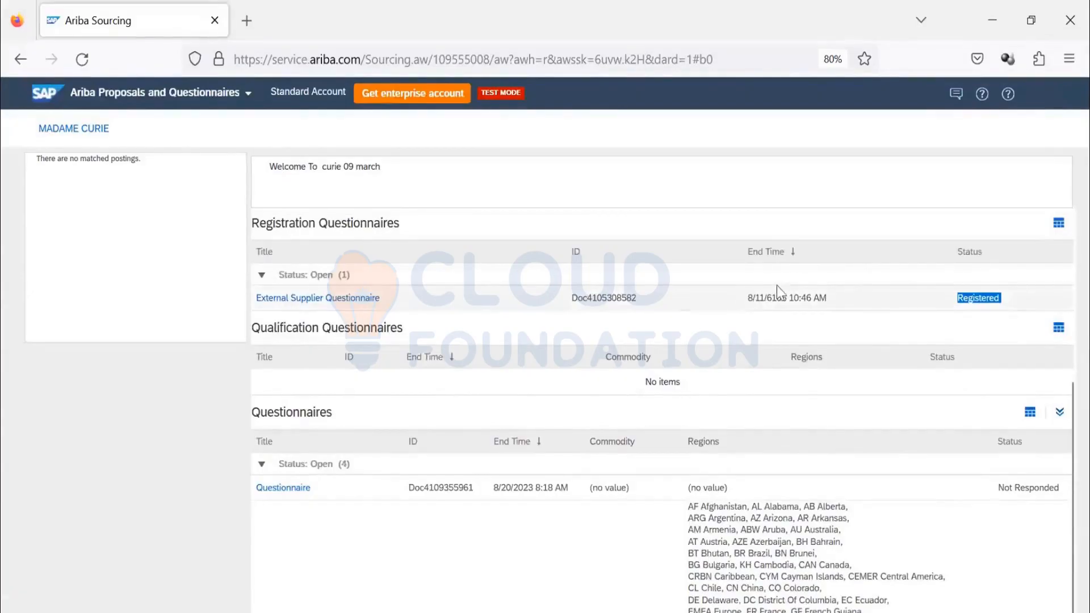
pyautogui.moveTo(788, 298); pyautogui.dragTo(769, 301)
pyautogui.scroll(-8, 304, 394)
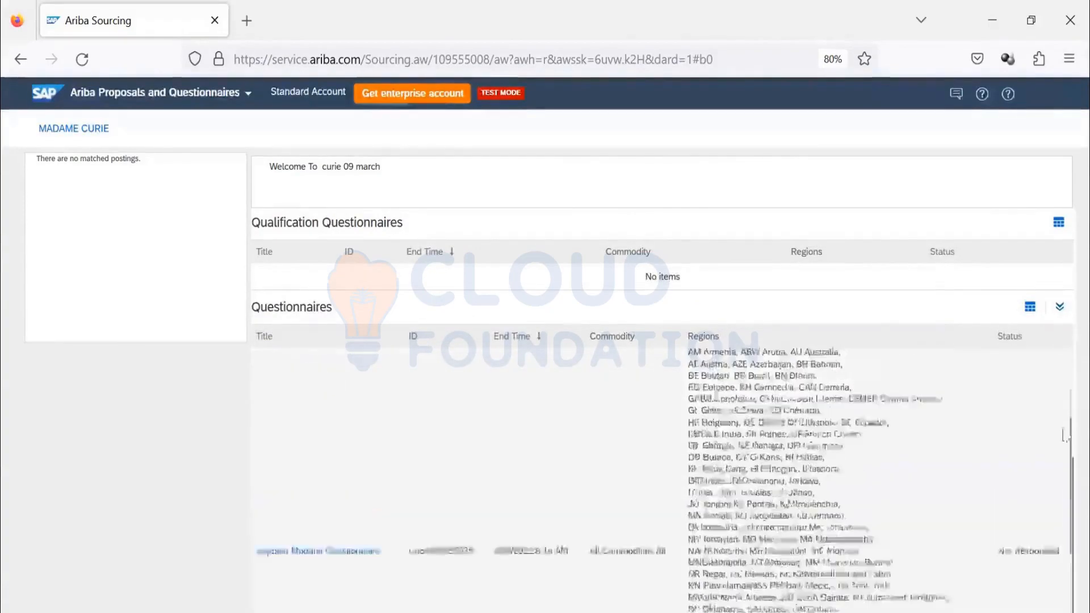
# - Review the commodities, regions and response status of the open questionnaires, including the Supplier Modular Questionnaire
pyautogui.moveTo(1070, 437); pyautogui.dragTo(1067, 348)
pyautogui.scroll(-3, 1063, 318)
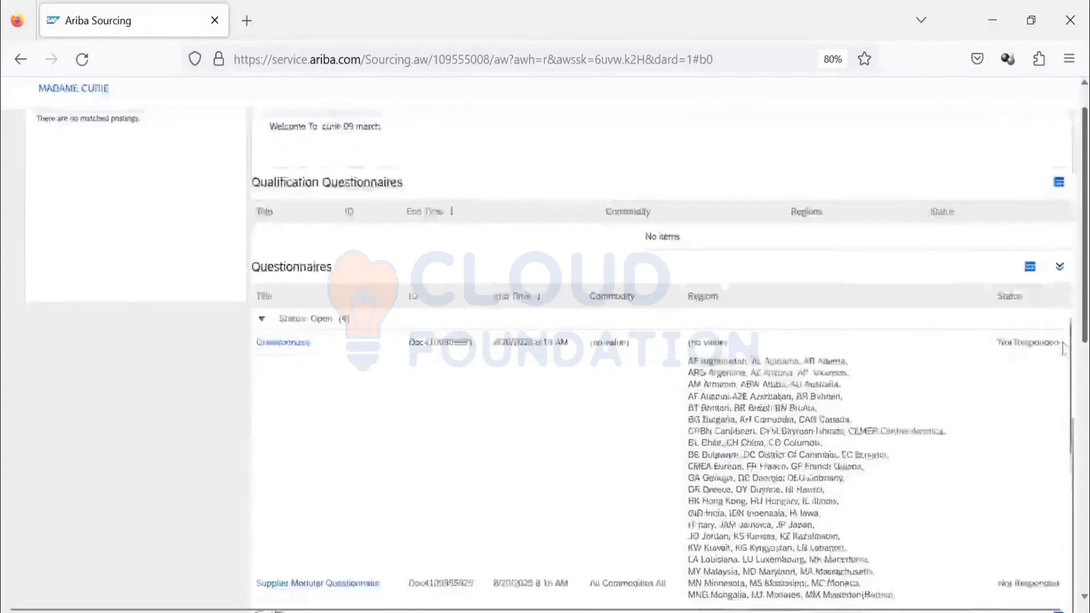
pyautogui.scroll(-2, 1065, 380)
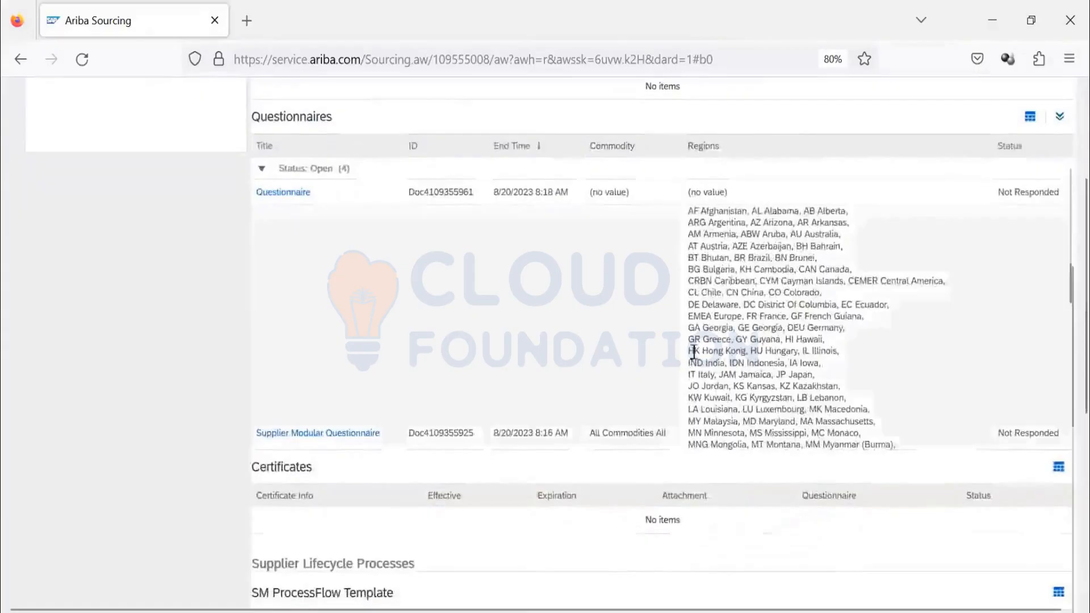
pyautogui.scroll(3, 630, 360)
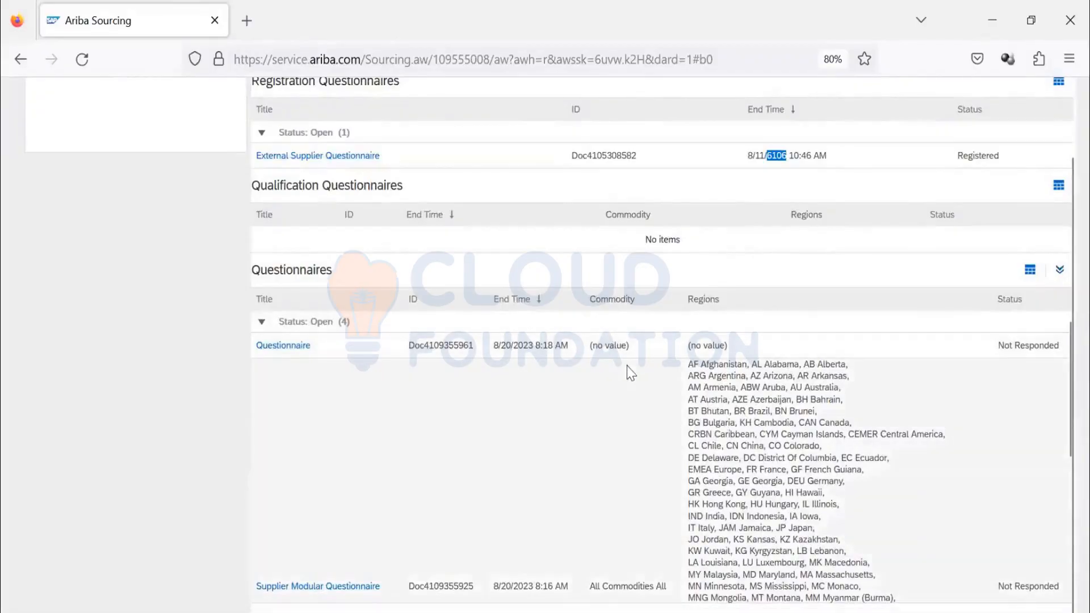
pyautogui.scroll(-2, 794, 387)
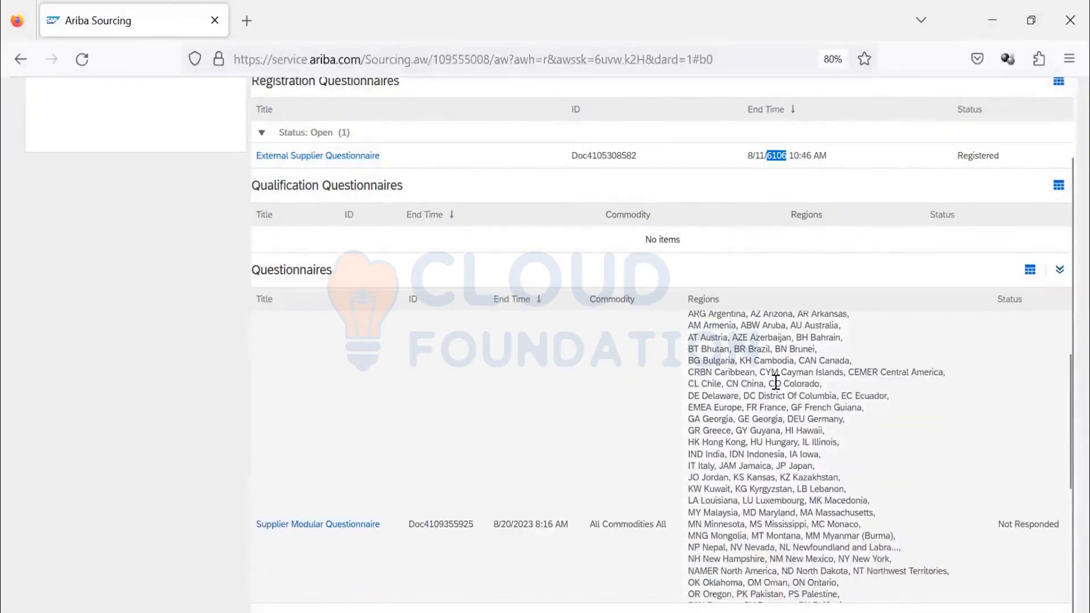
pyautogui.scroll(-3, 775, 383)
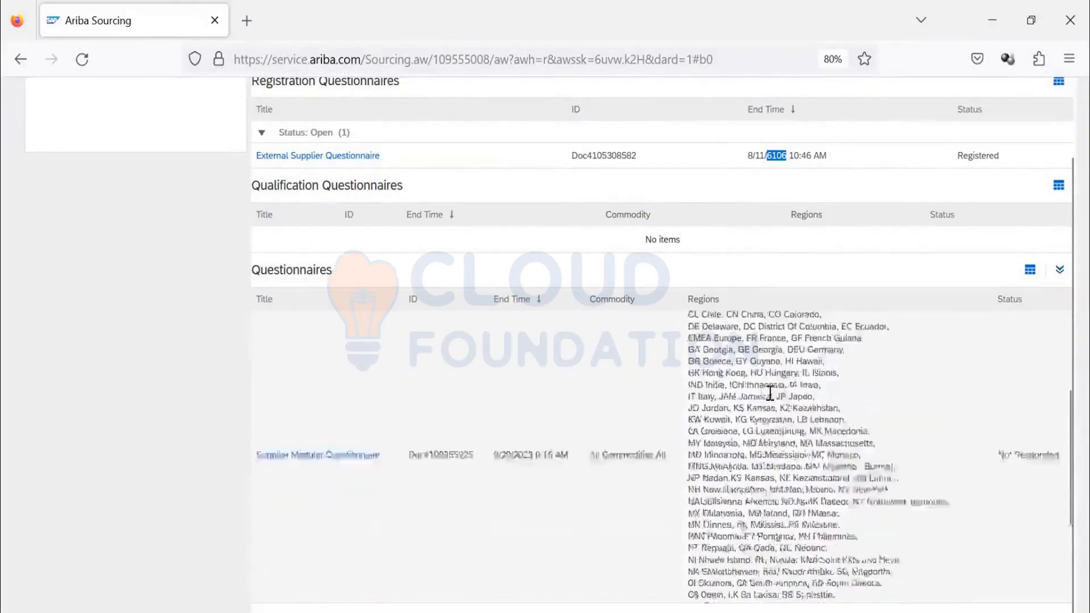
pyautogui.scroll(1, 770, 393)
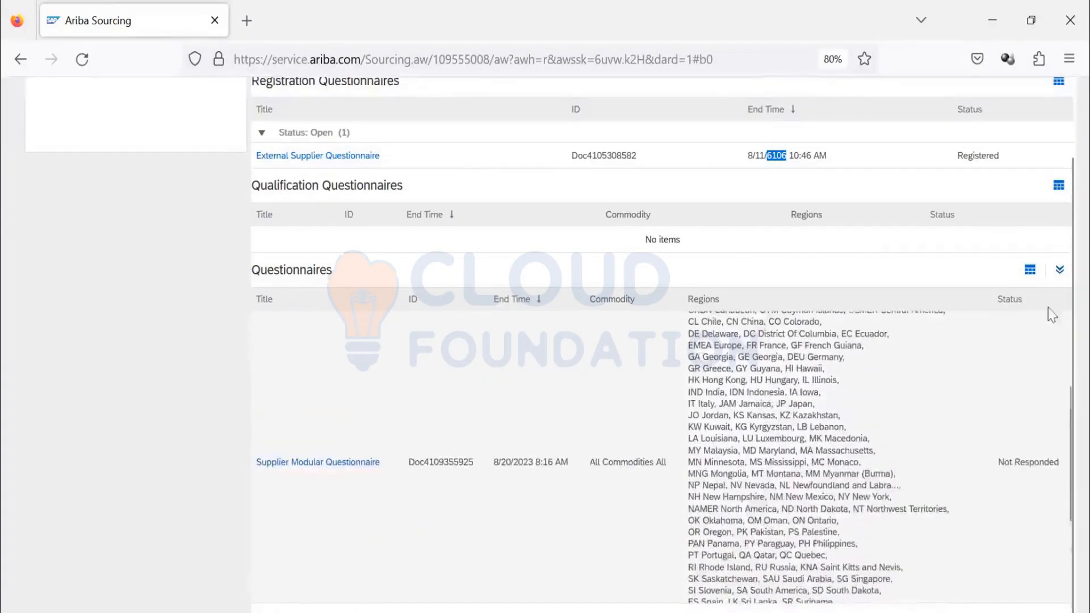
# - Open the Supplier Modular Questionnaire that covers all commodities
pyautogui.scroll(-2, 1057, 323)
pyautogui.scroll(-4, 340, 315)
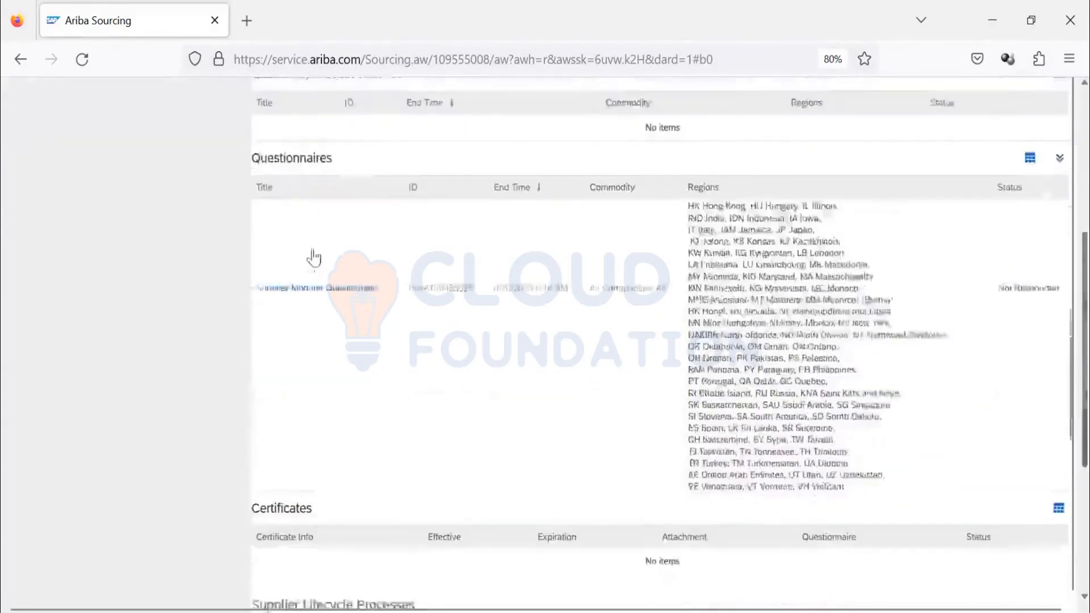
pyautogui.click(345, 280)
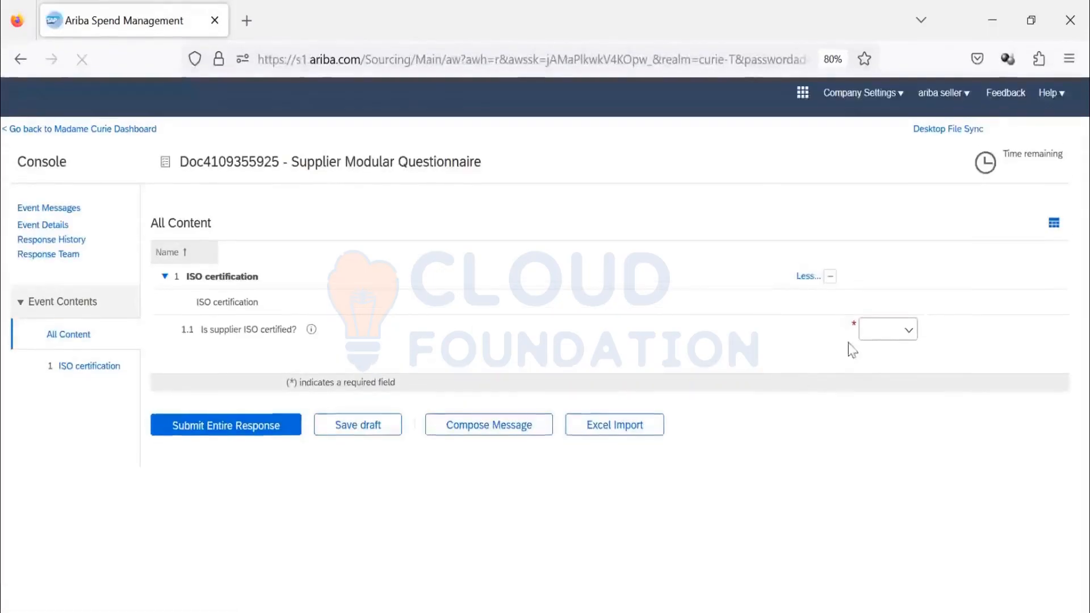
# - Answer Yes to the supplier being ISO certified and No to the attached ISO certificate, and submit the entire response
pyautogui.click(873, 329)
pyautogui.click(863, 355)
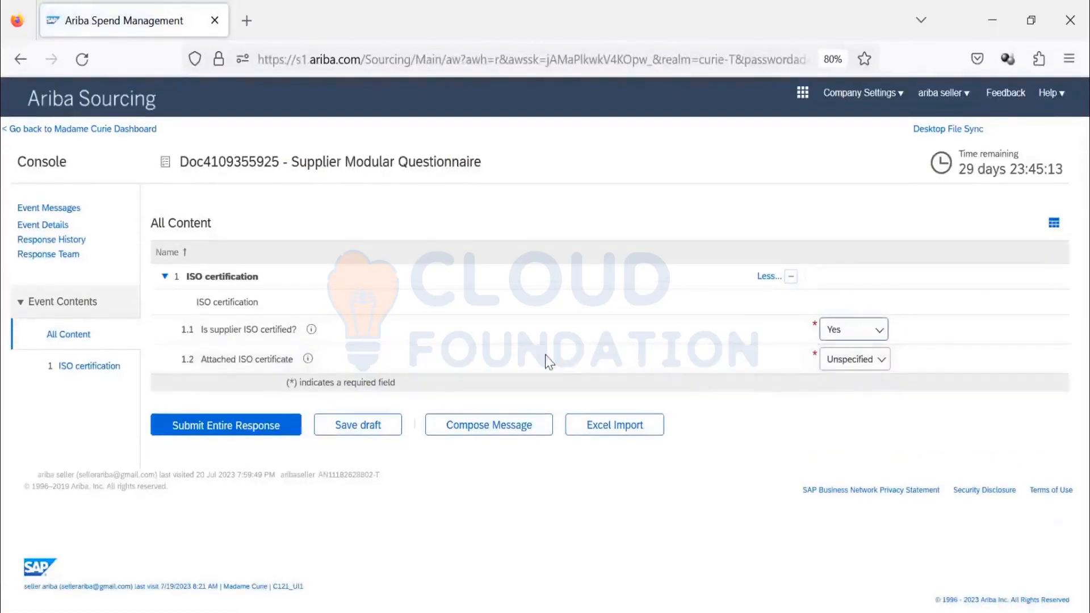
pyautogui.click(855, 360)
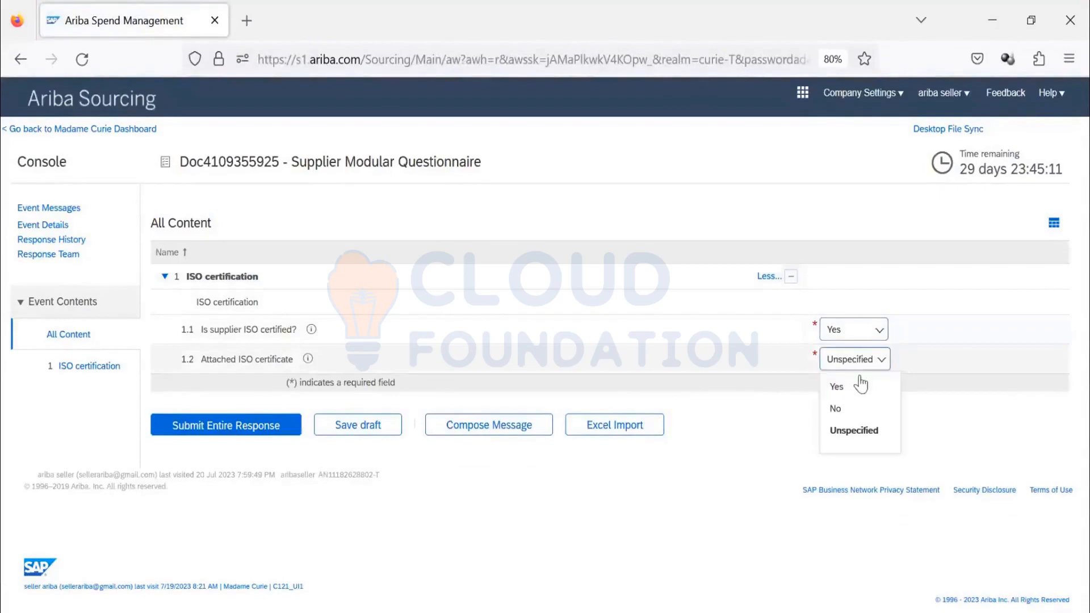
pyautogui.click(852, 409)
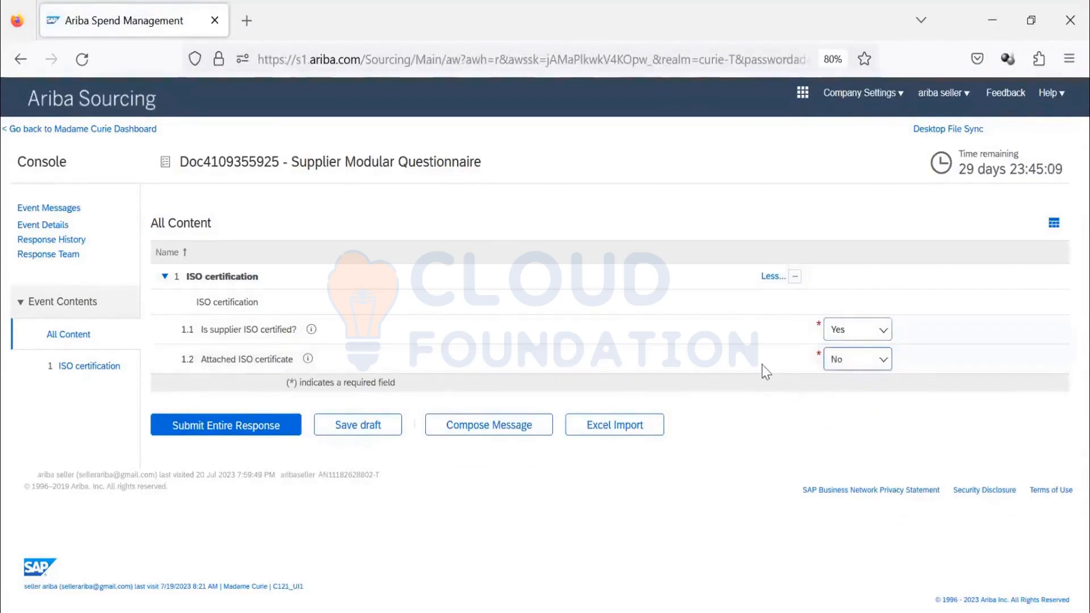
pyautogui.click(229, 436)
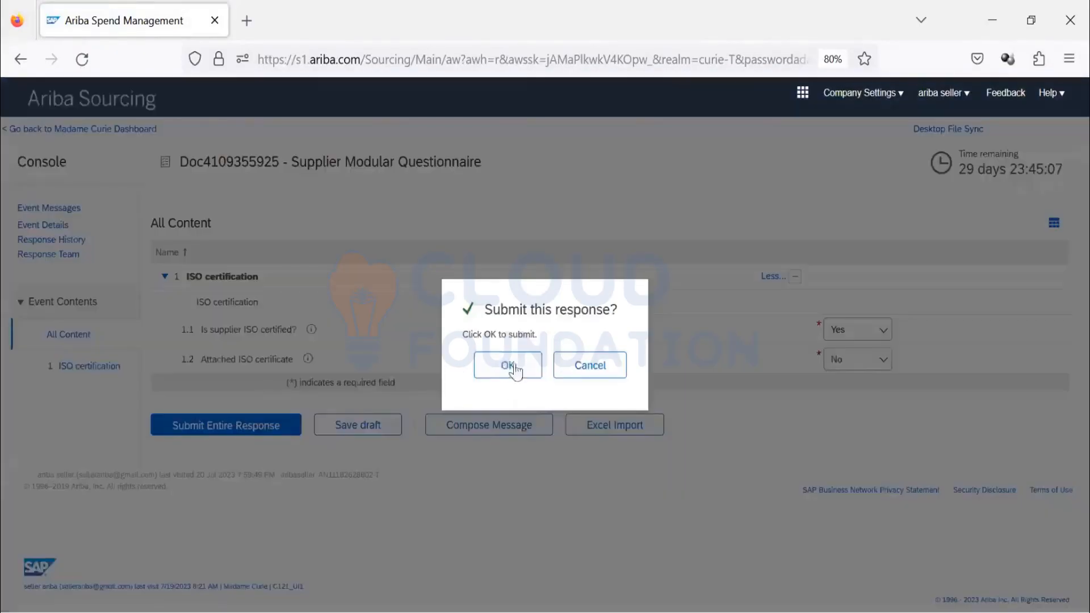
pyautogui.click(511, 366)
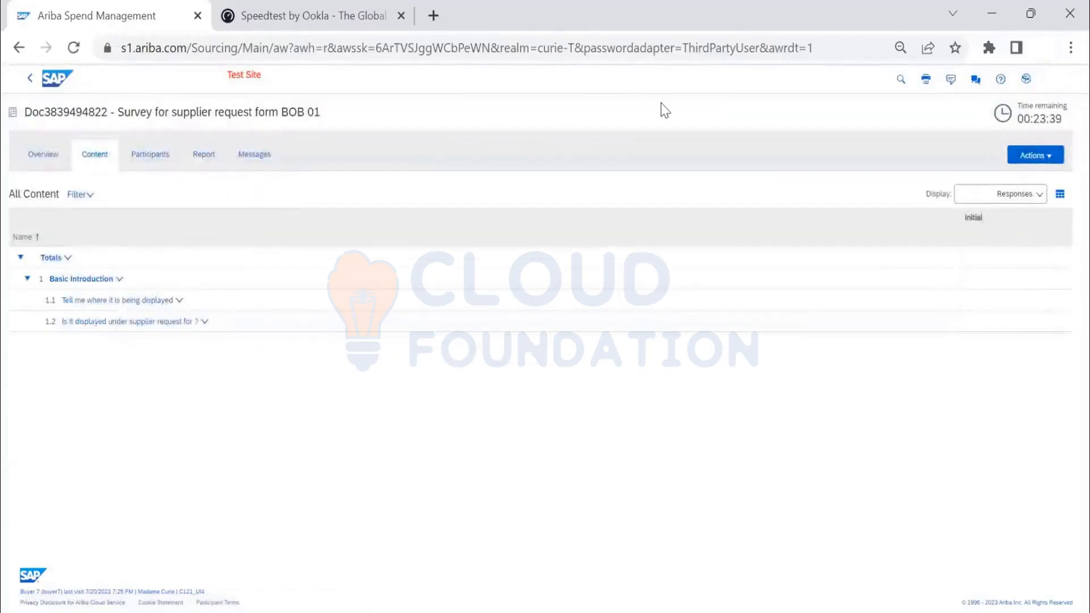
# - Return to the buyer's Supplier Management dashboard and browse the suppliers listed under the Preferred activities
pyautogui.click(57, 78)
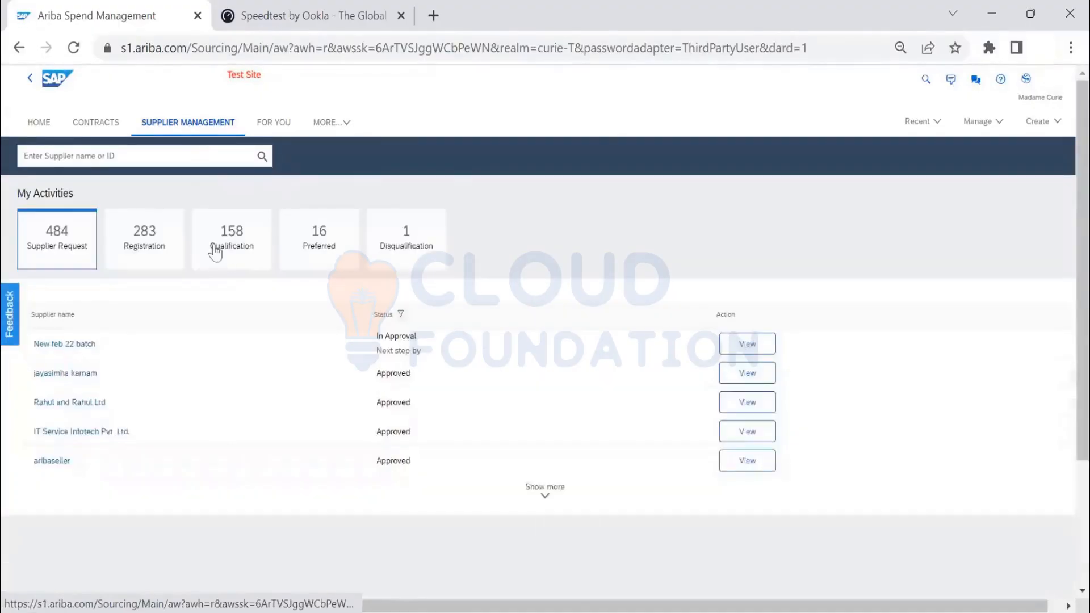
pyautogui.click(333, 245)
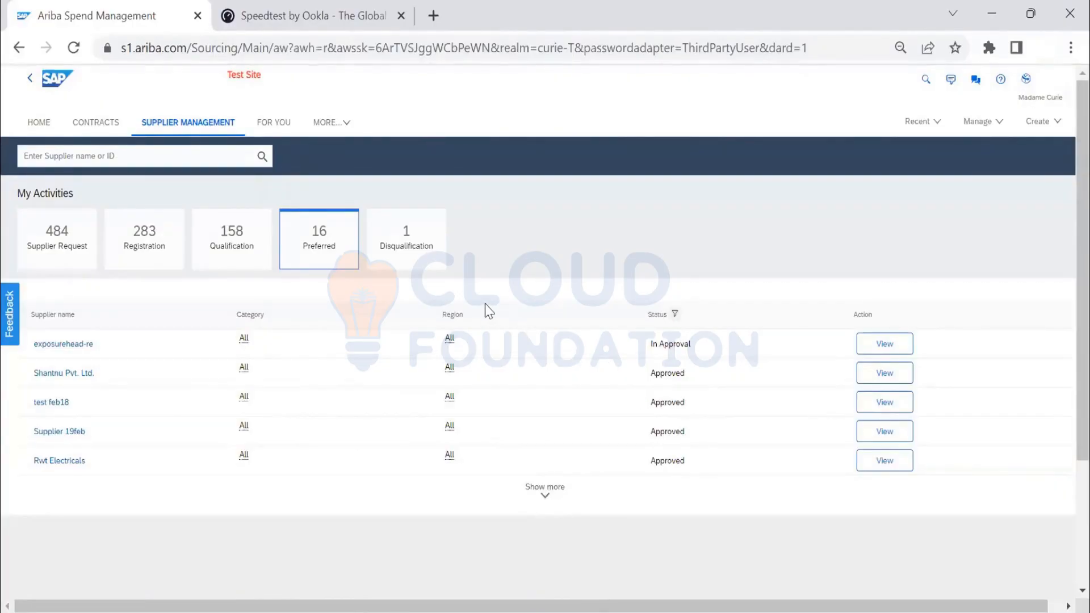
pyautogui.scroll(-3, 483, 340)
pyautogui.scroll(2, 481, 378)
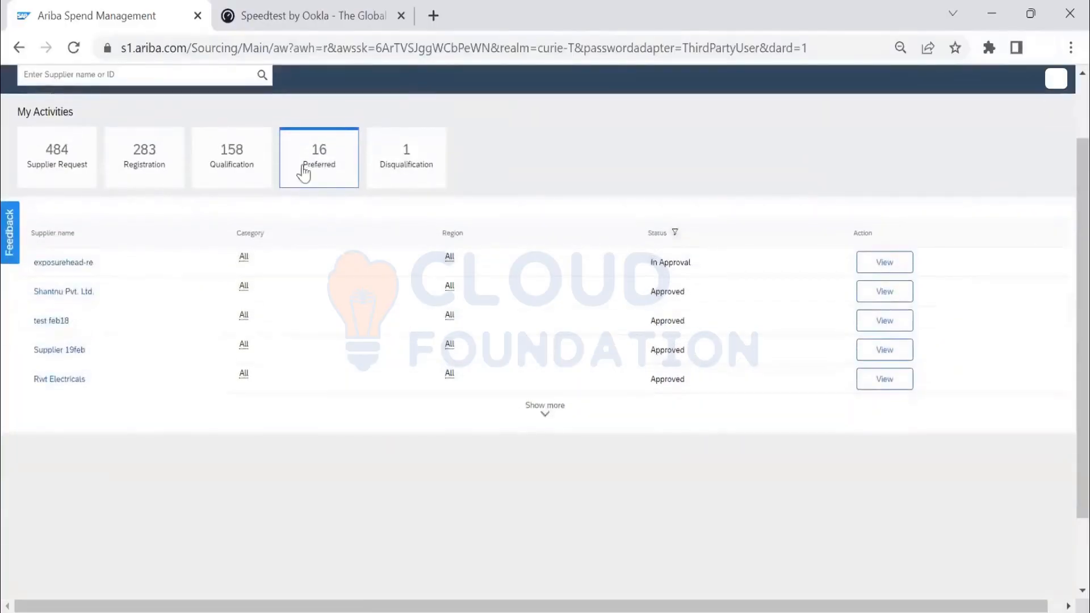
pyautogui.click(315, 172)
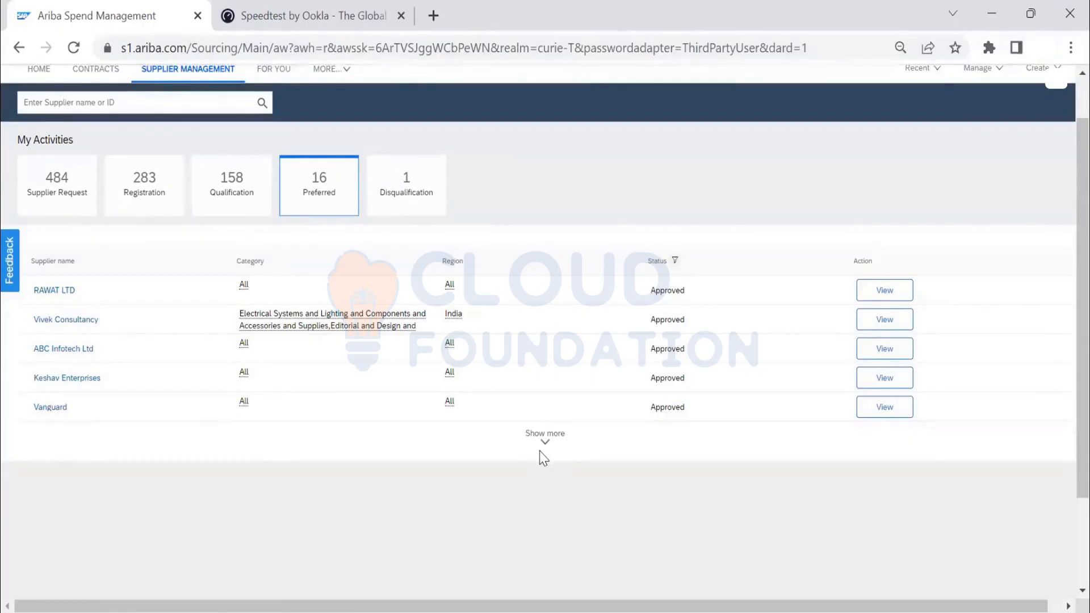
# - Open Vivek Consultancy's supplier profile and check its preferred status entries, process qualifications and legacy qualifications
pyautogui.click(69, 321)
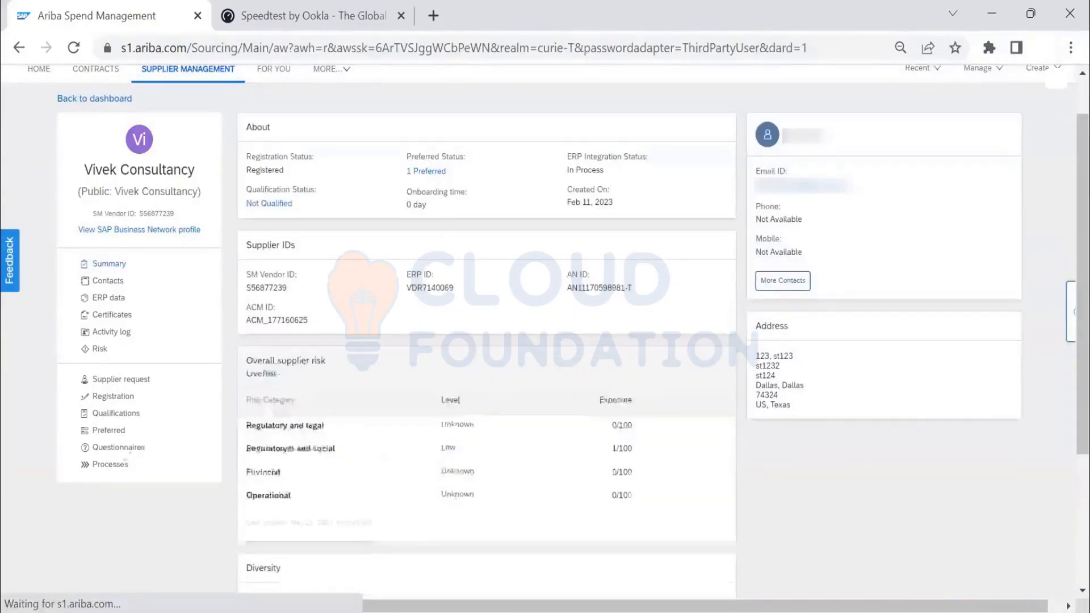
pyautogui.click(112, 431)
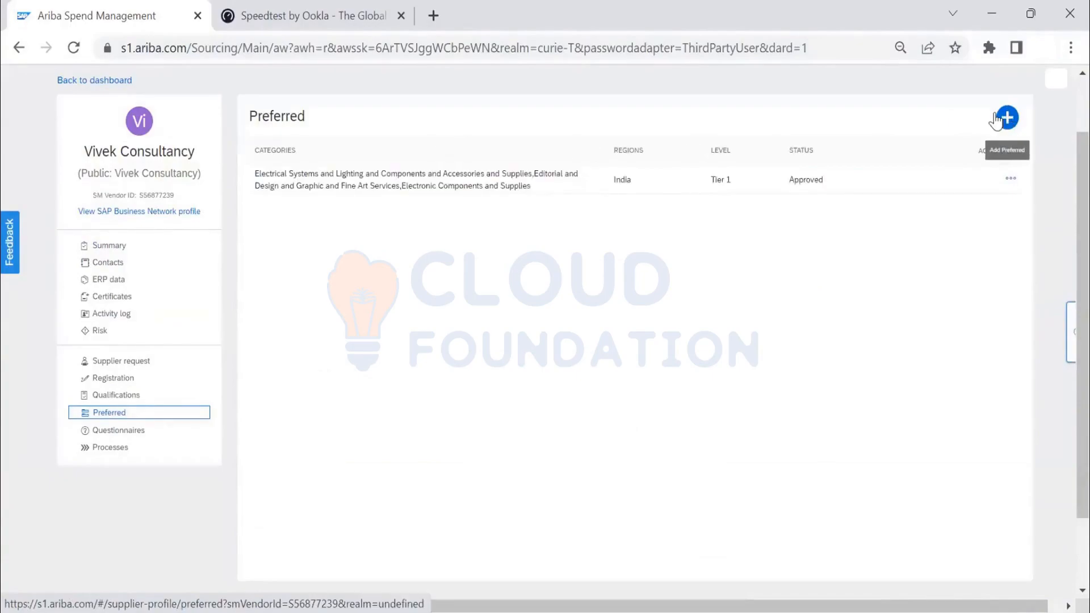
pyautogui.click(149, 403)
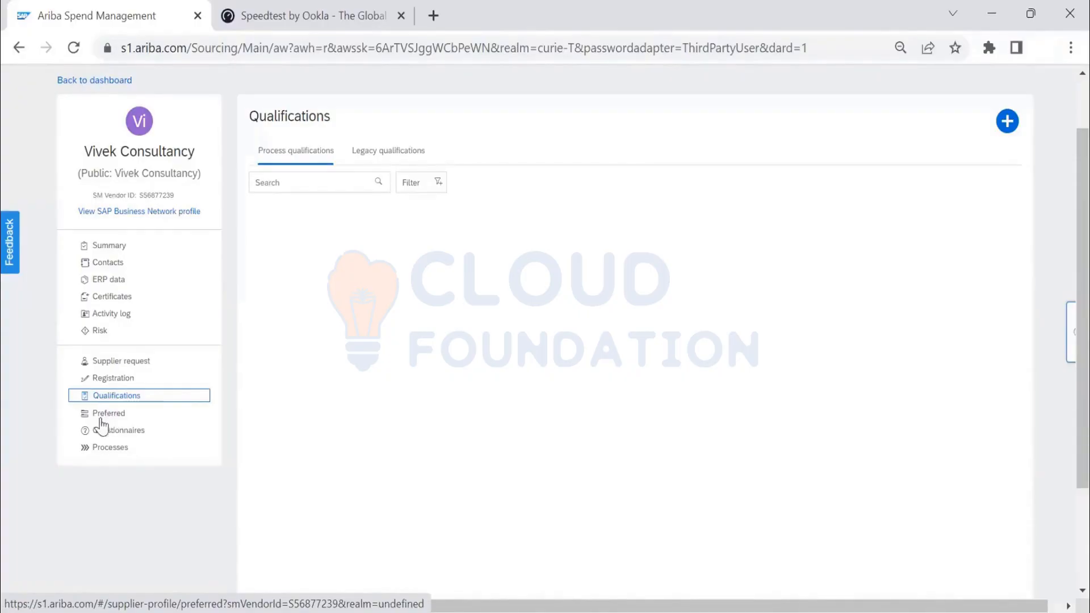
pyautogui.click(390, 151)
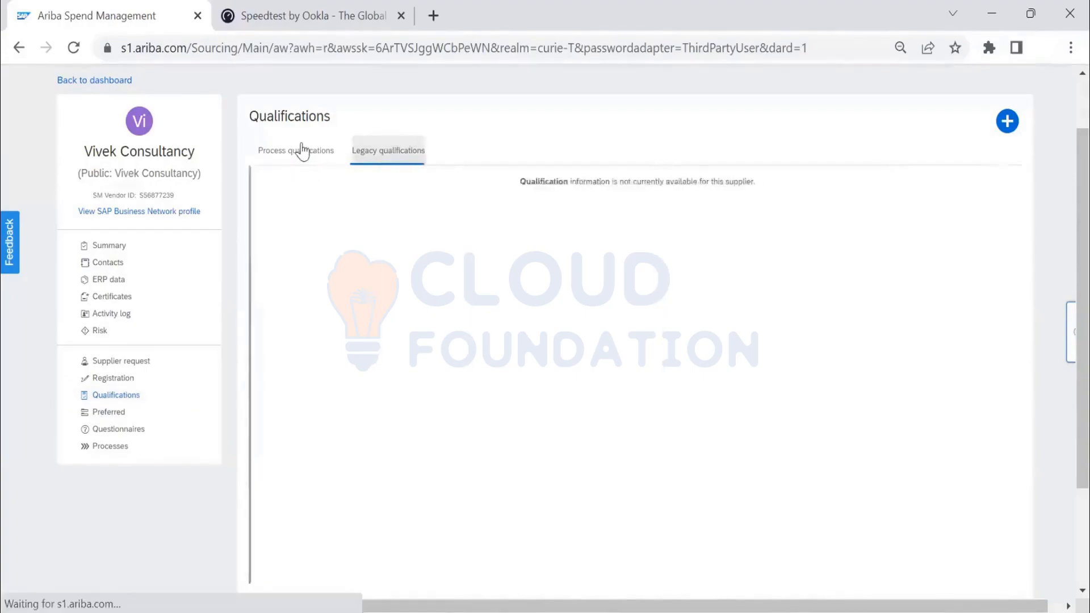
pyautogui.click(299, 152)
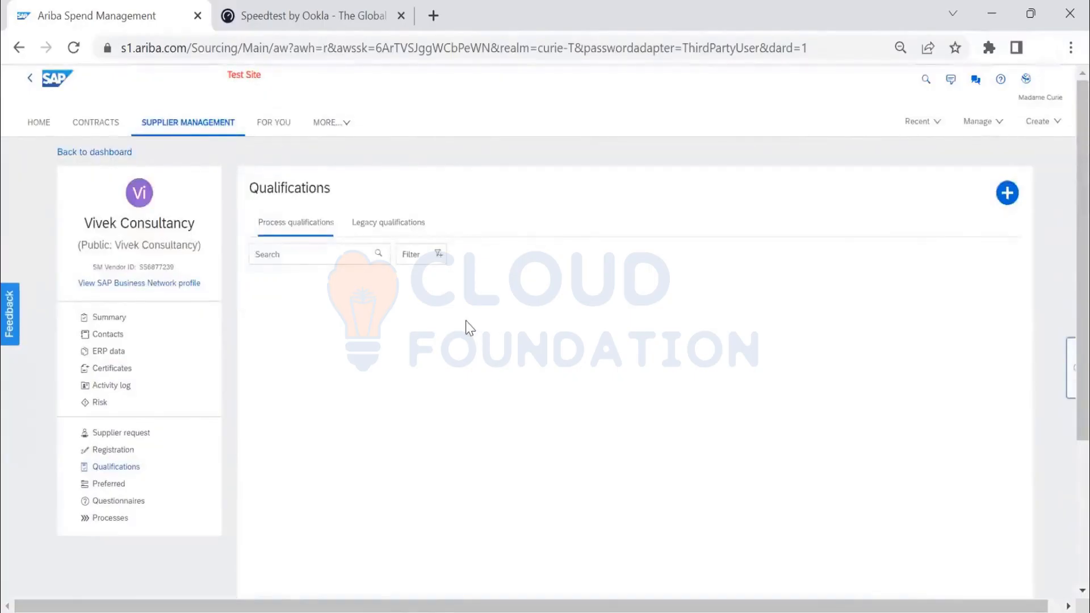
# - Compare Vivek Consultancy's preferred categories, region and level with its process and legacy qualifications once more
pyautogui.click(116, 489)
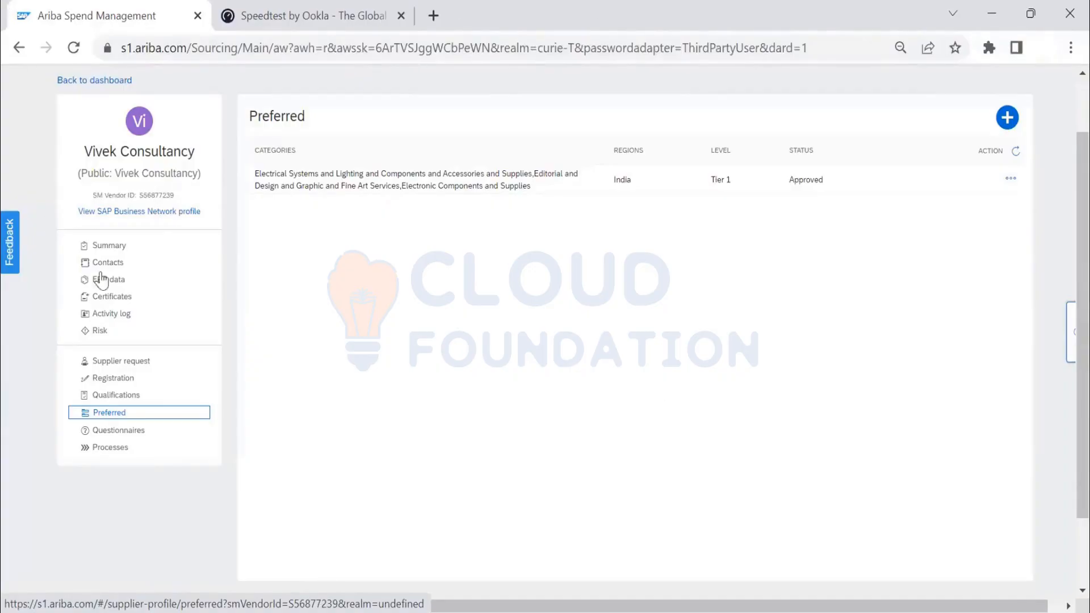
pyautogui.scroll(2, 341, 328)
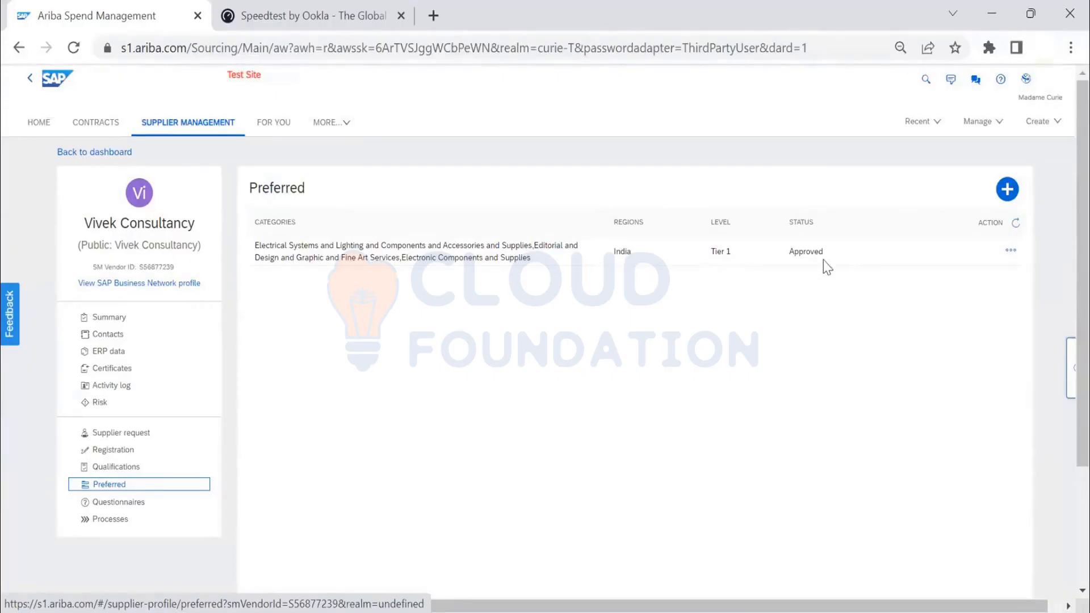
pyautogui.click(118, 467)
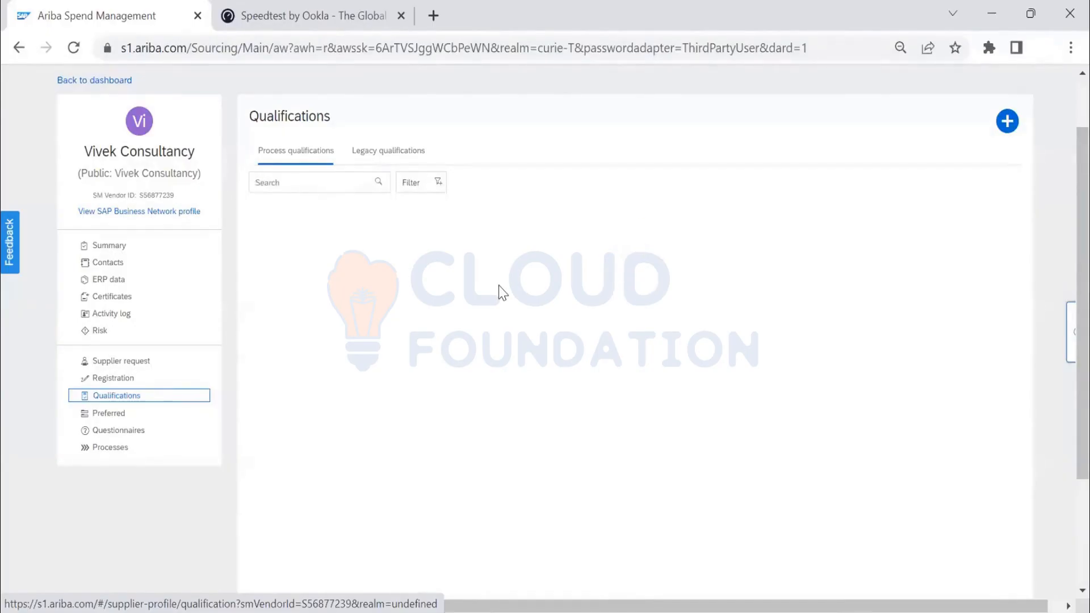
pyautogui.click(388, 151)
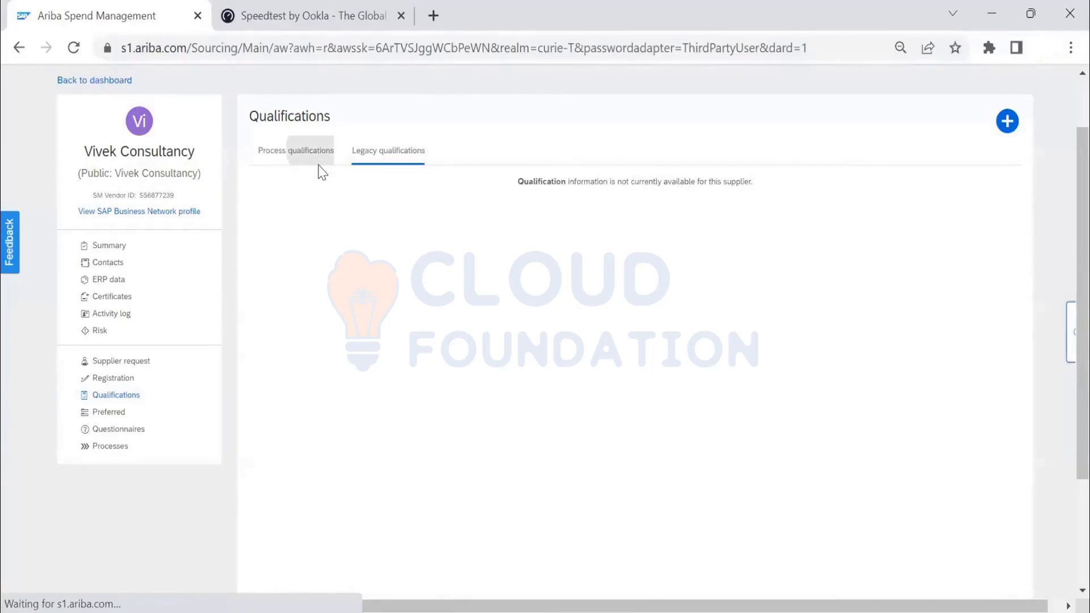
pyautogui.click(321, 161)
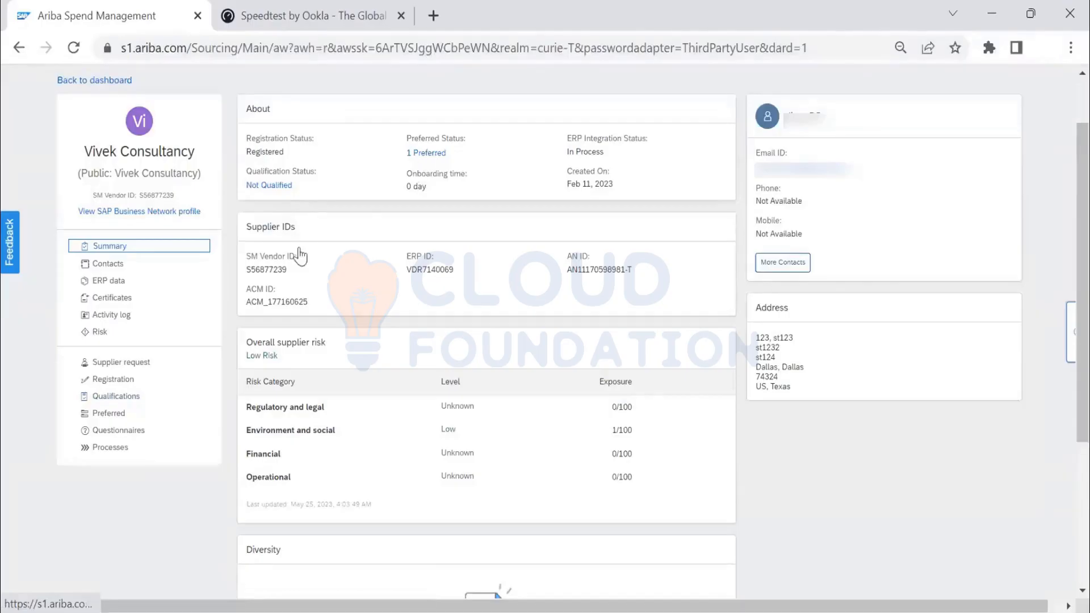
# - Open a new preferred status request for Vivek Consultancy, examine its Region, Commodity and Preferred Category Status fields, and cancel it
pyautogui.click(103, 419)
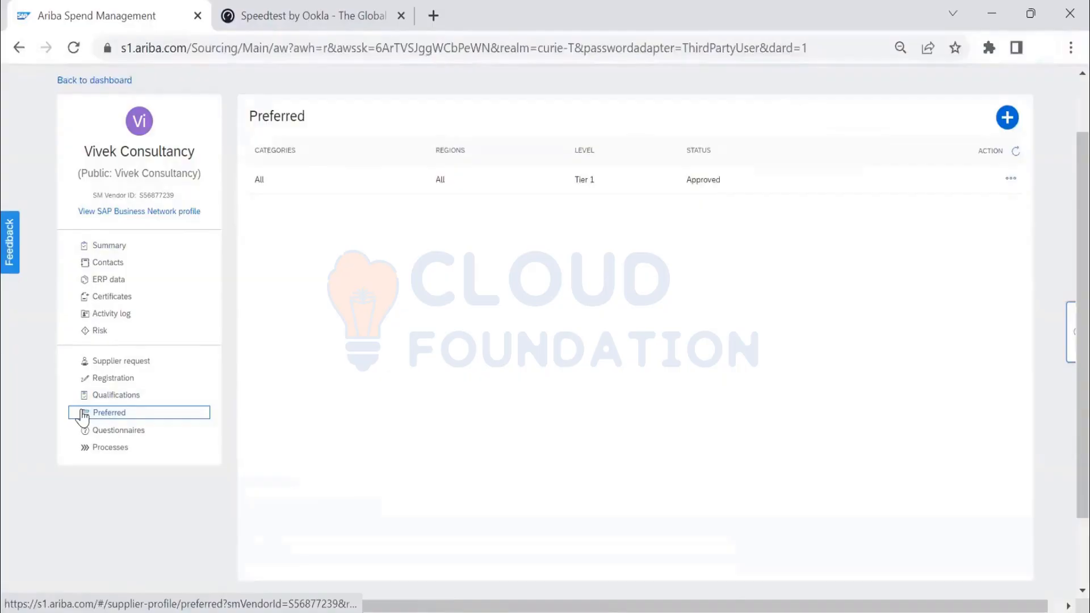
pyautogui.click(1007, 126)
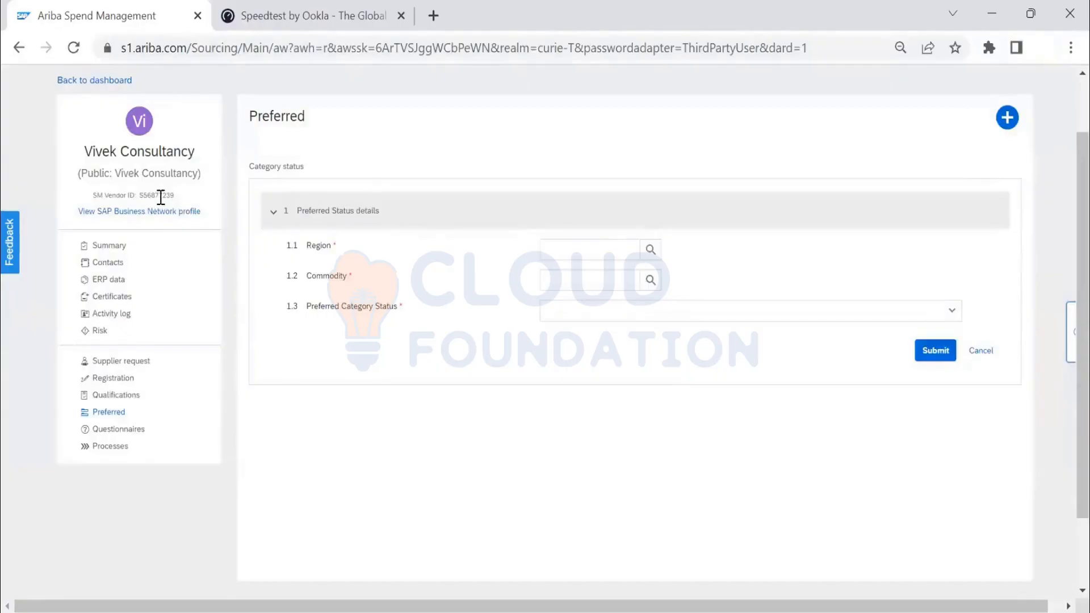
pyautogui.click(650, 249)
pyautogui.click(624, 249)
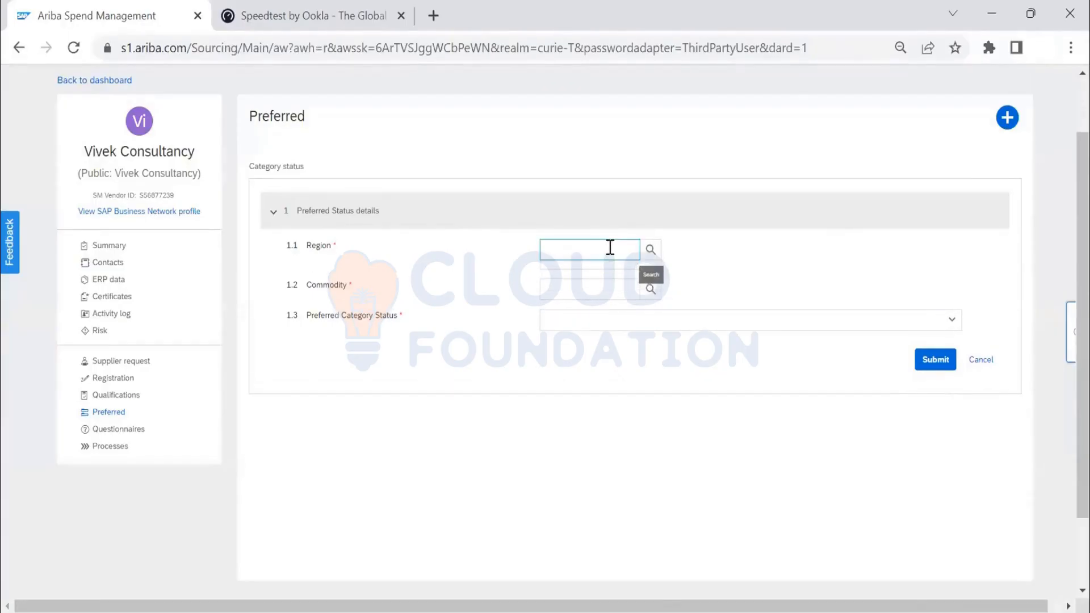
pyautogui.click(623, 280)
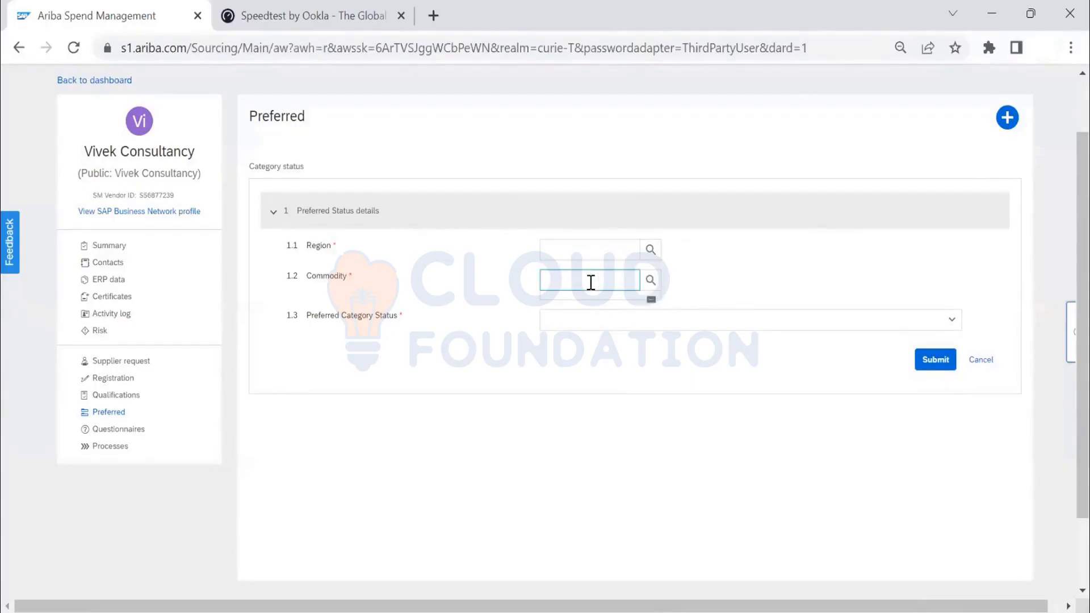
pyautogui.click(651, 281)
pyautogui.click(604, 255)
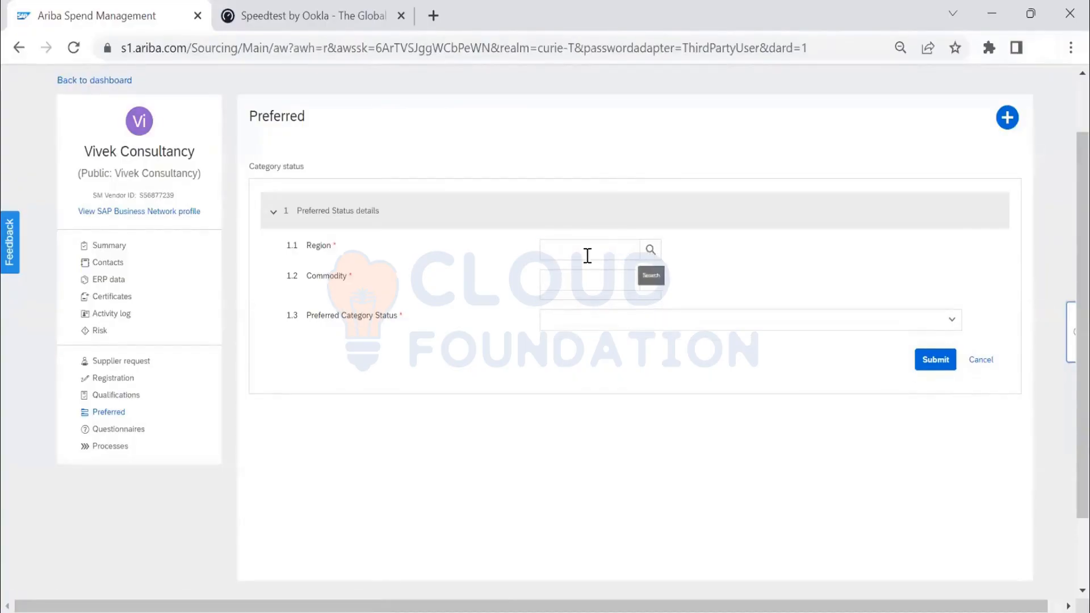
pyautogui.click(582, 281)
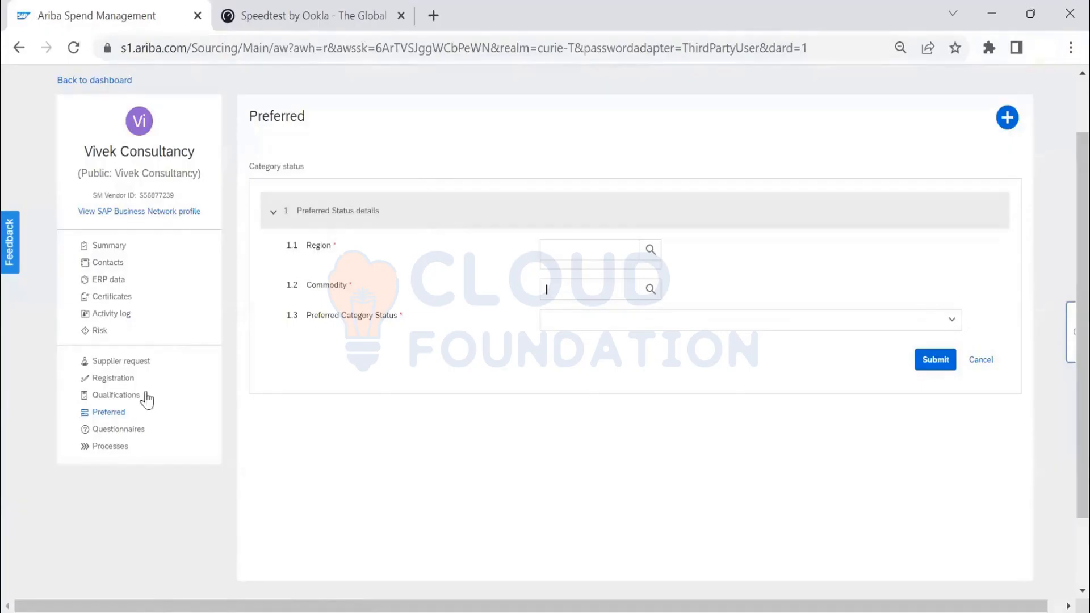
pyautogui.click(987, 363)
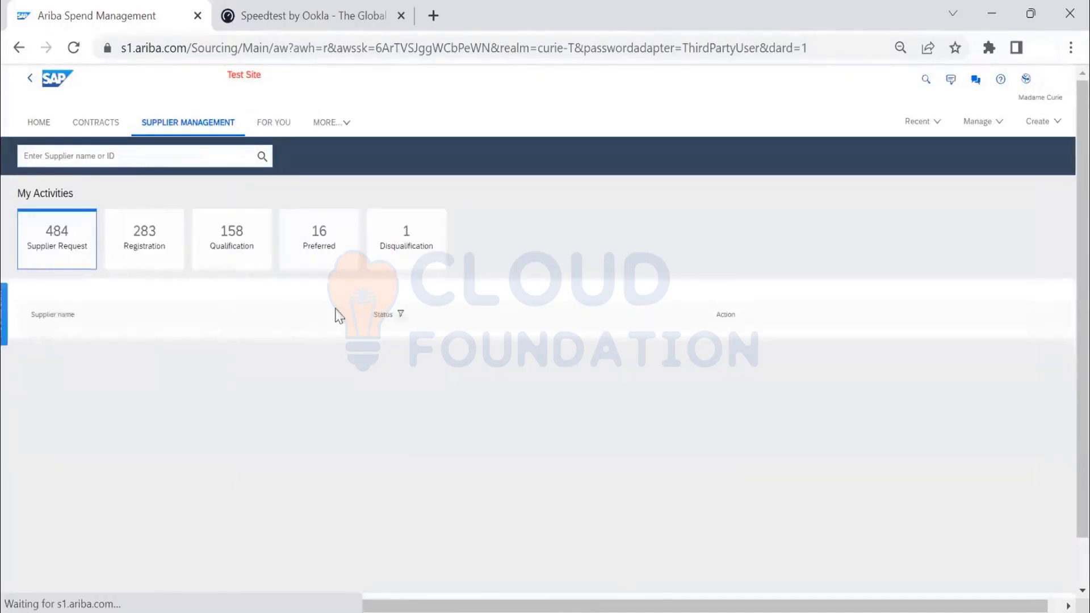
# - Check the suppliers under the Disqualification activities and view the Suppliers page with its searchable document types
pyautogui.click(406, 255)
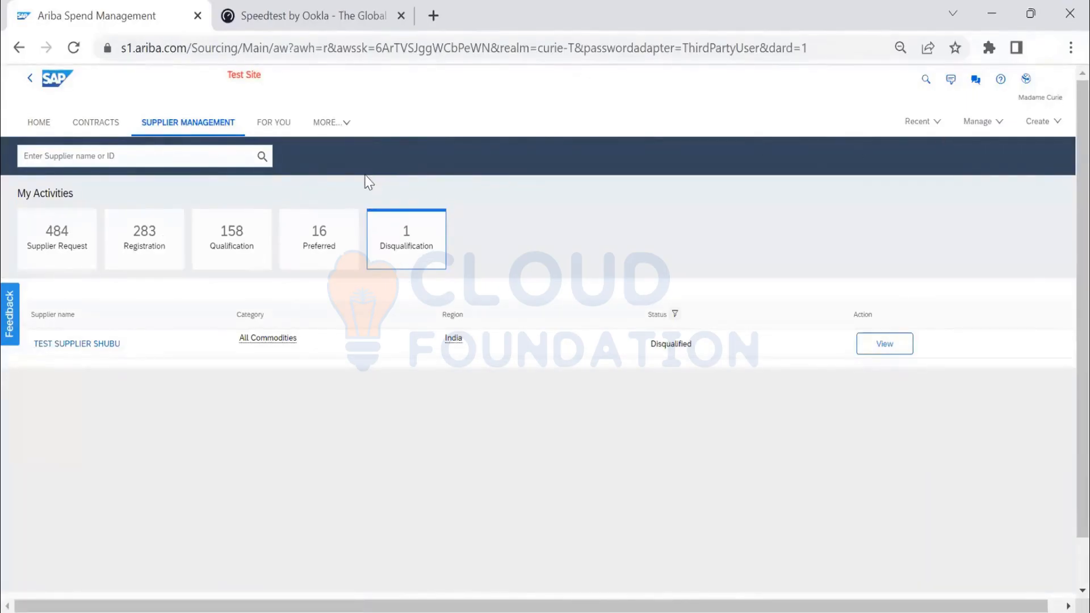
pyautogui.click(333, 124)
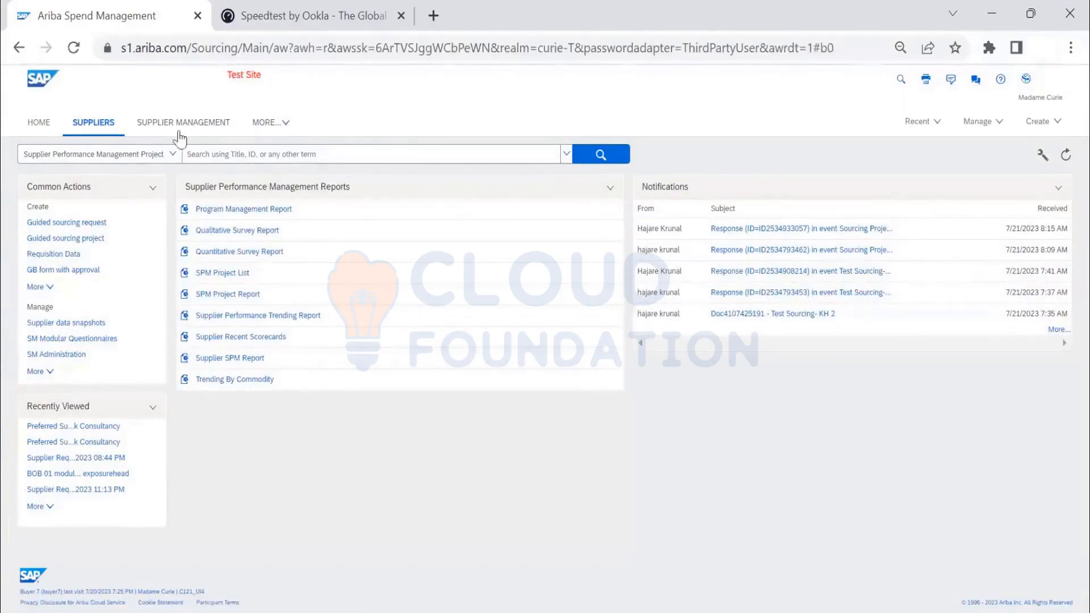
pyautogui.click(203, 129)
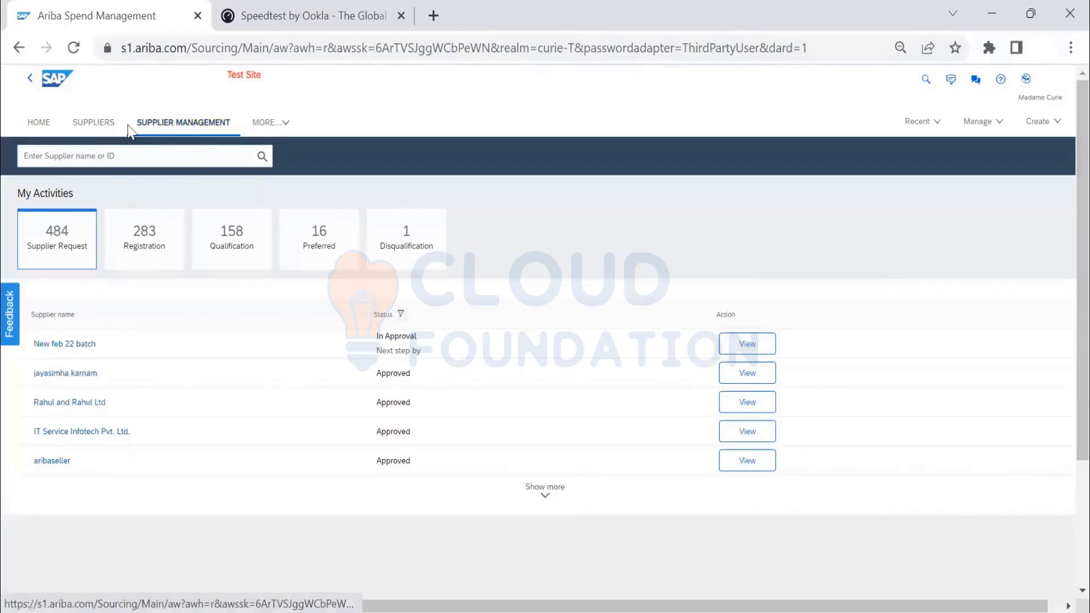
pyautogui.click(95, 123)
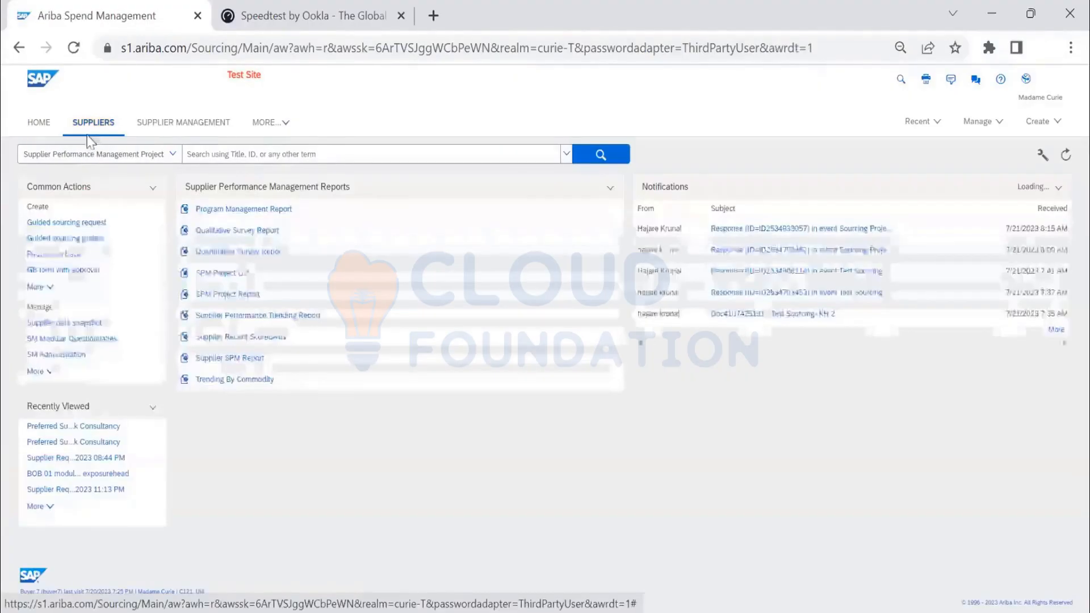
pyautogui.click(172, 155)
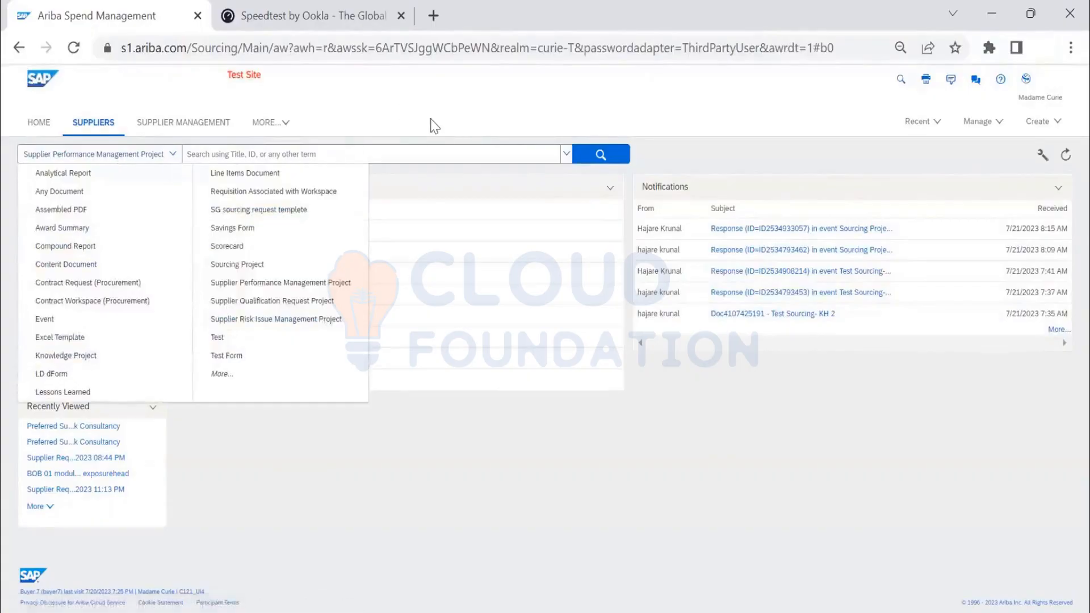
pyautogui.click(396, 139)
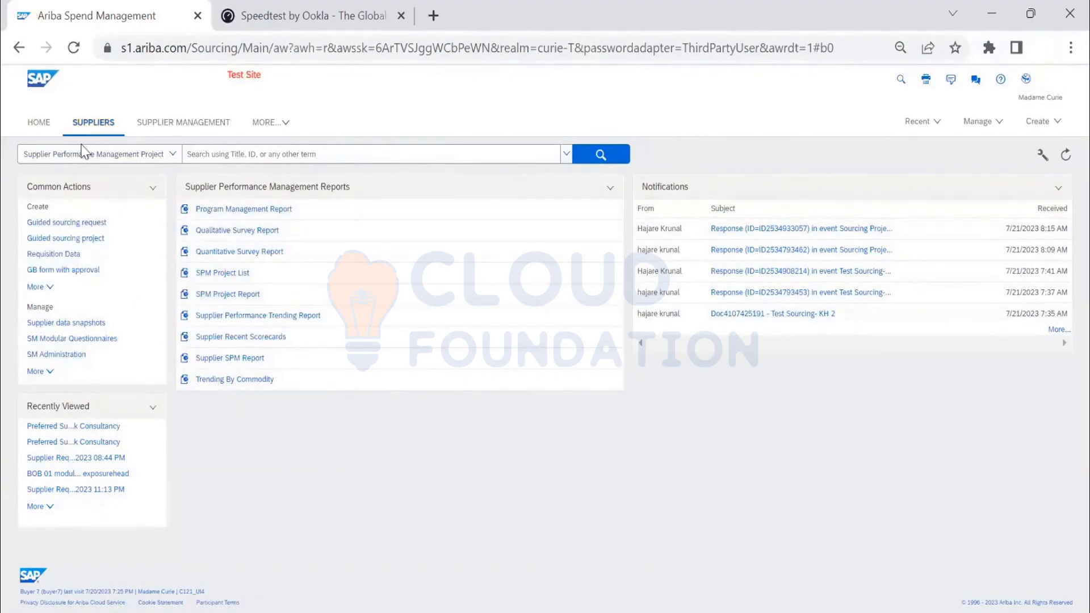
# - Open SM Administration and examine the file types for importing supplier-related data and the import summary for Suppliers
pyautogui.click(975, 125)
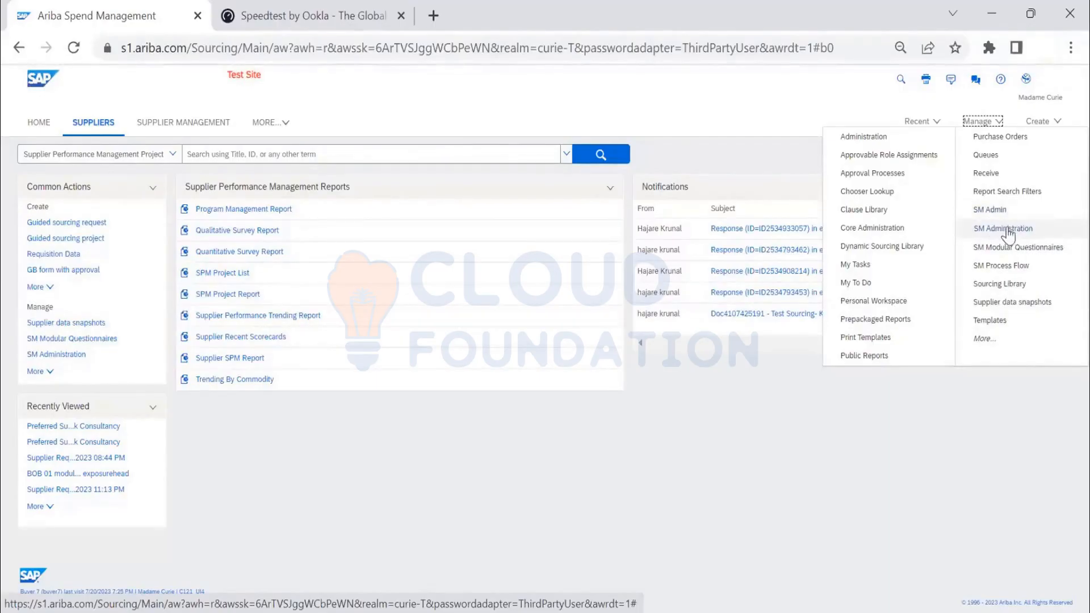
pyautogui.click(1008, 229)
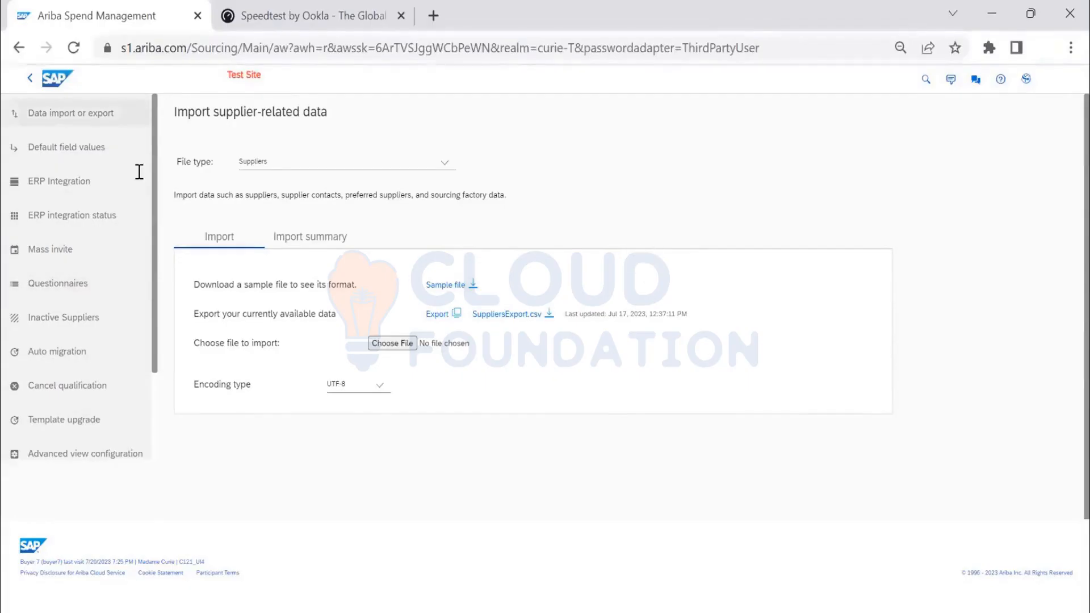
pyautogui.click(443, 165)
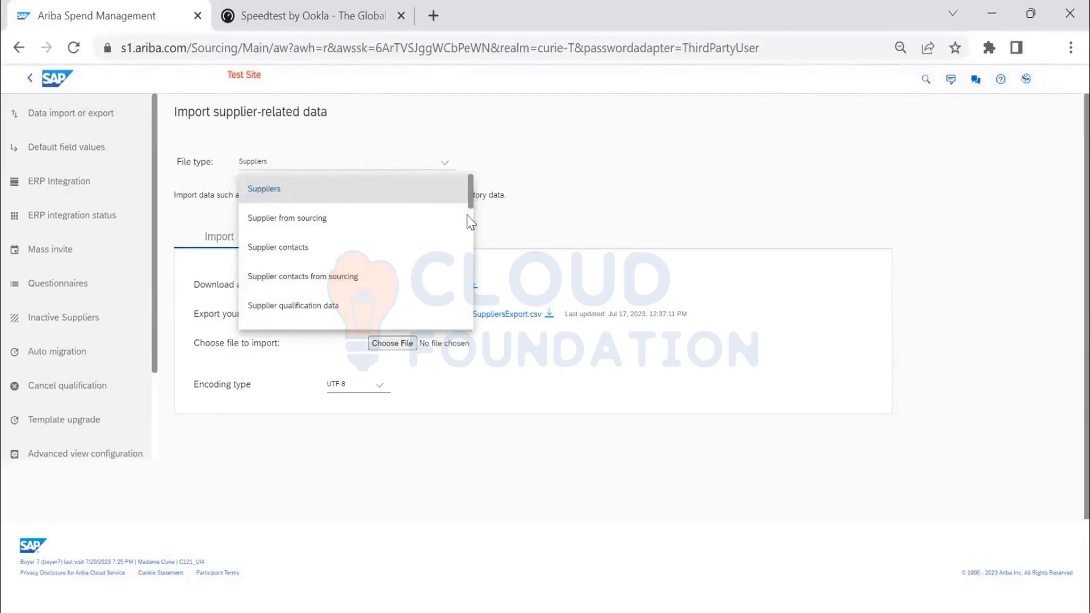
pyautogui.scroll(-5, 469, 224)
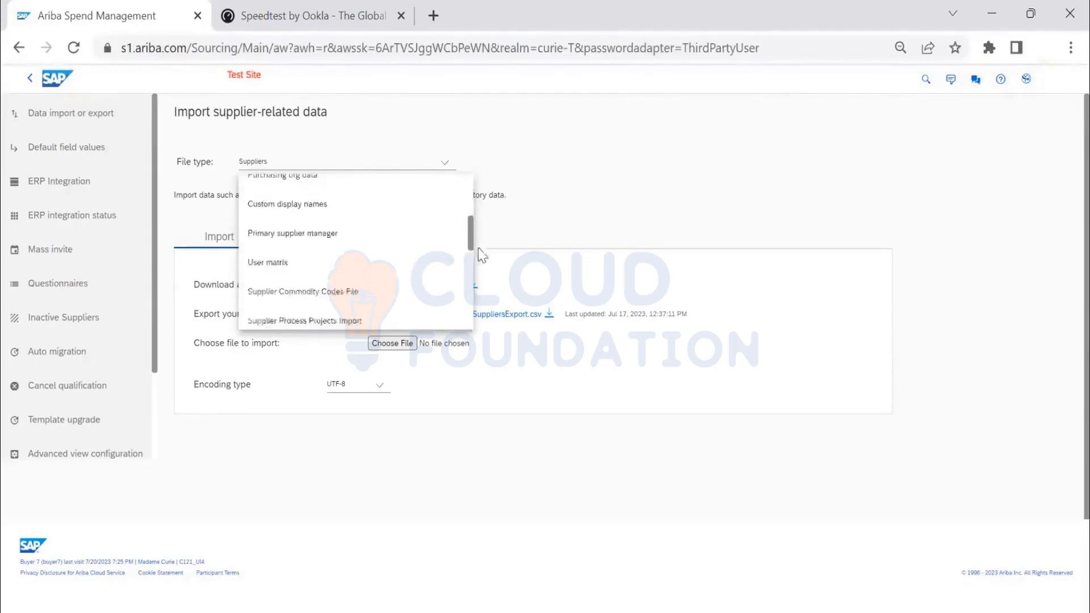
pyautogui.moveTo(485, 281); pyautogui.dragTo(478, 316)
pyautogui.scroll(10, 471, 225)
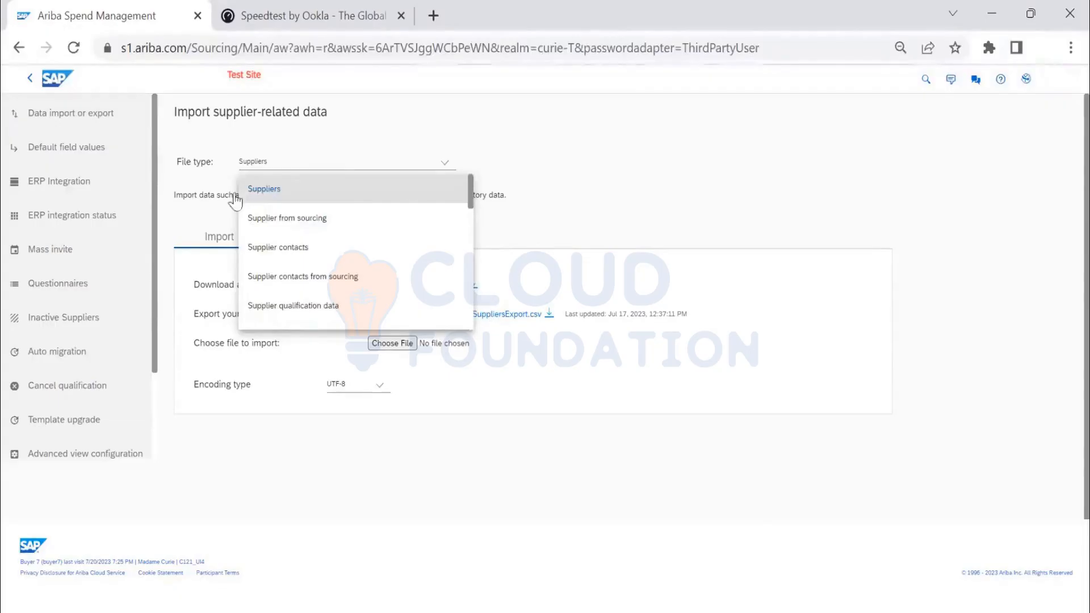
pyautogui.click(268, 193)
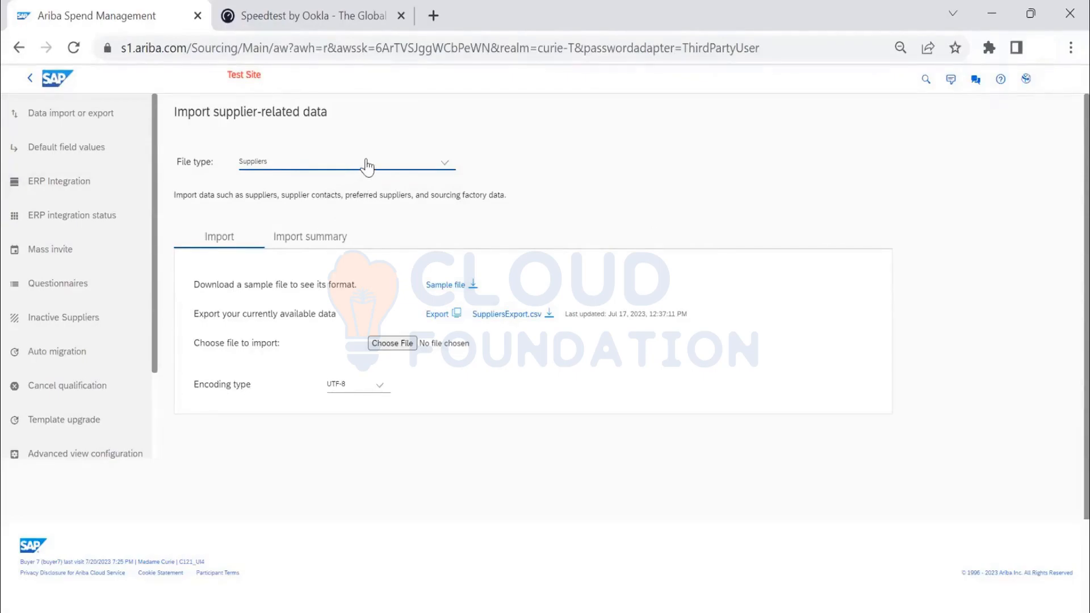
pyautogui.click(318, 244)
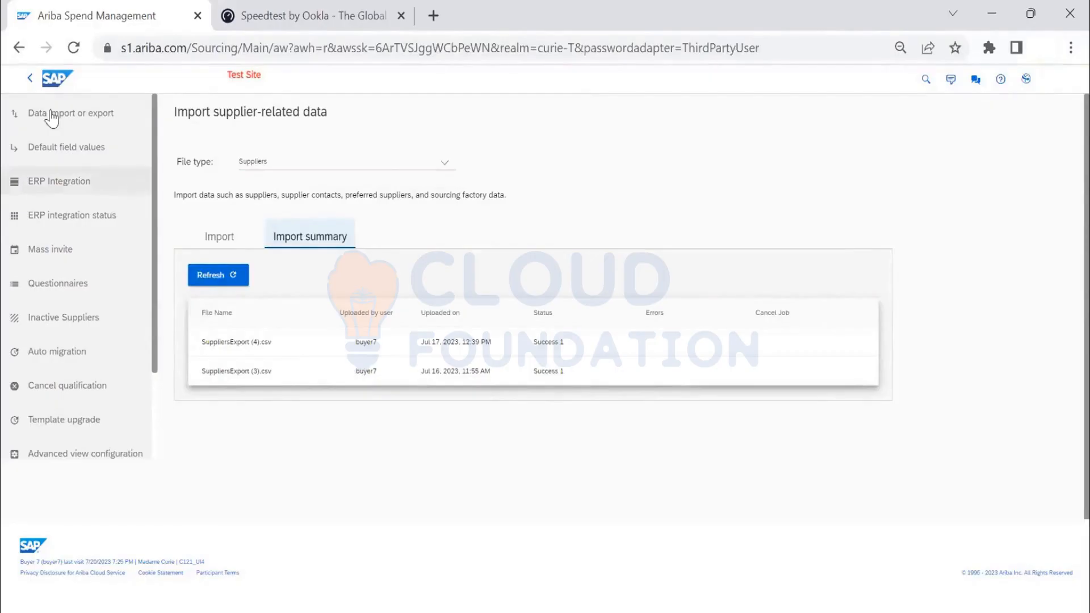
# - Download the sample import file for Supplier contacts and open it in Excel
pyautogui.click(425, 165)
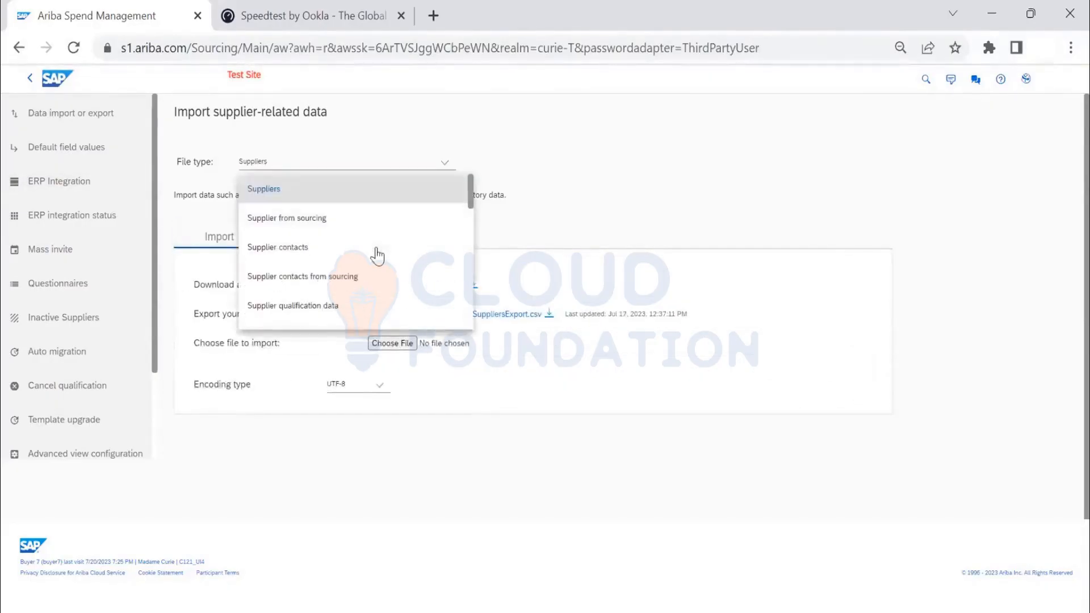
pyautogui.click(376, 246)
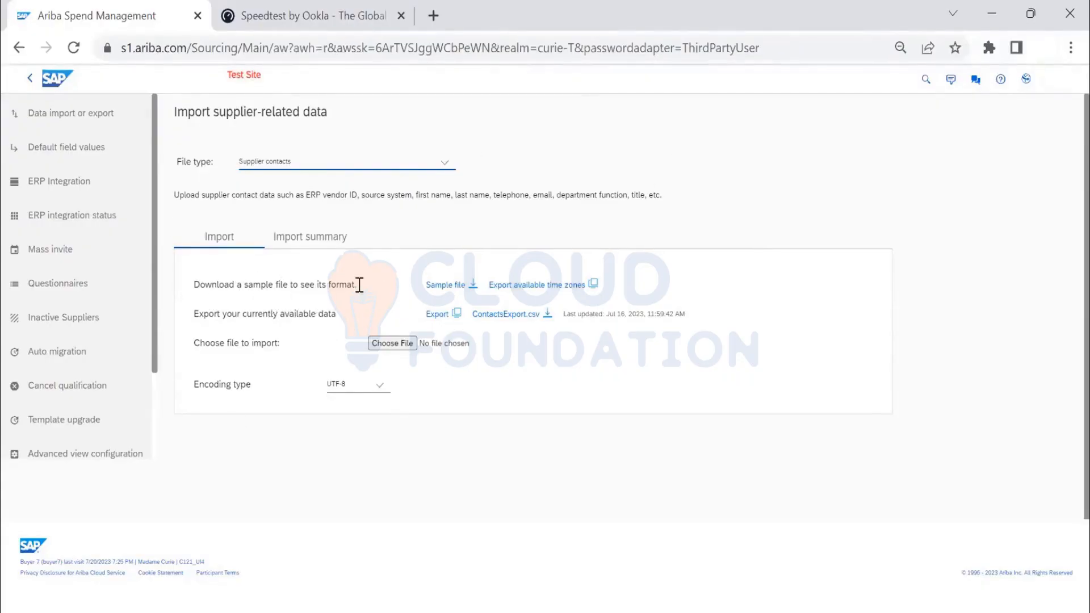
pyautogui.click(464, 287)
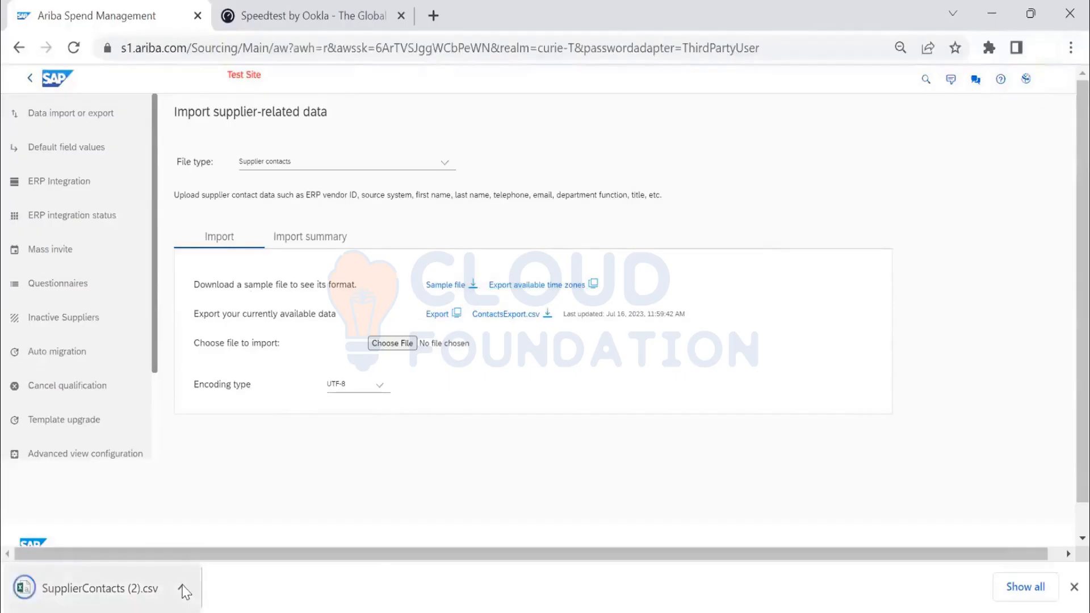
pyautogui.click(183, 588)
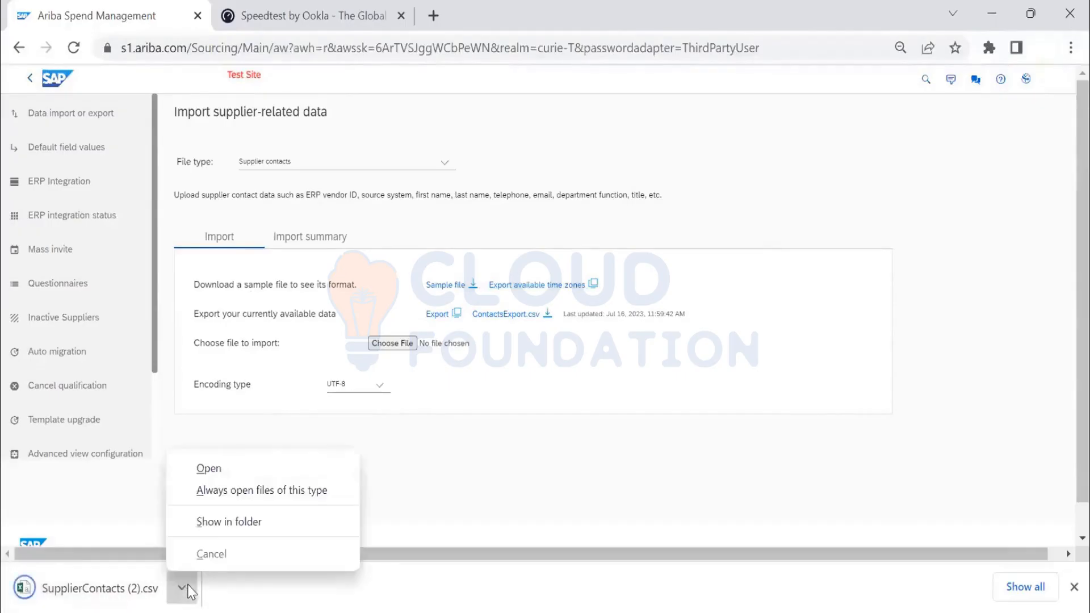
pyautogui.click(207, 469)
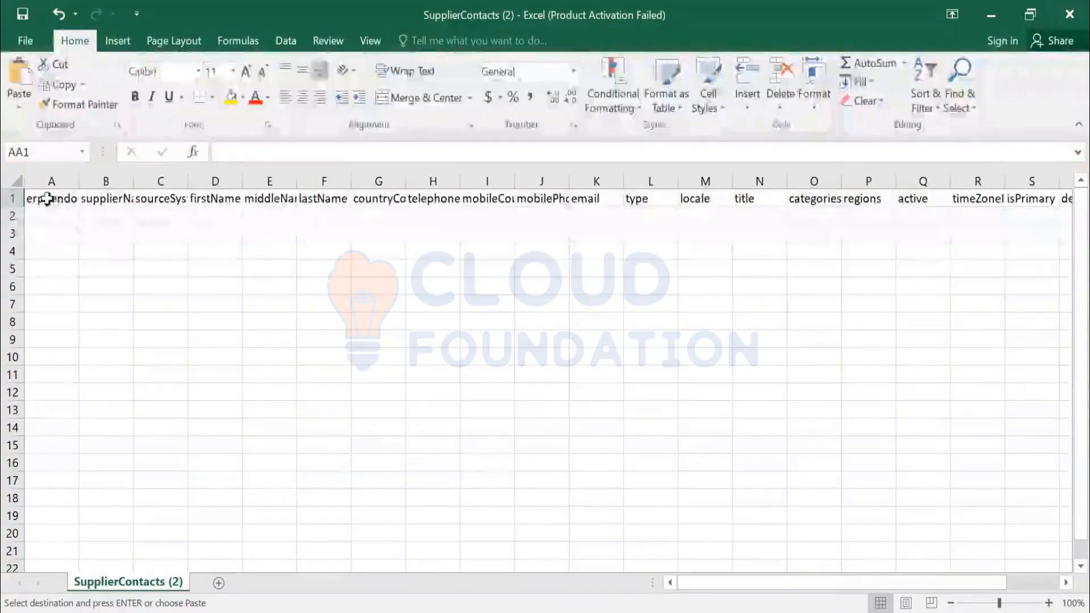
# - Examine the column headers in row 1 of the supplier contacts sample, from erpVendorId through the last column
pyautogui.click(47, 198)
pyautogui.press('Down')
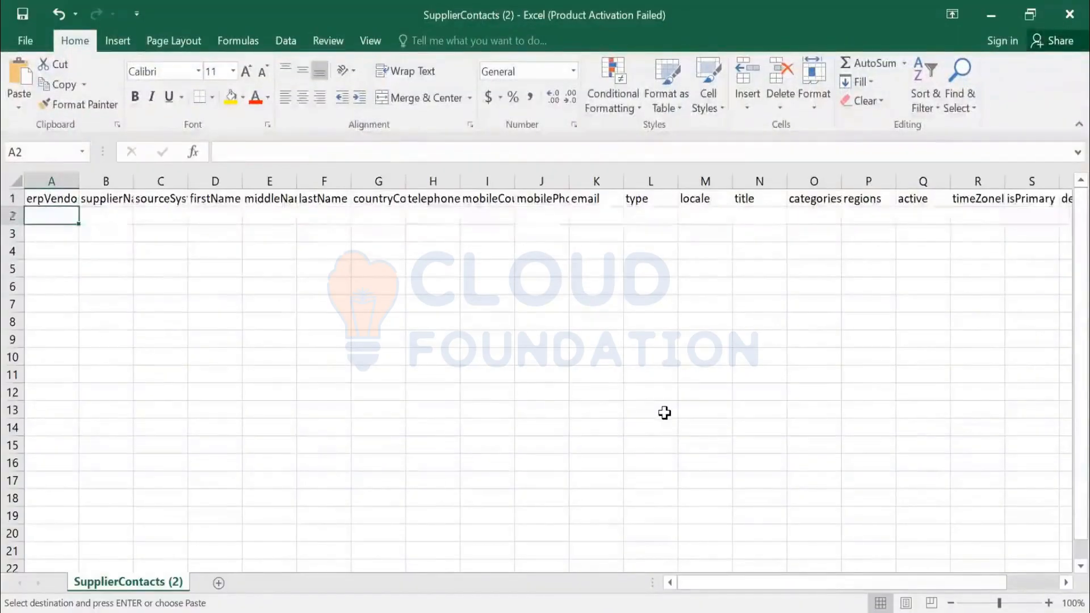
pyautogui.press('Up')
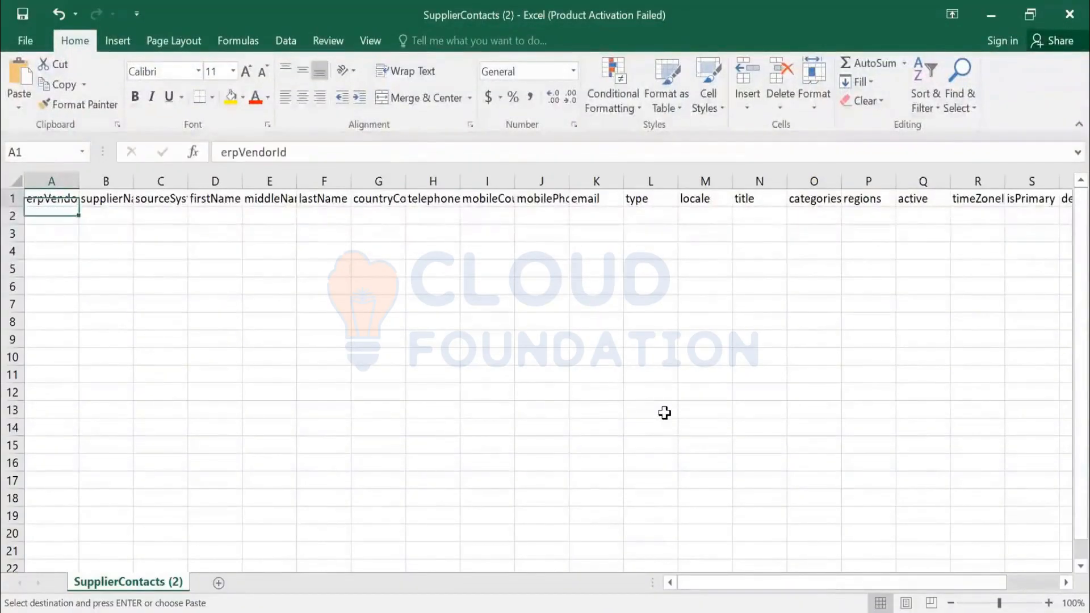
pyautogui.press('Right')
pyautogui.press('Left')
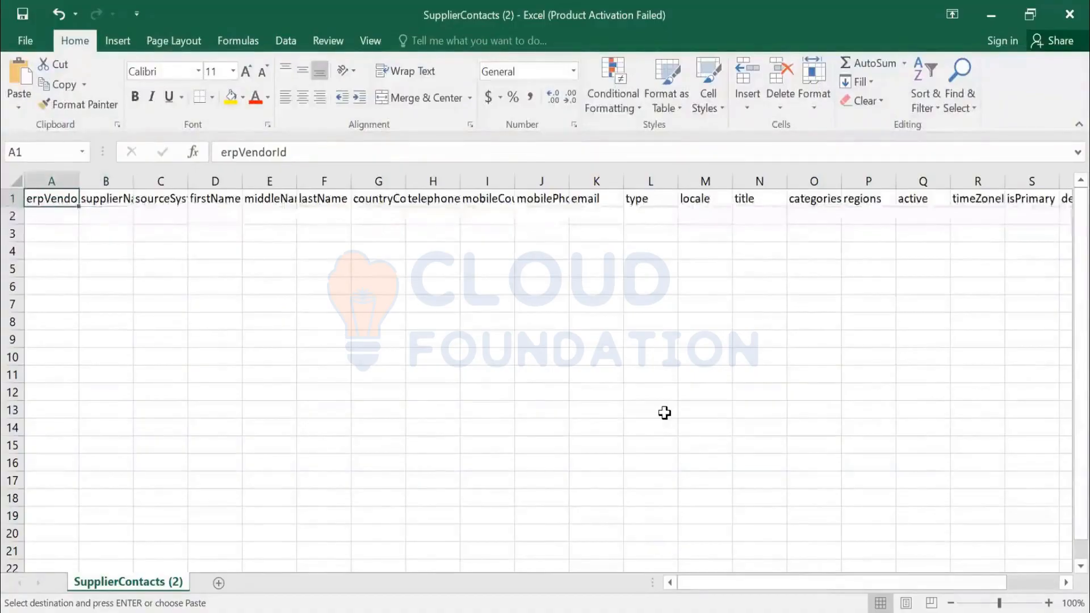
pyautogui.press('Right')
pyautogui.press('Right')
pyautogui.press('Right')
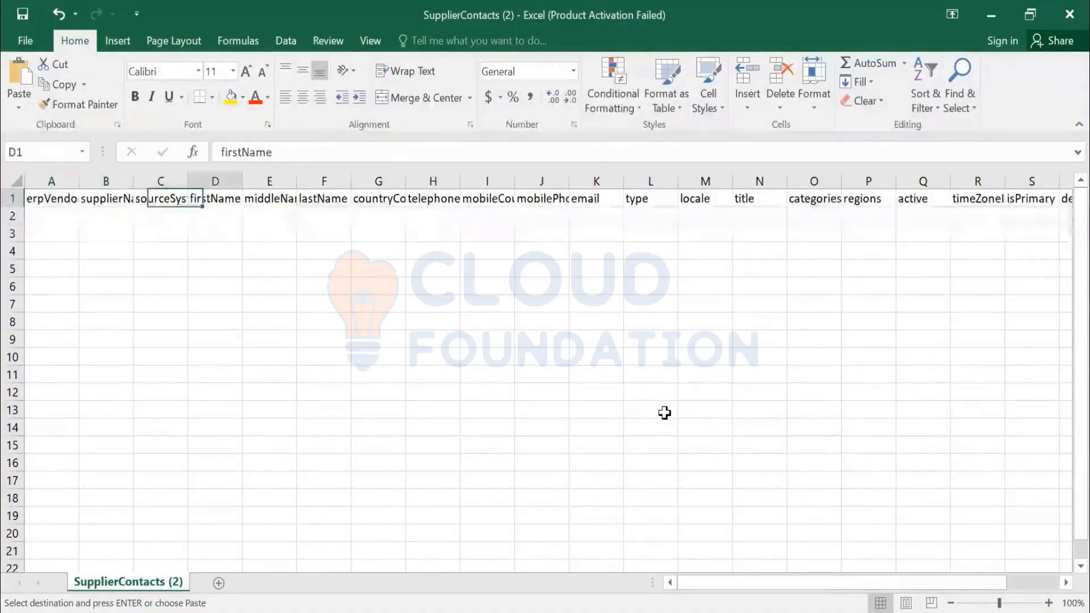
pyautogui.press('Right')
pyautogui.press('Right')
pyautogui.press('Right')
pyautogui.press('Right')
pyautogui.press('Right')
pyautogui.press('Right')
pyautogui.press('Right')
pyautogui.press('Right')
pyautogui.press('Right')
pyautogui.press('Right')
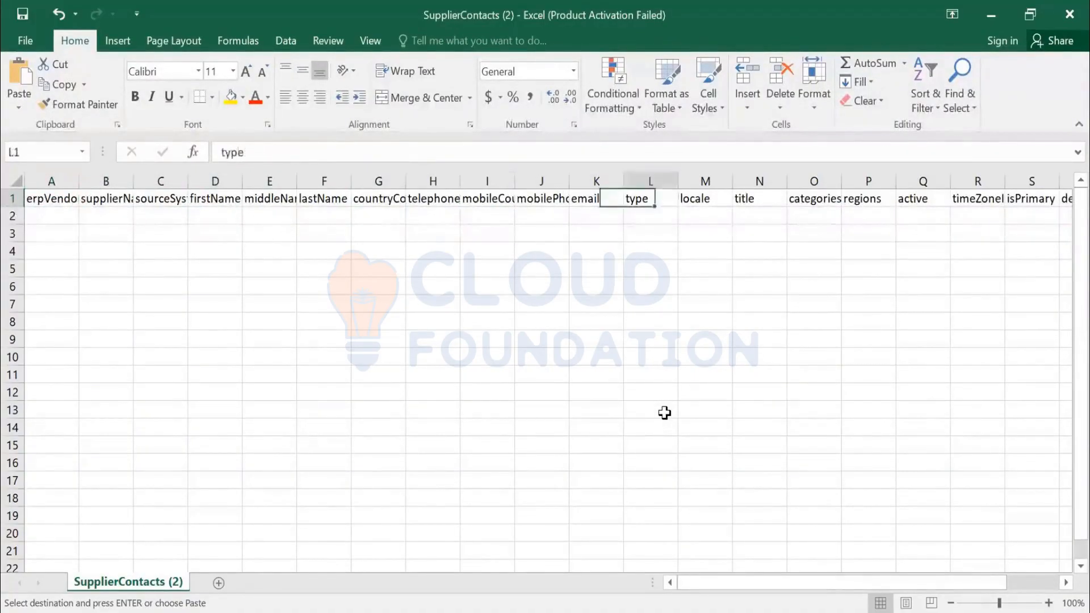
pyautogui.press('Right')
pyautogui.press('Right')
pyautogui.press('Right')
pyautogui.press('Right')
pyautogui.press('Right')
pyautogui.press('Right')
pyautogui.press('Right')
pyautogui.press('Right')
pyautogui.press('Right')
pyautogui.press('Right')
pyautogui.press('Right')
pyautogui.press('Right')
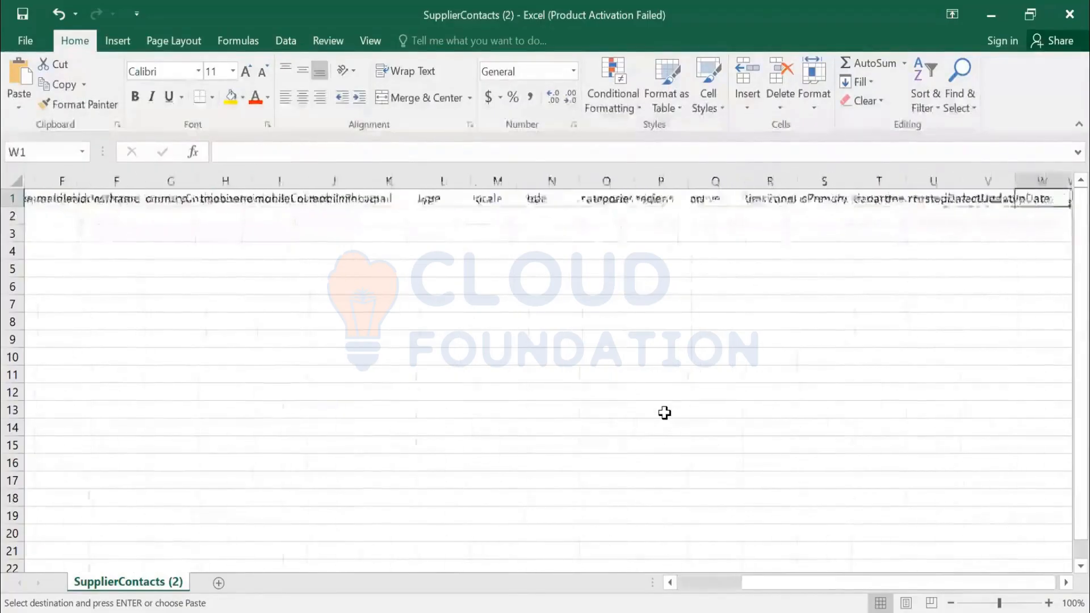
pyautogui.press('Home')
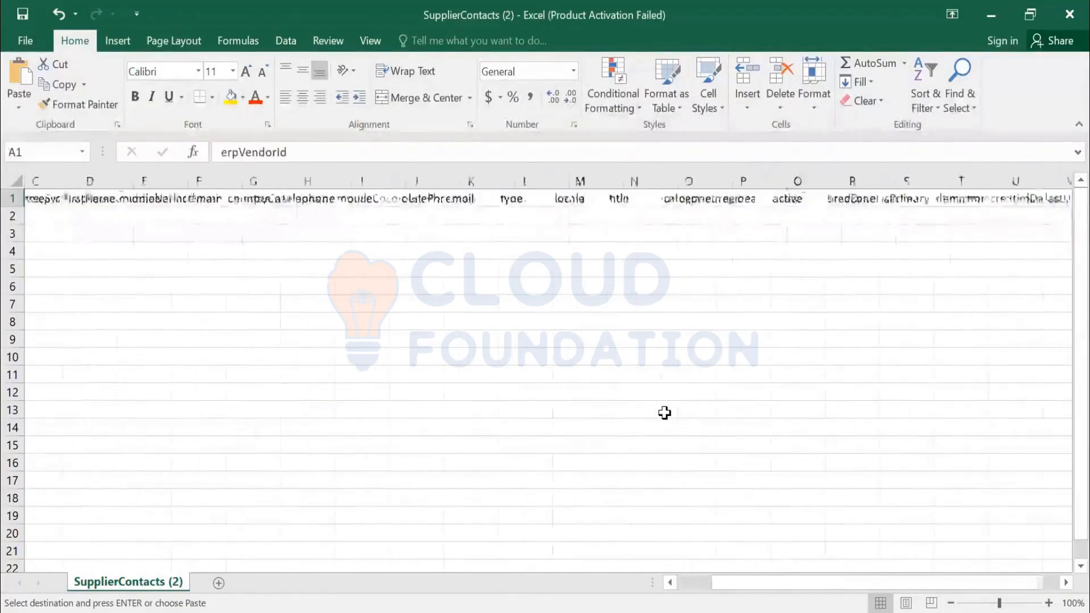
# - Enter VRDXLJLKDFSJLDAS as a placeholder erpVendorId in cell A2
pyautogui.press('Down')
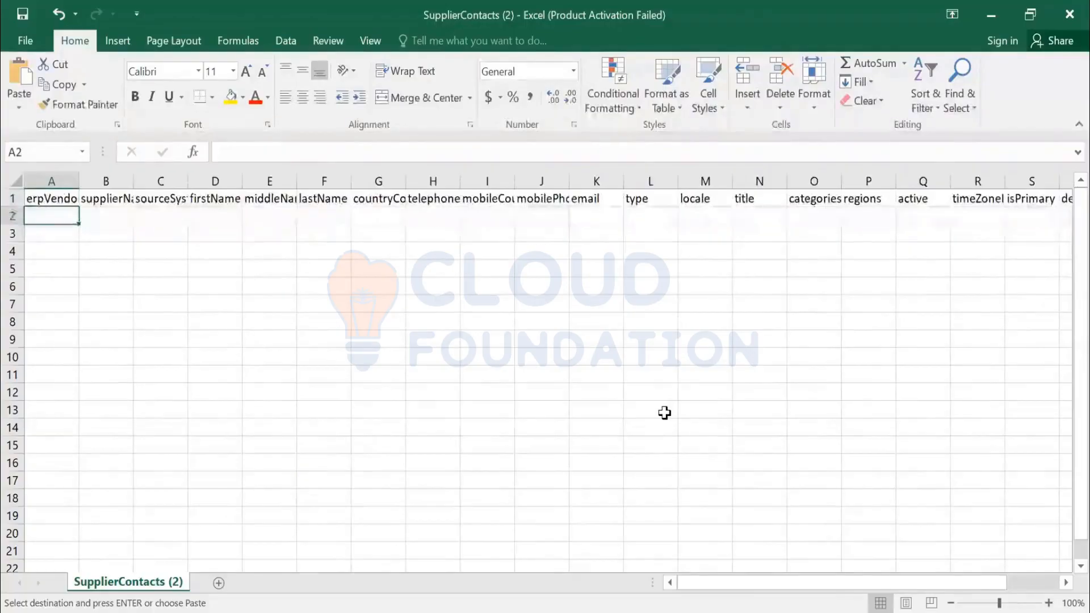
pyautogui.write('VRD')
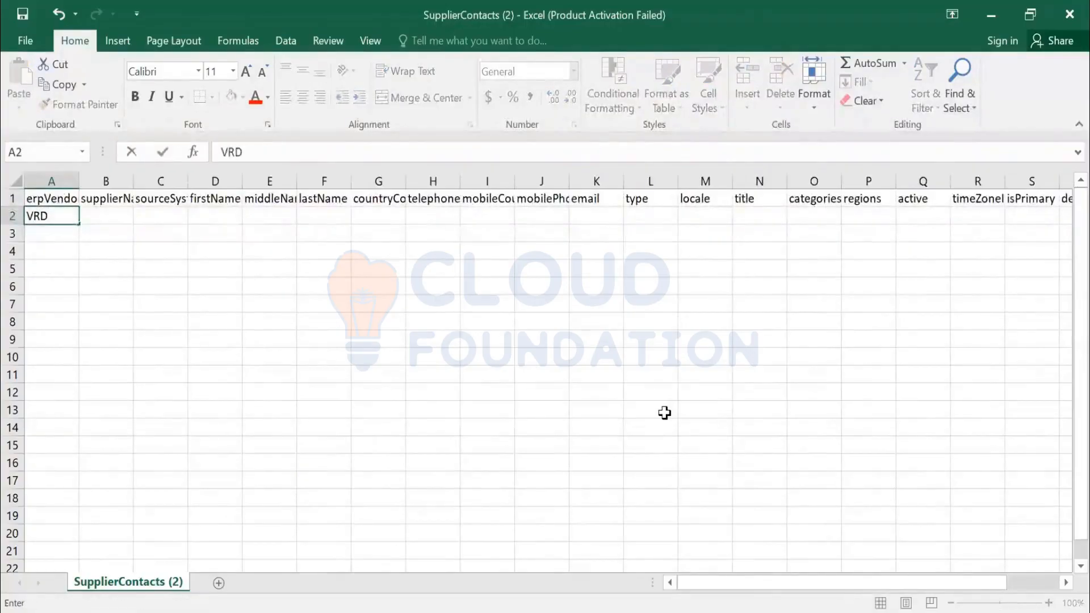
pyautogui.write('XLJLKDFSJLDAS')
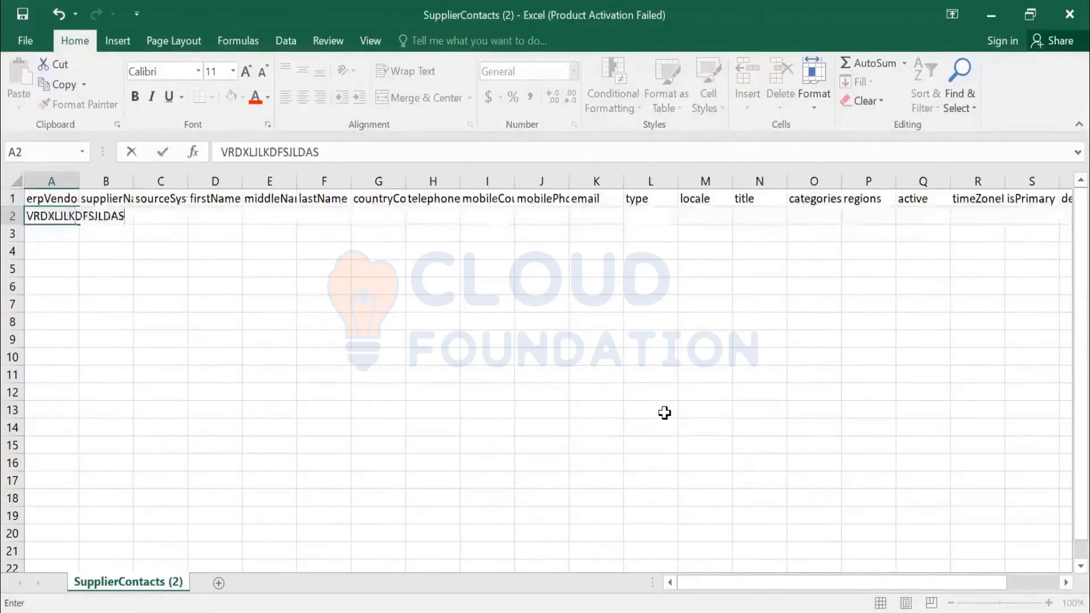
# - Examine the contact fields across row 2, from supplier name through the department column
pyautogui.press('Tab')
pyautogui.press('Tab')
pyautogui.press('Tab')
pyautogui.press('Tab')
pyautogui.press('Tab')
pyautogui.press('Tab')
pyautogui.press('Tab')
pyautogui.press('Tab')
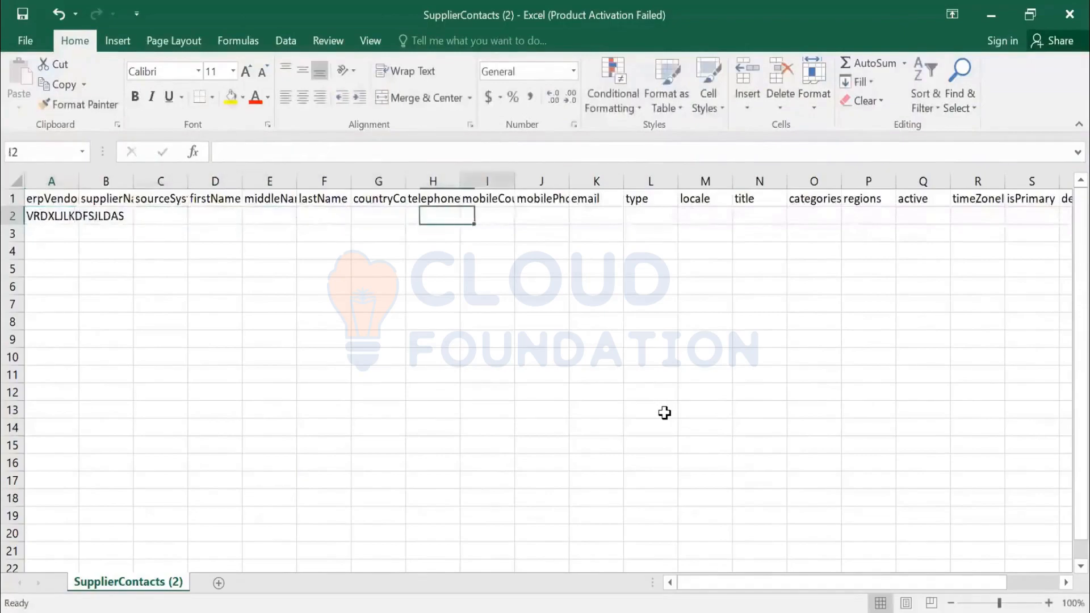
pyautogui.press('Tab')
pyautogui.press('Tab')
pyautogui.press('Tab')
pyautogui.press('Tab')
pyautogui.press('Tab')
pyautogui.press('Tab')
pyautogui.press('Tab')
pyautogui.press('Tab')
pyautogui.press('Tab')
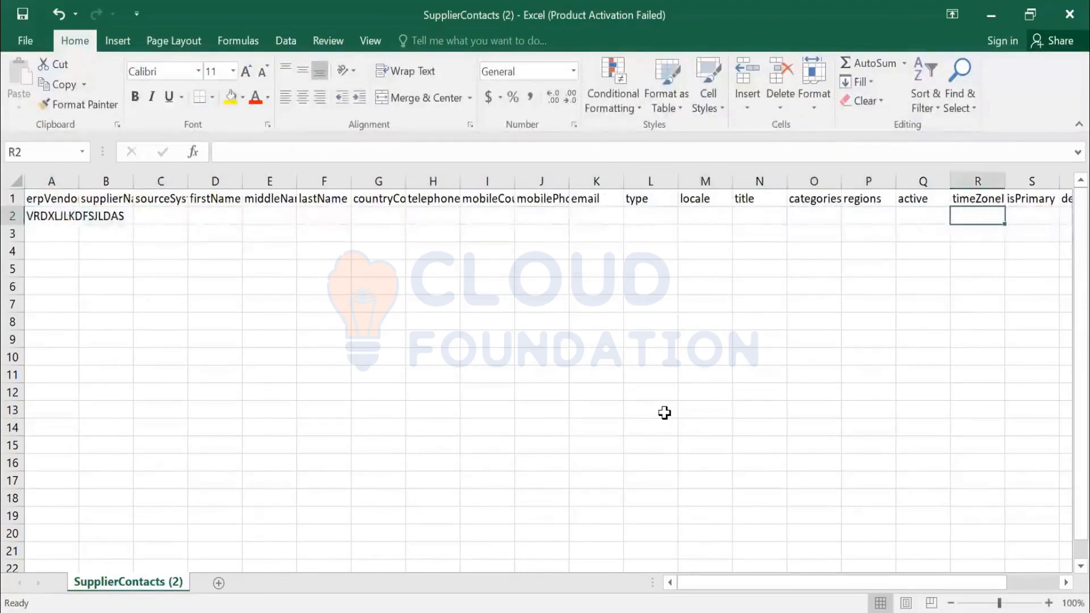
pyautogui.press('Tab')
pyautogui.press('Tab')
pyautogui.hotkey('shift', 'Tab')
pyautogui.hotkey('shift', 'Tab')
pyautogui.hotkey('shift', 'Tab')
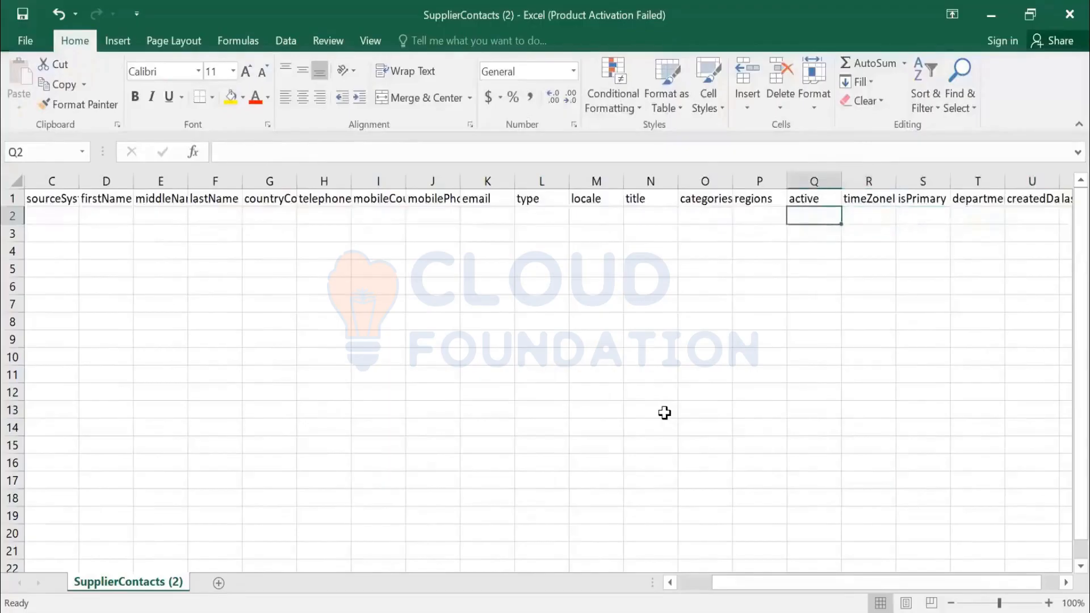
pyautogui.hotkey('shift', 'Tab')
pyautogui.hotkey('shift', 'Tab')
pyautogui.hotkey('shift', 'Tab')
pyautogui.hotkey('shift', 'Tab')
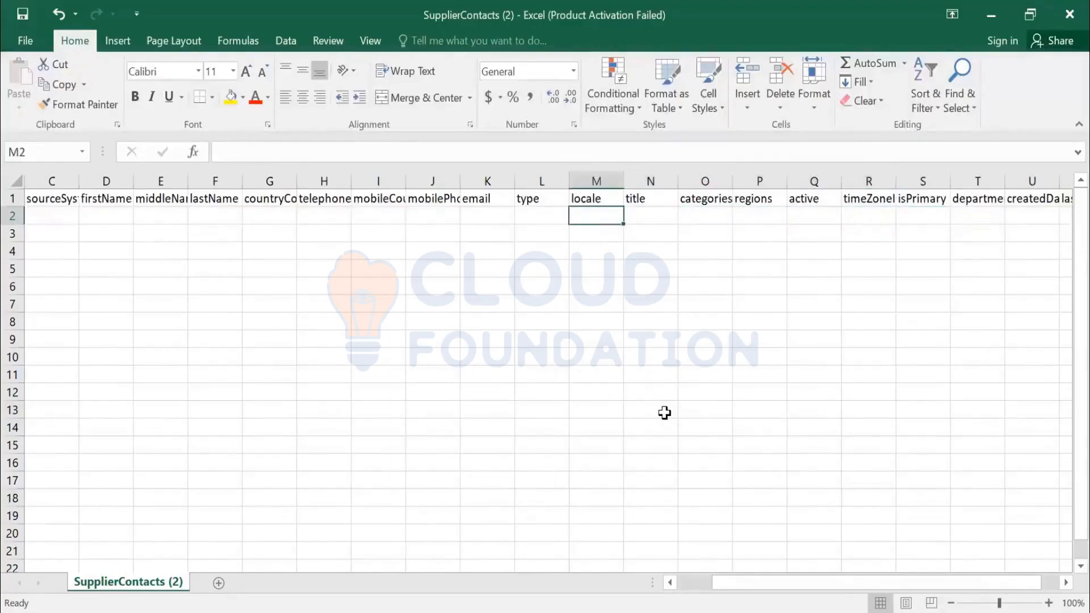
# - Widen the erpVendorId column to fit its contents
pyautogui.press('Home')
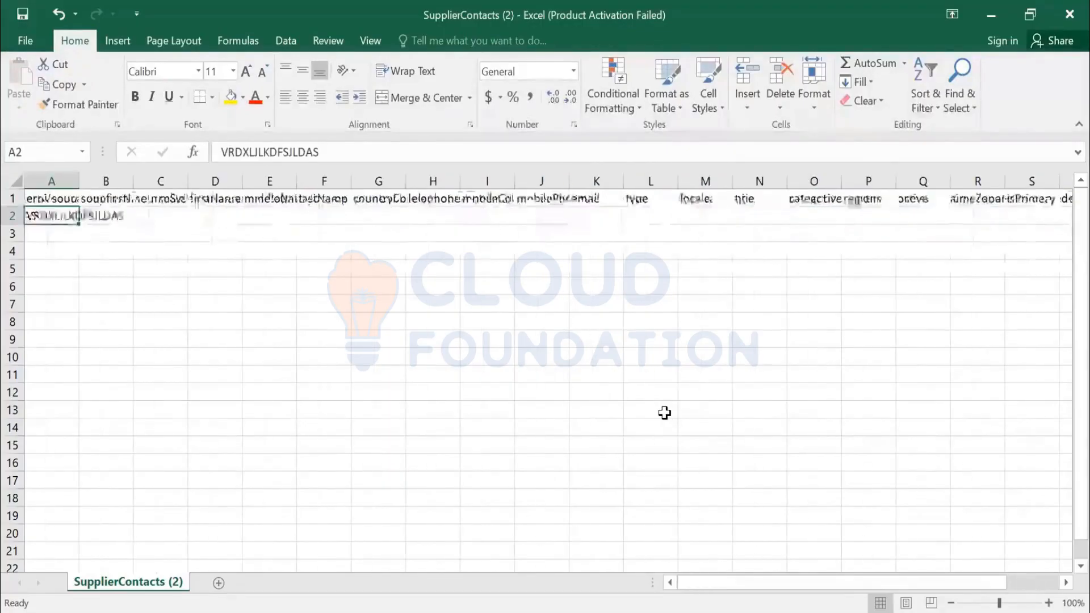
pyautogui.doubleClick(77, 181)
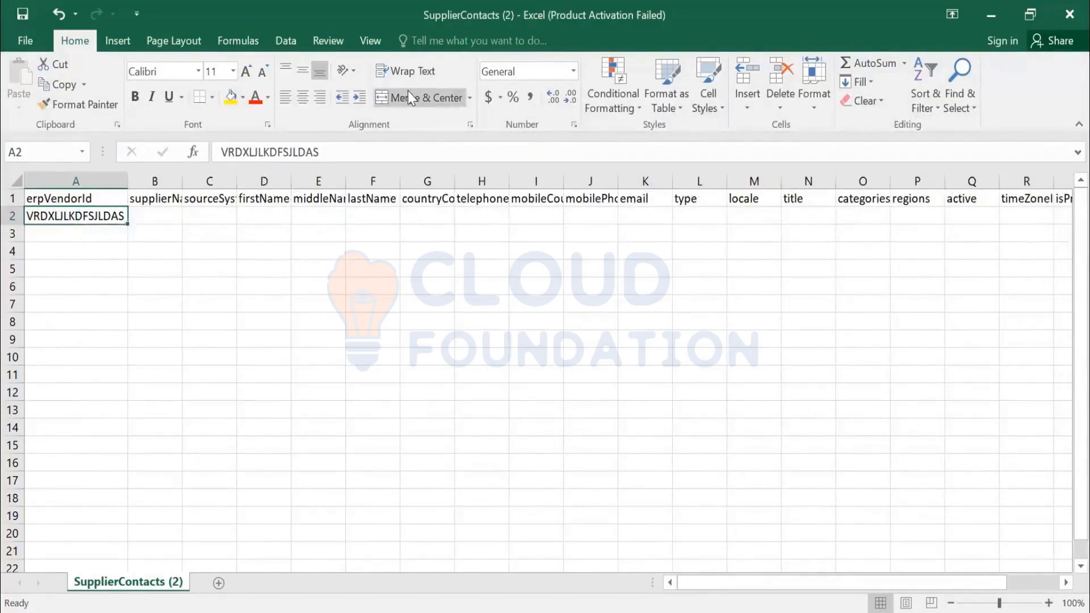
pyautogui.hotkey('alt', 'Tab')
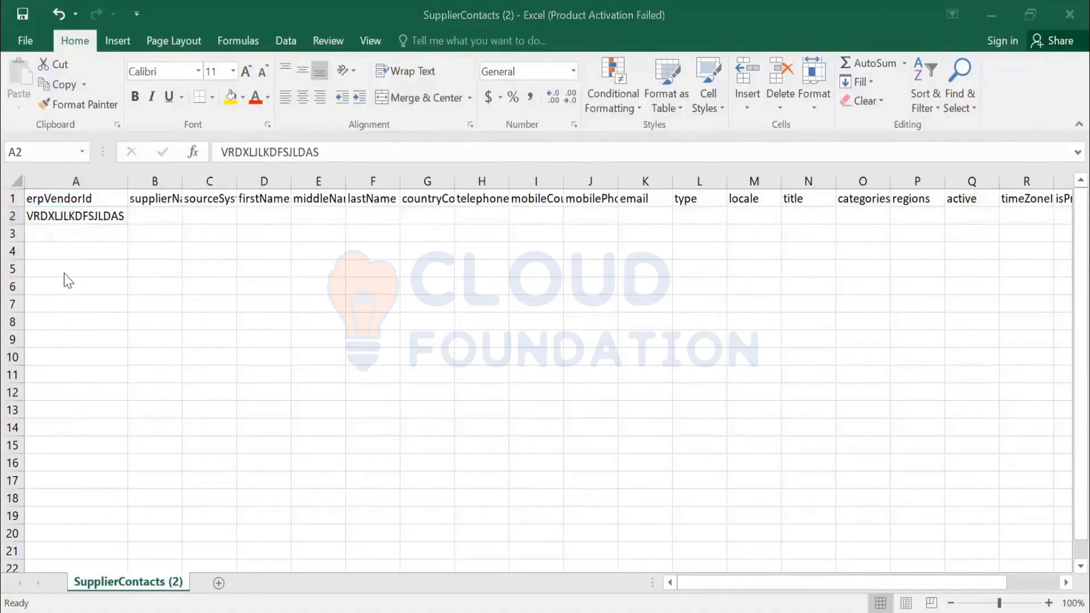
pyautogui.hotkey('alt', 'Tab')
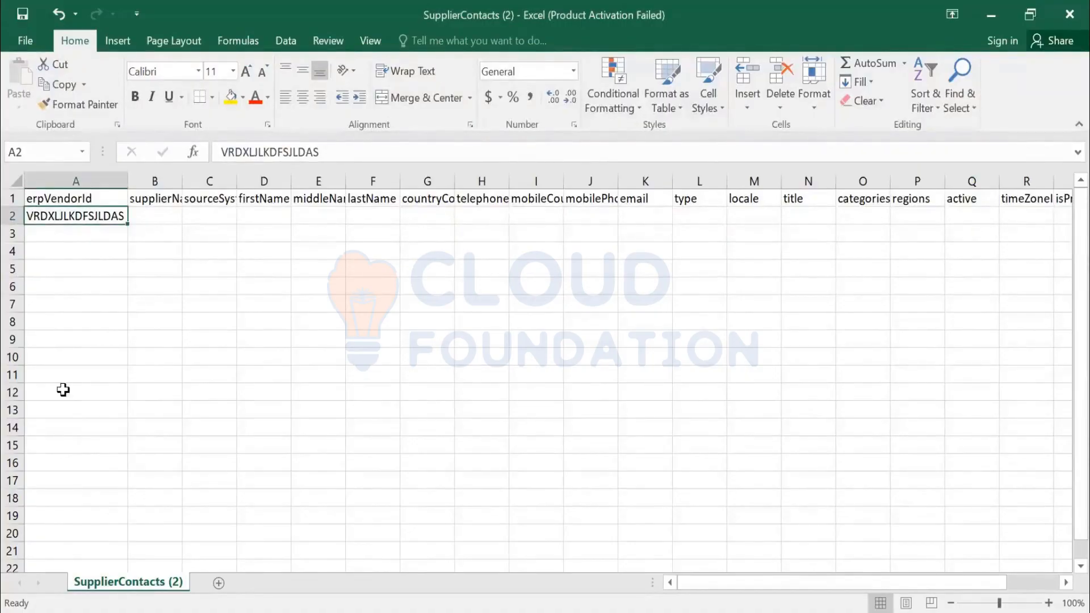
pyautogui.hotkey('alt', 'Tab')
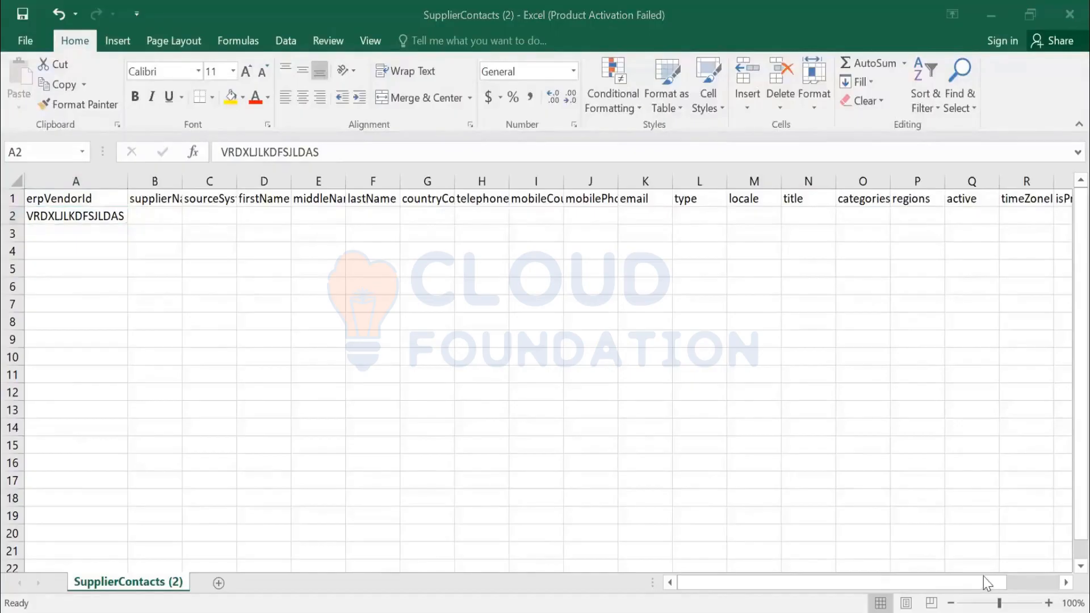
pyautogui.hotkey('alt', 'Tab')
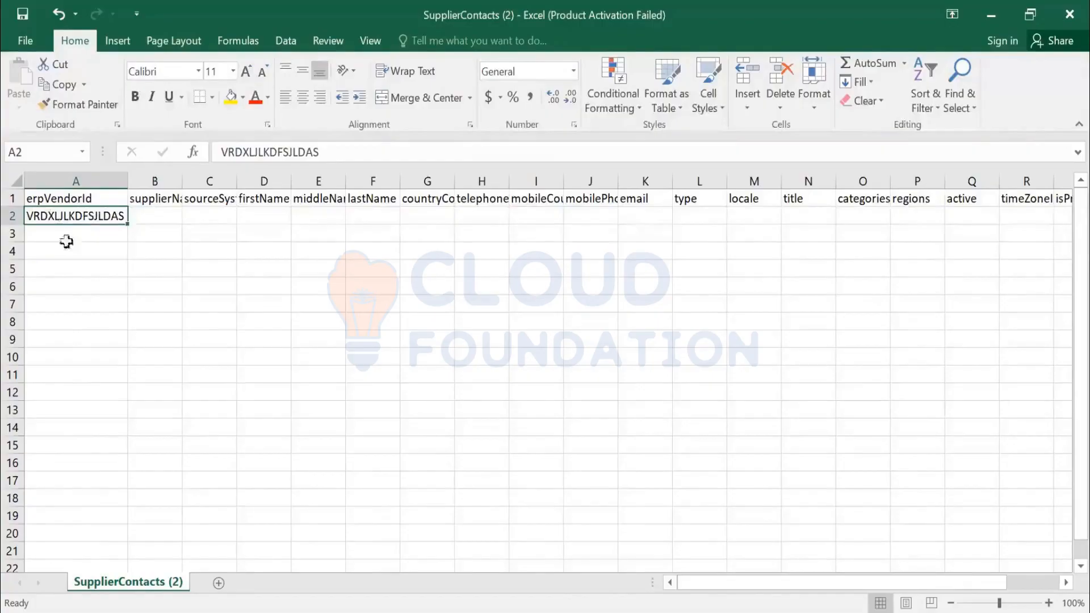
# - Replace the erpVendorId in A2 with VRD12345 and enter S000124 in A3
pyautogui.click(12, 217)
pyautogui.click(39, 219)
pyautogui.write('VRD')
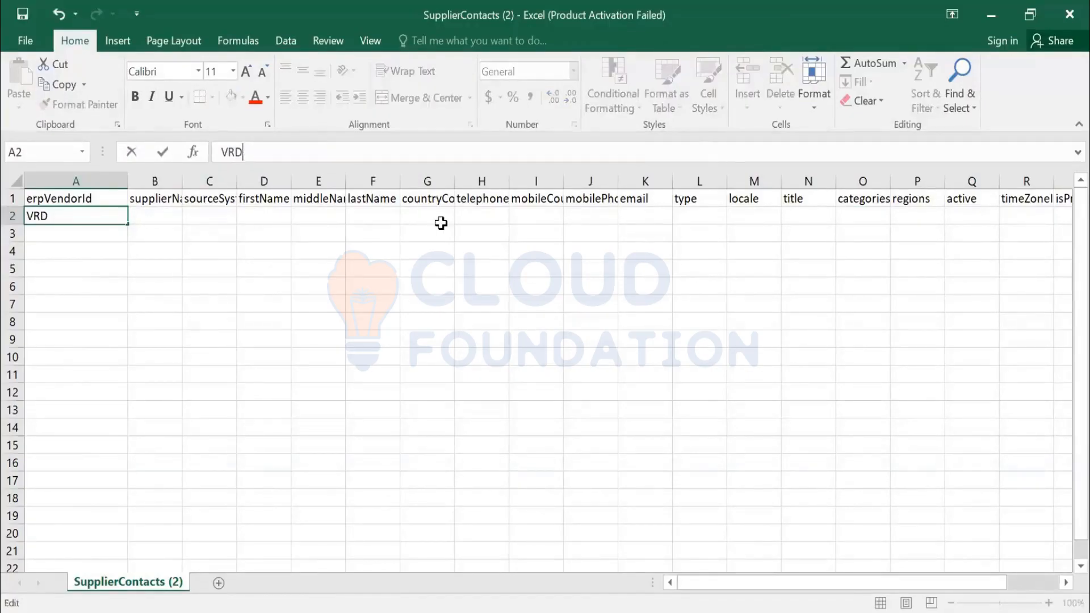
pyautogui.write('12345')
pyautogui.press('Return')
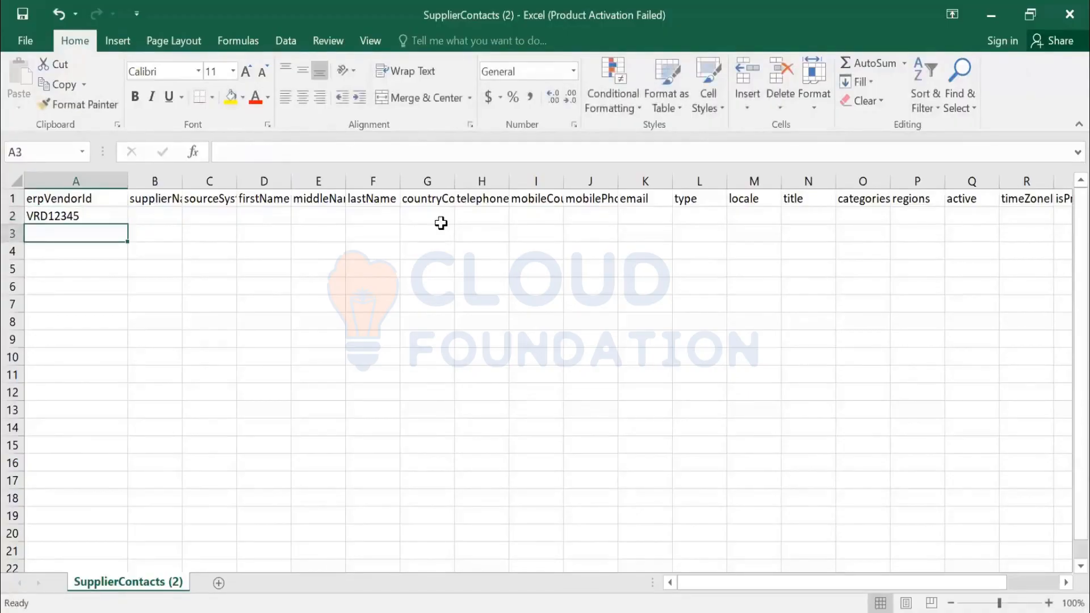
pyautogui.write('S00012')
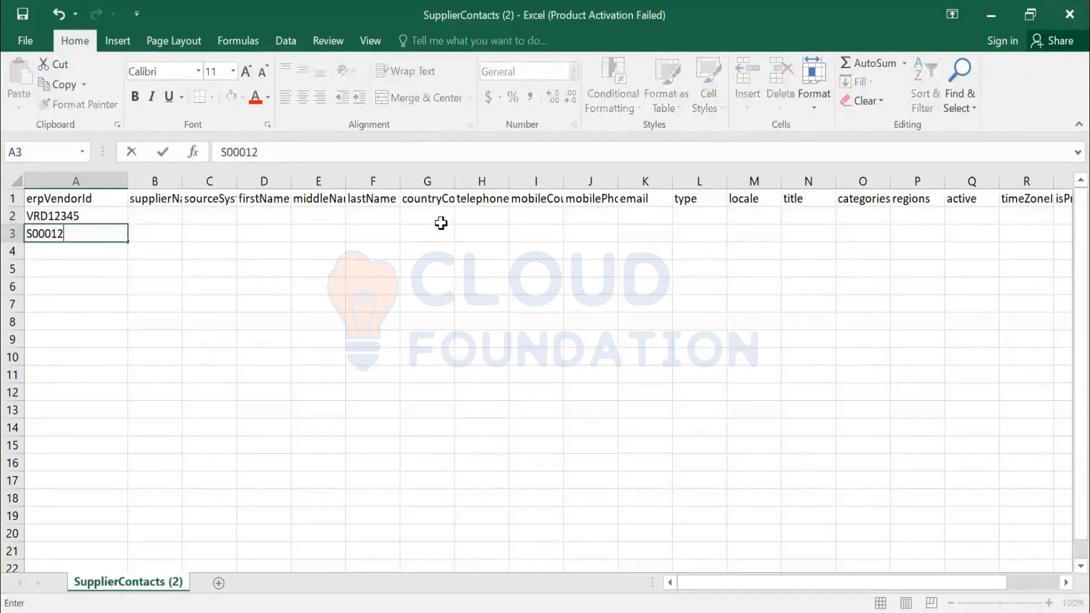
pyautogui.write('4')
pyautogui.press('Return')
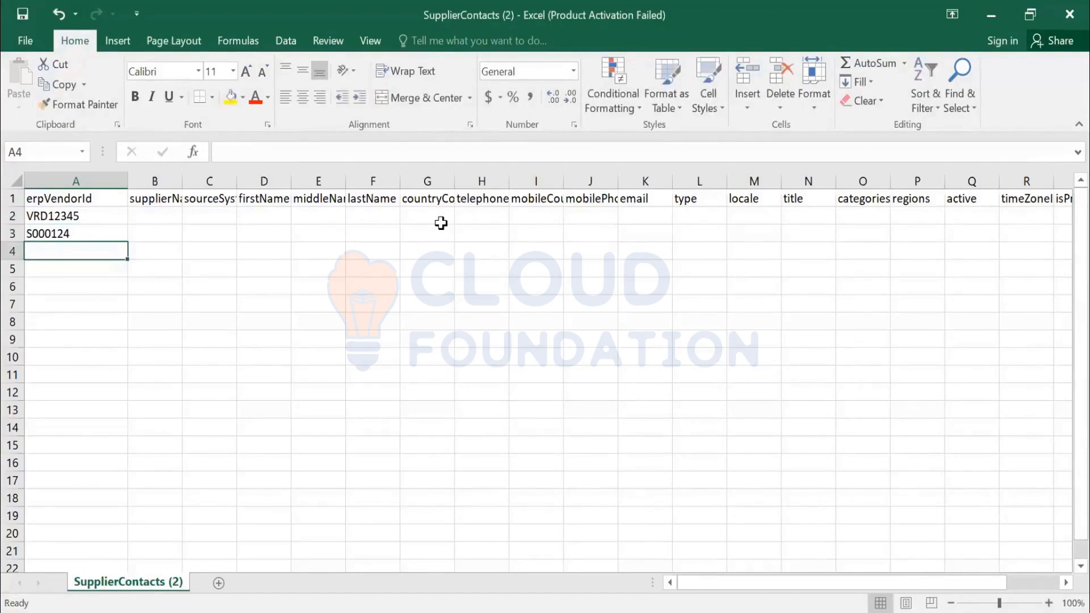
# - Enter the vendor ID 400000 in A4 and 000020001 in A5, stored as text to keep its leading zeros
pyautogui.write('0000012')
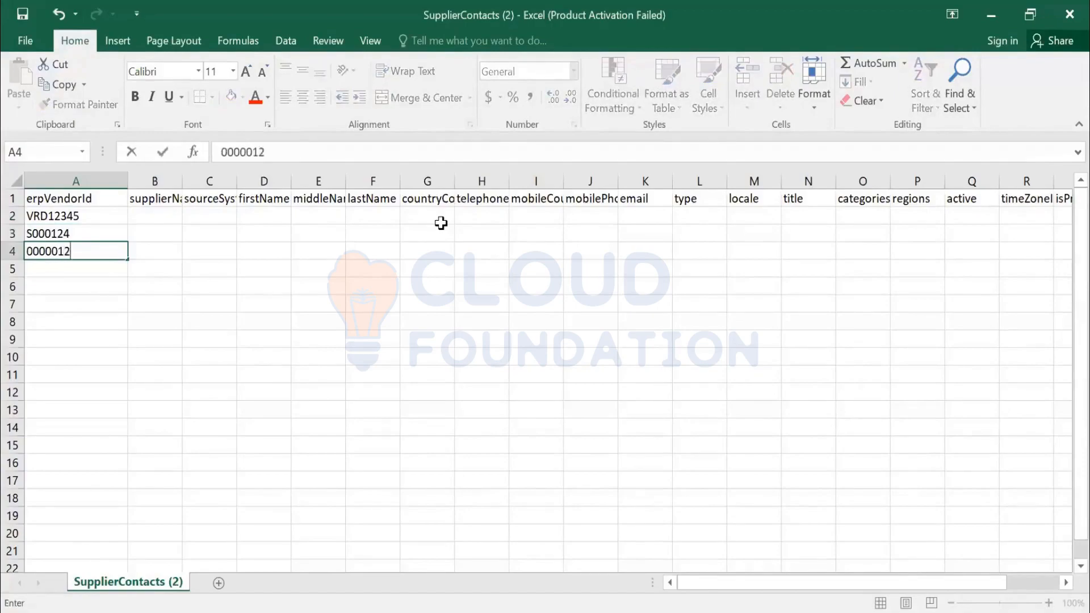
pyautogui.press('BackSpace')
pyautogui.press('BackSpace')
pyautogui.write('400000')
pyautogui.press('Return')
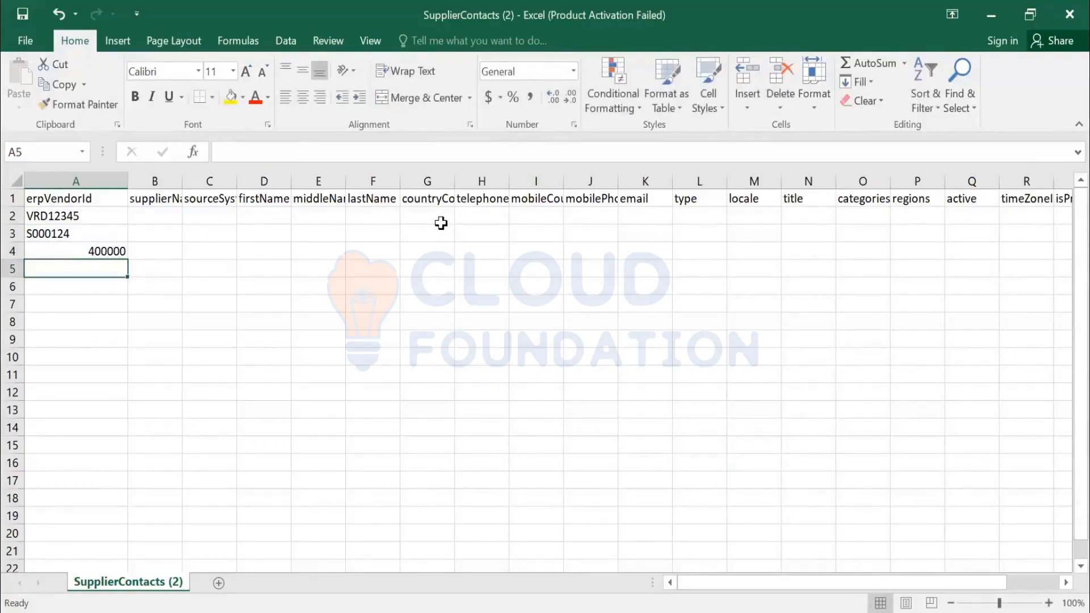
pyautogui.write("'000020")
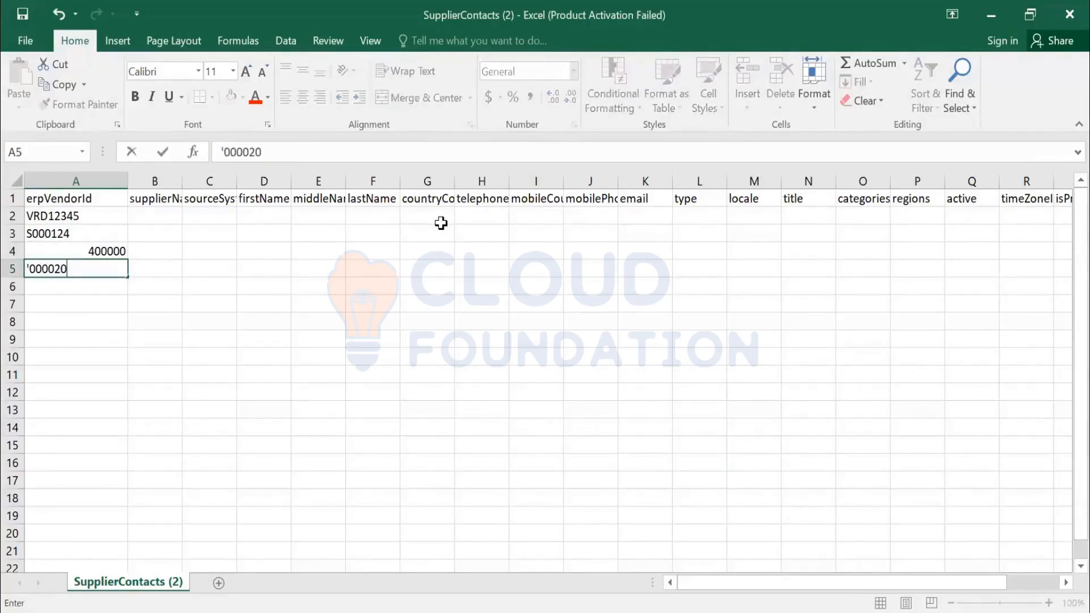
pyautogui.write('001')
pyautogui.hotkey('ctrl', 'Return')
# - Correct the vendor ID in cell A2 to VDR12345
pyautogui.press('Up')
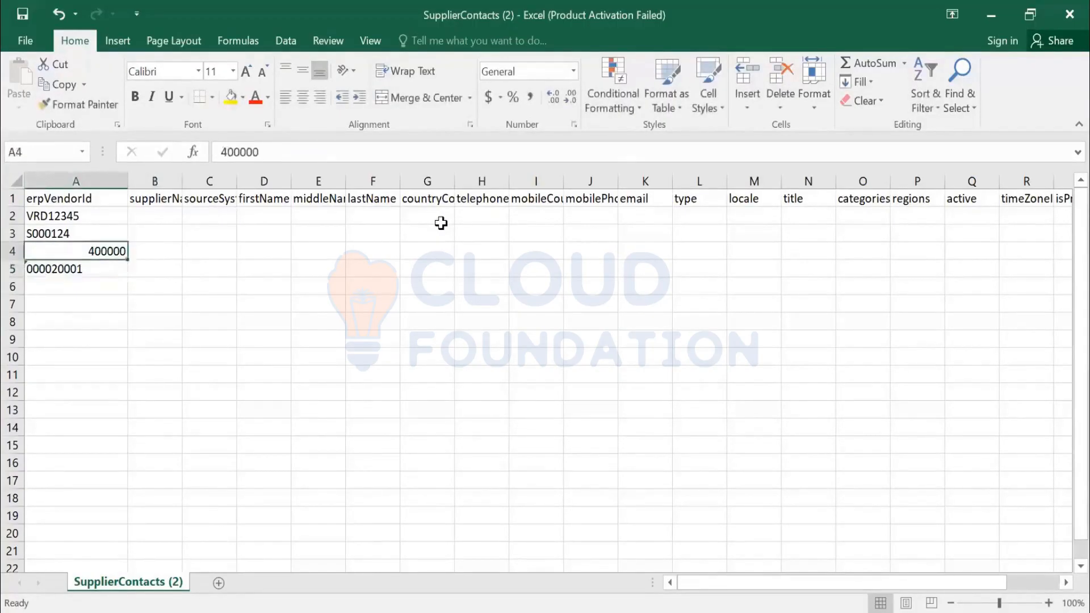
pyautogui.press('Up')
pyautogui.press('Up')
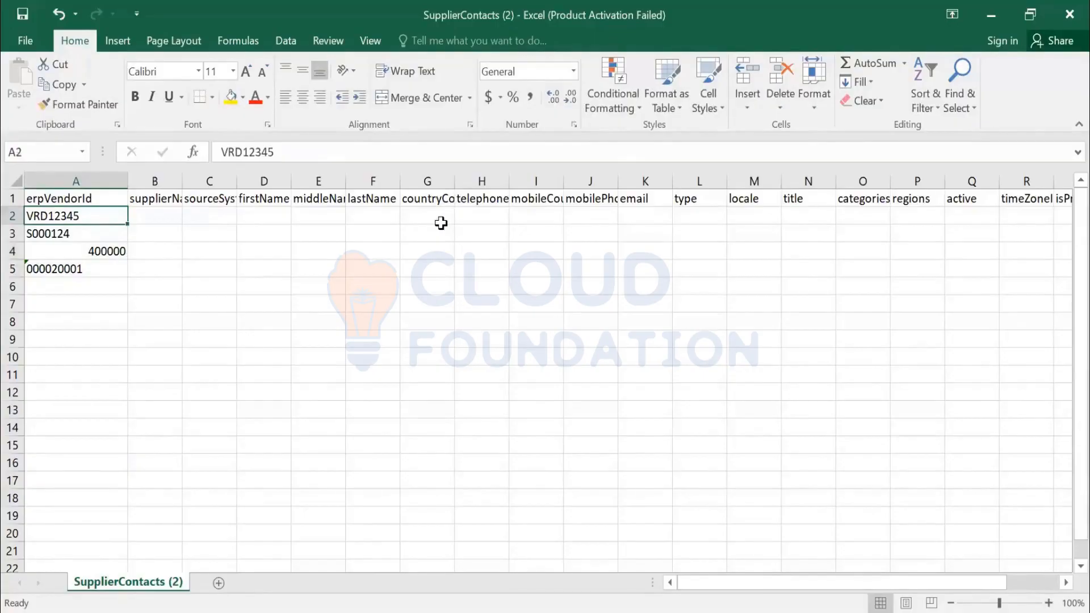
pyautogui.press('F2')
pyautogui.press('Left')
pyautogui.press('Left')
pyautogui.press('Left')
pyautogui.press('Left')
pyautogui.press('Left')
pyautogui.press('Left')
pyautogui.press('BackSpace')
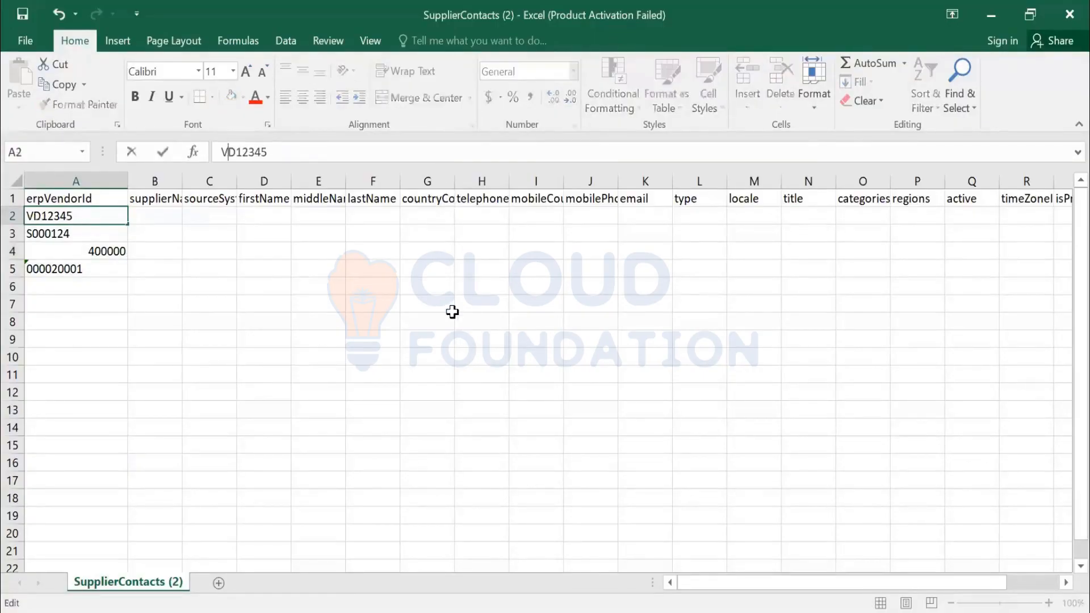
pyautogui.press('Right')
pyautogui.write('R')
pyautogui.press('Return')
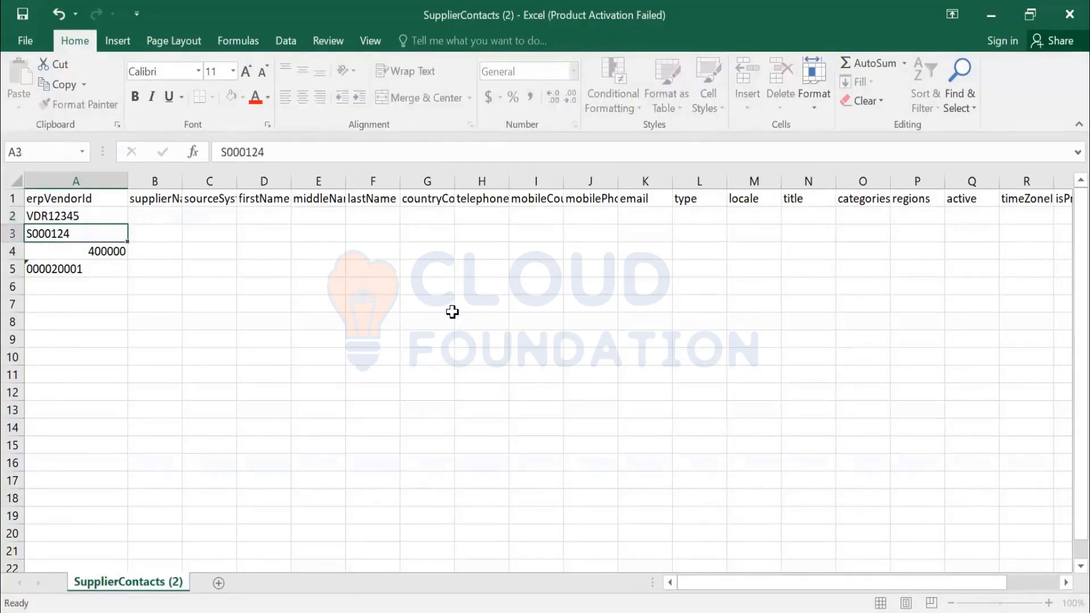
# - Examine the remaining supplier contact columns through lastUpdatedDate, including timeZone, isPrimary and department
pyautogui.hotkey('shift', 'Down')
pyautogui.press('Down')
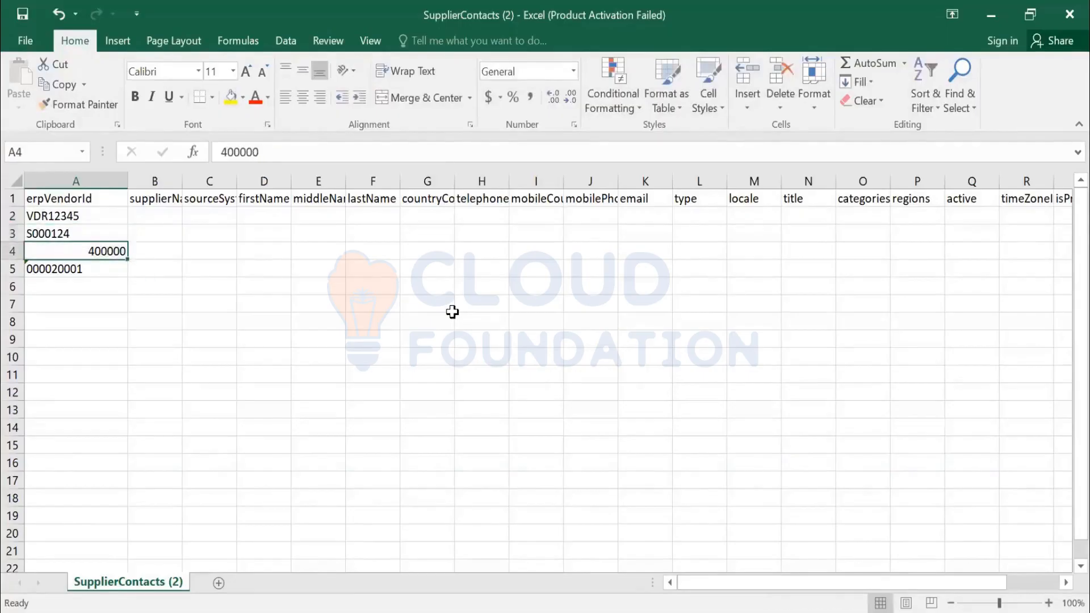
pyautogui.press('Up')
pyautogui.press('Up')
pyautogui.press('Right')
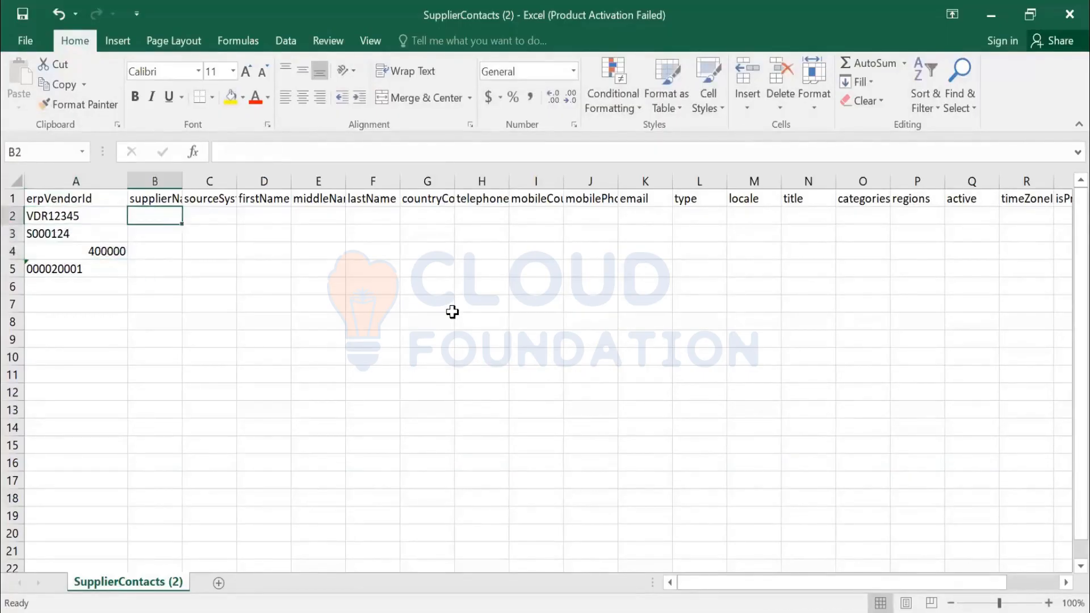
pyautogui.press('Right')
pyautogui.press('Right')
pyautogui.press('Right')
pyautogui.press('Right')
pyautogui.press('Right')
pyautogui.press('Right')
pyautogui.press('Right')
pyautogui.press('Right')
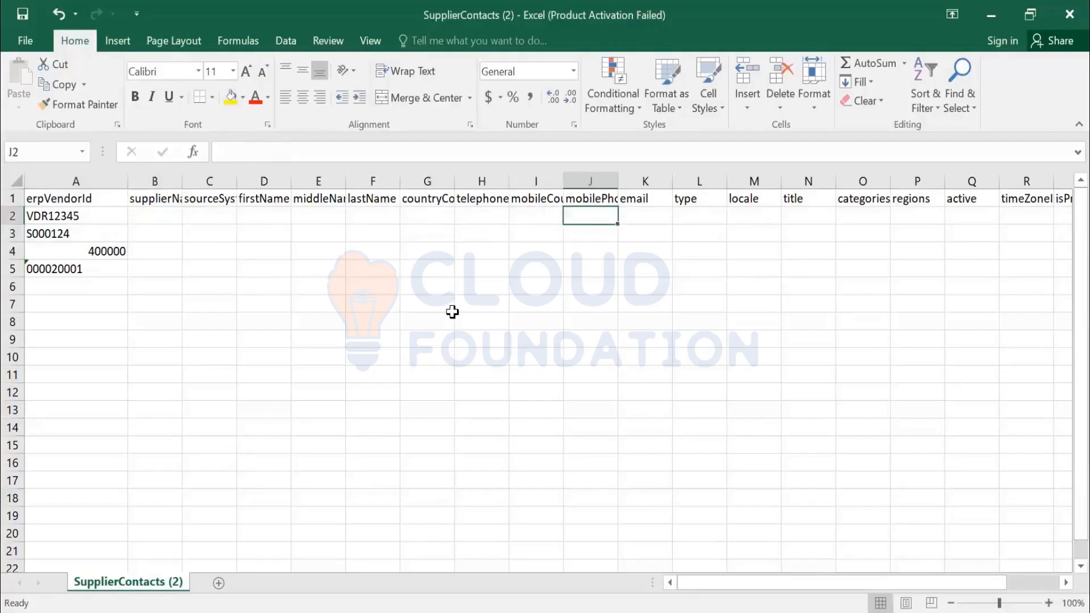
pyautogui.press('Right')
pyautogui.press('Right')
pyautogui.press('Right')
pyautogui.press('Right')
pyautogui.press('Right')
pyautogui.press('Right')
pyautogui.press('Right')
pyautogui.press('Right')
pyautogui.press('Right')
pyautogui.press('Right')
pyautogui.press('Right')
pyautogui.press('Right')
pyautogui.press('Right')
pyautogui.press('Right')
pyautogui.press('Left')
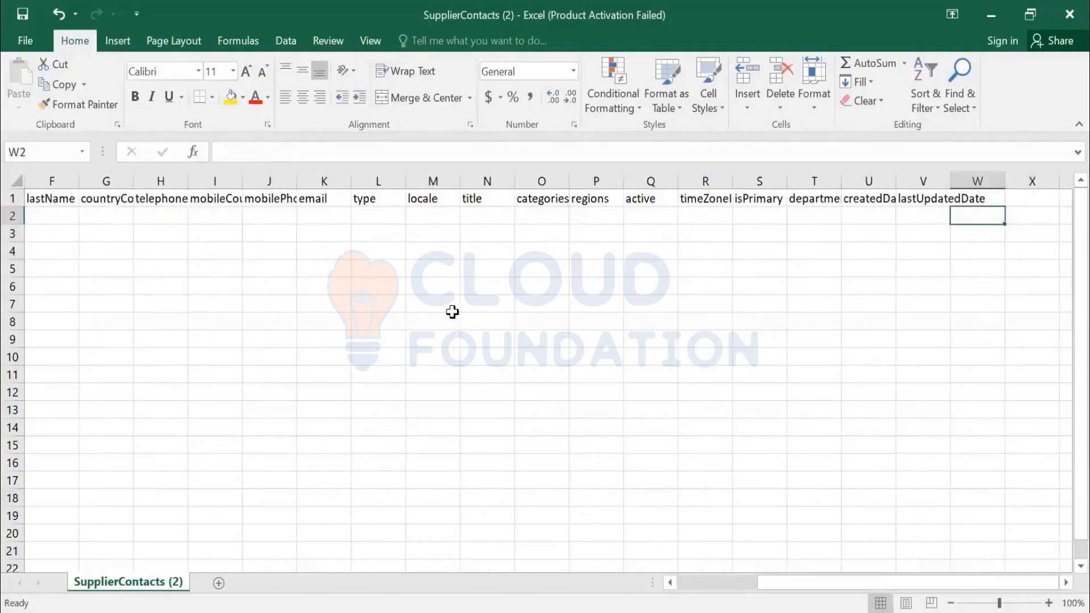
pyautogui.press('Left')
pyautogui.press('Left')
pyautogui.press('Left')
pyautogui.press('Left')
pyautogui.press('Up')
pyautogui.press('Down')
pyautogui.press('Left')
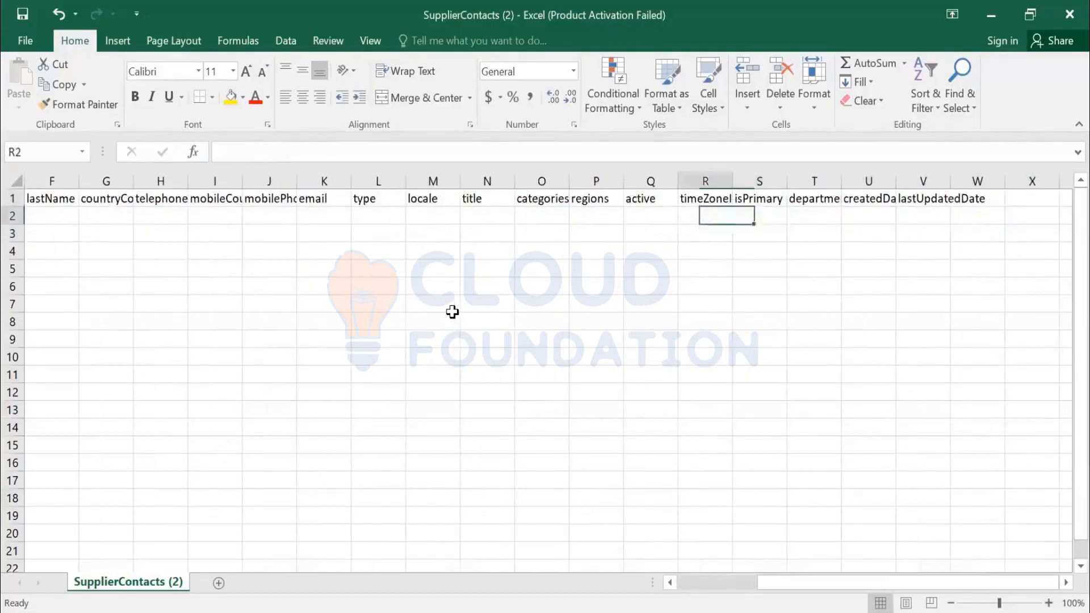
pyautogui.press('Left')
pyautogui.press('Left')
pyautogui.press('Right')
pyautogui.press('Right')
pyautogui.press('Right')
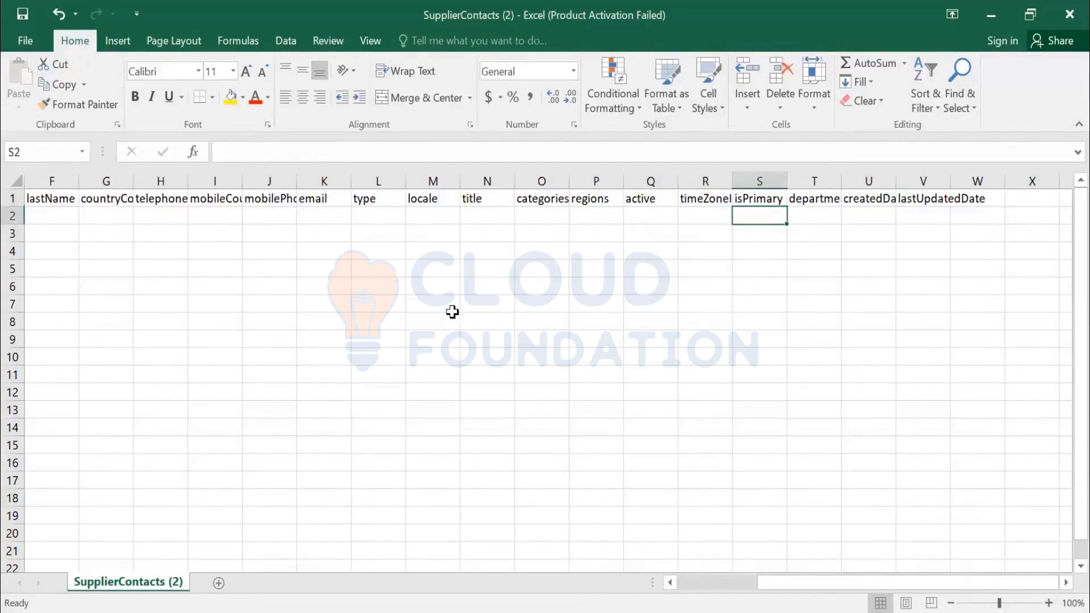
pyautogui.press('Down')
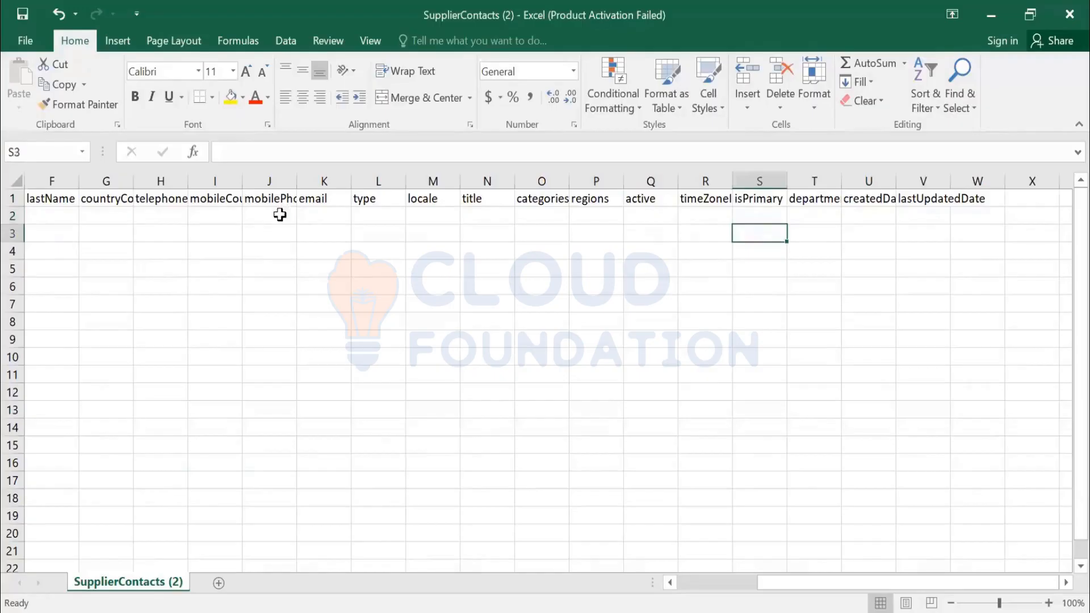
pyautogui.press('Home')
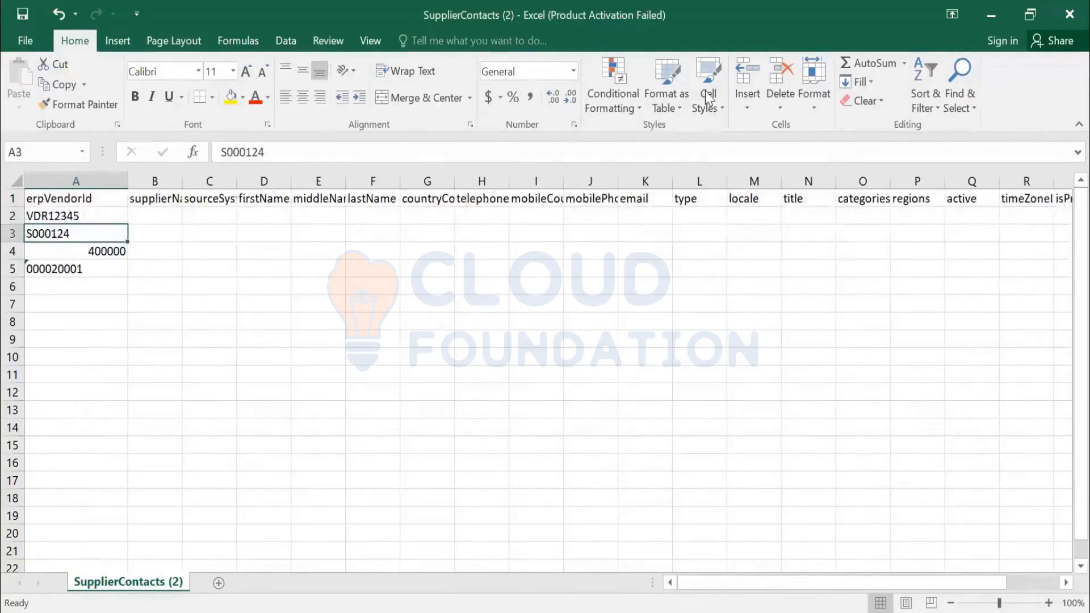
# - Switch to Ariba in the browser and export the currently available supplier contacts data
pyautogui.hotkey('alt', 'Tab')
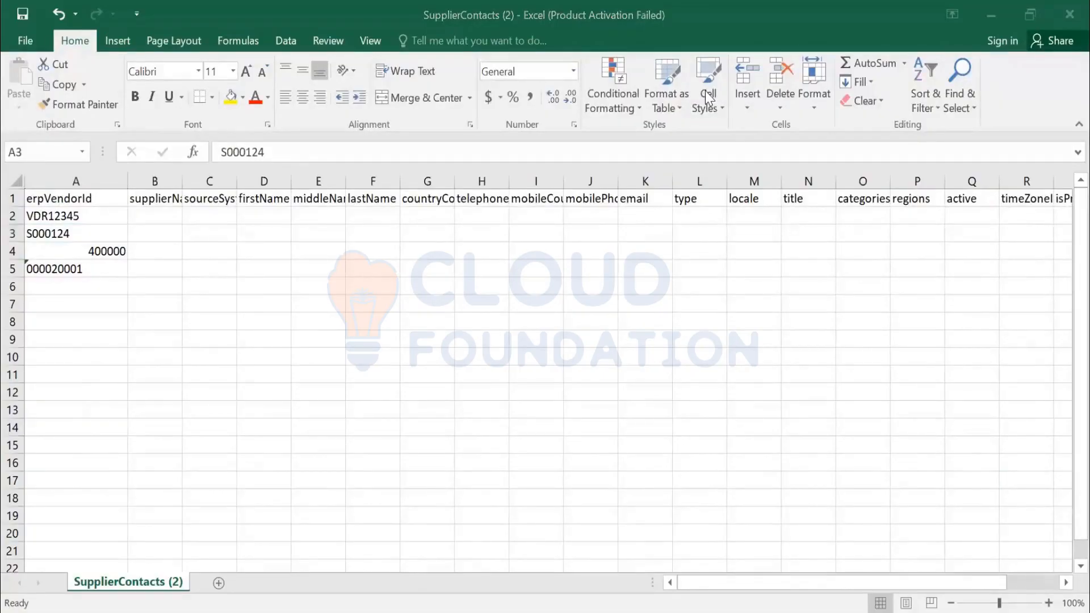
pyautogui.hotkey('alt', 'Tab')
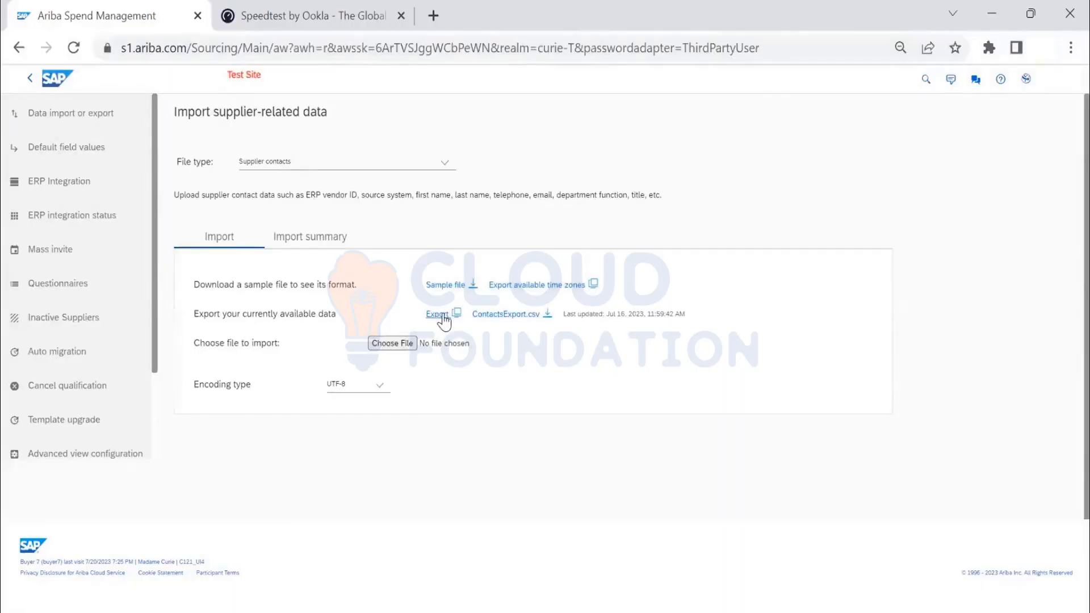
pyautogui.click(443, 316)
pyautogui.scroll(-1, 370, 513)
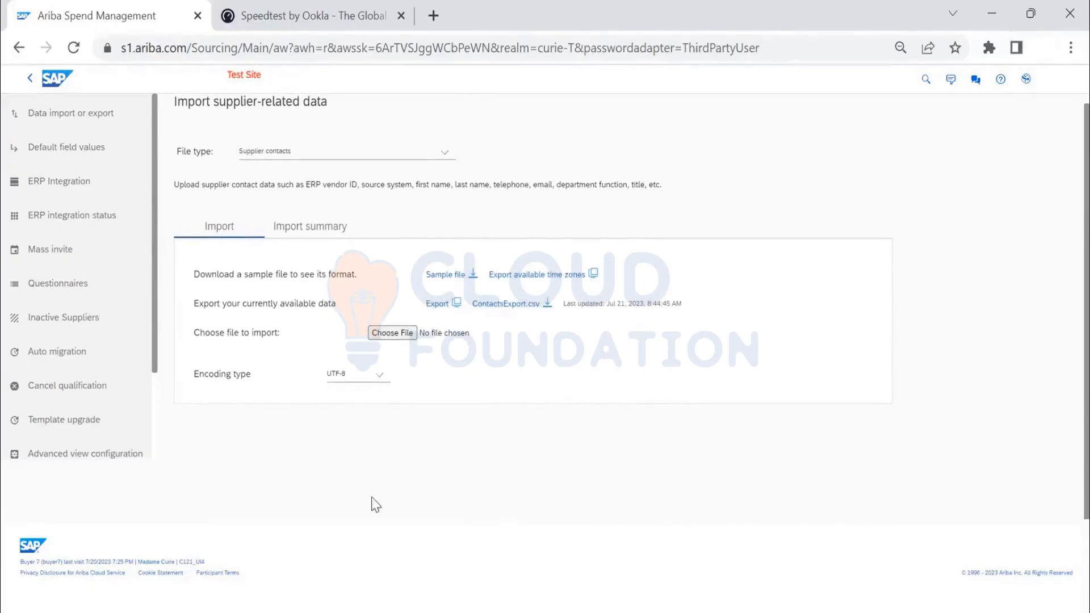
# - Open the downloaded ContactsExport (1).csv file in Excel
pyautogui.scroll(1, 375, 504)
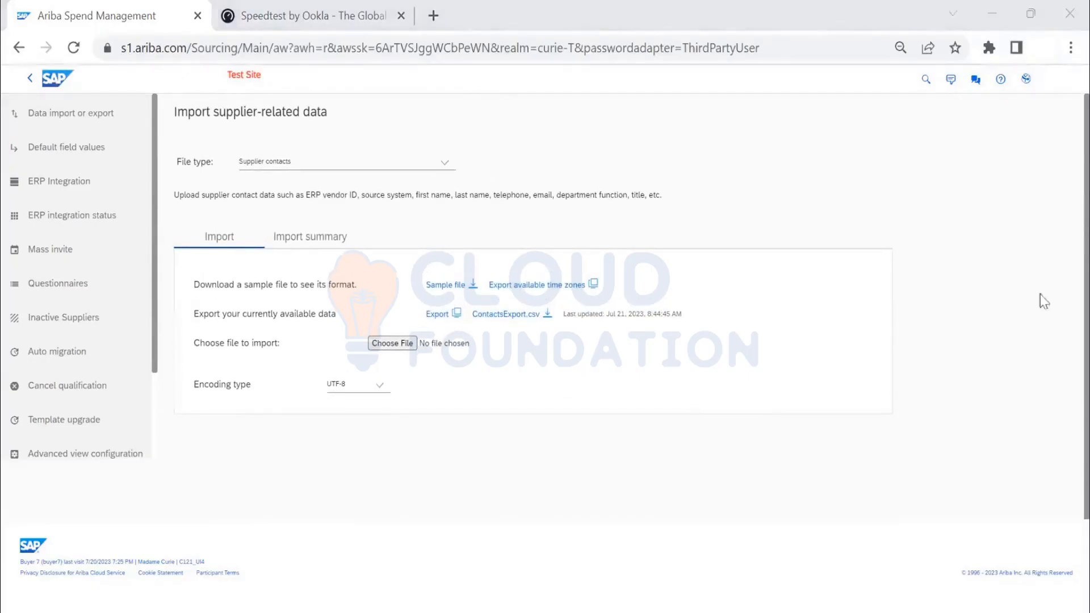
pyautogui.click(1009, 255)
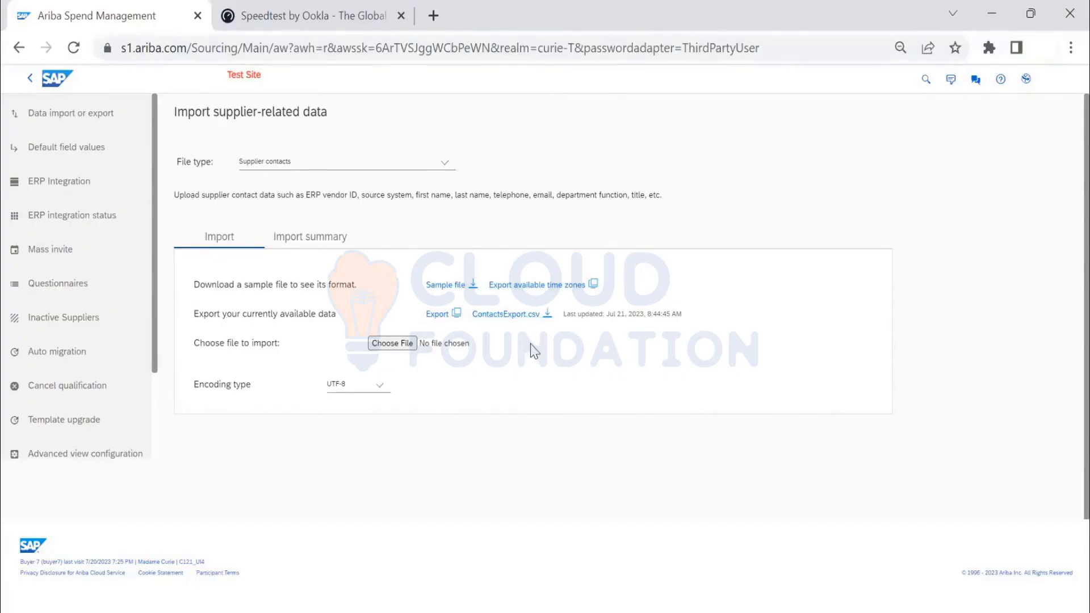
pyautogui.rightClick(171, 586)
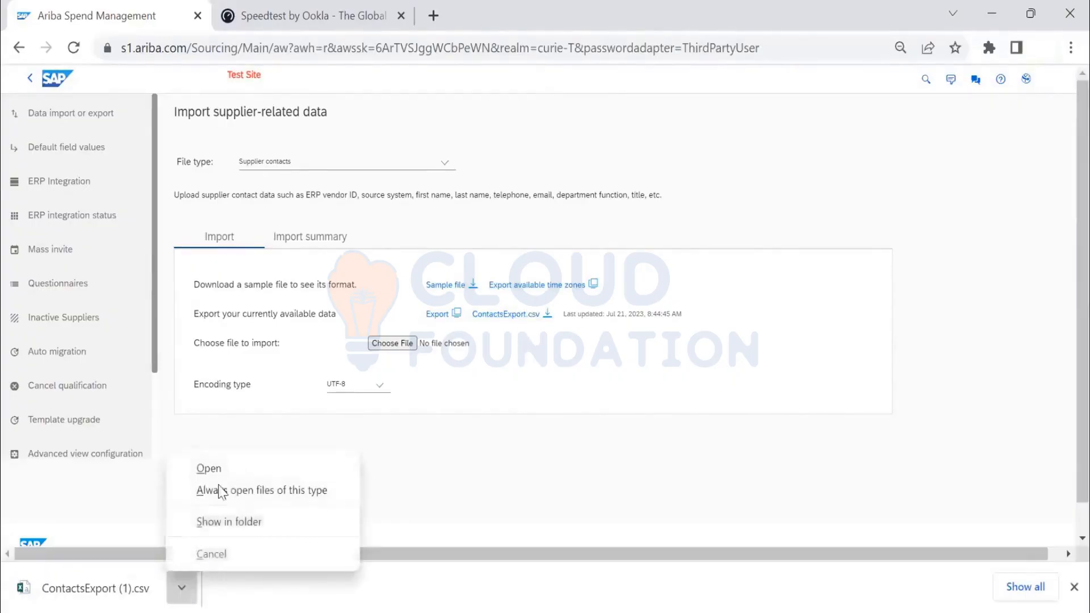
pyautogui.click(224, 472)
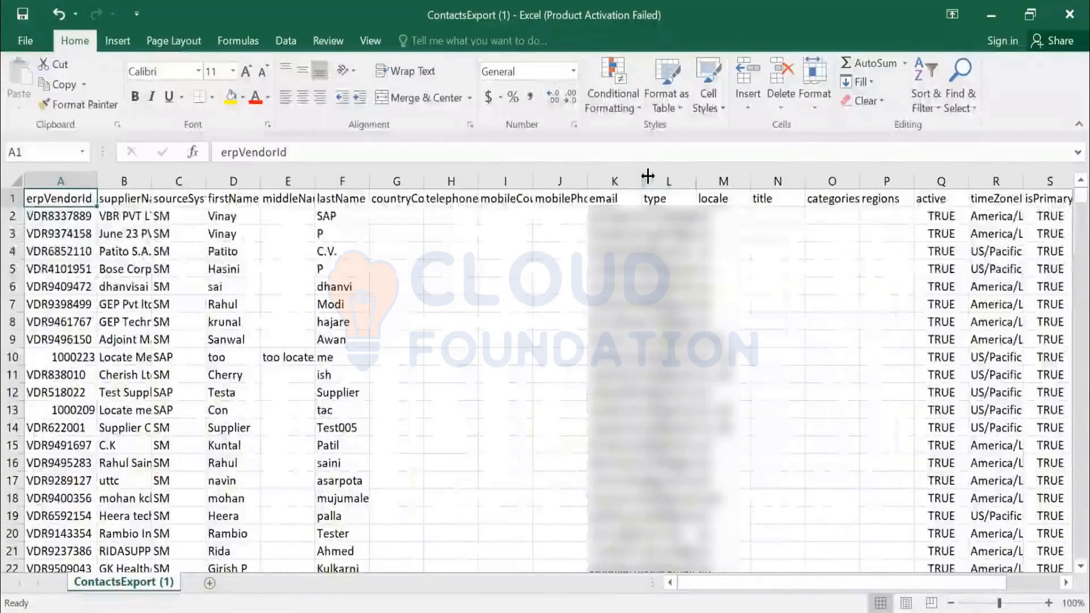
# - Fit the email column to its contents and inspect the differing ERP vendor ID formats in A2, A10 and A13
pyautogui.doubleClick(77, 180)
pyautogui.doubleClick(643, 180)
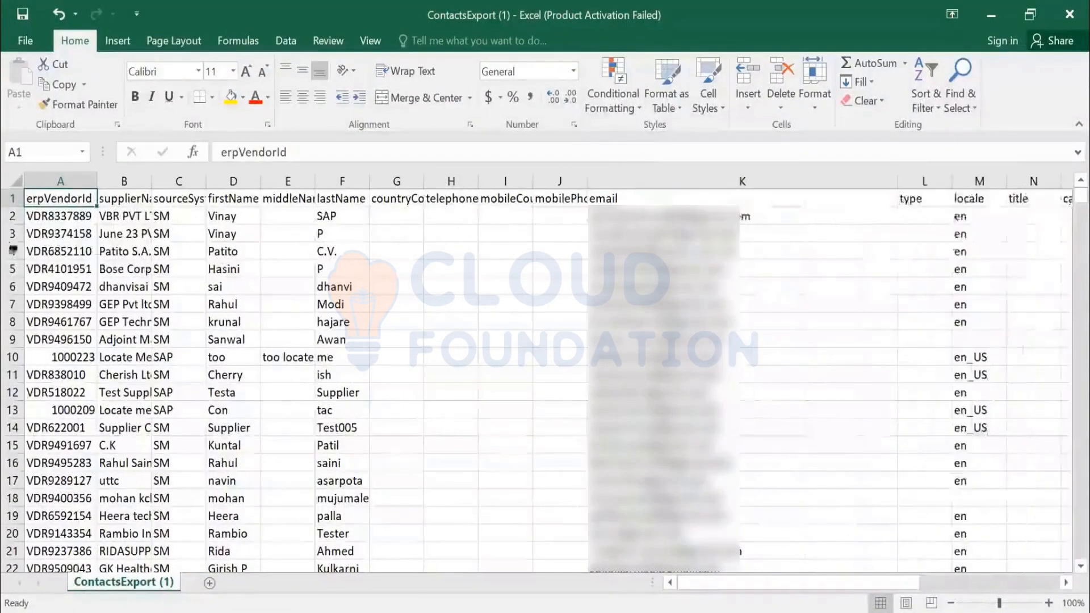
pyautogui.click(45, 215)
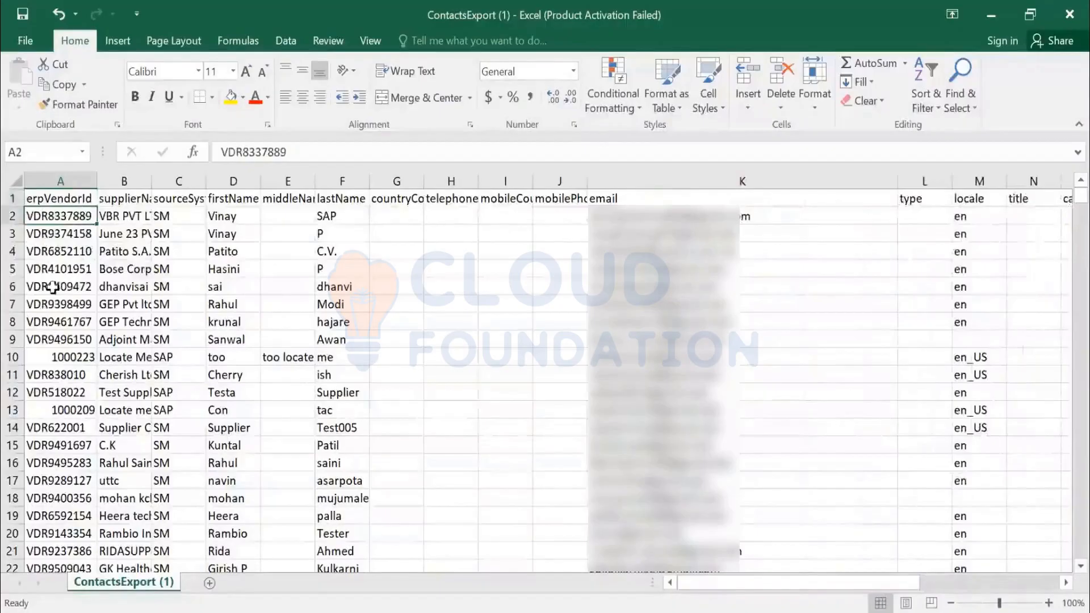
pyautogui.click(54, 358)
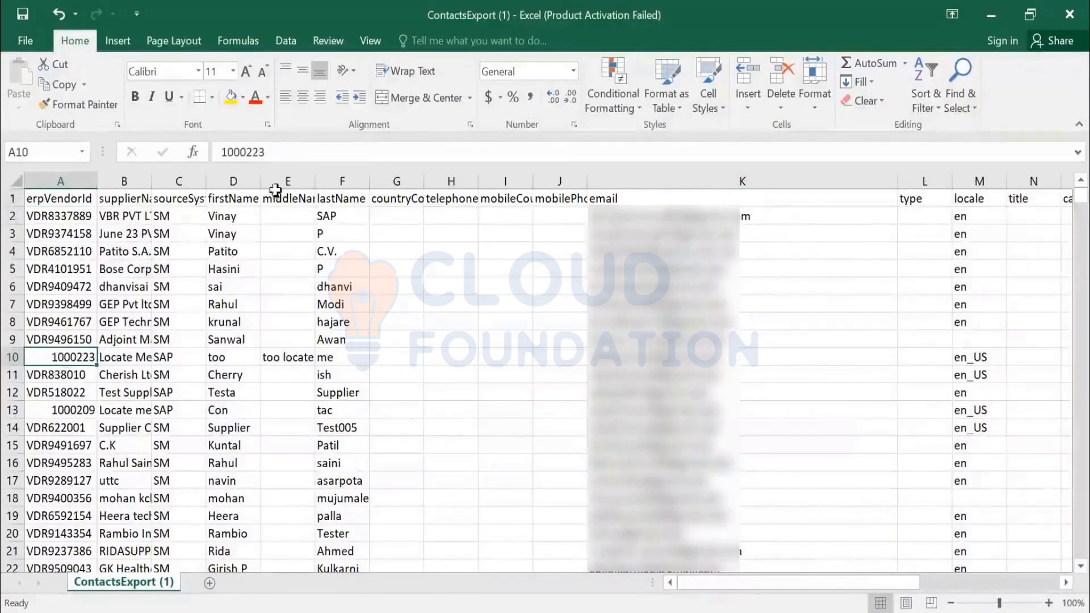
pyautogui.moveTo(273, 152); pyautogui.dragTo(161, 147)
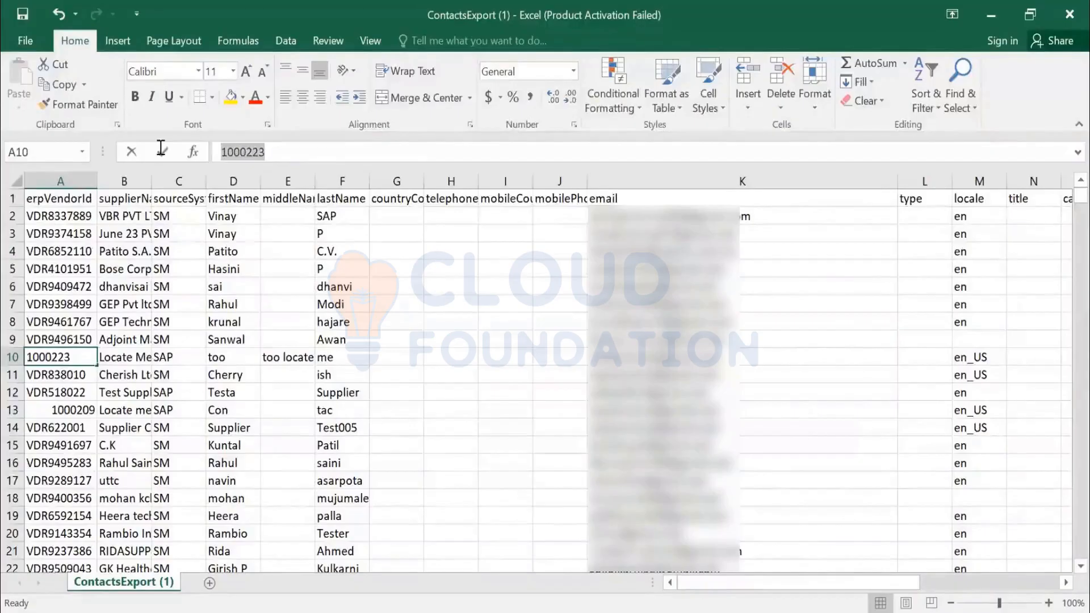
pyautogui.click(66, 408)
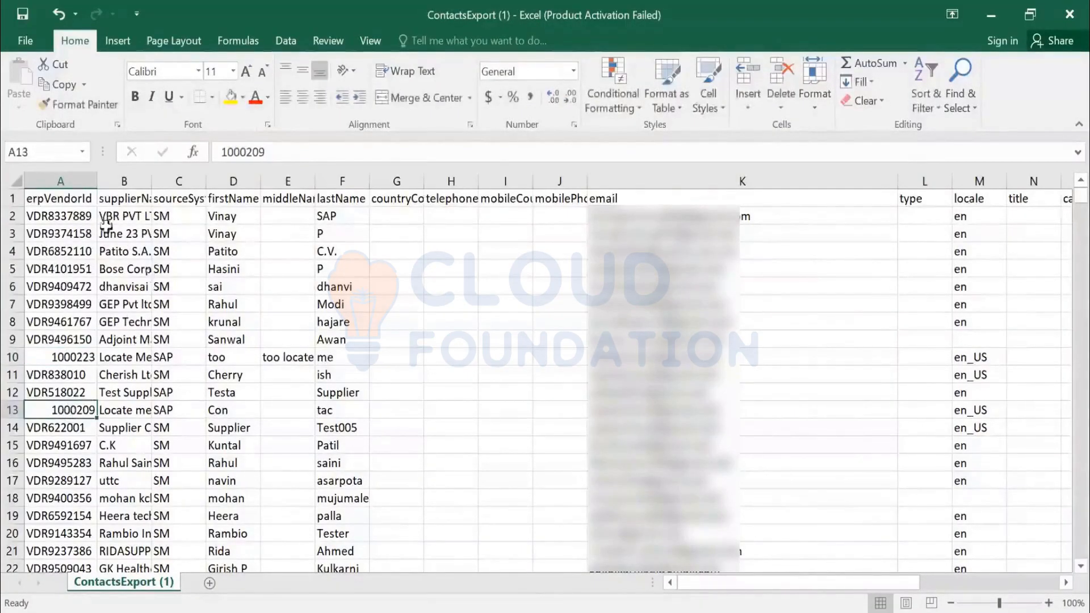
# - Fit the widths of the erpVendorId, supplierName and sourceSystem columns to their contents
pyautogui.doubleClick(97, 181)
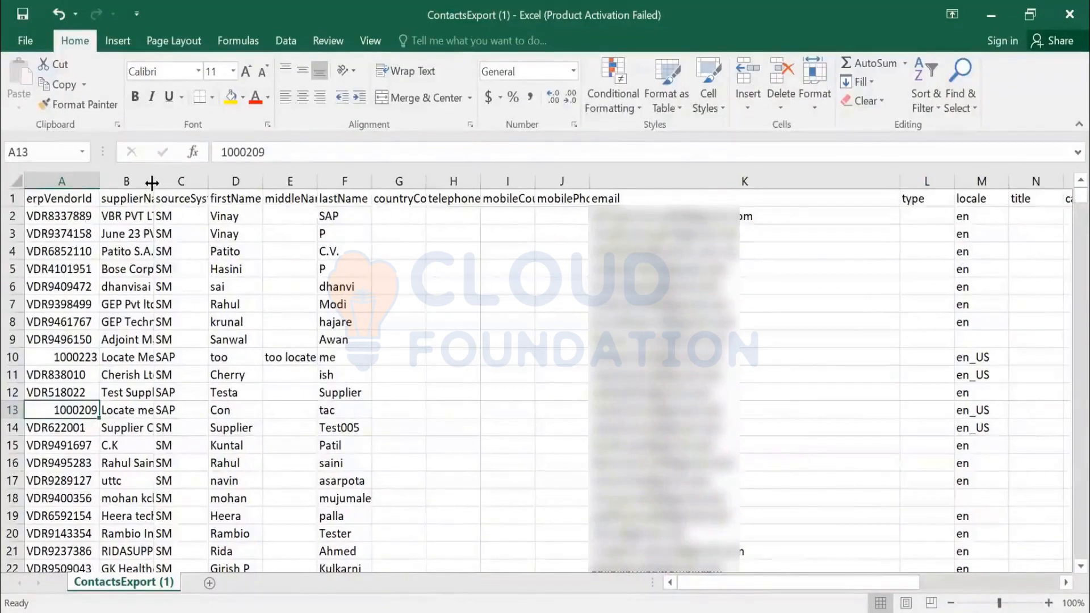
pyautogui.doubleClick(152, 182)
pyautogui.doubleClick(381, 177)
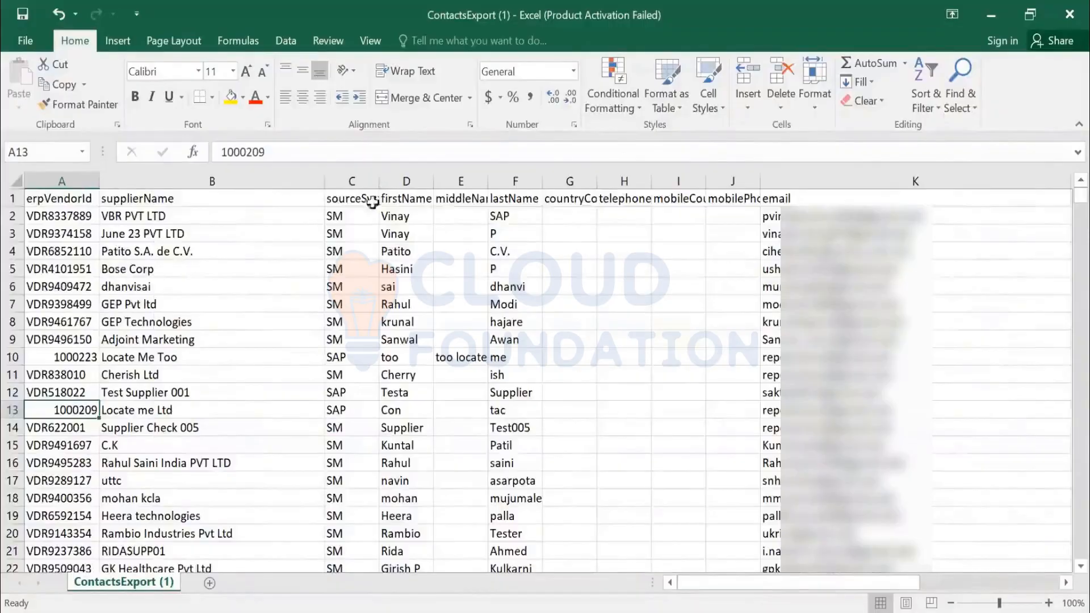
# - Compare the sourceSystem values SM and SAP with their vendor IDs and check the first contact's email
pyautogui.moveTo(362, 216); pyautogui.dragTo(363, 339)
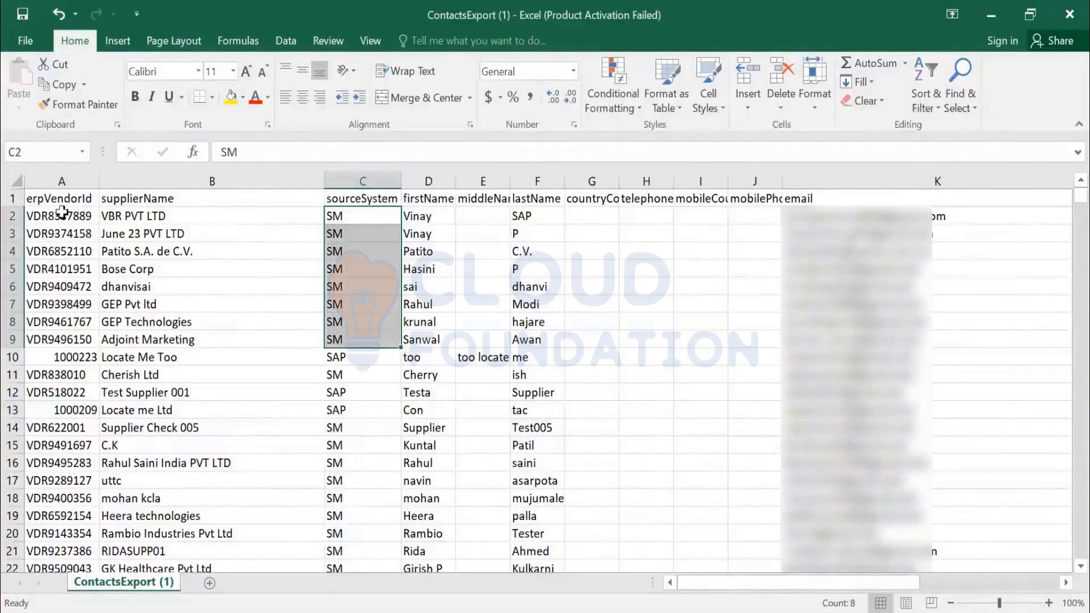
pyautogui.moveTo(61, 215); pyautogui.dragTo(67, 356)
pyautogui.click(66, 356)
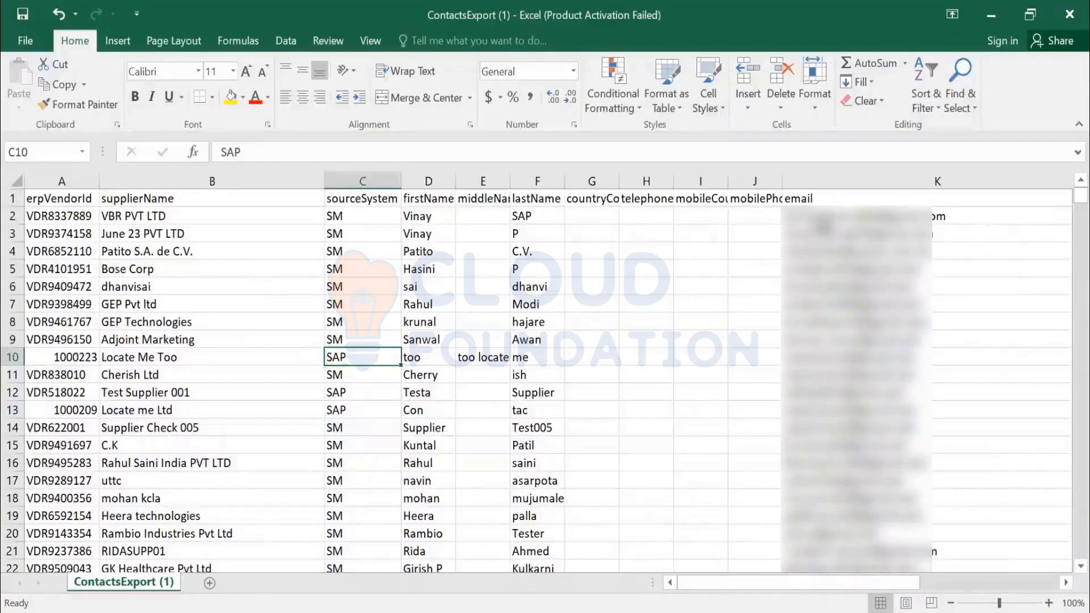
pyautogui.click(820, 219)
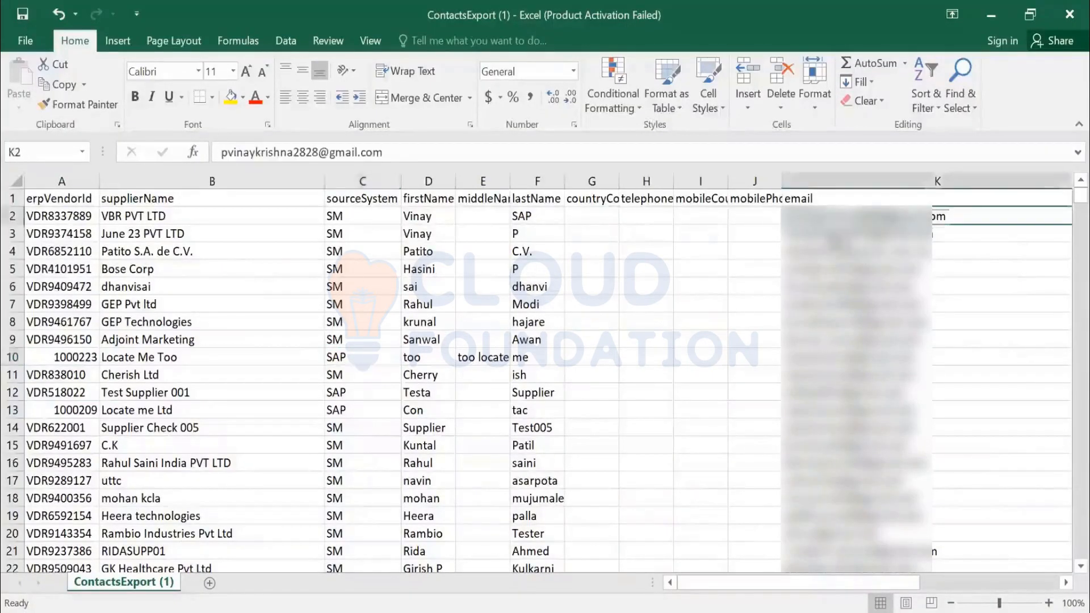
# - Insert a new row 3 and fill it with a copy of the VBR PVT LTD contact from row 2
pyautogui.click(13, 235)
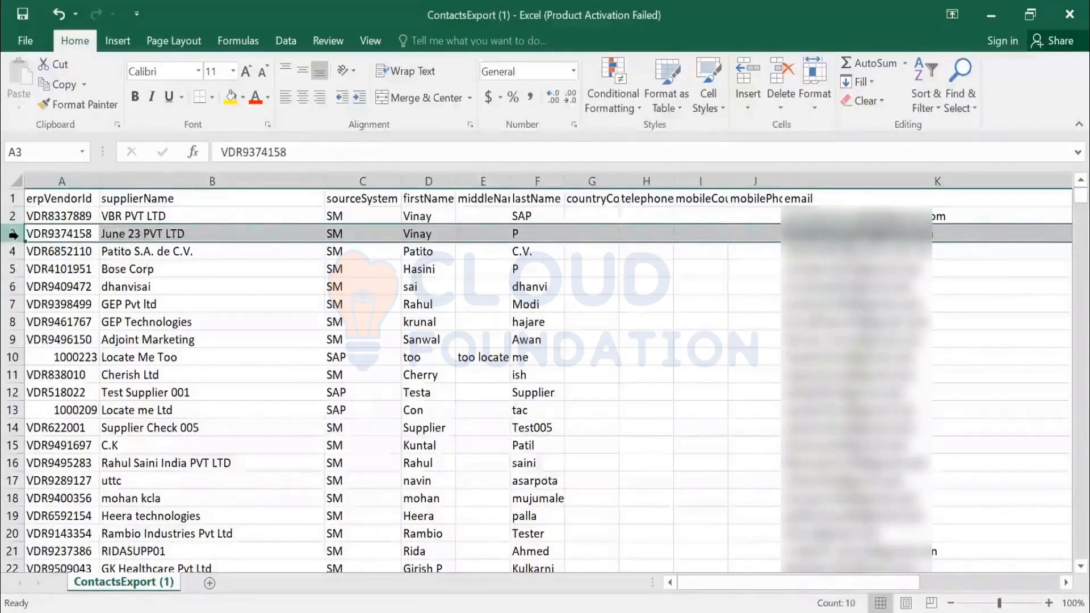
pyautogui.hotkey('ctrl', 'shift', '+')
pyautogui.hotkey('ctrl', 'd')
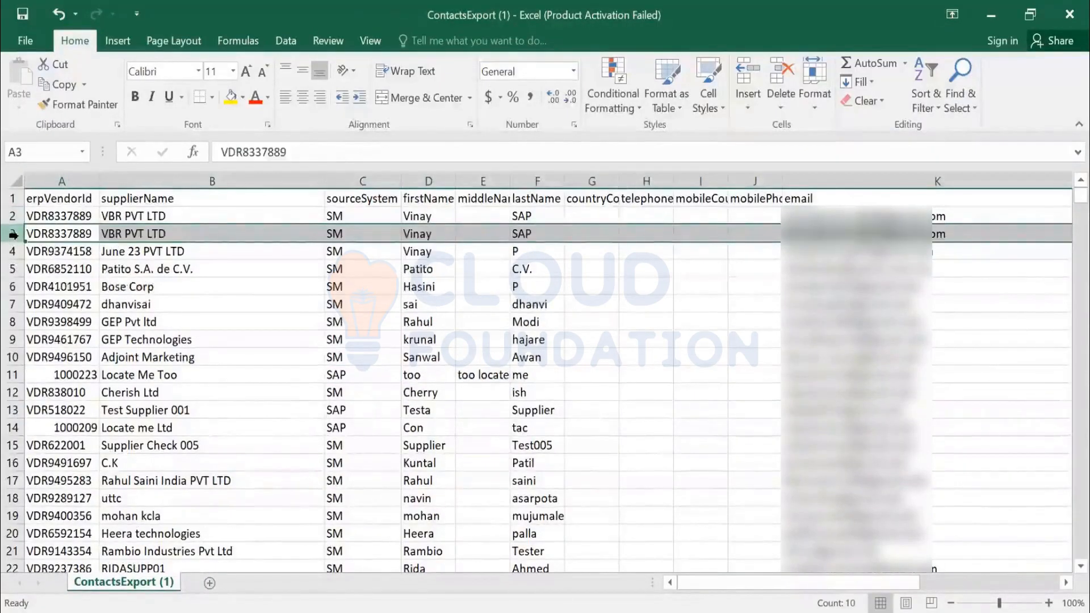
# - Replace the duplicated contact's first name in D3 and last name in F3 with the new contact's name
pyautogui.press('Right')
pyautogui.press('Right')
pyautogui.press('Right')
pyautogui.press('Right')
pyautogui.press('Right')
pyautogui.press('Right')
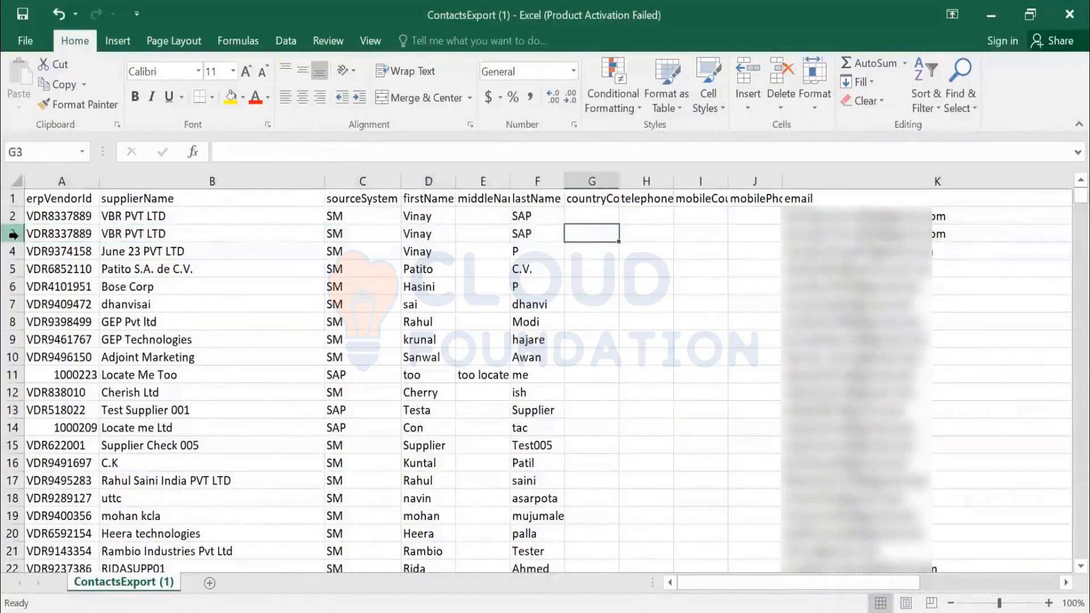
pyautogui.press('Left')
pyautogui.press('Left')
pyautogui.press('Left')
pyautogui.press('Left')
pyautogui.press('Left')
pyautogui.press('Right')
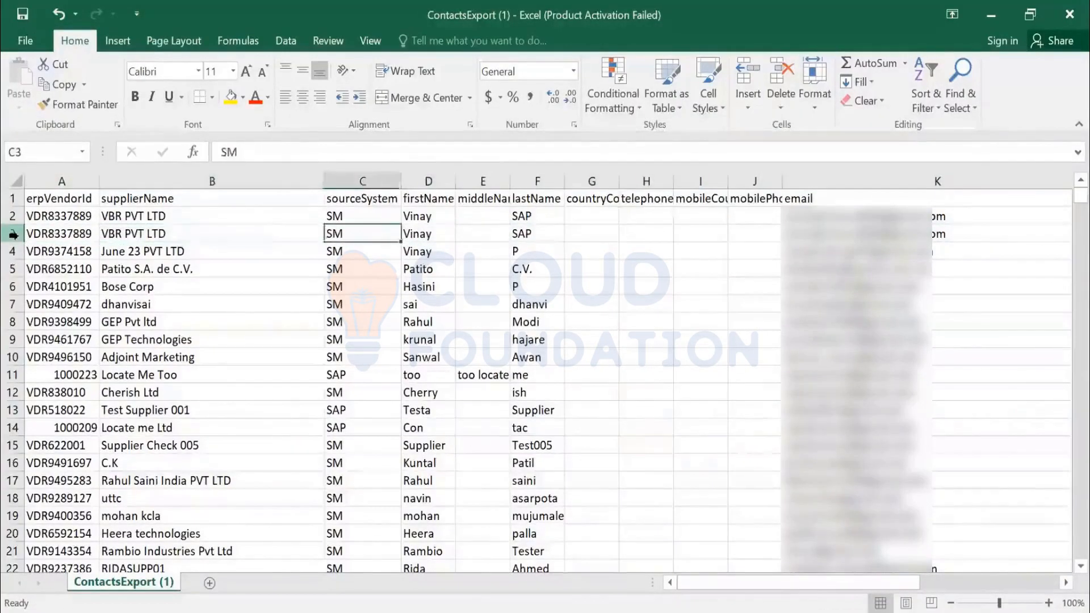
pyautogui.press('Right')
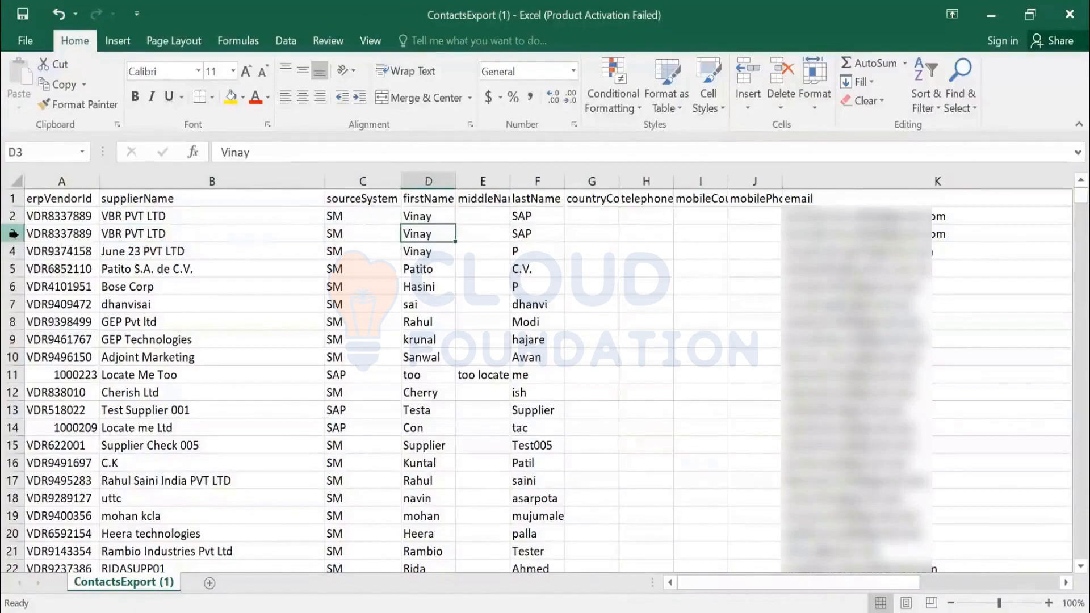
pyautogui.write('Ariba')
pyautogui.press('Tab')
# - Enter the new contact's email address in K3
pyautogui.press('Tab')
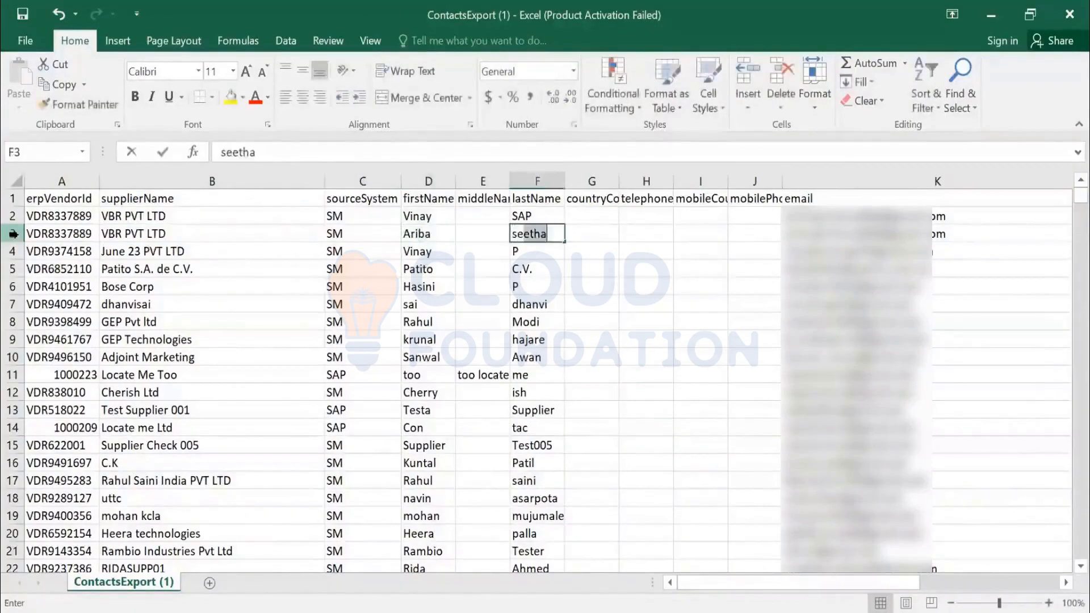
pyautogui.press('Tab')
pyautogui.press('Tab')
pyautogui.press('Tab')
pyautogui.press('Tab')
pyautogui.press('Tab')
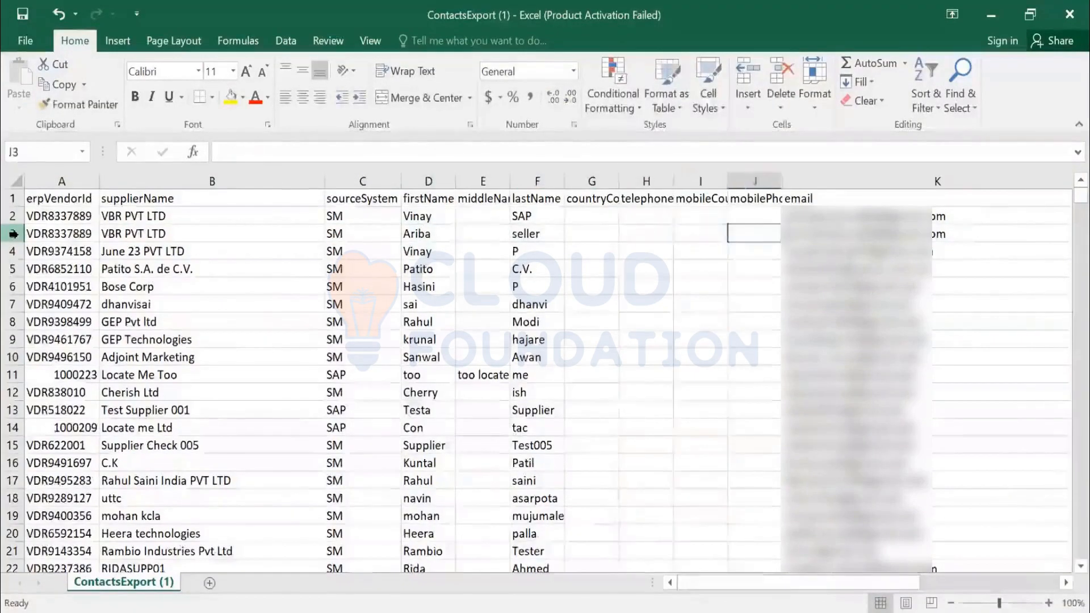
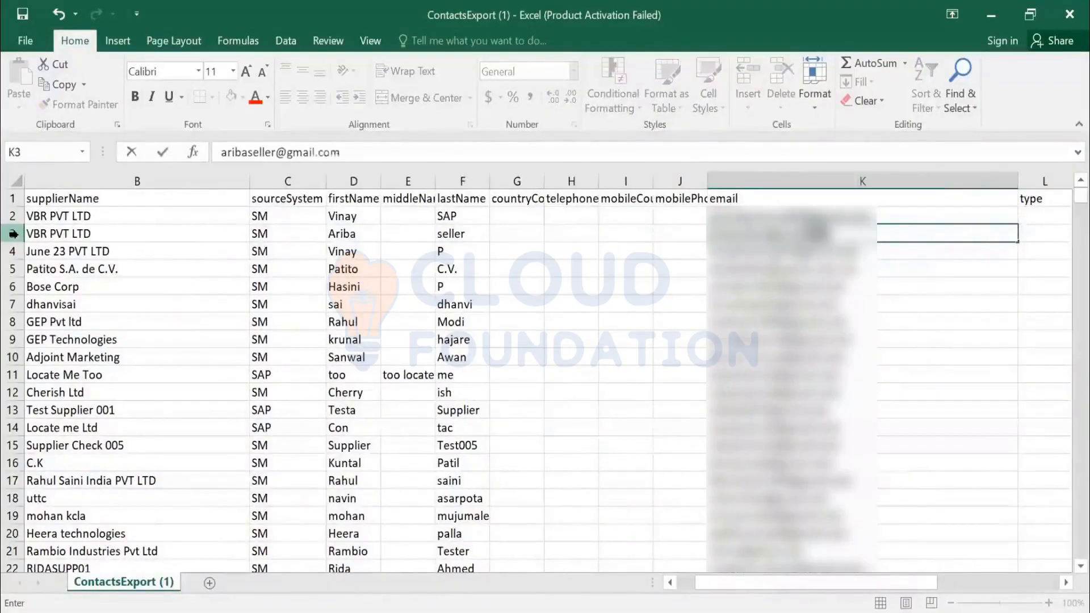
pyautogui.press('Tab')
# - Clear the isPrimary value in S3 so the added contact is not marked as primary
pyautogui.press('Right')
pyautogui.press('Right')
pyautogui.press('Right')
pyautogui.press('Right')
pyautogui.press('Right')
pyautogui.press('Right')
pyautogui.press('Right')
pyautogui.press('Right')
pyautogui.press('Right')
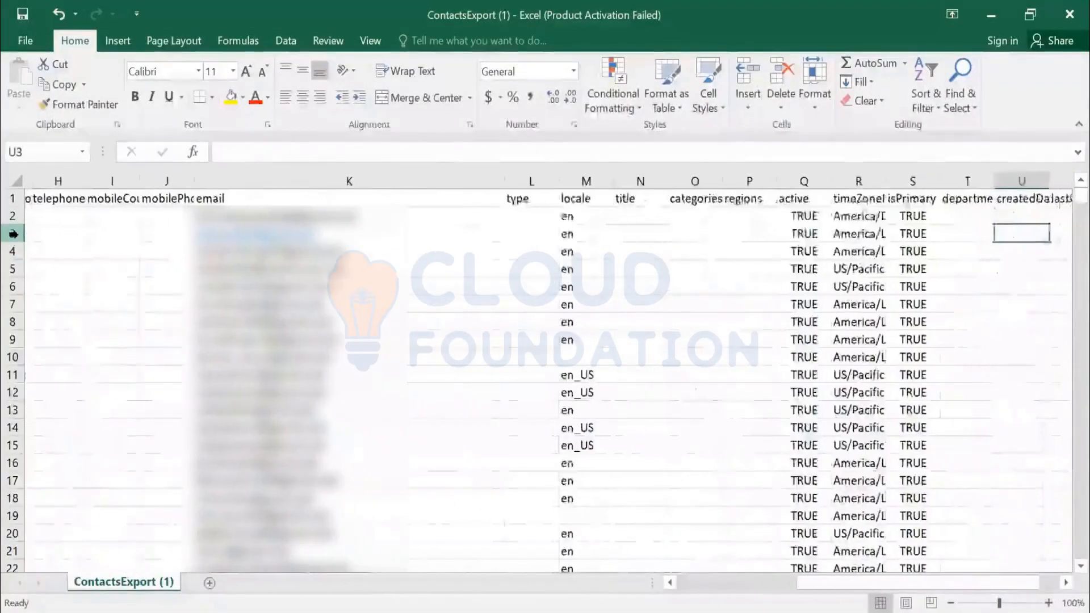
pyautogui.press('Left')
pyautogui.press('Left')
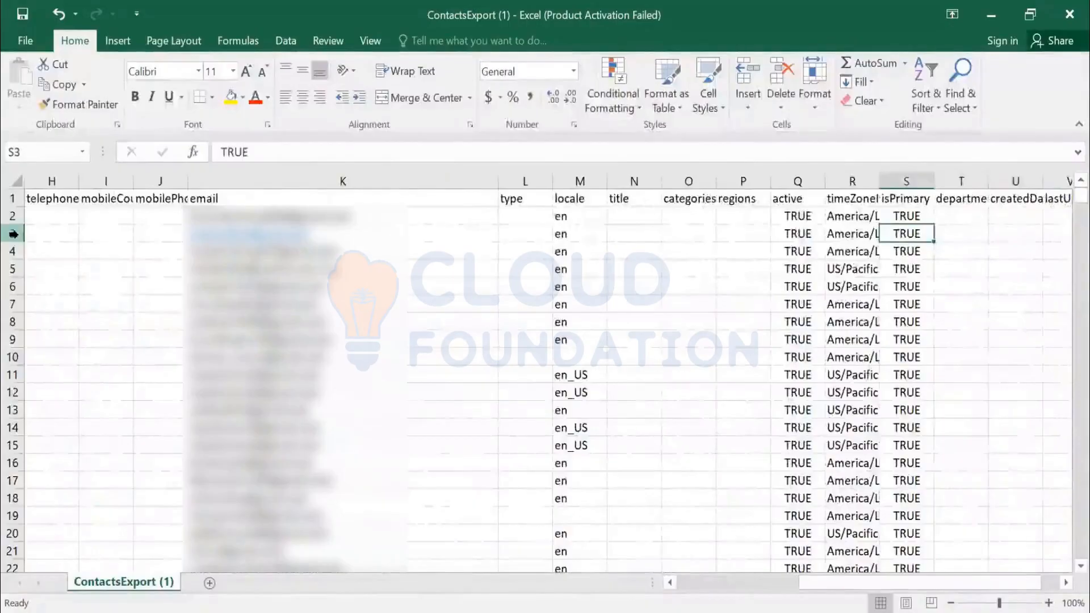
pyautogui.press('Delete')
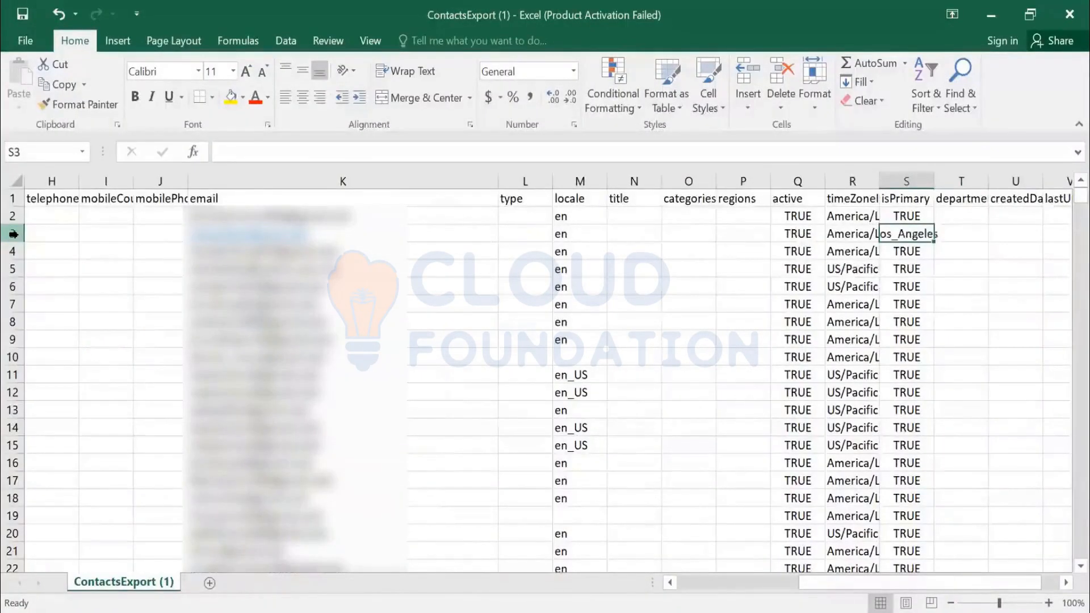
pyautogui.press('Left')
# - Review the added contact's row 3 across the columns from active to lastUpdatedDate and back to erpVendorId
pyautogui.press('Left')
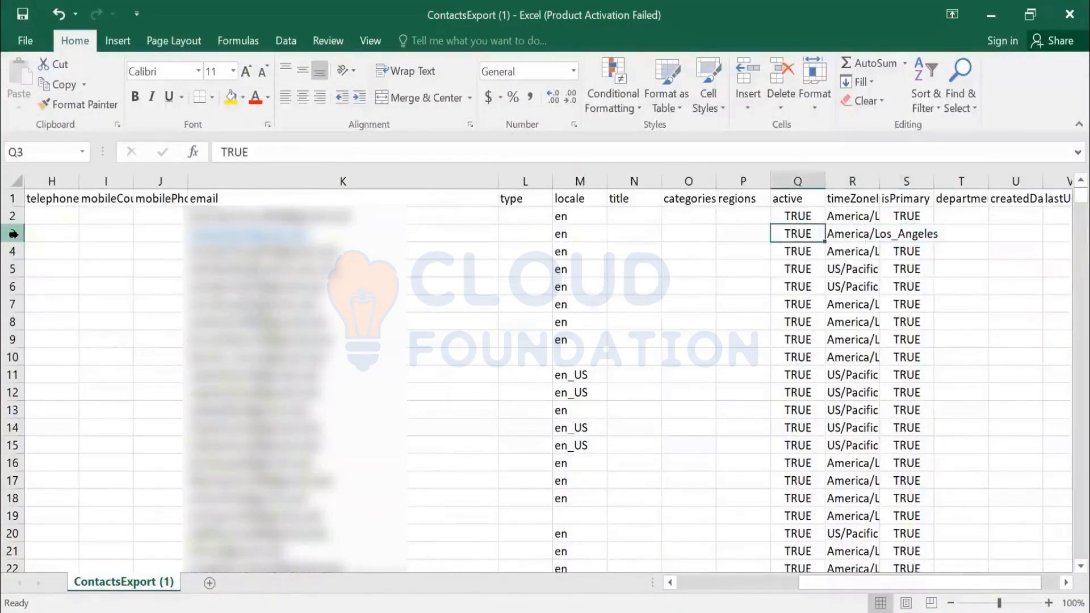
pyautogui.press('Right')
pyautogui.press('Left')
pyautogui.press('Right')
pyautogui.press('Right')
pyautogui.press('Right')
pyautogui.press('Right')
pyautogui.press('Right')
pyautogui.press('Right')
pyautogui.press('Right')
pyautogui.press('Right')
pyautogui.press('Right')
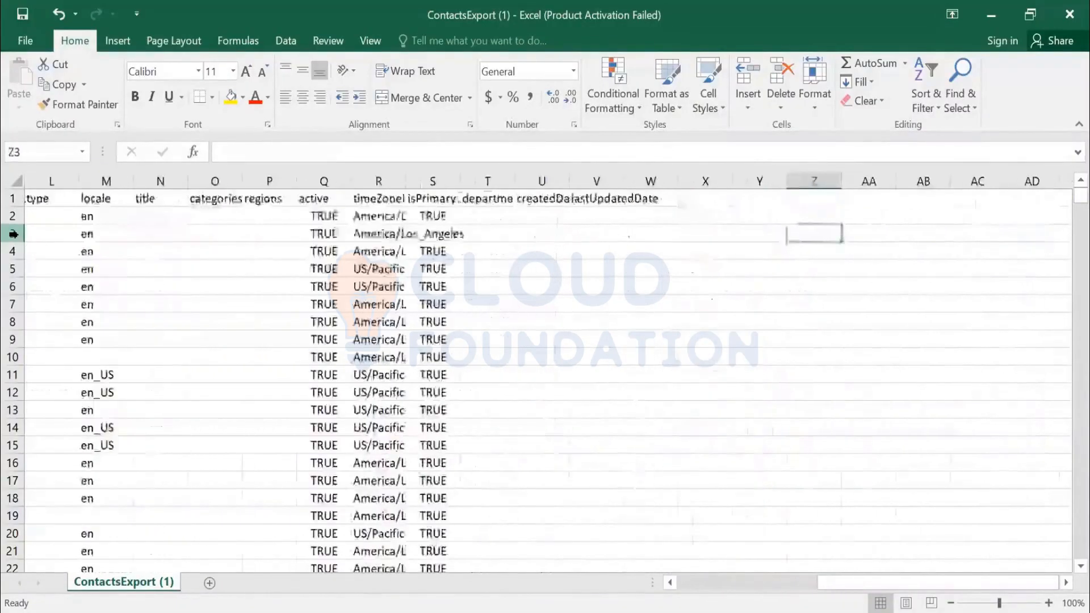
pyautogui.press('Left')
pyautogui.press('Left')
pyautogui.press('Left')
pyautogui.press('Left')
pyautogui.press('Left')
pyautogui.press('Left')
pyautogui.press('Left')
pyautogui.press('Left')
pyautogui.press('Left')
pyautogui.press('Left')
pyautogui.press('Left')
pyautogui.press('Left')
pyautogui.press('Left')
pyautogui.press('Left')
pyautogui.press('Left')
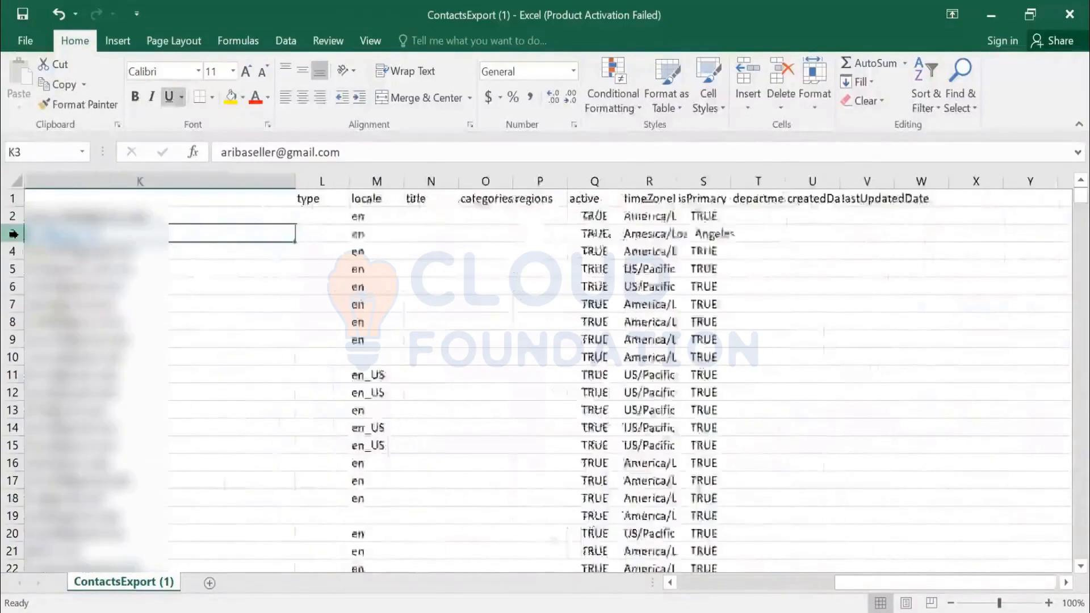
pyautogui.press('Left')
pyautogui.press('Left')
pyautogui.press('Left')
pyautogui.press('Left')
pyautogui.press('Left')
pyautogui.press('Left')
pyautogui.press('Left')
pyautogui.press('Left')
pyautogui.press('Left')
pyautogui.press('Left')
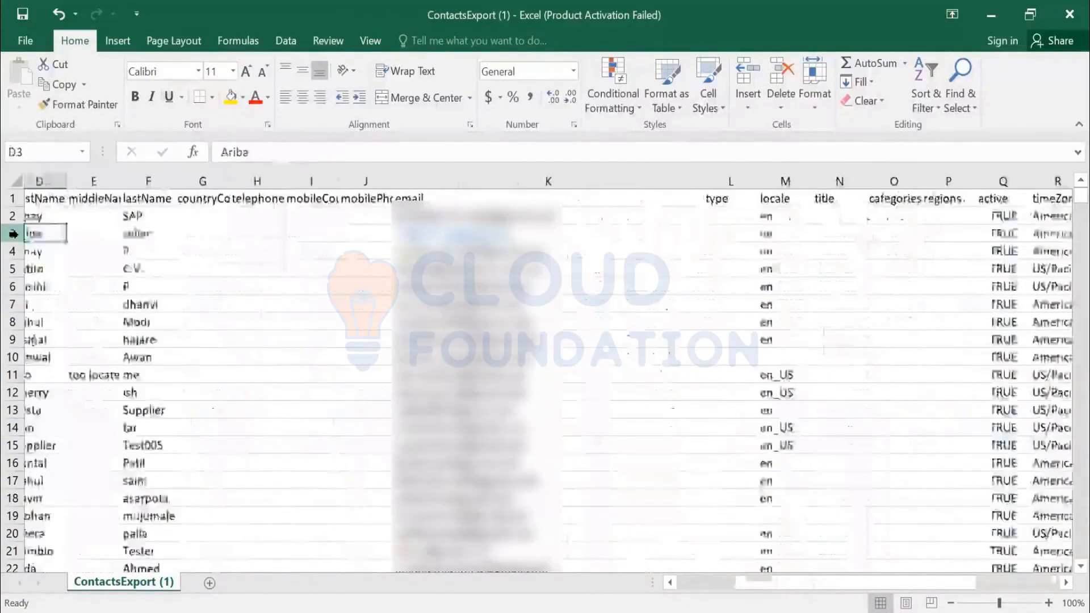
pyautogui.press('Down')
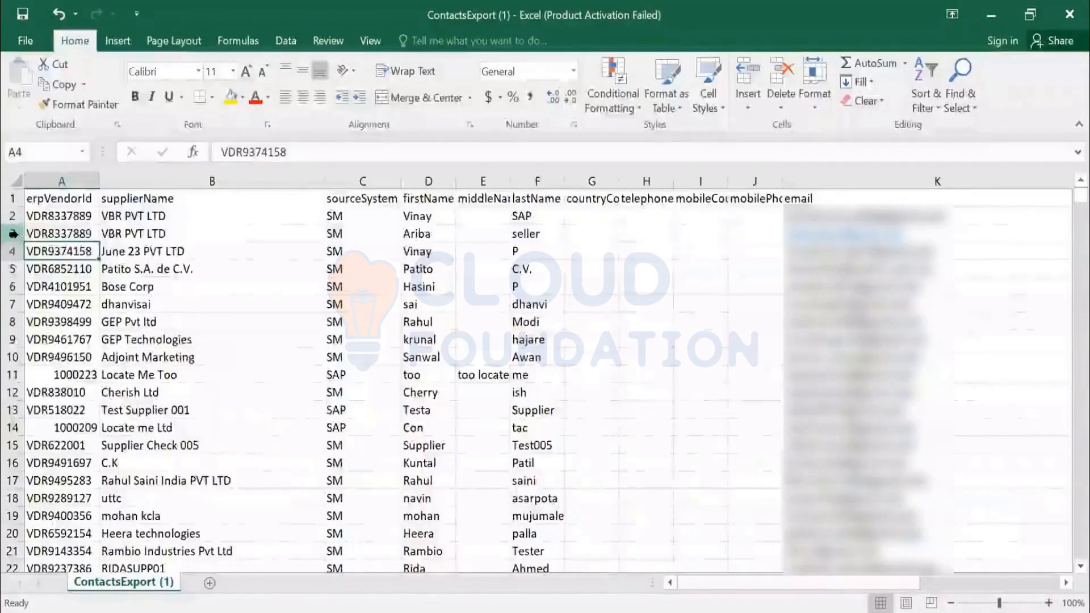
# - Search the contacts sheet from its beginning for "aribaseller" and go through the successive matches
pyautogui.hotkey('shift', 'space')
pyautogui.press('Up')
pyautogui.scroll(-1, 13, 230)
pyautogui.hotkey('ctrl', 'Home')
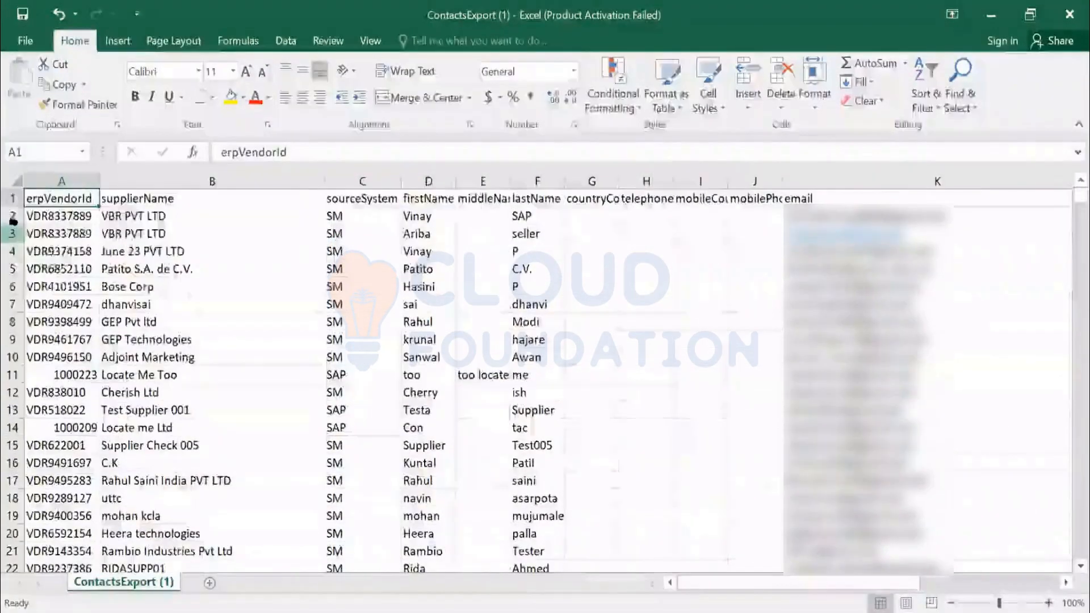
pyautogui.hotkey('ctrl', 'f')
pyautogui.write('aribaseller')
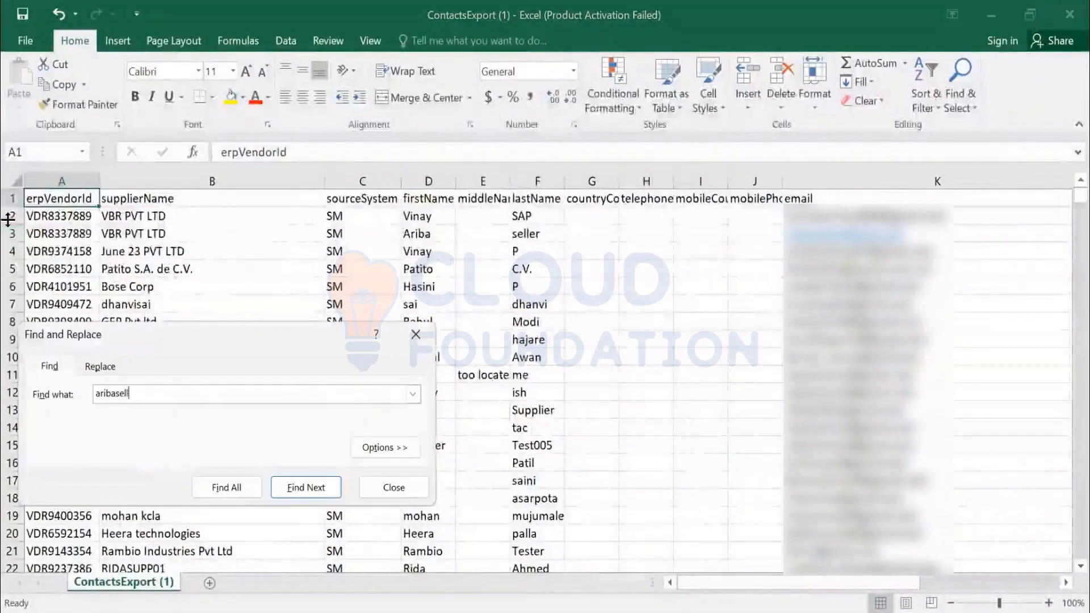
pyautogui.press('Return')
pyautogui.press('Return')
pyautogui.press('Return')
pyautogui.press('Return')
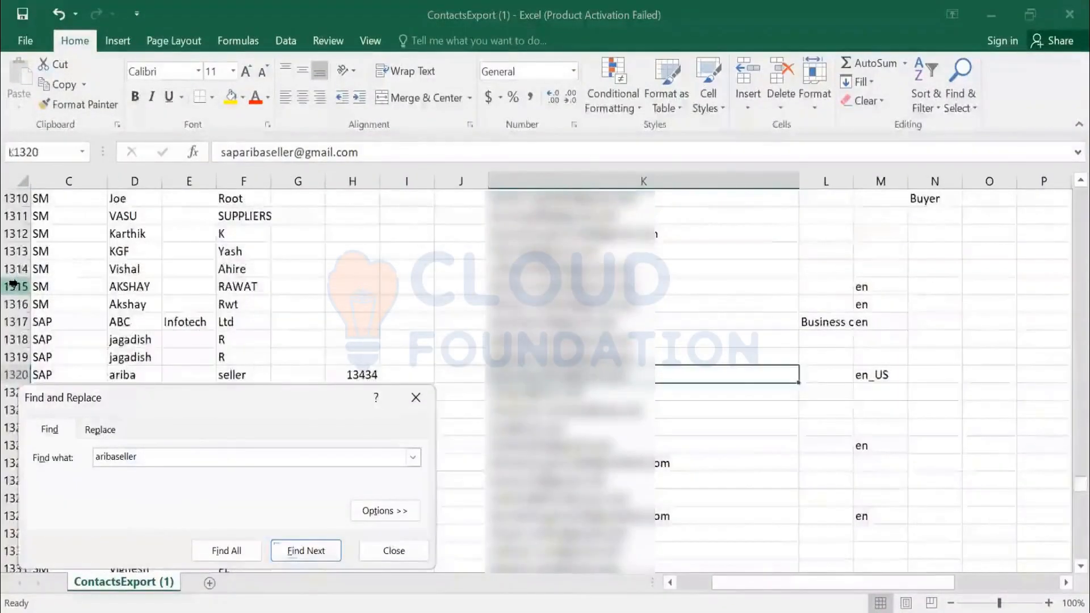
pyautogui.press('Return')
pyautogui.press('Return')
pyautogui.press('Return')
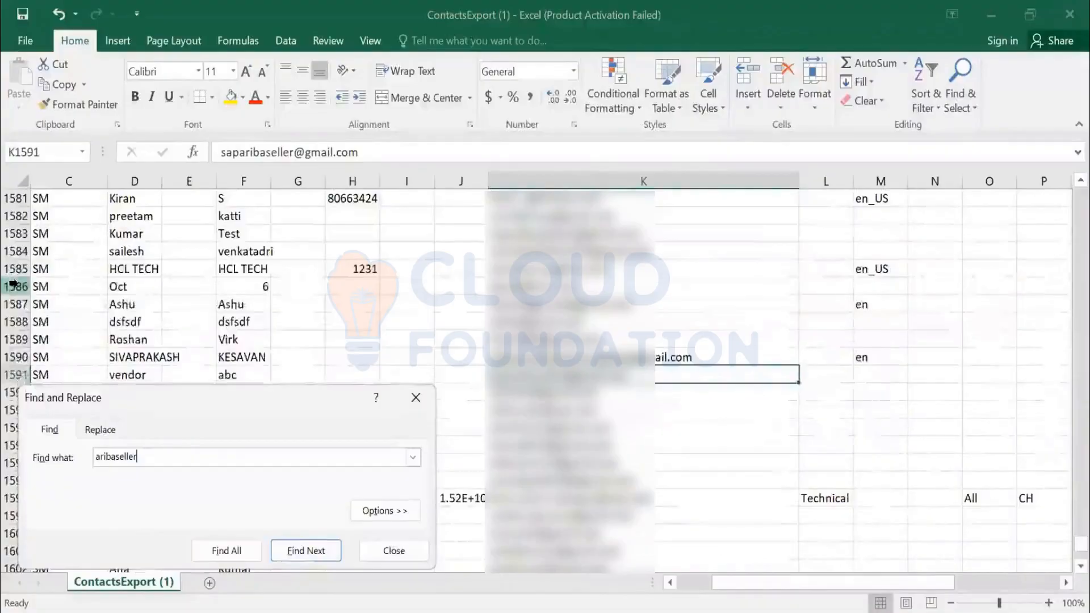
pyautogui.press('Return')
pyautogui.press('Return')
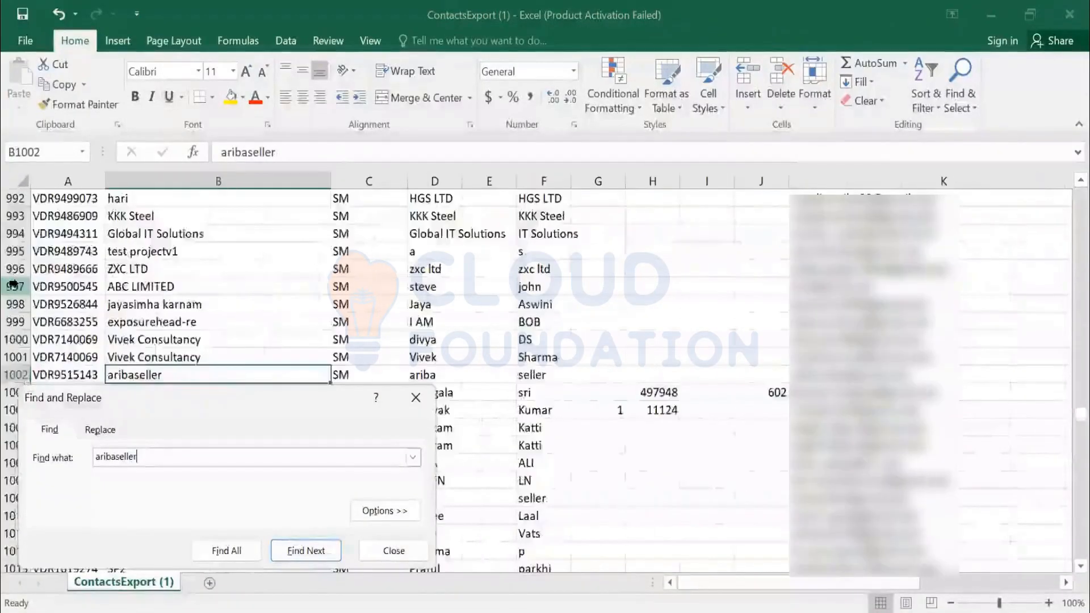
# - Insert a blank row 1003 directly below the aribaseller contact in row 1002
pyautogui.press('Escape')
pyautogui.press('Left')
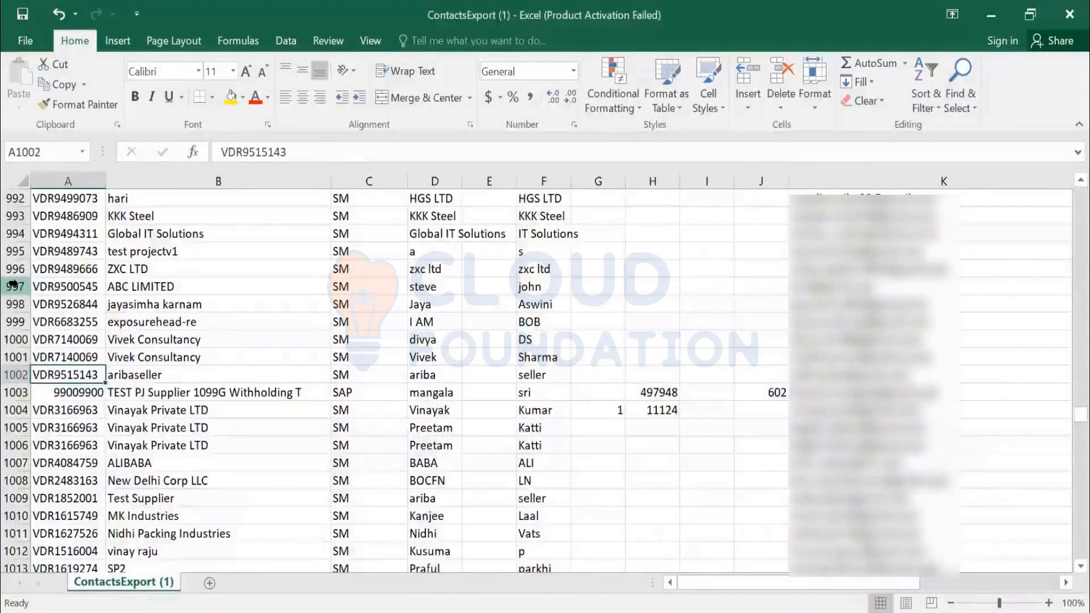
pyautogui.press('Down')
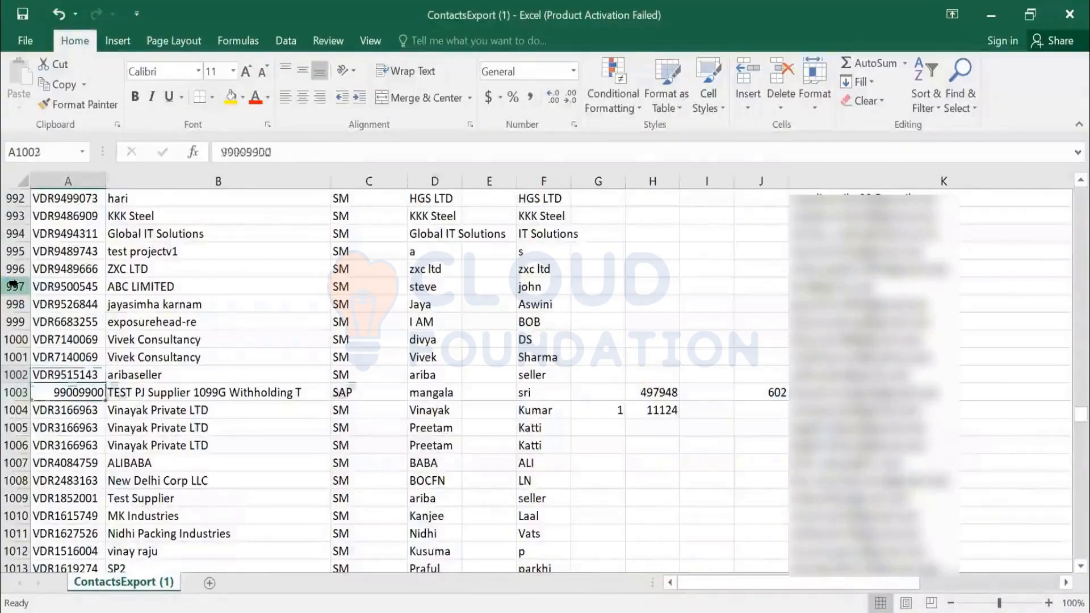
pyautogui.hotkey('shift', 'space')
pyautogui.hotkey('ctrl', 'shift', '+')
# - Fill the vendor ID, supplier name and source system in A1003:C1003 from the aribaseller row above
pyautogui.press('Left')
pyautogui.hotkey('ctrl', 'd')
pyautogui.press('Right')
pyautogui.hotkey('ctrl', 'd')
pyautogui.press('Right')
pyautogui.hotkey('ctrl', 'd')
pyautogui.hotkey('ctrl', 'Right')
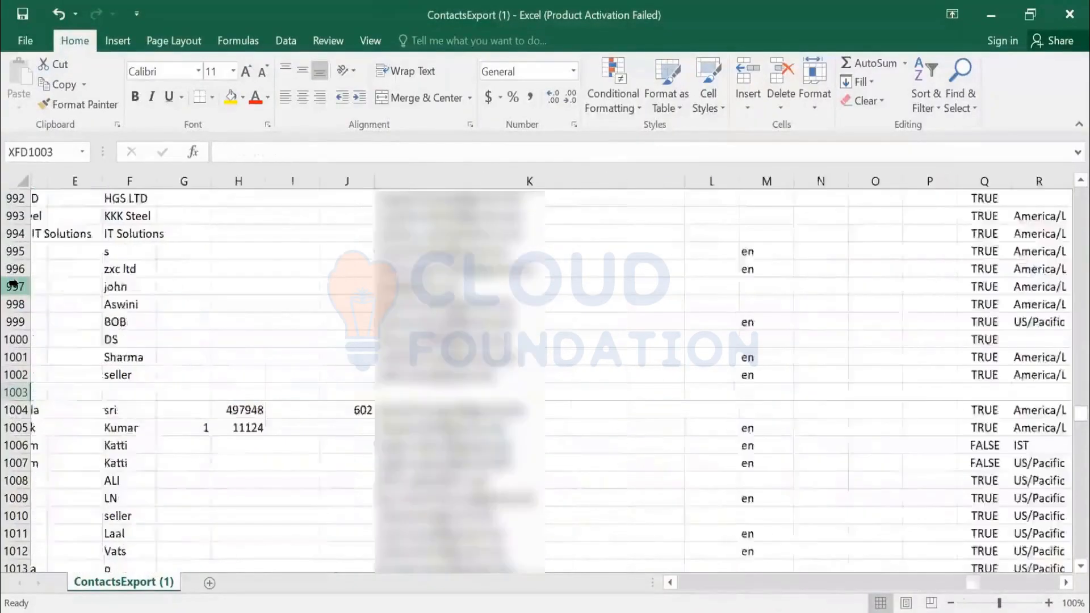
pyautogui.press('Home')
# - Fill the first name in D1003 and the last name in F1003 from the row above
pyautogui.press('Right')
pyautogui.press('Right')
pyautogui.press('Right')
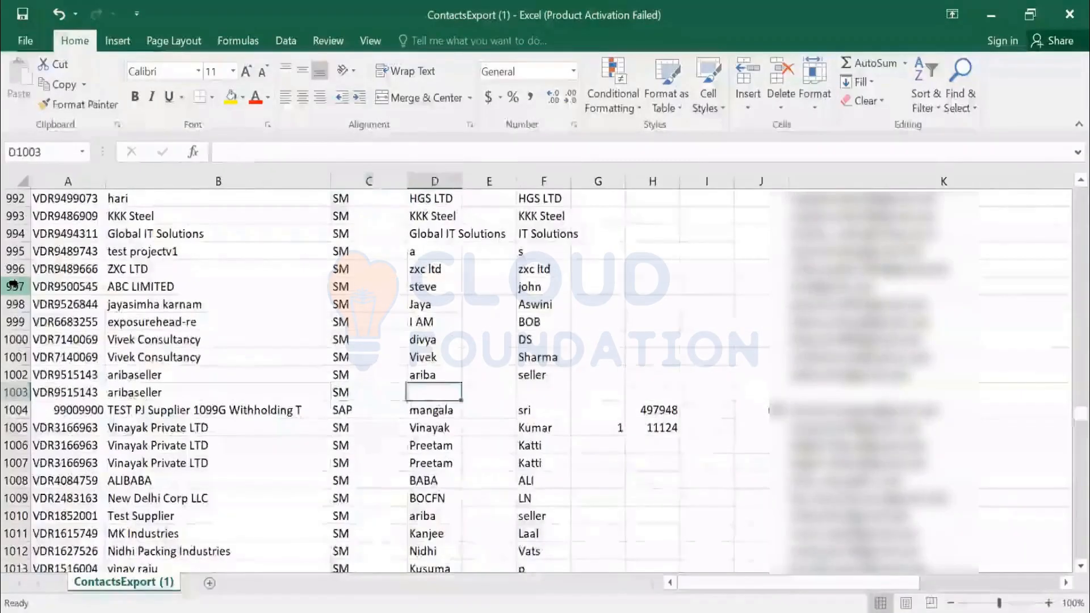
pyautogui.hotkey('ctrl', 'd')
# - Enter the added contact's email address in K1003
pyautogui.press('Right')
pyautogui.press('Right')
pyautogui.hotkey('ctrl', 'd')
pyautogui.press('Right')
pyautogui.press('Right')
pyautogui.press('Right')
pyautogui.press('Right')
pyautogui.press('Right')
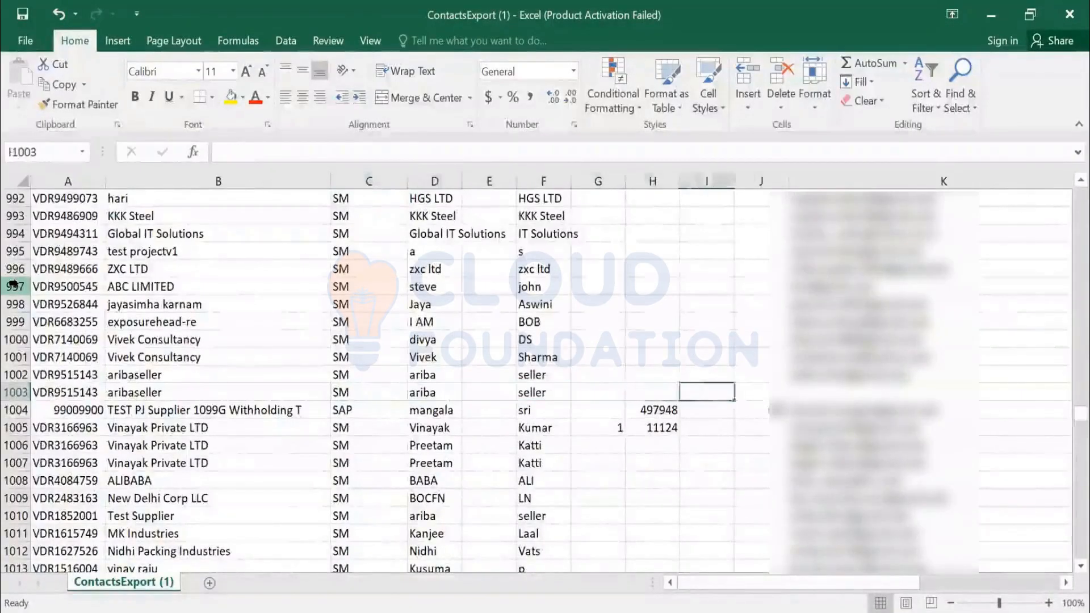
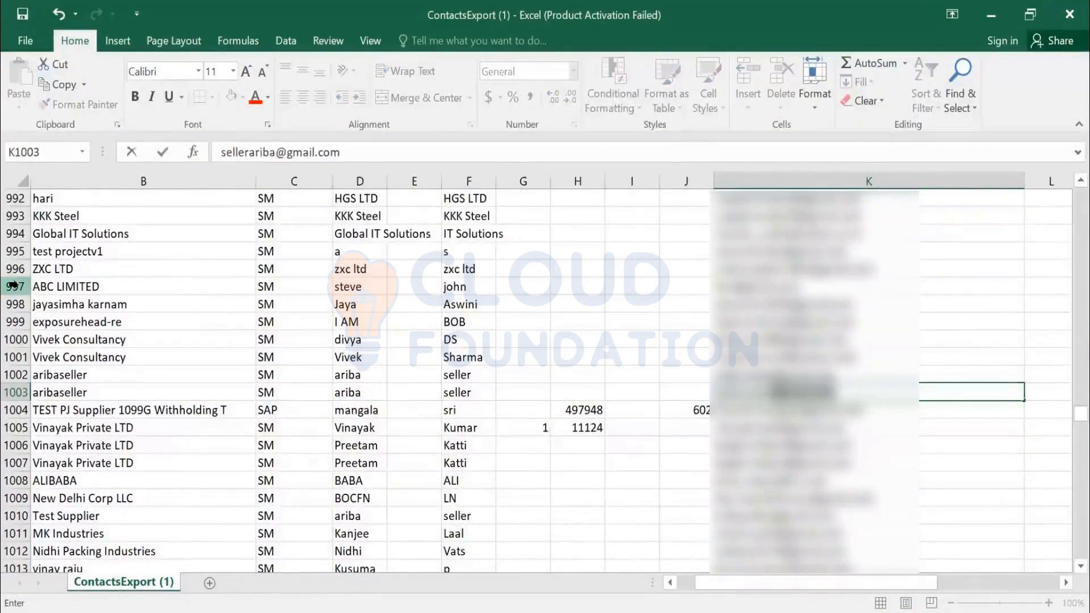
pyautogui.press('Tab')
pyautogui.press('Tab')
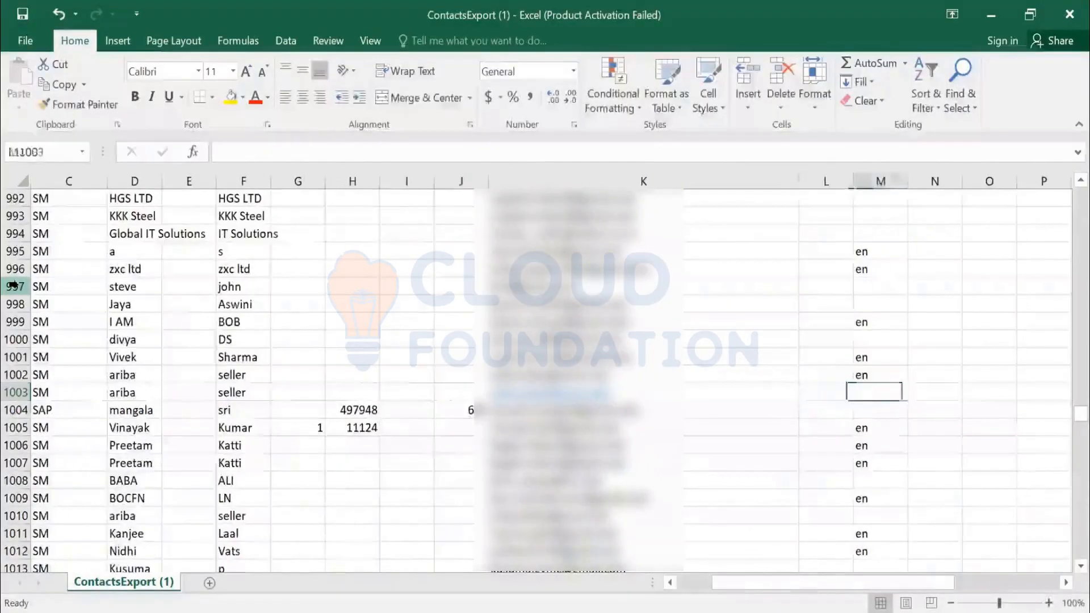
# - Enter en in M1003 and TRUE in Q1003 for the added contact
pyautogui.write('en')
pyautogui.press('Tab')
pyautogui.press('Tab')
pyautogui.press('Tab')
pyautogui.press('Tab')
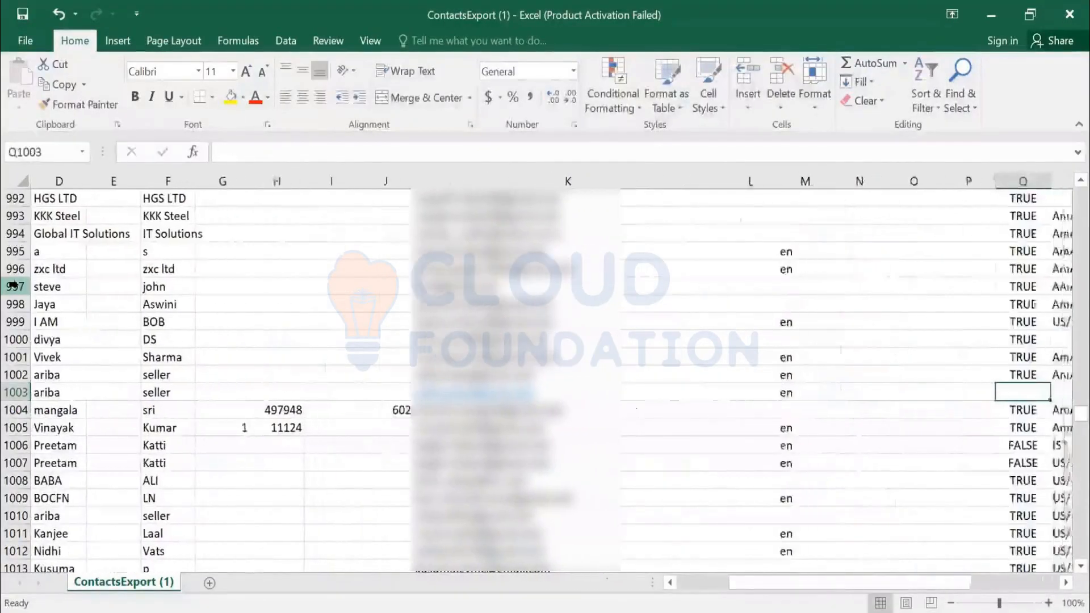
pyautogui.write('TRUE')
pyautogui.press('Tab')
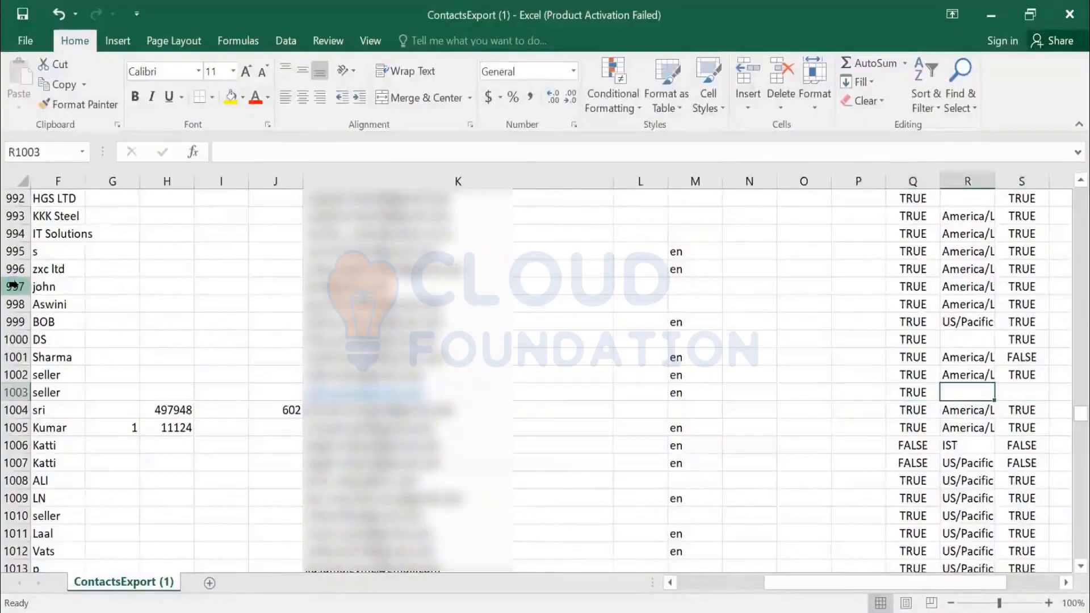
# - Set the added contact's time zone to America/Los_Angeles in R1003 and enter TRUE in S1003
pyautogui.write('America/Los_Angeles')
pyautogui.press('Tab')
pyautogui.write('TRUE')
pyautogui.press('Tab')
pyautogui.press('Tab')
pyautogui.hotkey('shift', 'Tab')
pyautogui.hotkey('shift', 'Tab')
pyautogui.hotkey('shift', 'Tab')
pyautogui.hotkey('shift', 'Tab')
pyautogui.hotkey('shift', 'Tab')
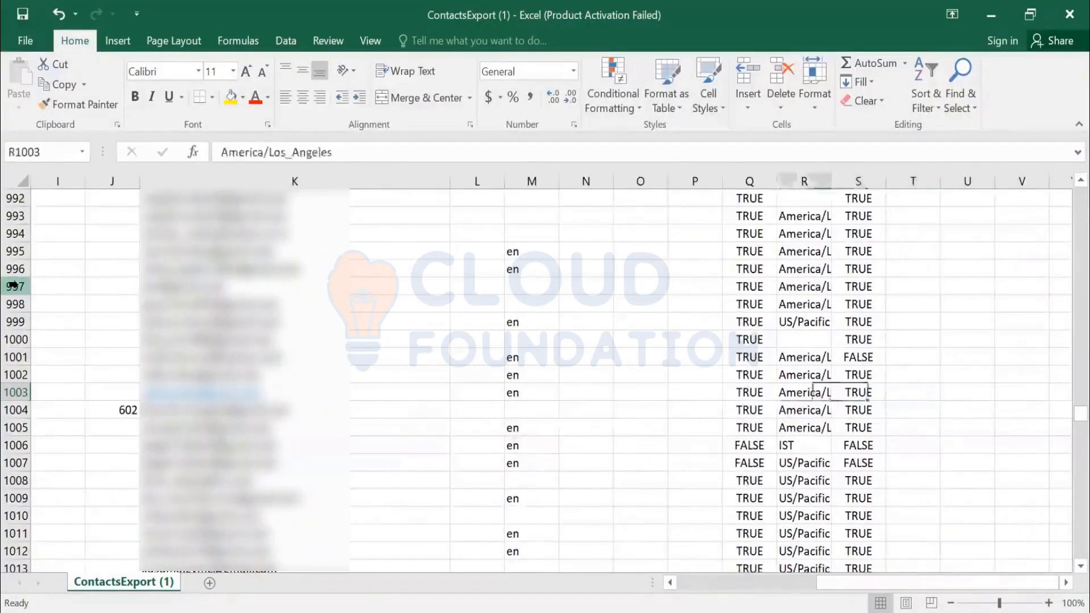
pyautogui.press('Tab')
pyautogui.write('F')
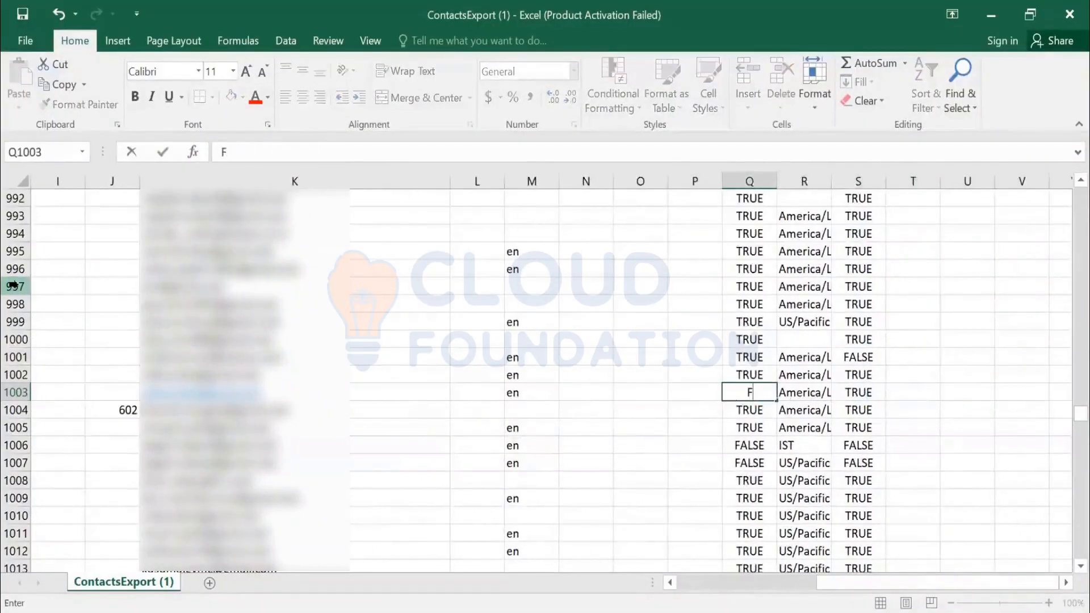
pyautogui.press('Escape')
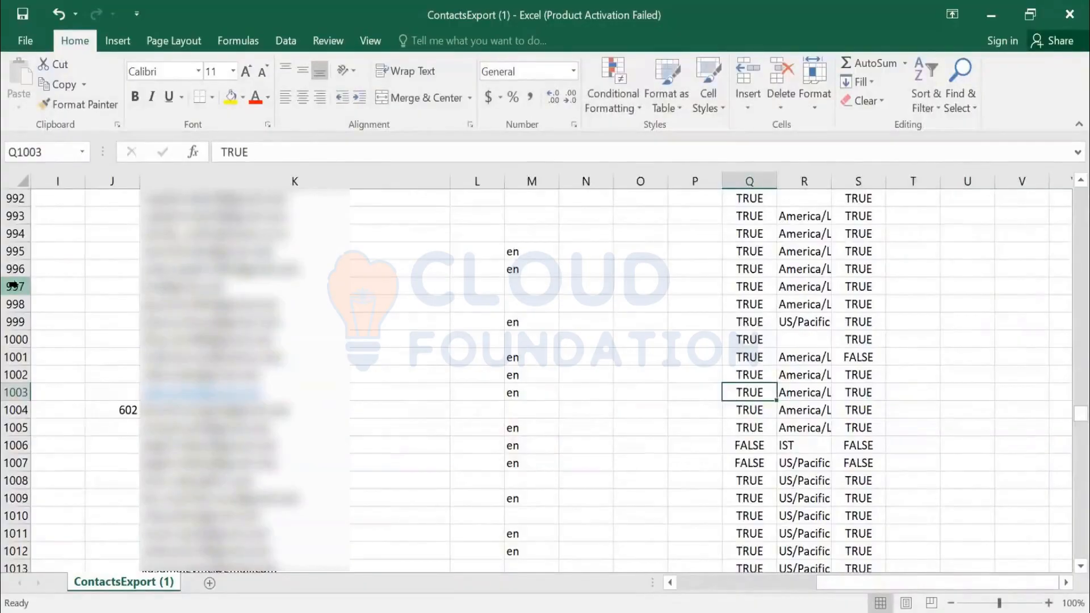
# - Review the contact rows above row 1003 and check the added contact's row back to its erpVendorId column
pyautogui.scroll(20, 897, 406)
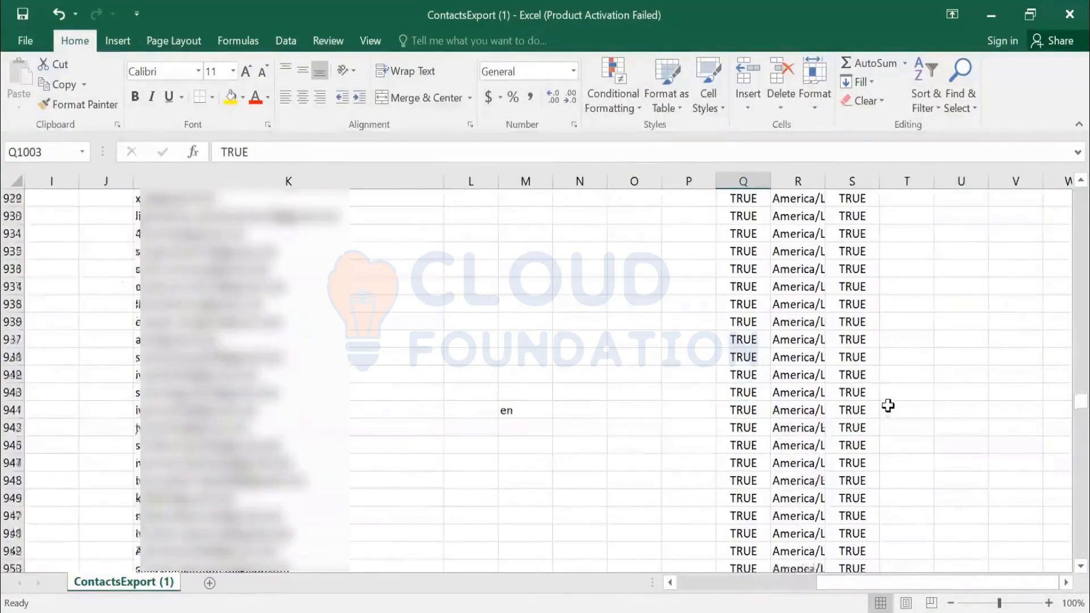
pyautogui.scroll(7, 888, 405)
pyautogui.scroll(-20, 868, 382)
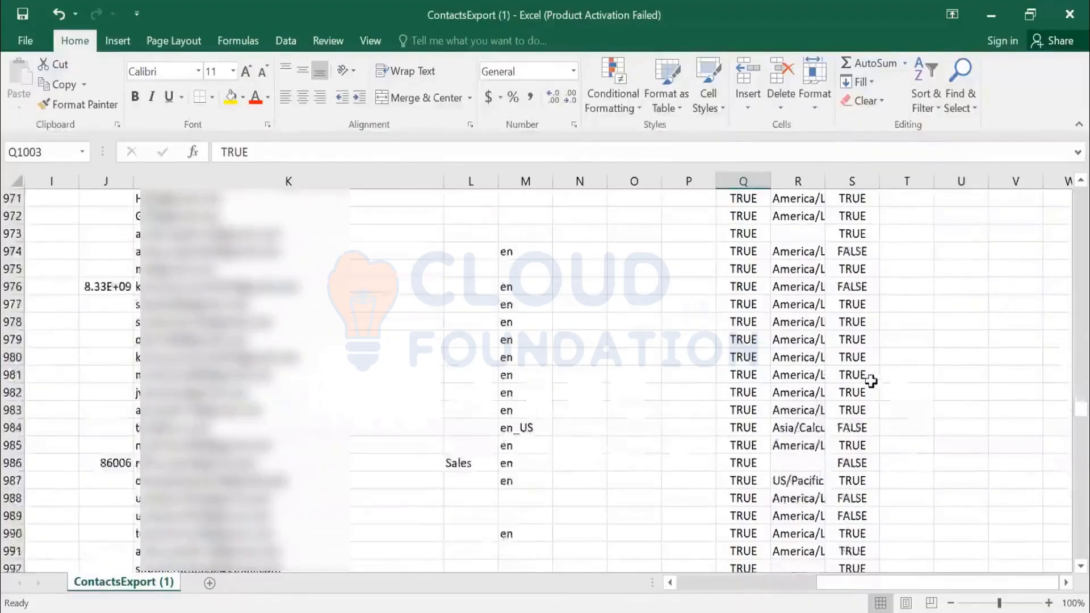
pyautogui.press('Left')
pyautogui.press('Left')
pyautogui.press('Left')
pyautogui.press('Left')
pyautogui.press('Left')
pyautogui.press('Left')
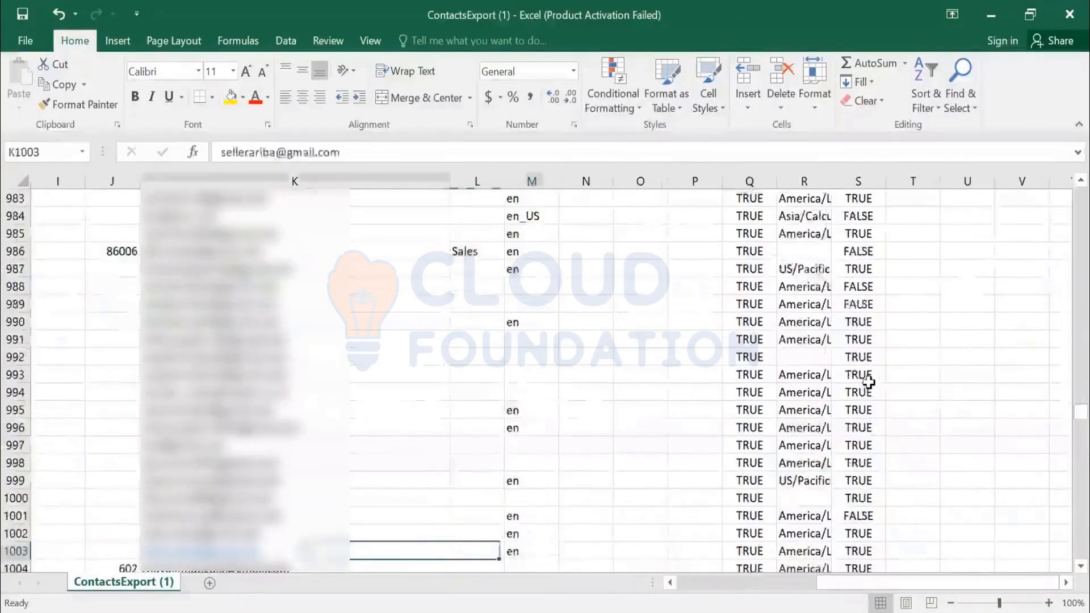
pyautogui.press('Home')
pyautogui.scroll(-1, 149, 415)
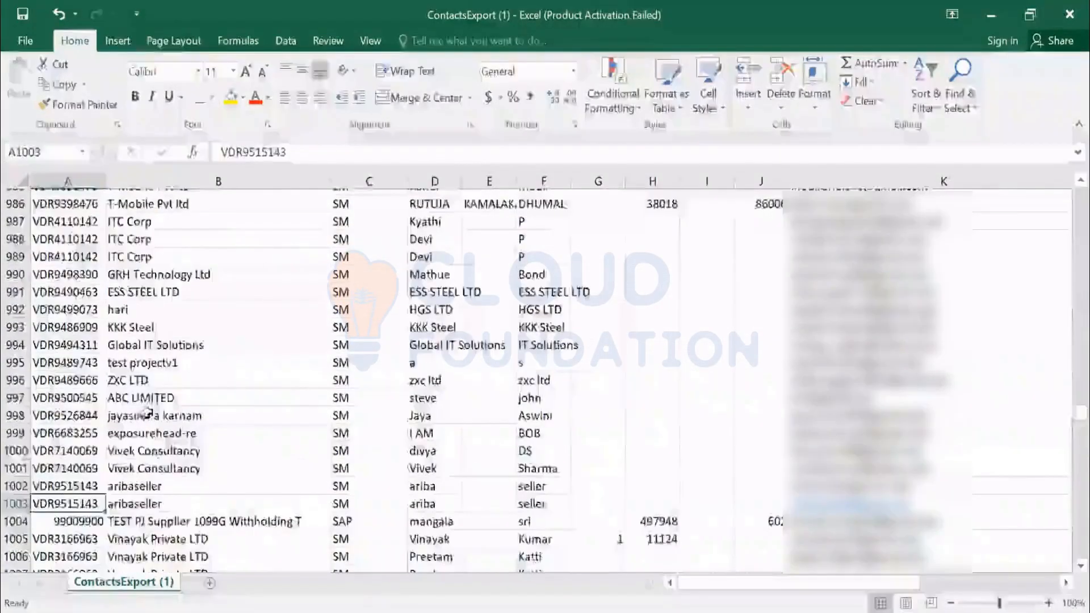
pyautogui.scroll(-1, 148, 415)
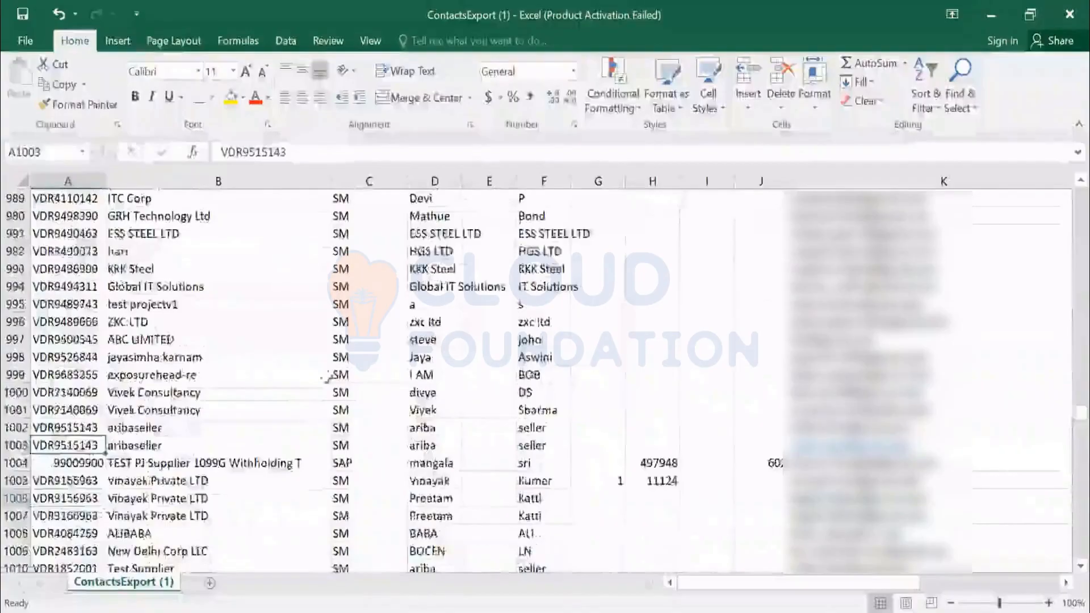
# - Delete all contact rows between the header and the two aribaseller rows, from row 2 through row 1001
pyautogui.click(12, 409)
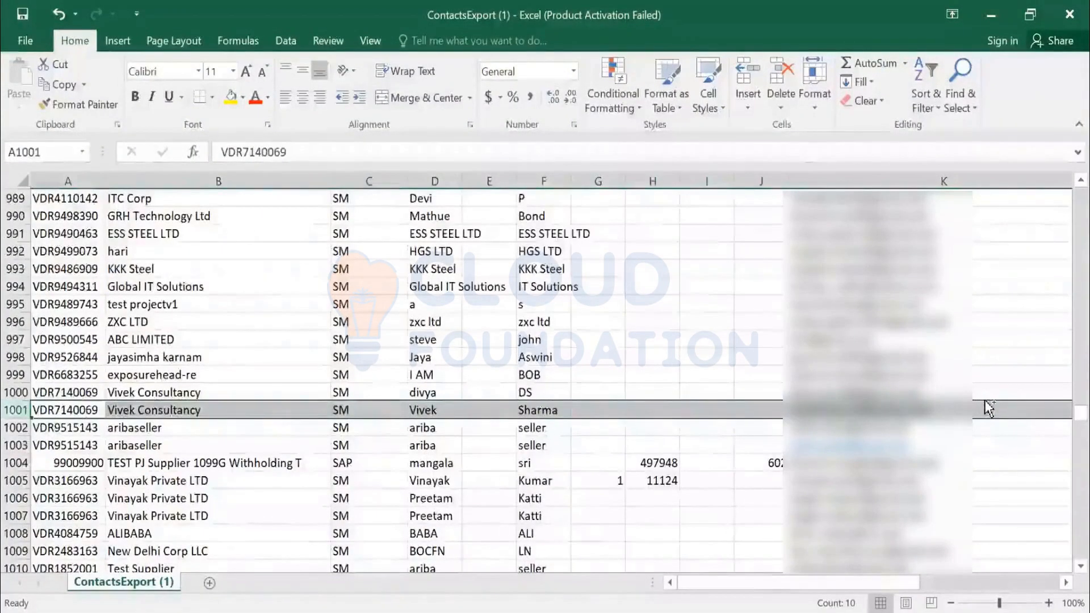
pyautogui.hotkey('ctrl', 'shift', 'Up')
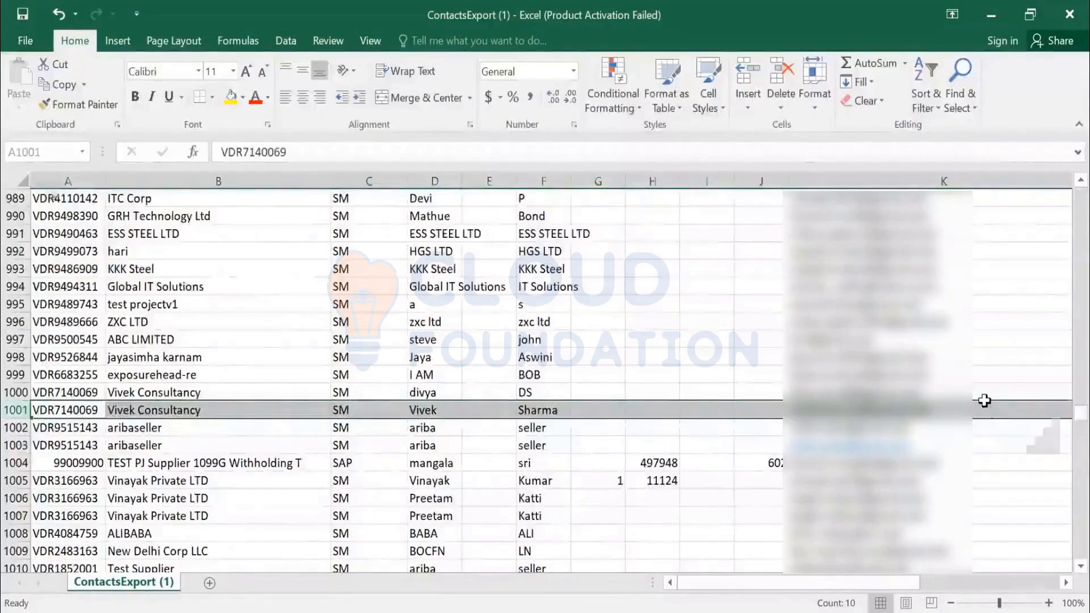
pyautogui.scroll(-6, 985, 401)
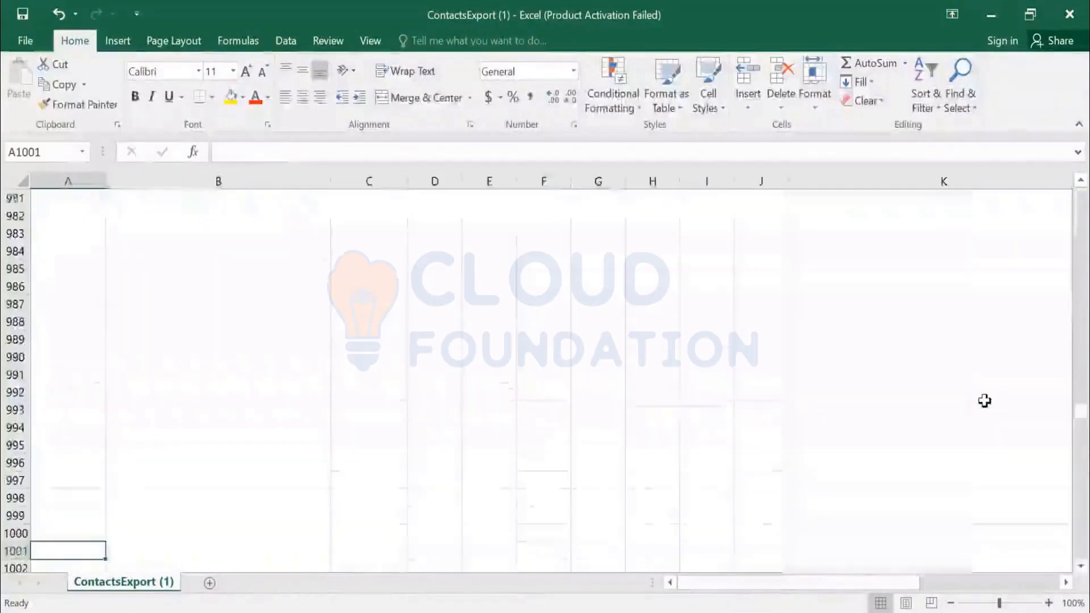
pyautogui.hotkey('ctrl', 'Up')
pyautogui.hotkey('ctrl', 'Up')
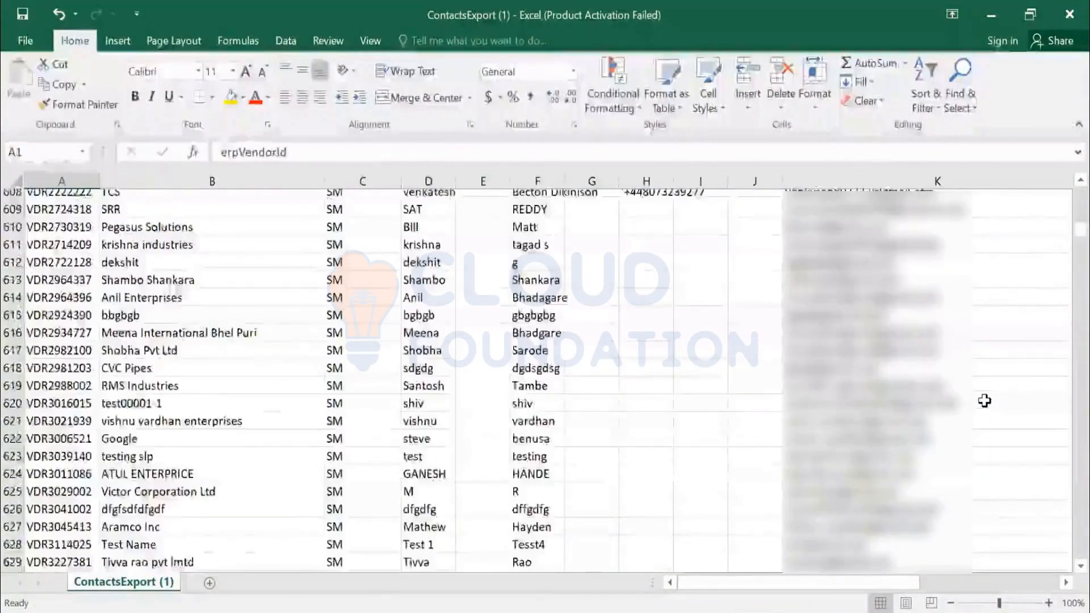
# - Clear all contact data from row 4 to the end of the list, keeping only the header and two aribaseller rows
pyautogui.press('Down')
pyautogui.press('Down')
pyautogui.press('Down')
pyautogui.hotkey('ctrl', 'shift', 'Right')
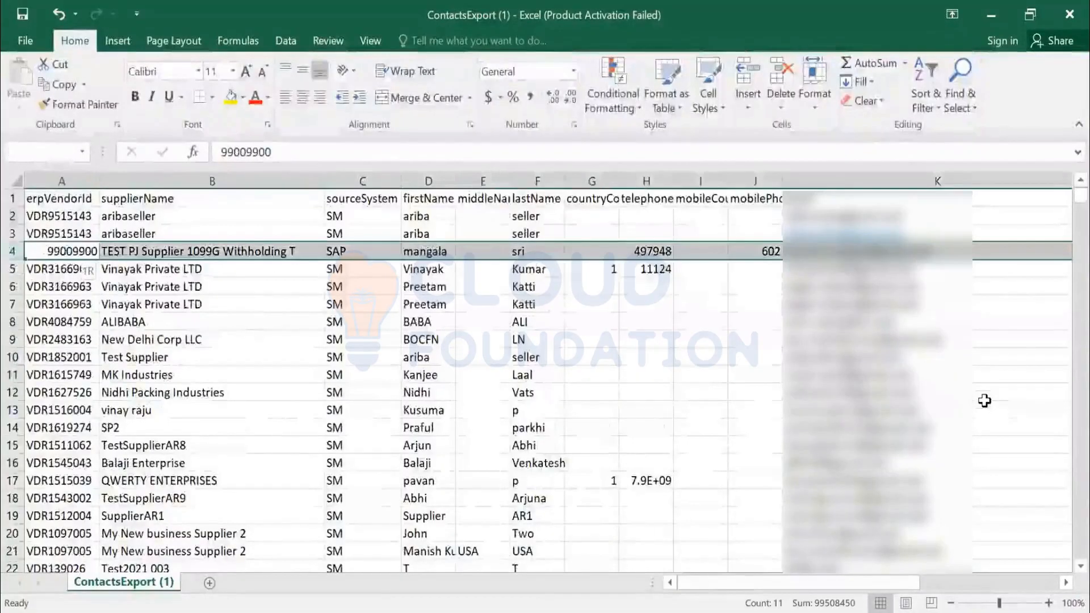
pyautogui.hotkey('ctrl', 'shift', 'Down')
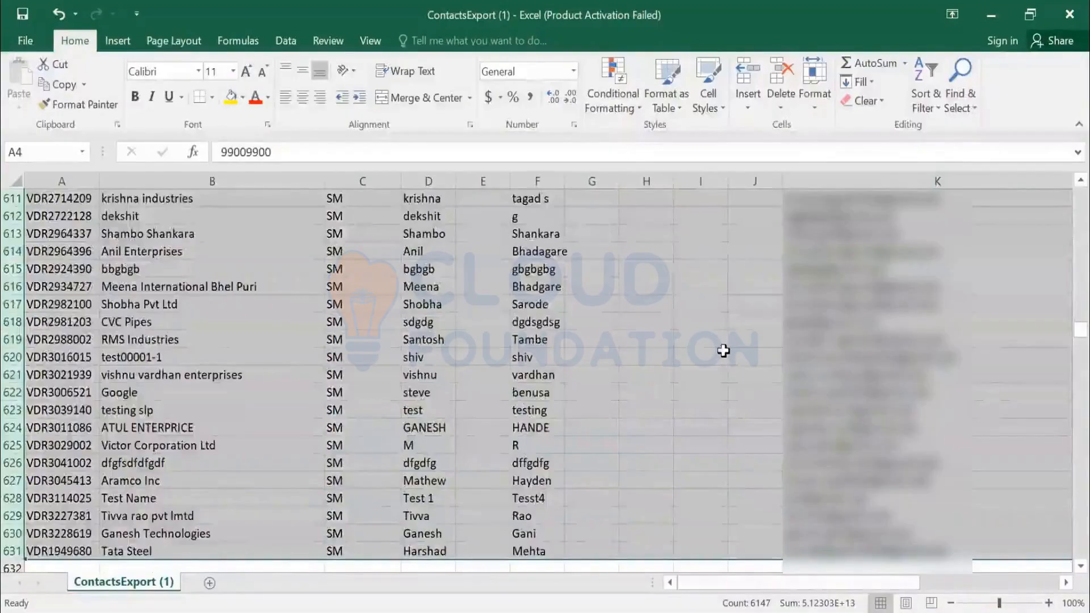
pyautogui.scroll(6, 723, 349)
pyautogui.scroll(7, 723, 349)
pyautogui.press('Delete')
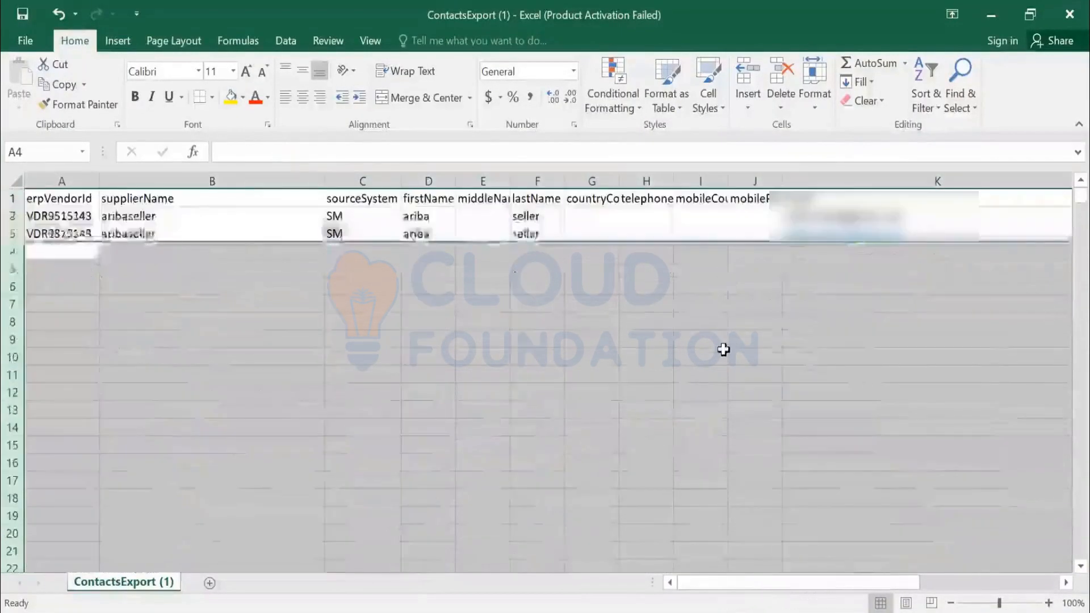
pyautogui.press('Up')
pyautogui.press('Up')
pyautogui.press('Up')
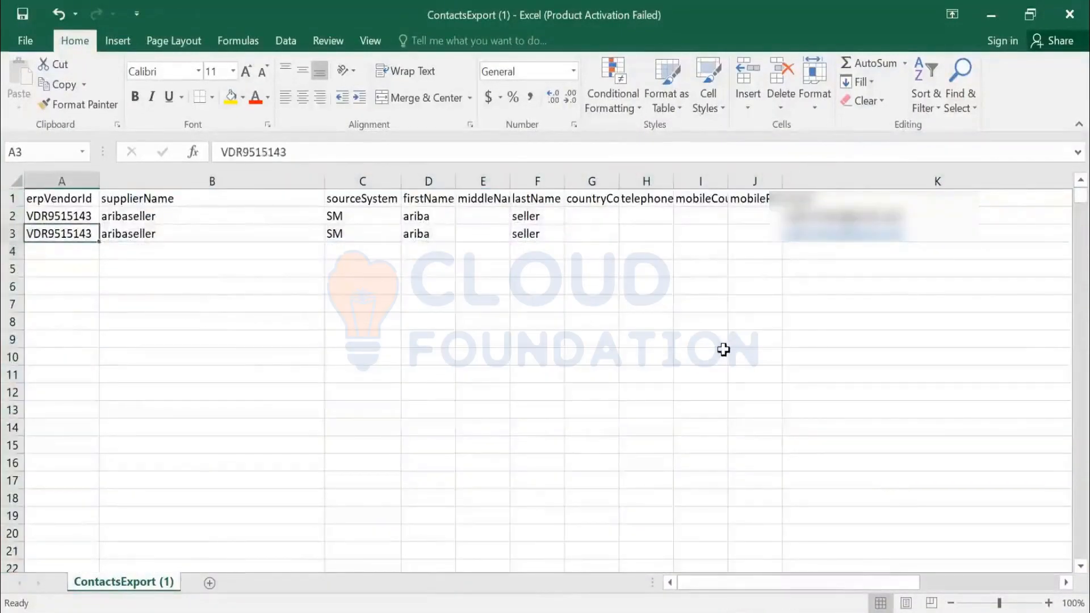
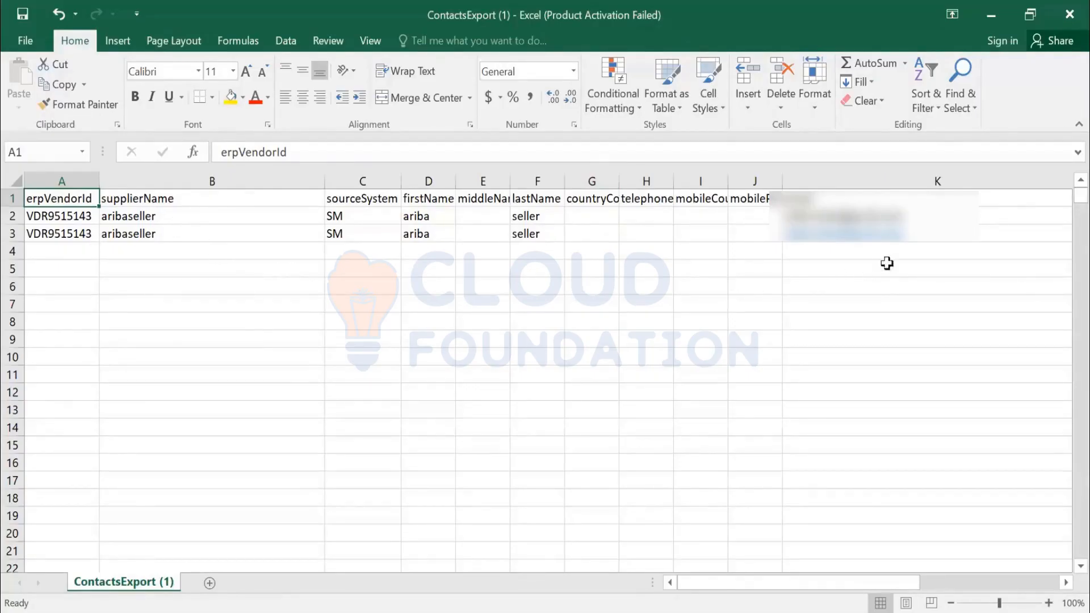
# - Insert a 2 before the @ sign in the second aribaseller contact's email in K3
pyautogui.click(929, 233)
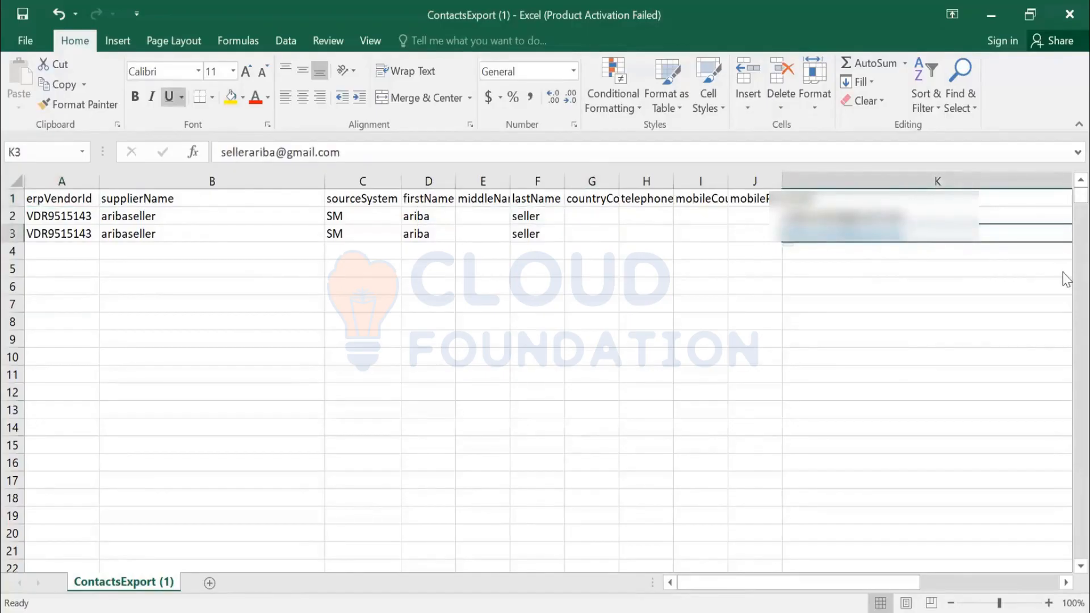
pyautogui.click(272, 156)
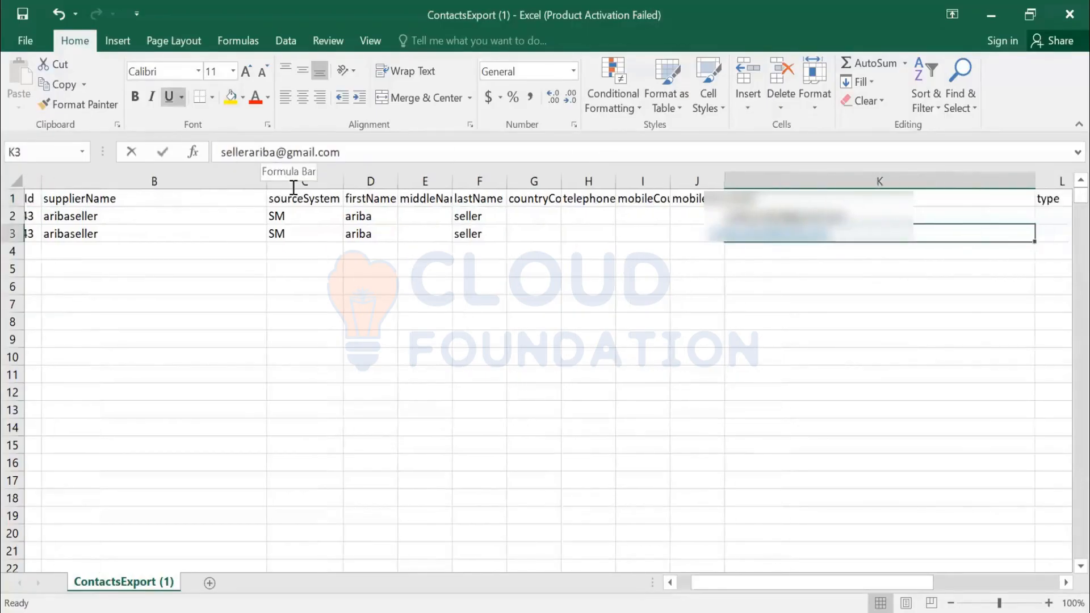
pyautogui.write('2')
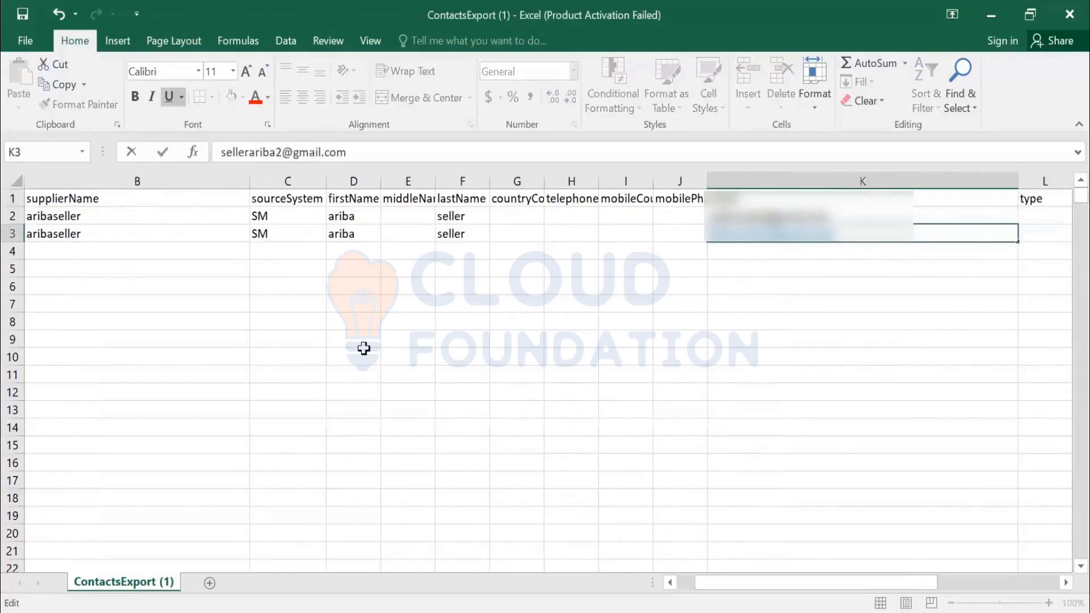
pyautogui.press('Return')
# - Review the second contact's remaining fields in row 3, from the email column across to the department column and back
pyautogui.press('Up')
pyautogui.press('Right')
pyautogui.press('Right')
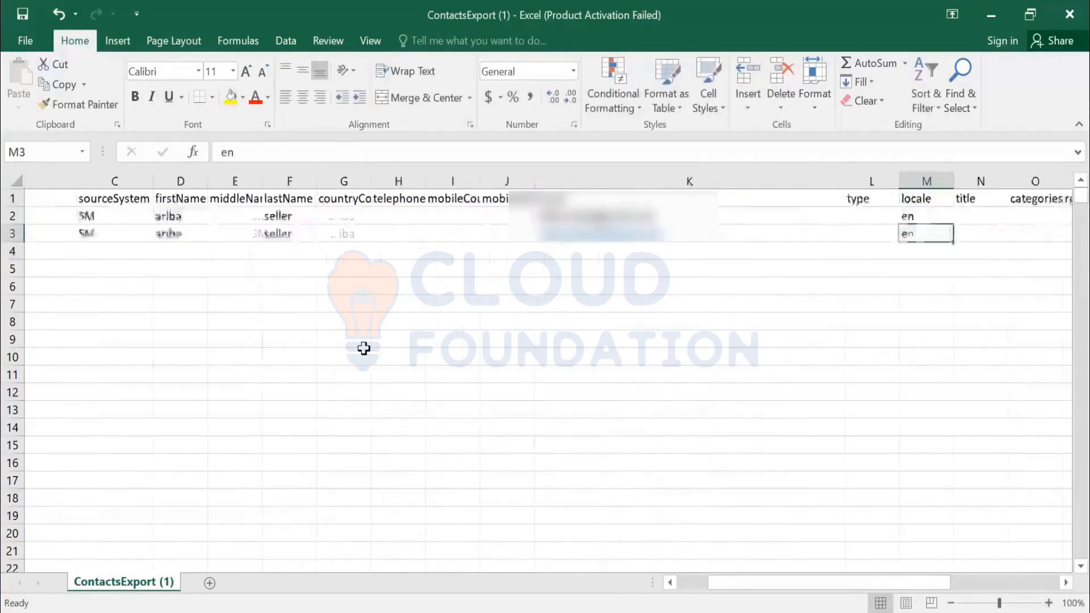
pyautogui.press('Right')
pyautogui.press('Right')
pyautogui.press('Right')
pyautogui.press('Right')
pyautogui.press('Right')
pyautogui.press('Right')
pyautogui.press('Right')
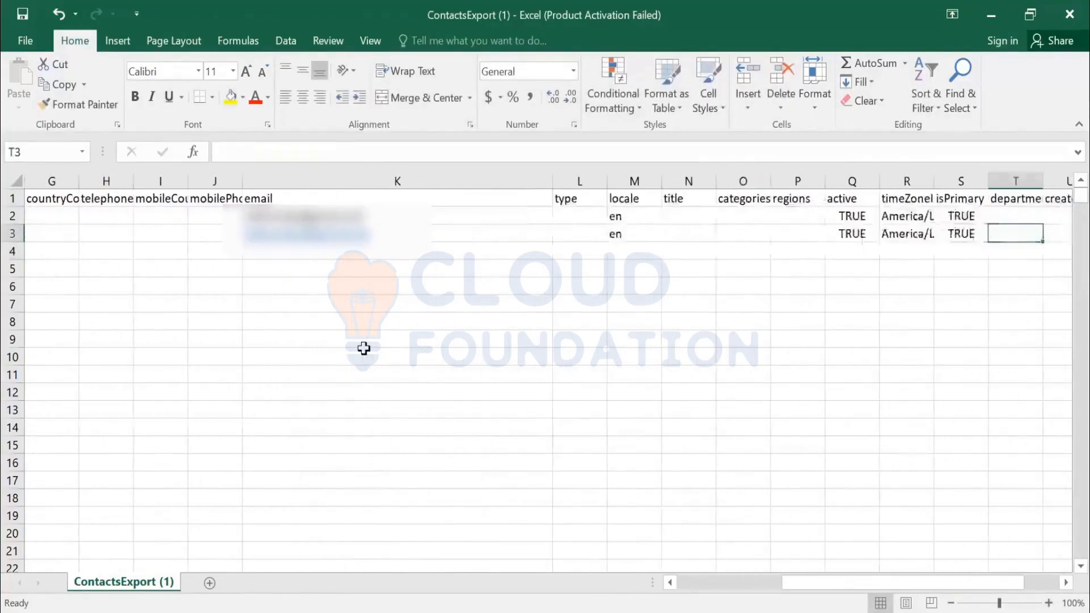
pyautogui.press('Left')
pyautogui.press('Left')
pyautogui.press('Left')
pyautogui.press('Left')
pyautogui.press('Left')
pyautogui.press('Left')
pyautogui.press('Left')
pyautogui.press('Left')
pyautogui.press('Left')
pyautogui.press('Left')
pyautogui.press('Left')
pyautogui.press('Left')
pyautogui.press('Left')
pyautogui.press('Left')
pyautogui.press('Left')
pyautogui.press('Left')
pyautogui.press('Left')
pyautogui.press('Left')
pyautogui.press('Left')
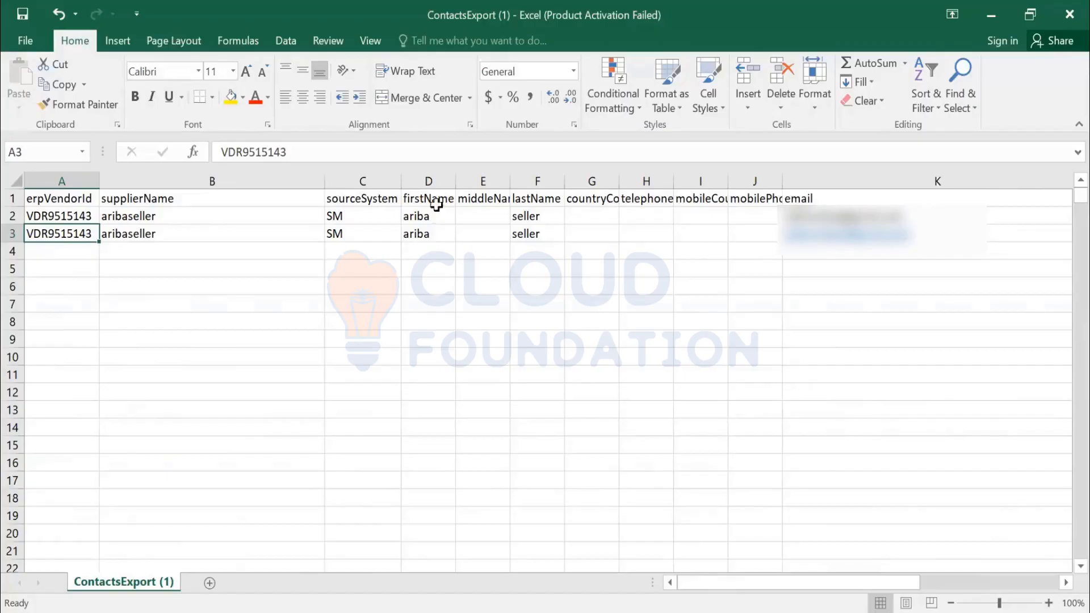
# - Insert a new column before firstName and give it the header cus_refID in D1
pyautogui.click(429, 178)
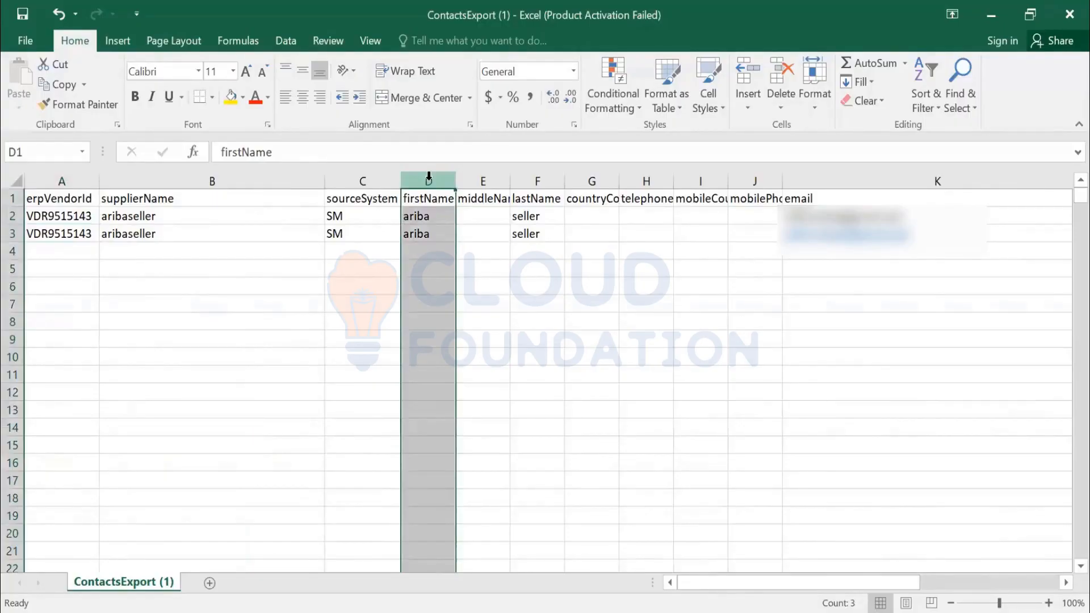
pyautogui.hotkey('ctrl', 'shift', '+')
pyautogui.press('Left')
pyautogui.press('Right')
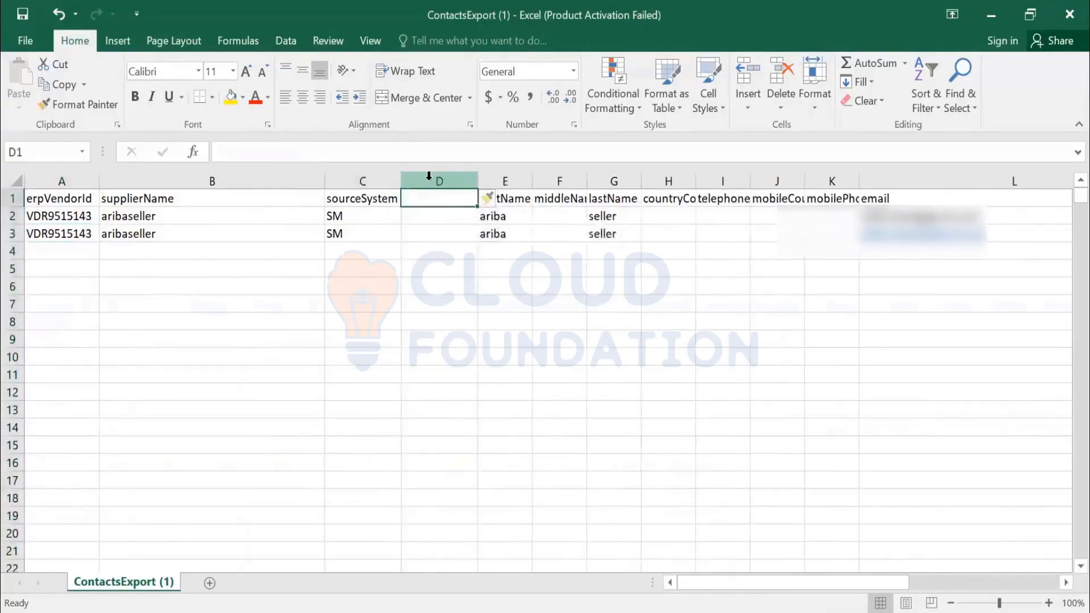
pyautogui.write('CUS')
pyautogui.press('BackSpace')
pyautogui.press('BackSpace')
pyautogui.press('BackSpace')
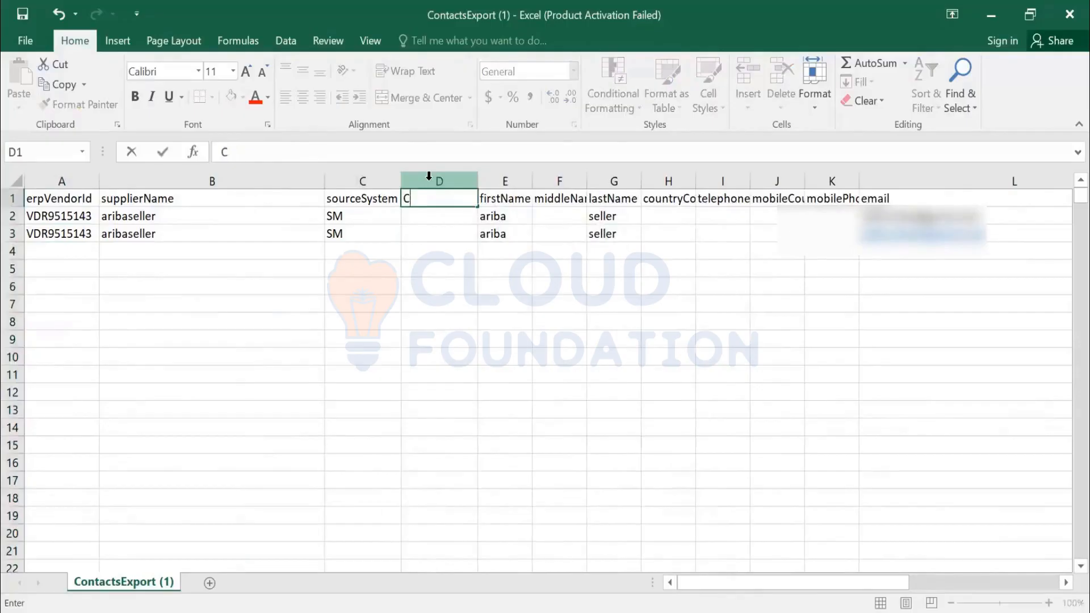
pyautogui.write('cus_')
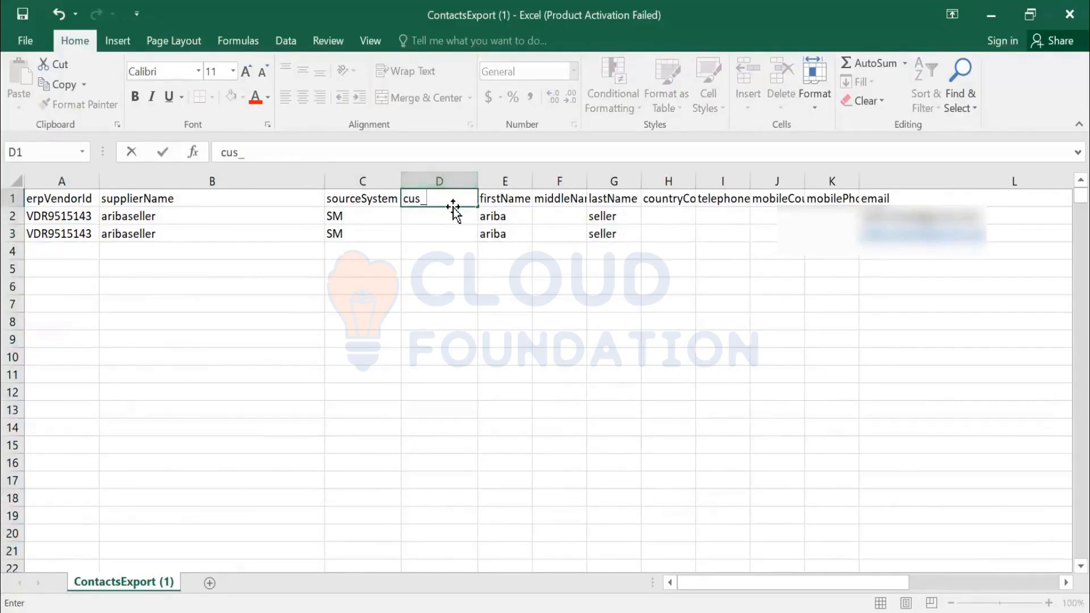
pyautogui.write('refID')
pyautogui.press('Return')
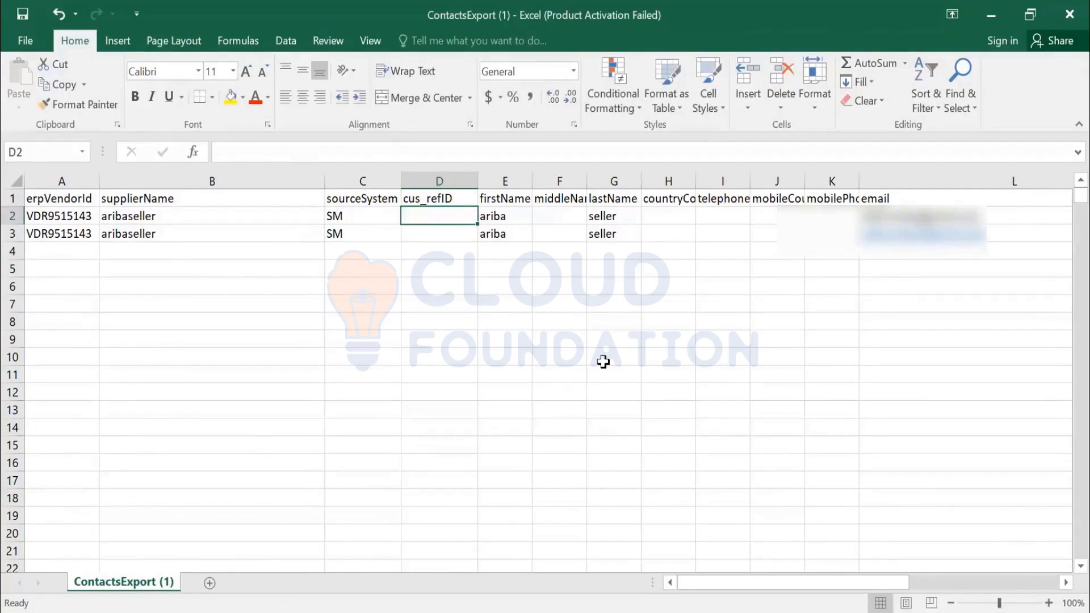
# - Enter the reference IDs MDG123 in D2 and MDG245 in D3 for the two aribaseller contacts
pyautogui.write('s')
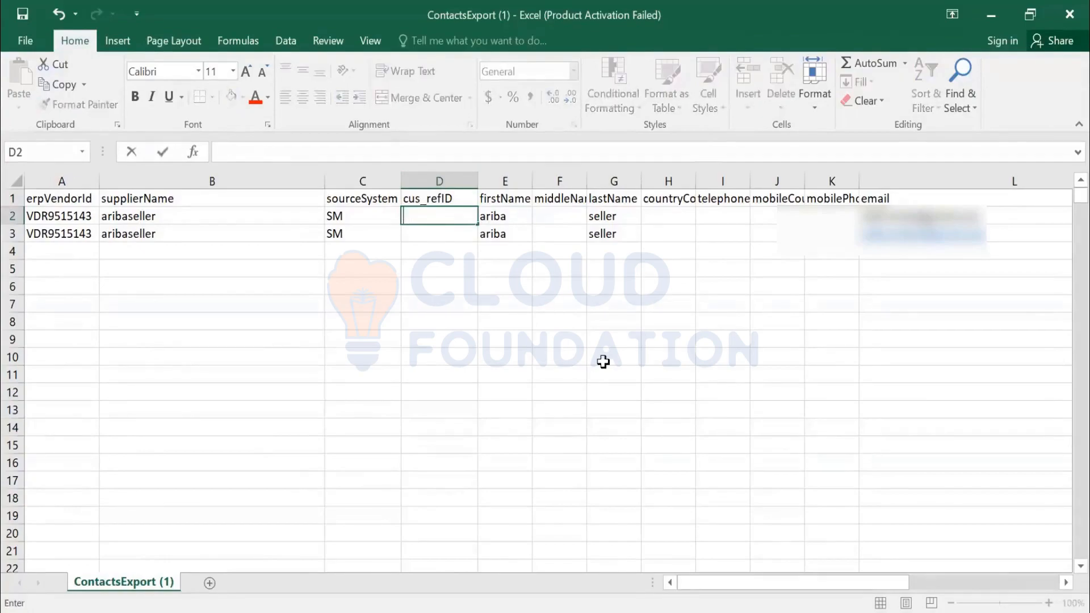
pyautogui.write('MDG12')
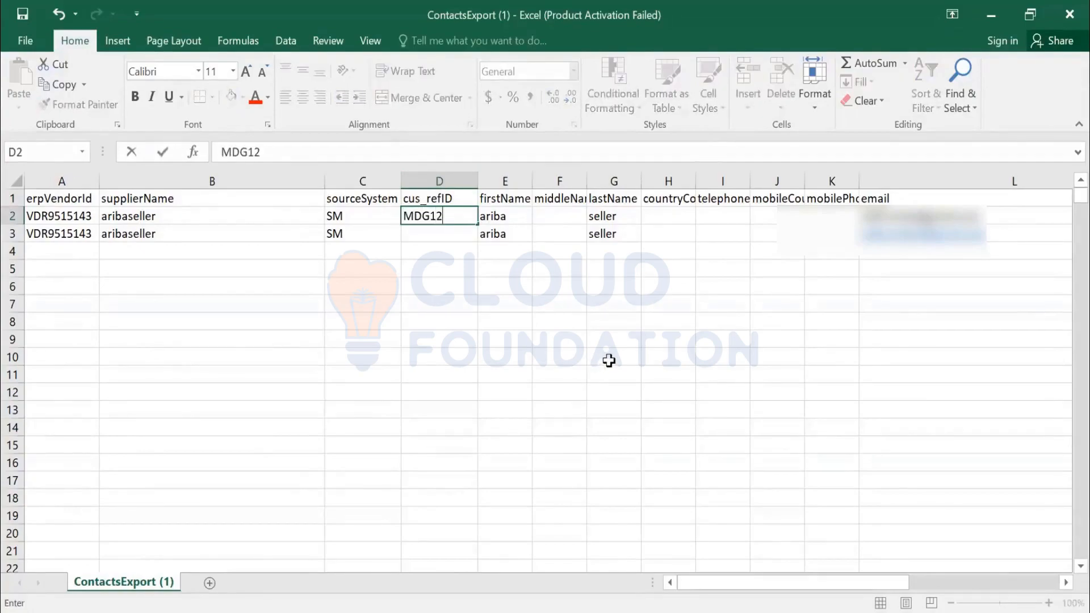
pyautogui.write('3')
pyautogui.press('Return')
pyautogui.write('MDG2')
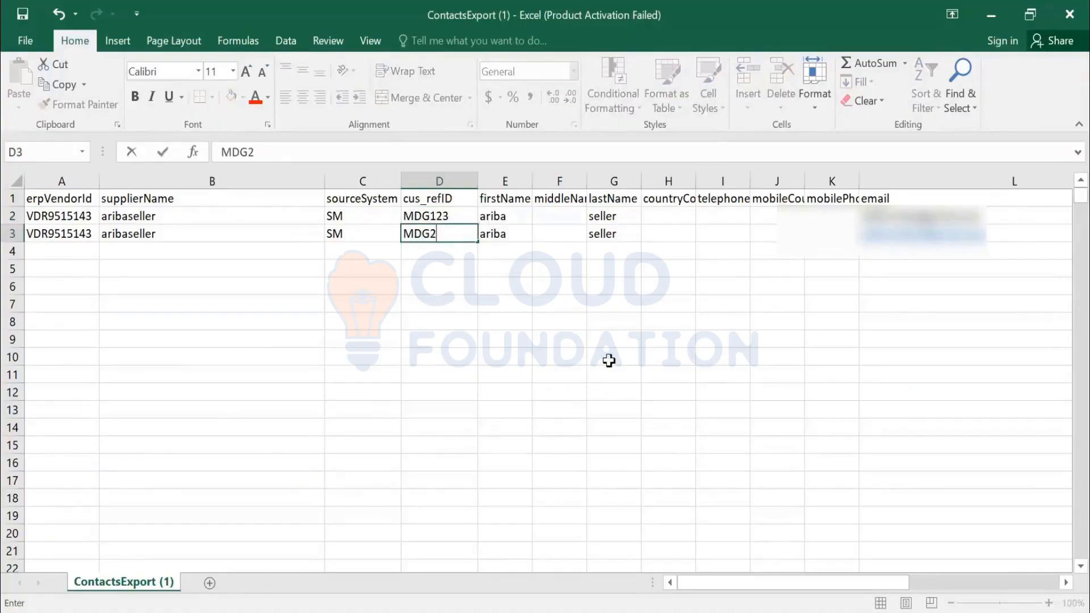
pyautogui.write('45')
pyautogui.press('Return')
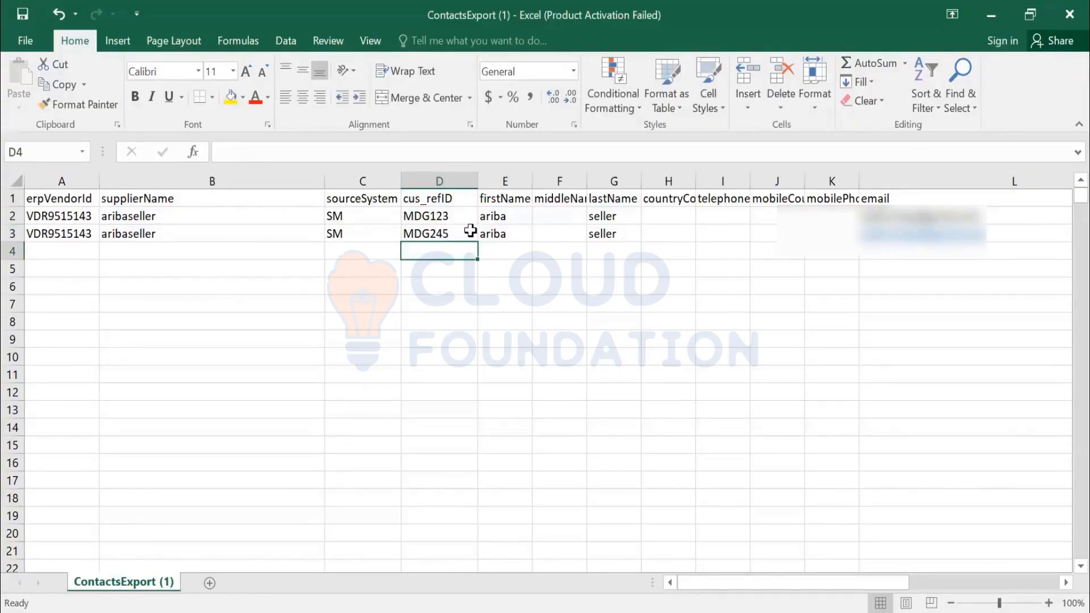
# - Examine the cus_refID header in D1 and the reference values beneath it
pyautogui.click(443, 197)
pyautogui.moveTo(445, 220); pyautogui.dragTo(442, 234)
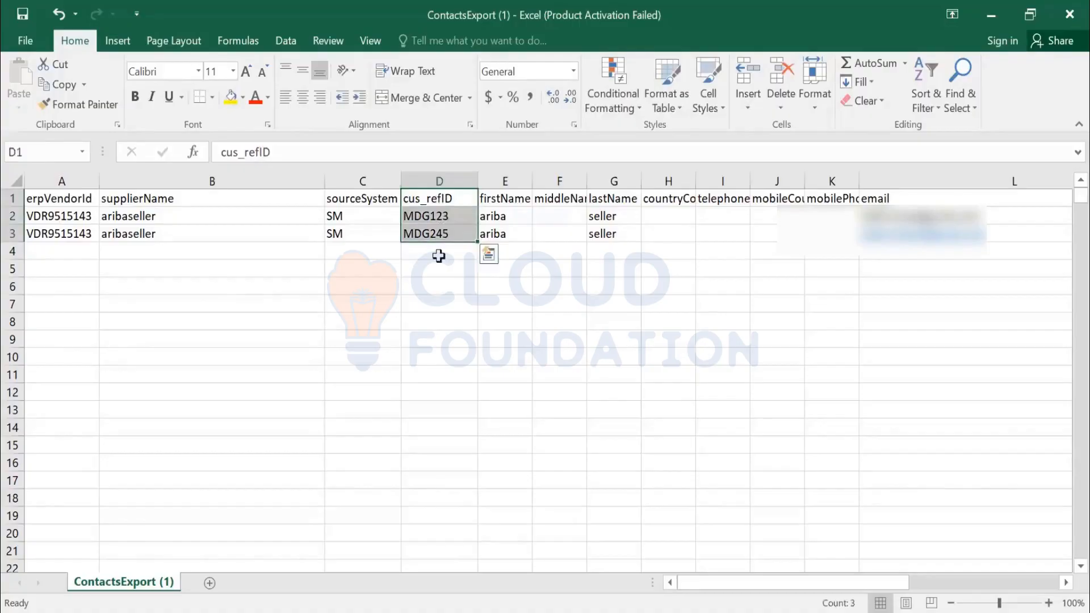
pyautogui.press('Down')
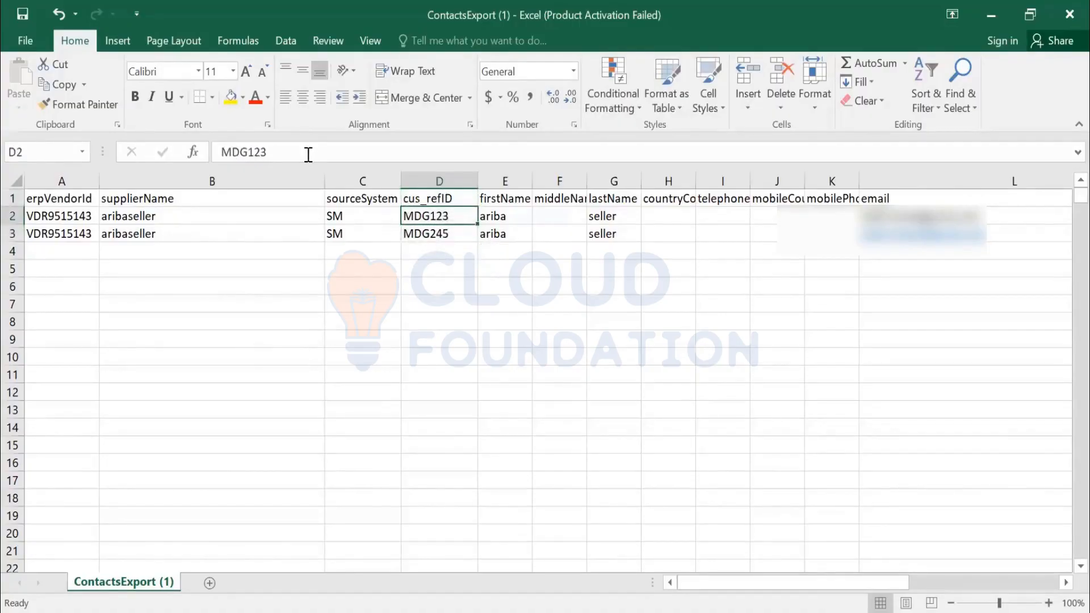
pyautogui.press('Up')
pyautogui.click(271, 152)
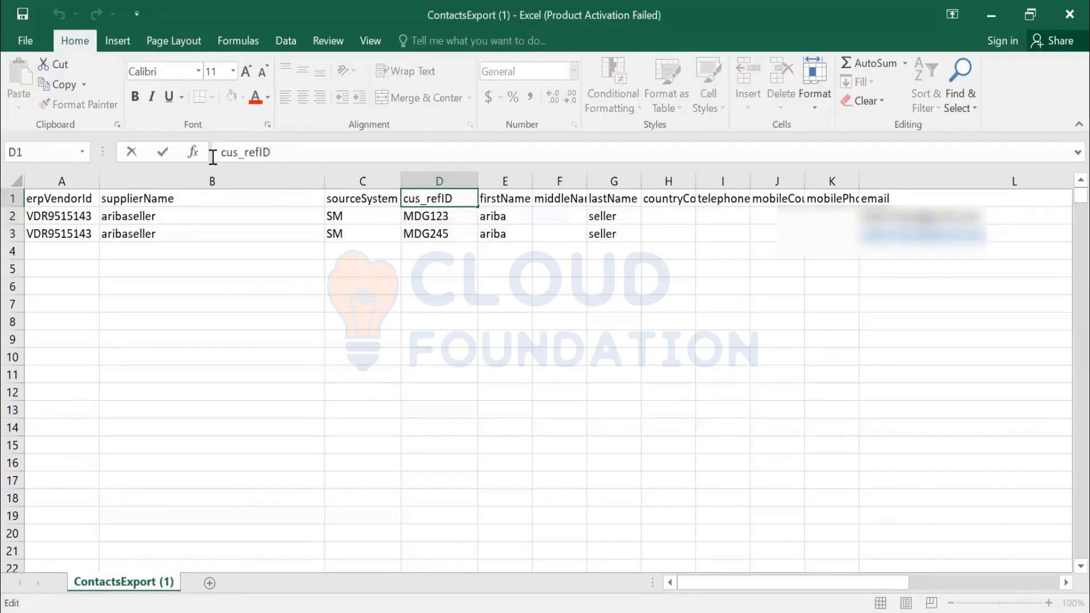
pyautogui.doubleClick(224, 152)
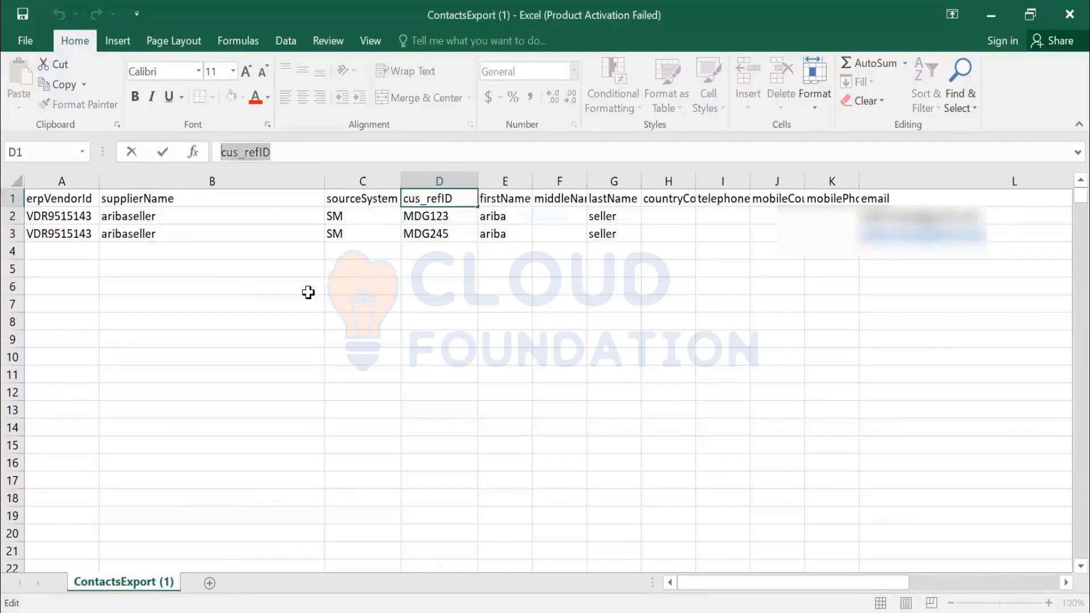
pyautogui.click(445, 248)
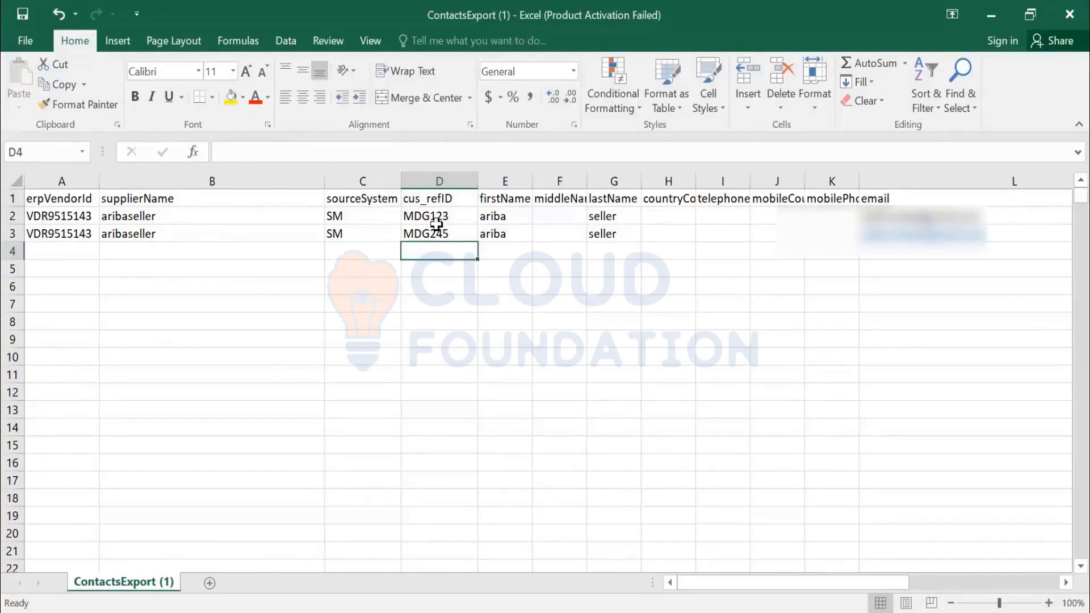
pyautogui.click(444, 198)
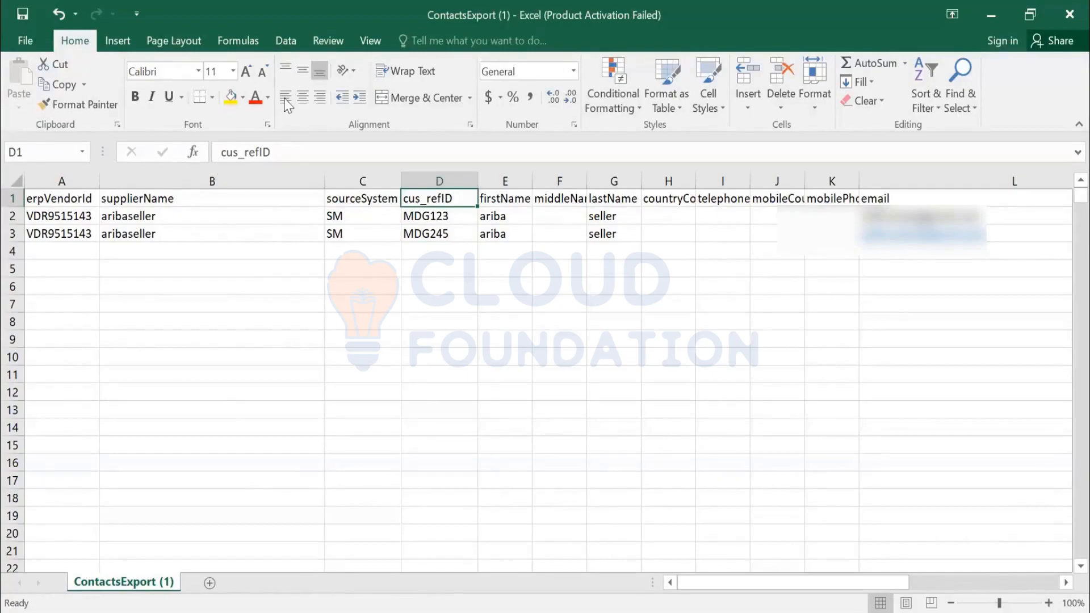
# - Save the contacts file with the cus_refID column, keeping the CSV format
pyautogui.click(183, 215)
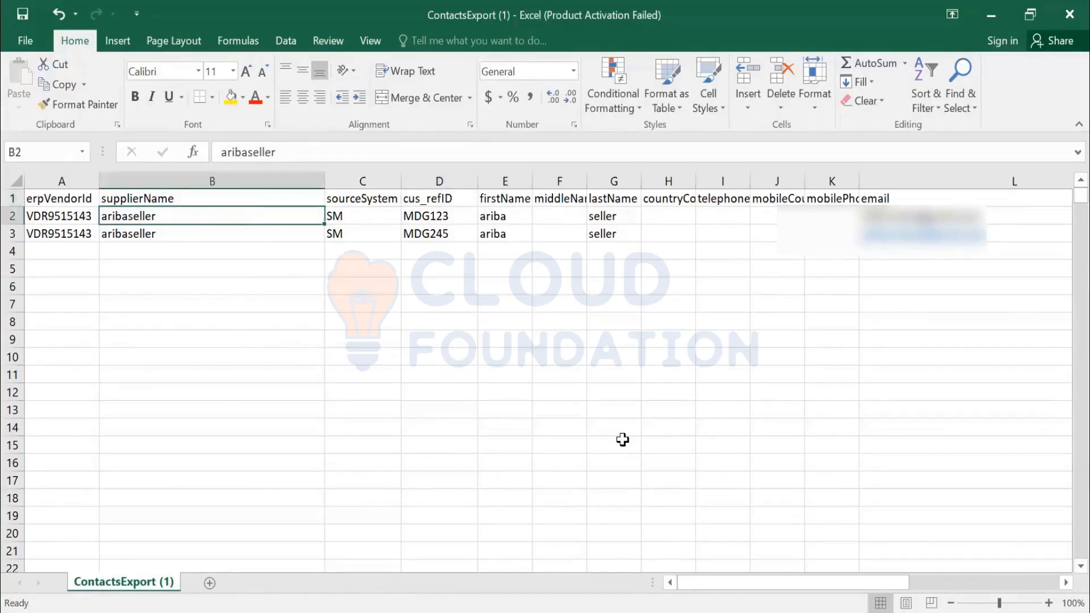
pyautogui.hotkey('ctrl', 's')
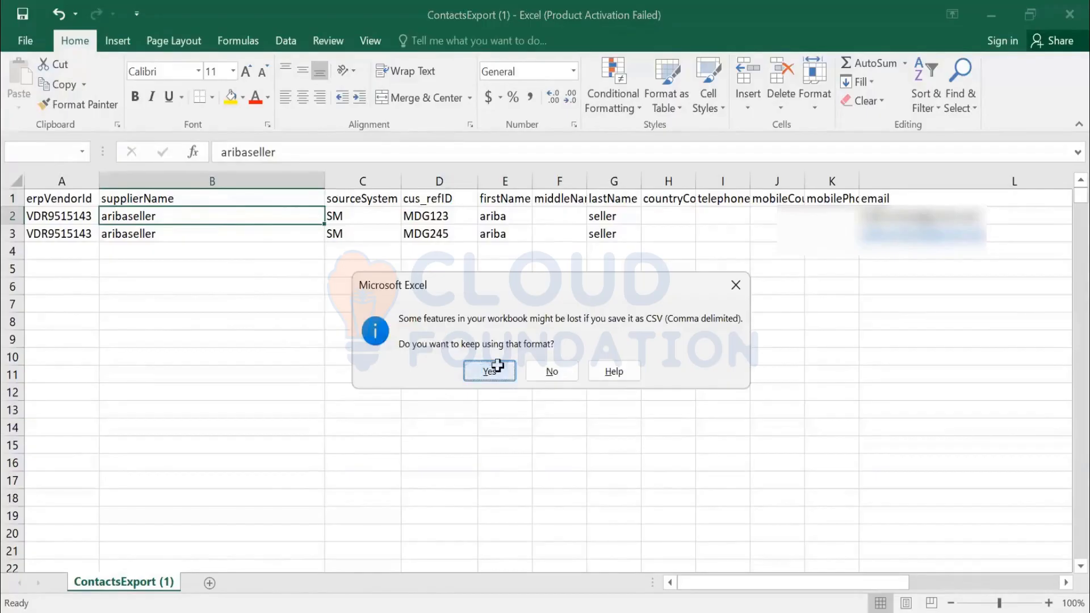
pyautogui.click(497, 366)
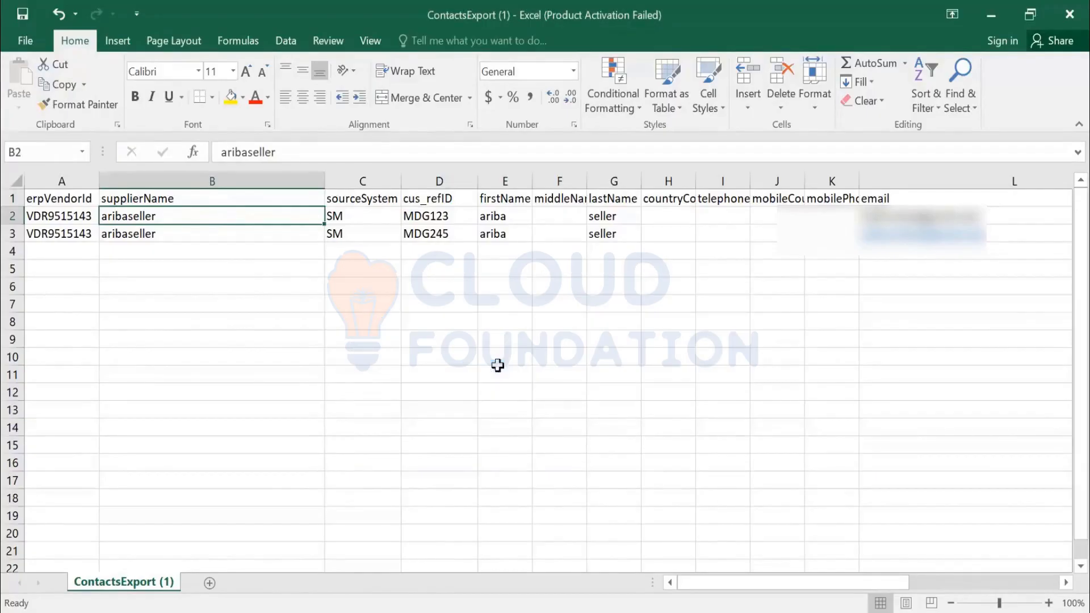
# - Delete the cus_refID column and save the contacts file again, keeping the CSV format
pyautogui.click(435, 180)
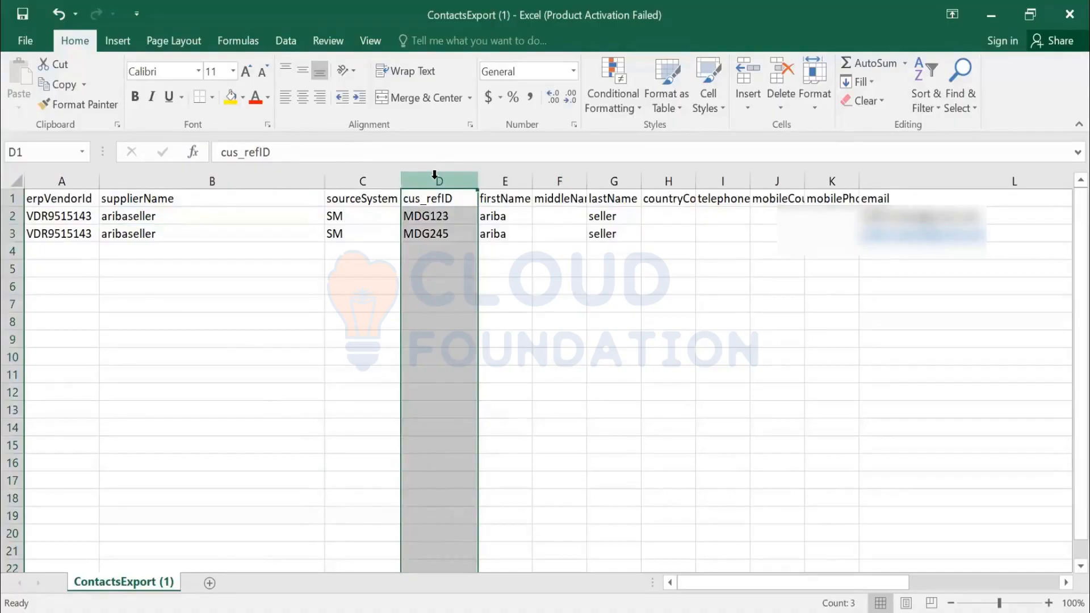
pyautogui.hotkey('ctrl', '-')
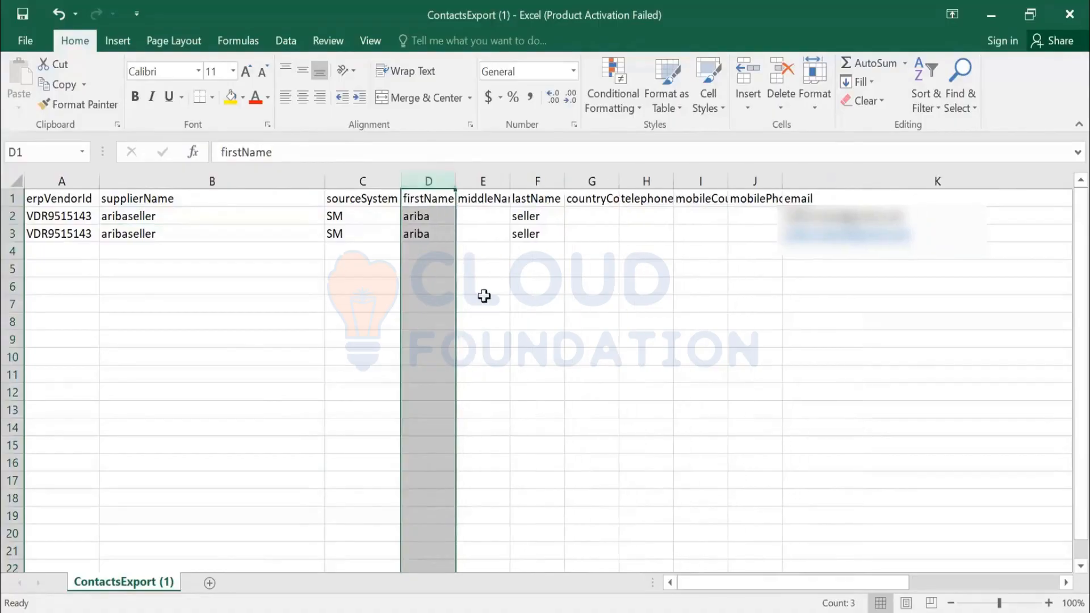
pyautogui.click(486, 298)
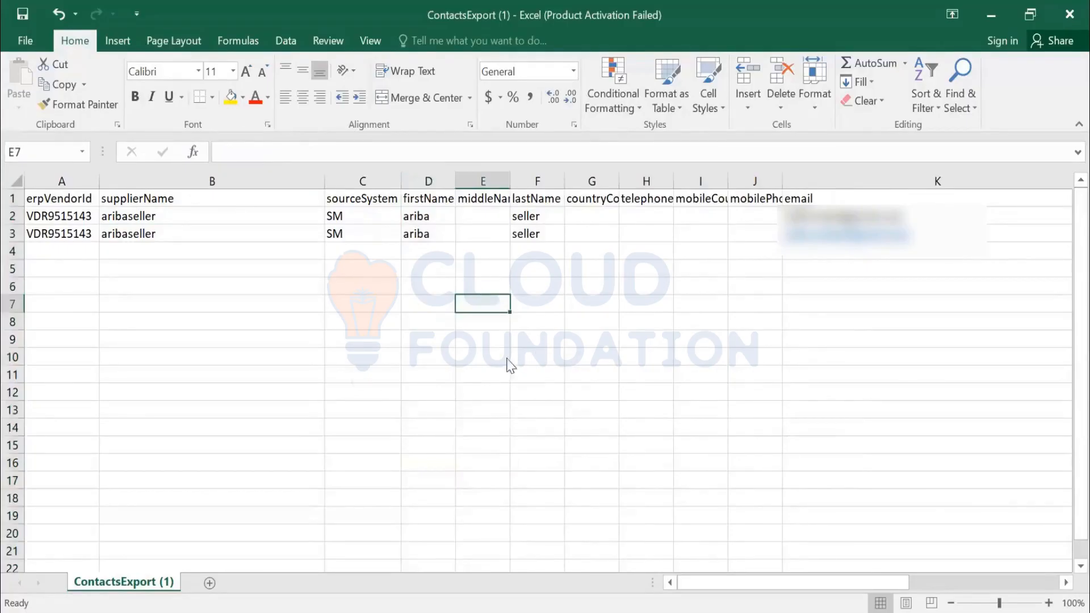
pyautogui.hotkey('ctrl', 's')
pyautogui.click(489, 370)
# - Switch to Ariba in the browser and upload ContactsExport (1).csv from Downloads as the supplier contacts import file
pyautogui.hotkey('alt', 'Tab')
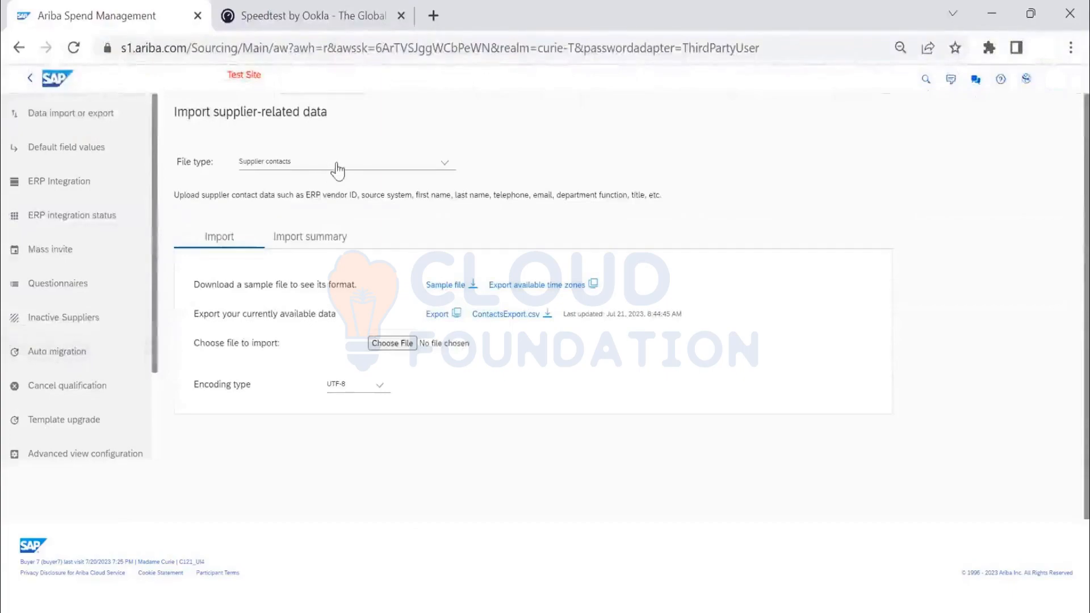
pyautogui.click(406, 344)
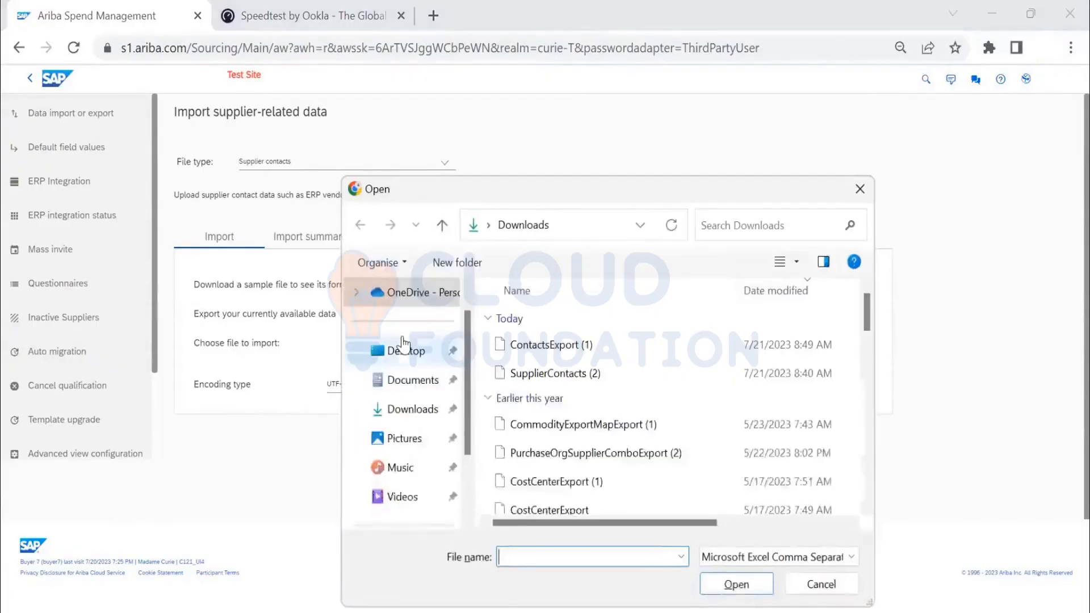
pyautogui.click(572, 356)
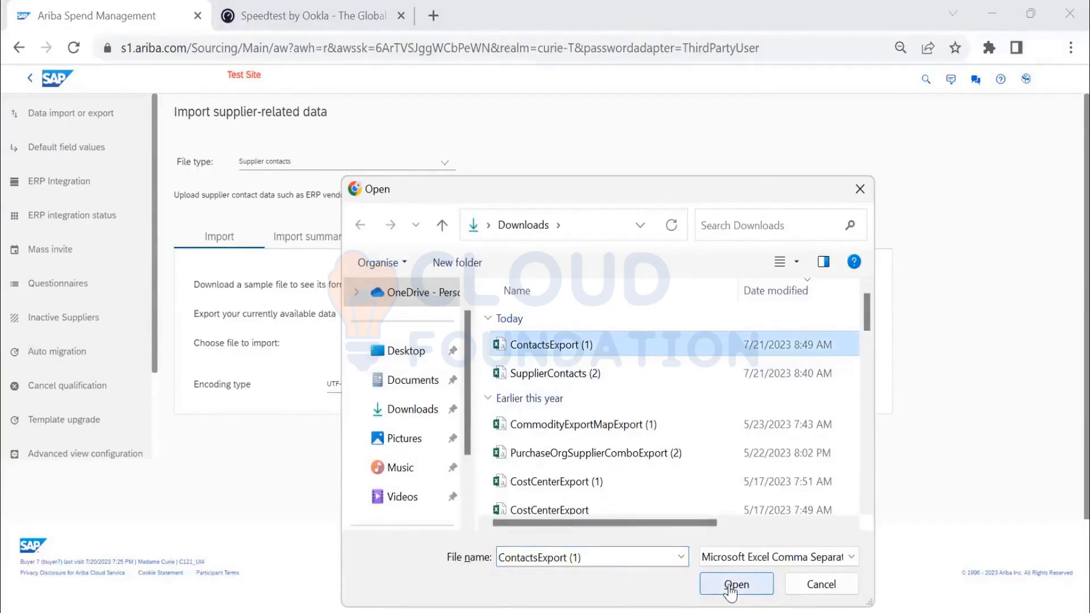
pyautogui.click(733, 587)
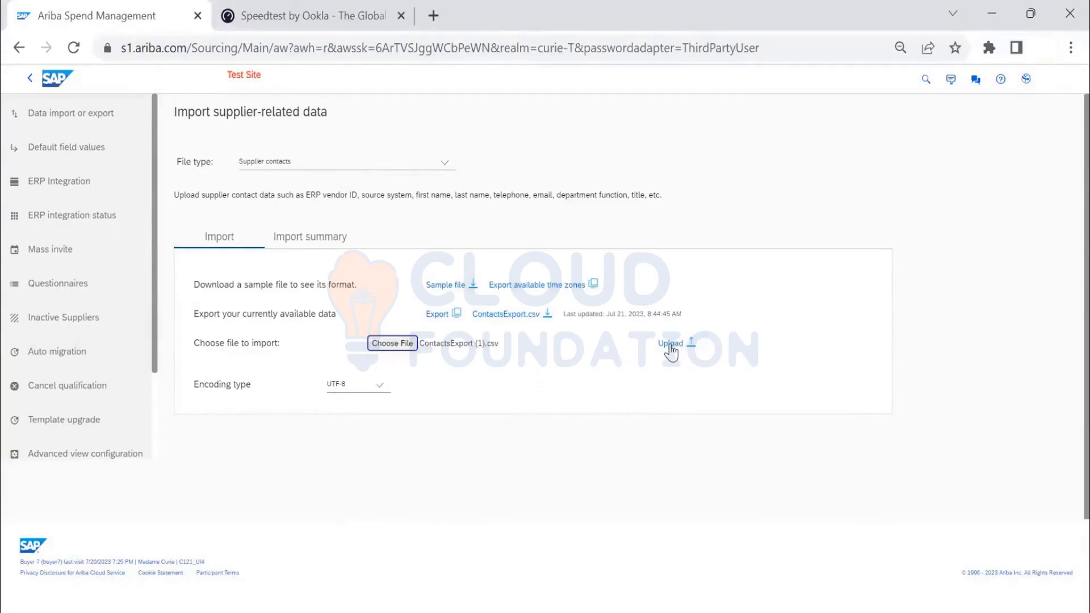
pyautogui.click(670, 344)
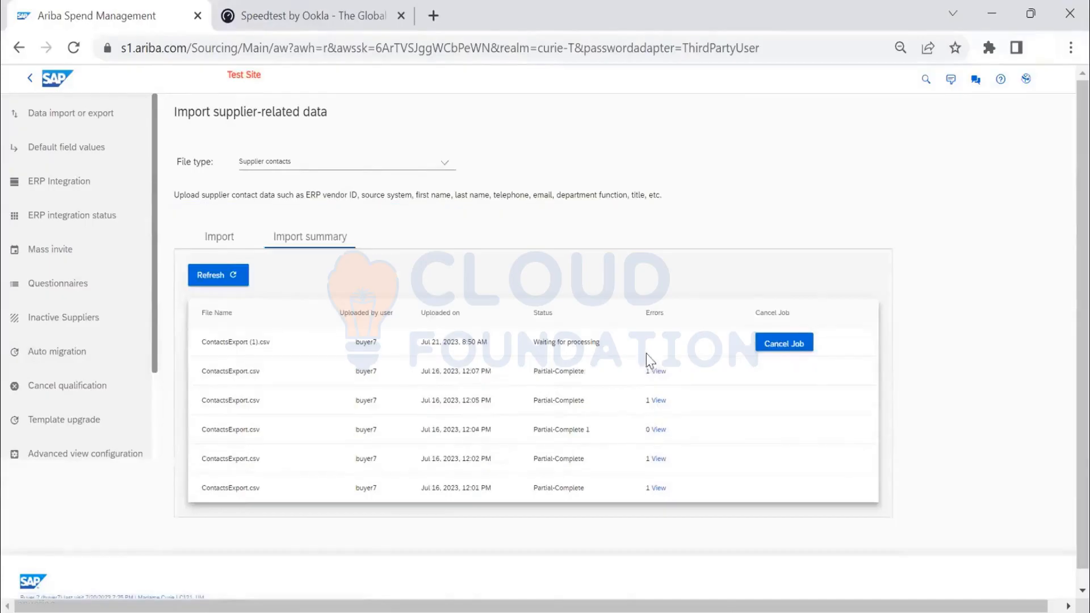
# - Refresh the import summary and check the processing status of the uploaded contacts file
pyautogui.click(232, 279)
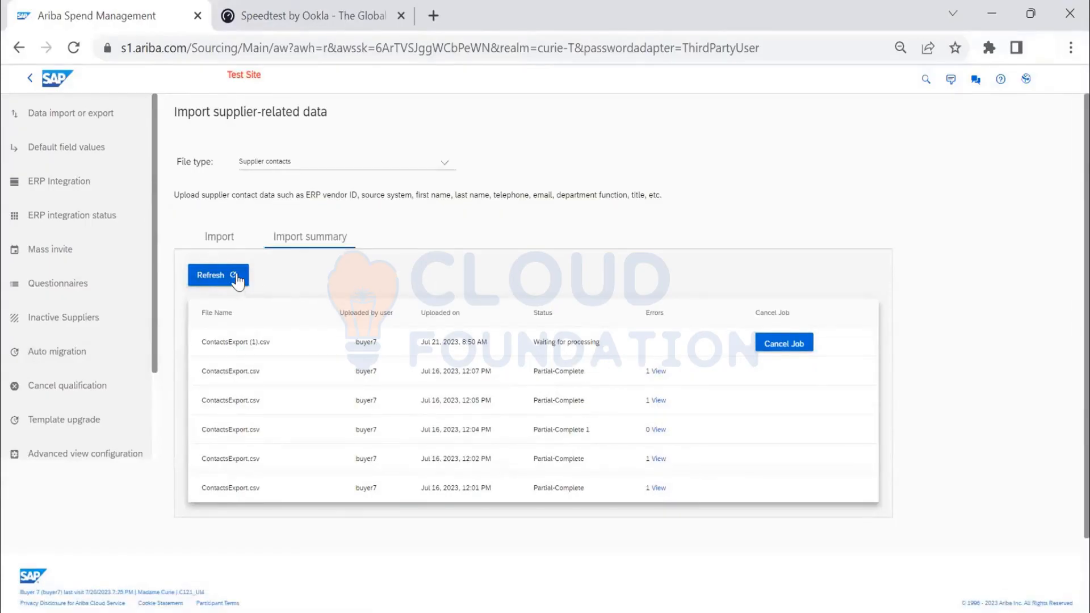
pyautogui.click(230, 278)
pyautogui.click(221, 238)
pyautogui.click(311, 243)
pyautogui.click(207, 237)
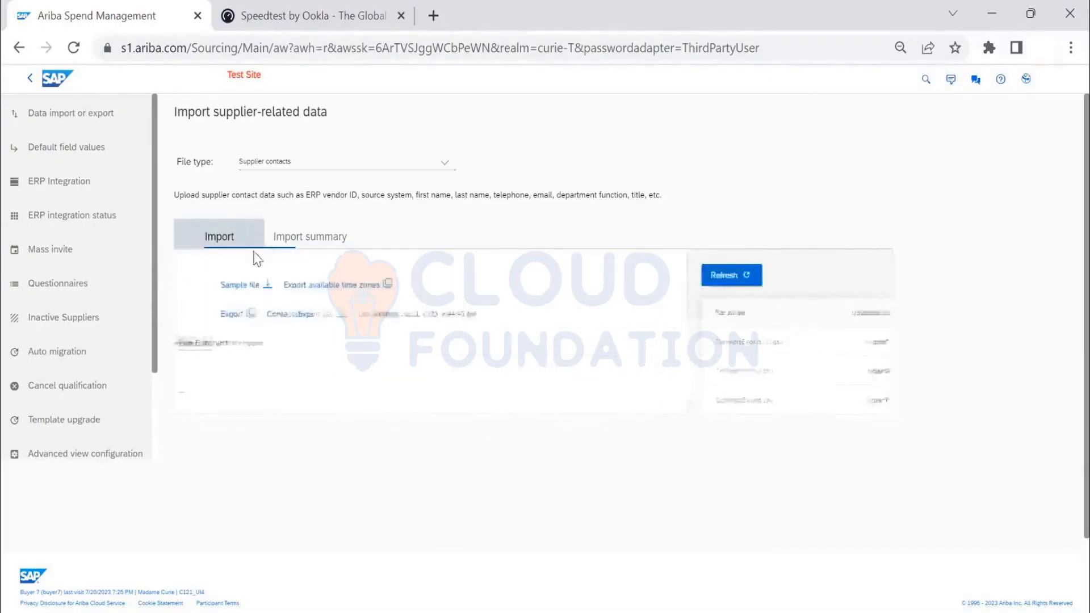
pyautogui.click(291, 246)
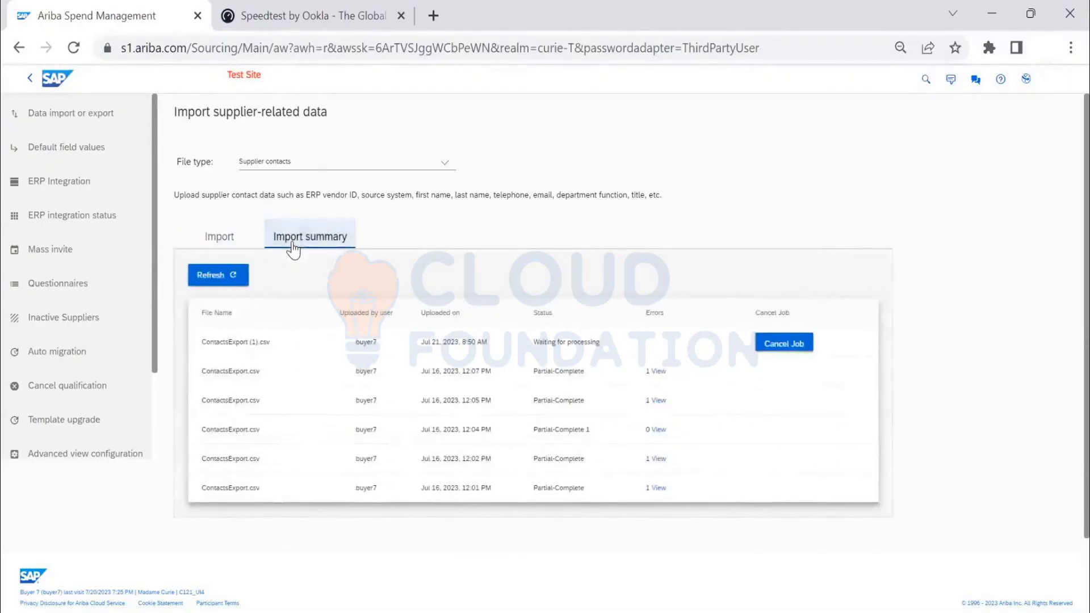
# - Reopen and refresh the import summary to recheck the ContactsExport (1).csv job, and return to the import form
pyautogui.click(230, 241)
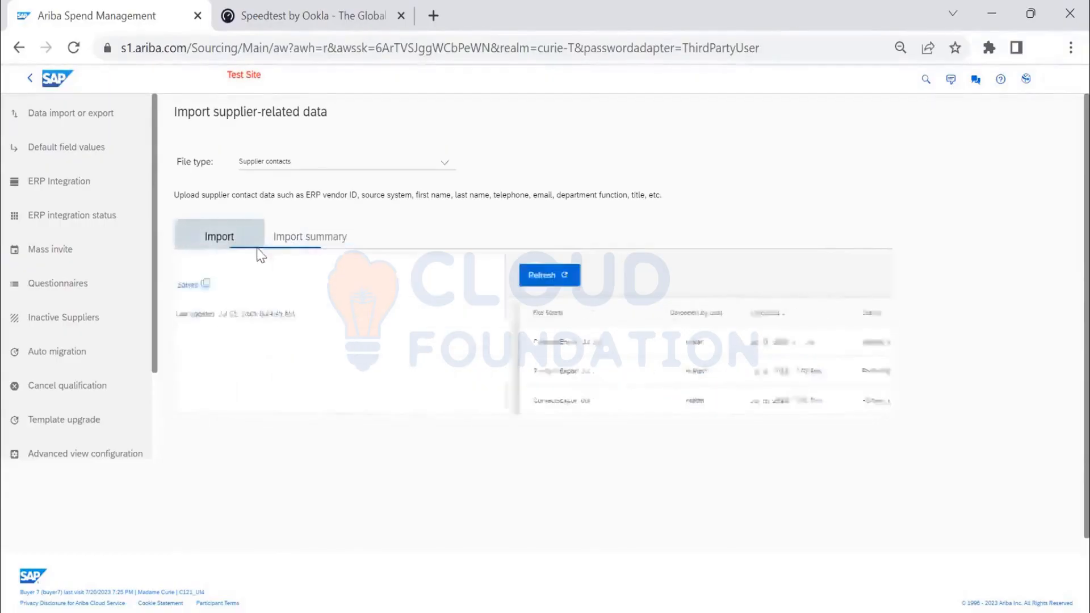
pyautogui.click(301, 246)
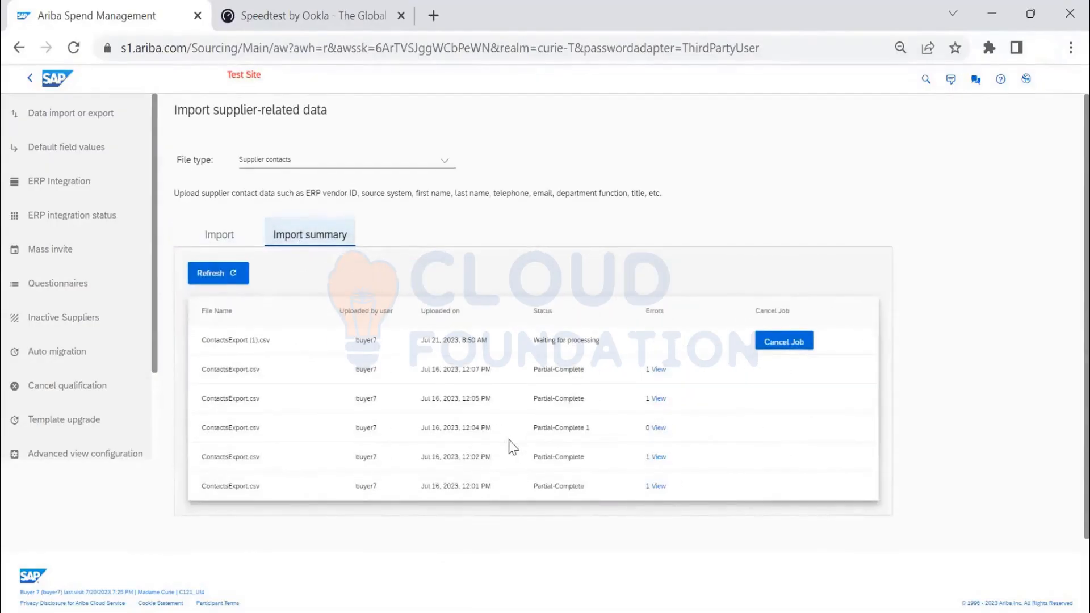
pyautogui.scroll(-1, 356, 414)
pyautogui.scroll(1, 220, 261)
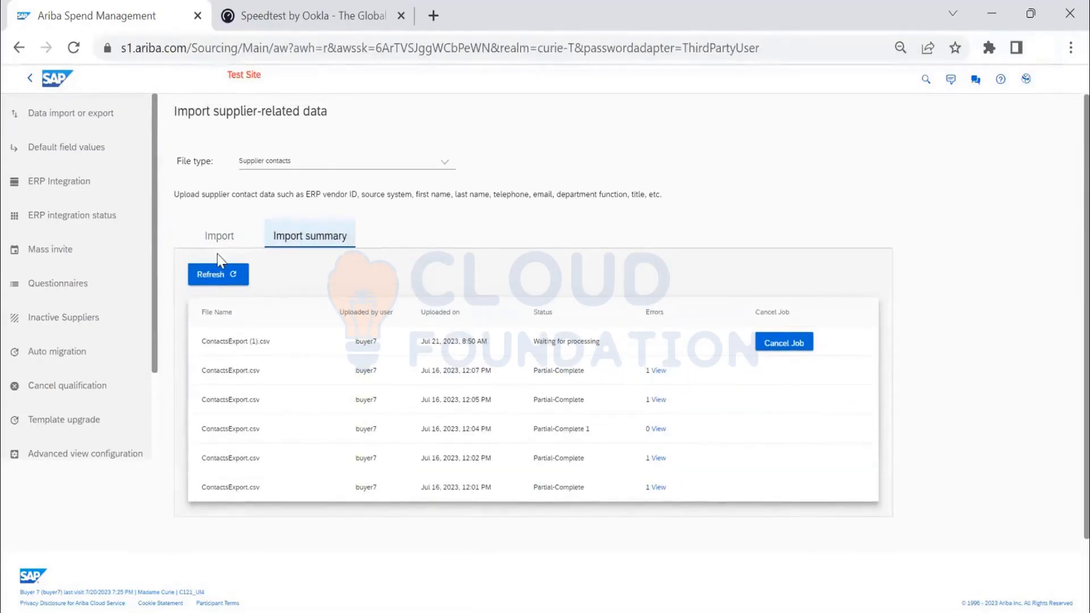
pyautogui.click(221, 272)
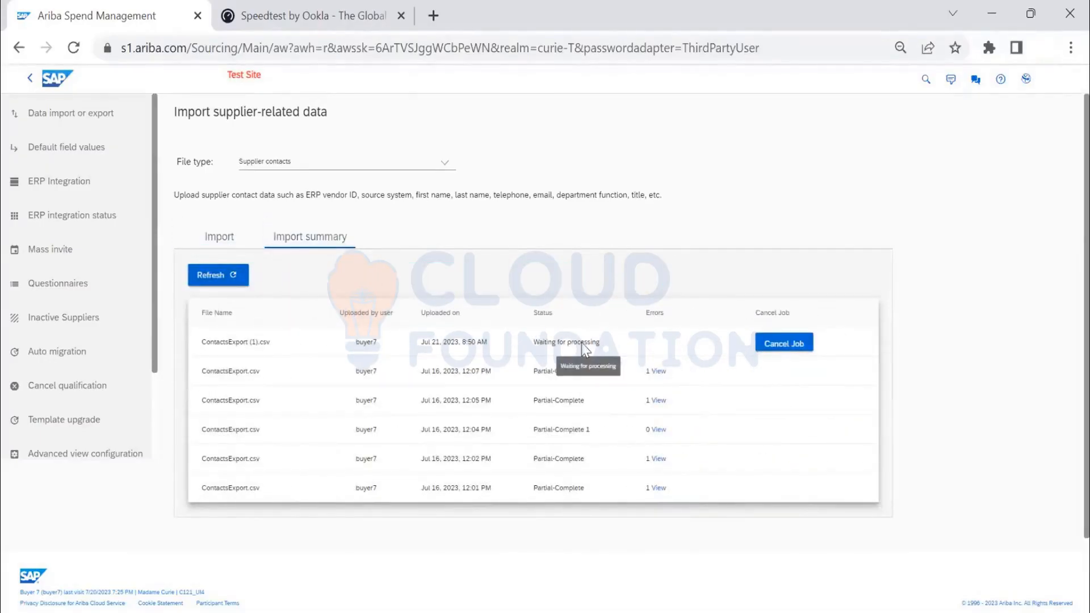
pyautogui.click(216, 241)
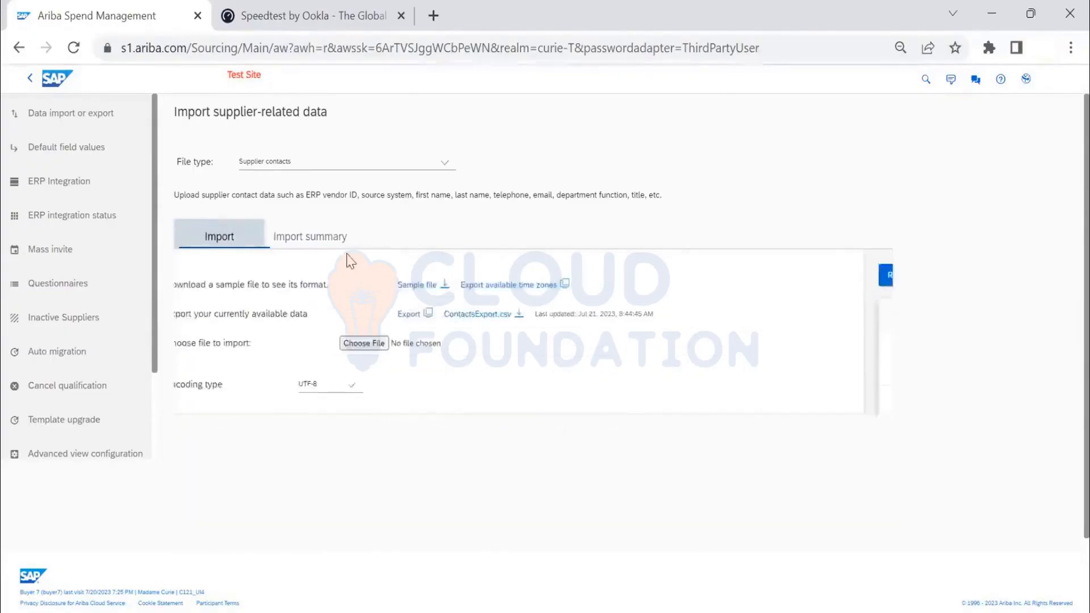
# - Leave SM Administration for the home dashboard and open Data Import/Export under Site Manager in Administration
pyautogui.click(70, 81)
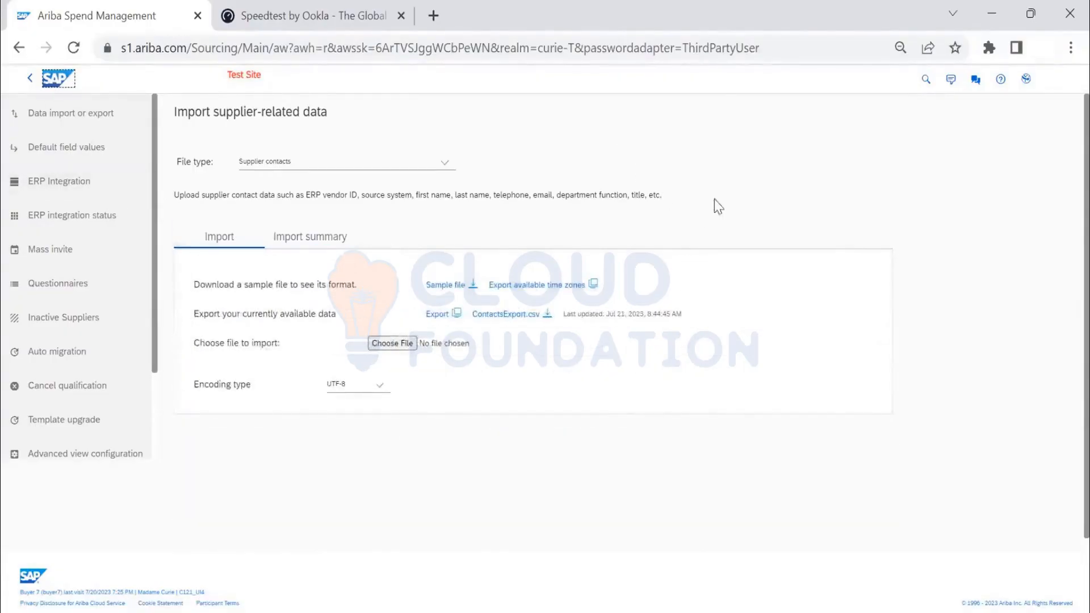
pyautogui.click(51, 87)
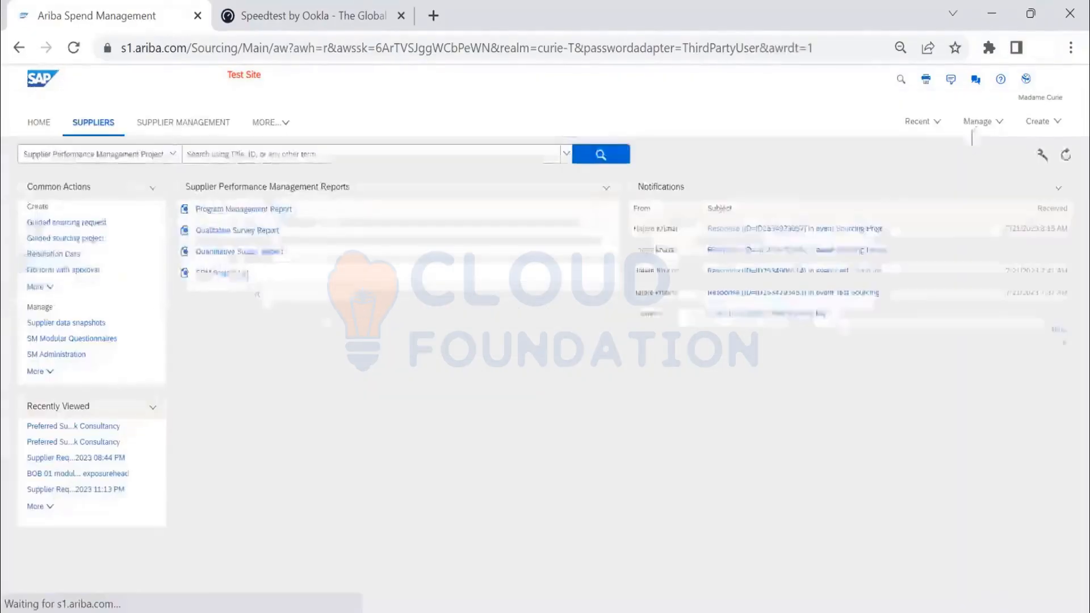
pyautogui.click(977, 123)
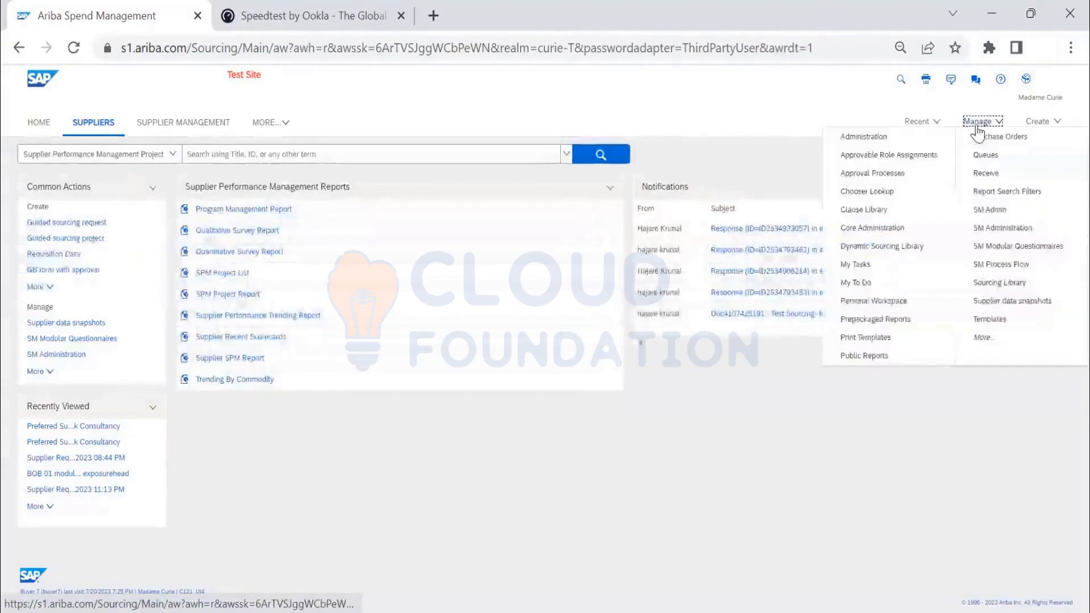
pyautogui.click(889, 138)
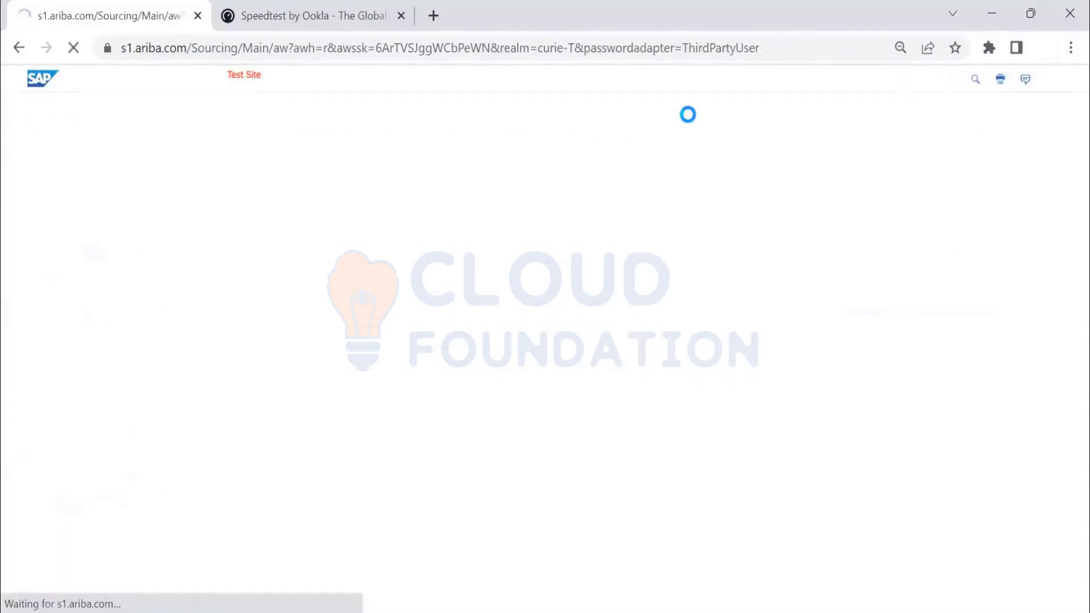
pyautogui.click(44, 165)
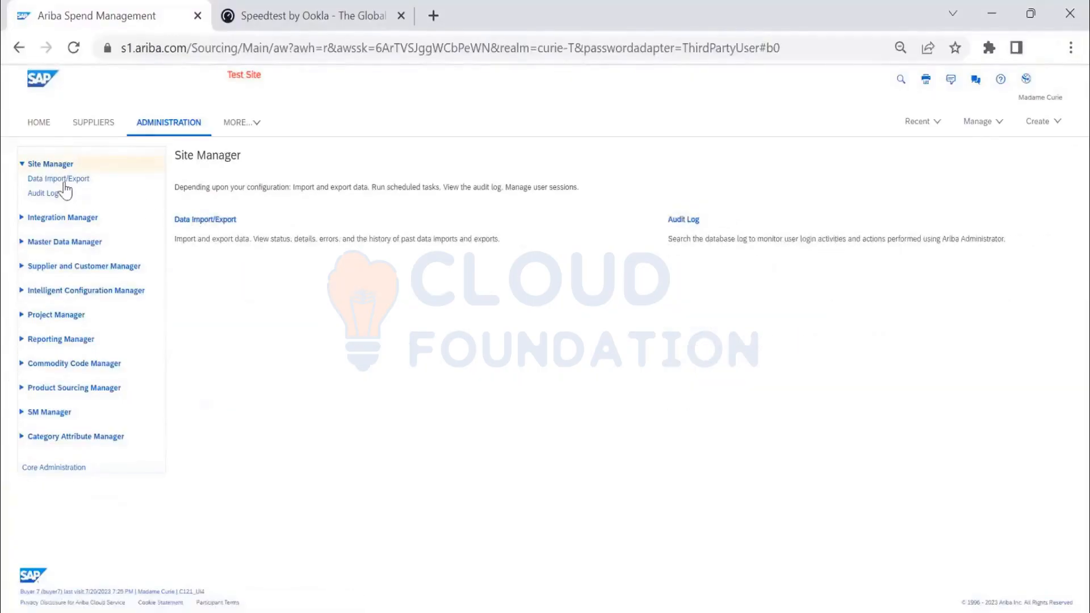
pyautogui.click(71, 179)
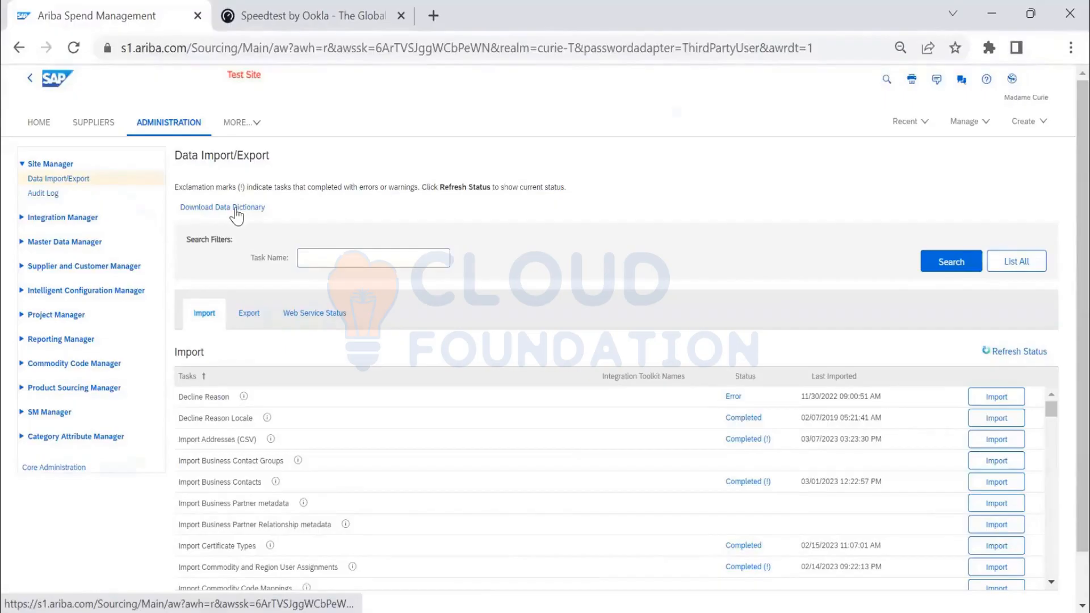
# - Download the data dictionary and open DataDictionary (3).xls in Excel
pyautogui.click(235, 209)
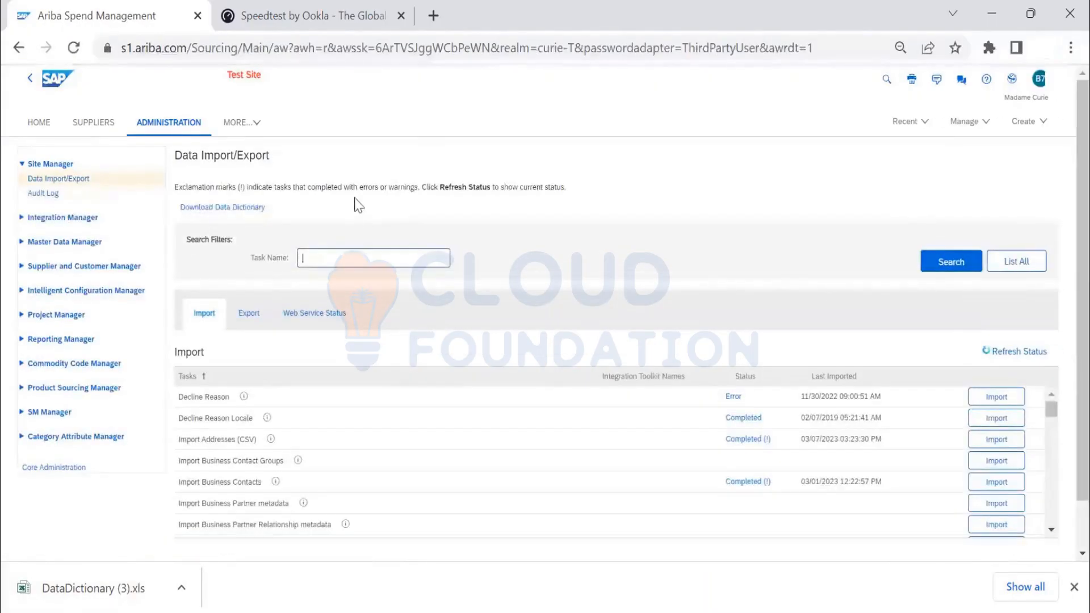
pyautogui.click(179, 588)
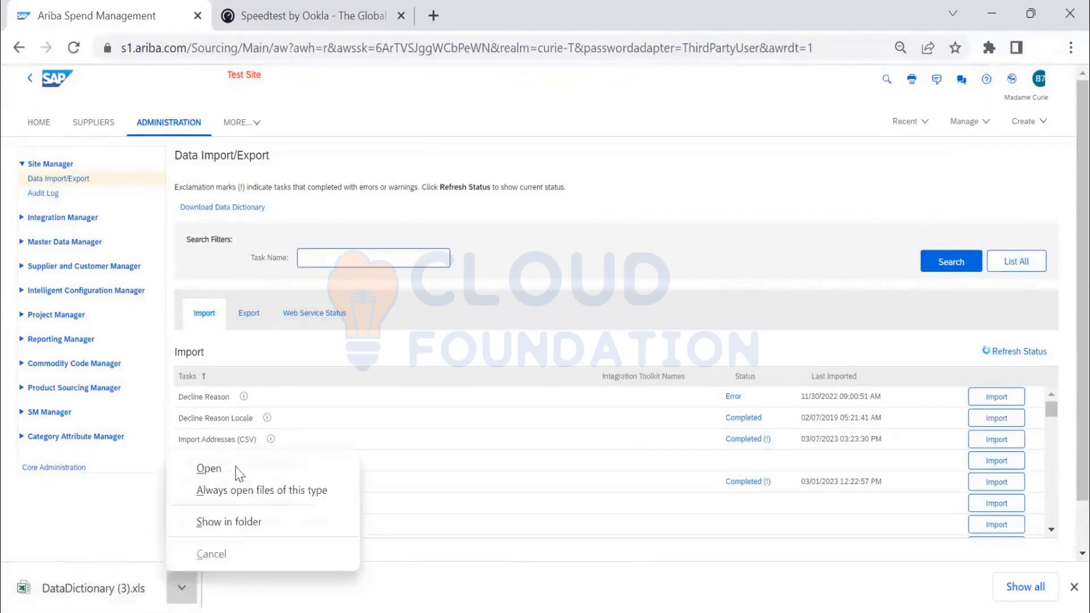
pyautogui.click(238, 471)
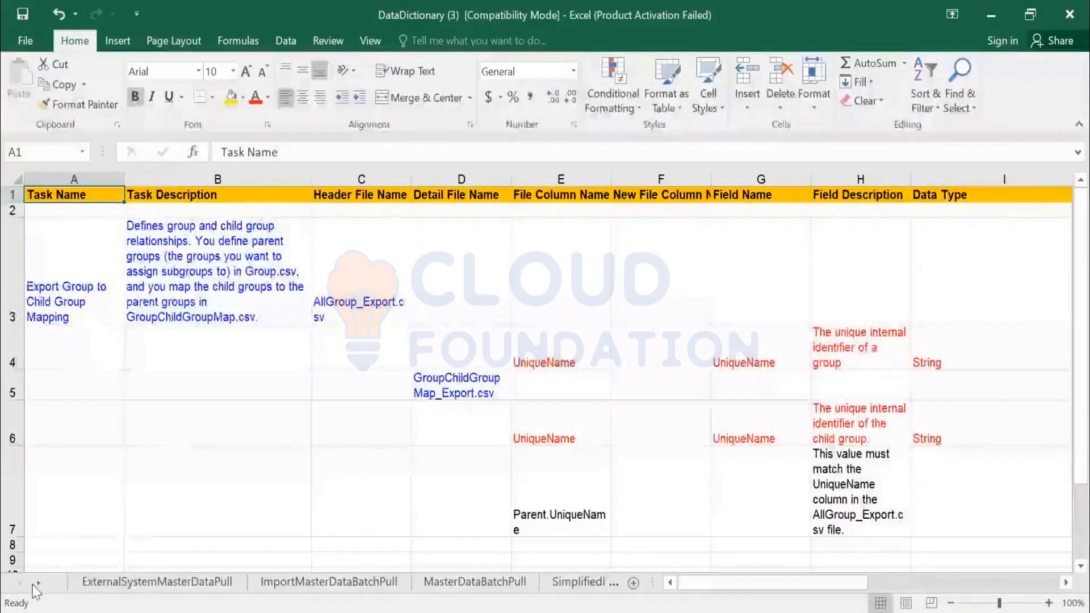
# - Go to the workbook's Indexes sheet and autofit the width of its Task Name column
pyautogui.rightClick(36, 582)
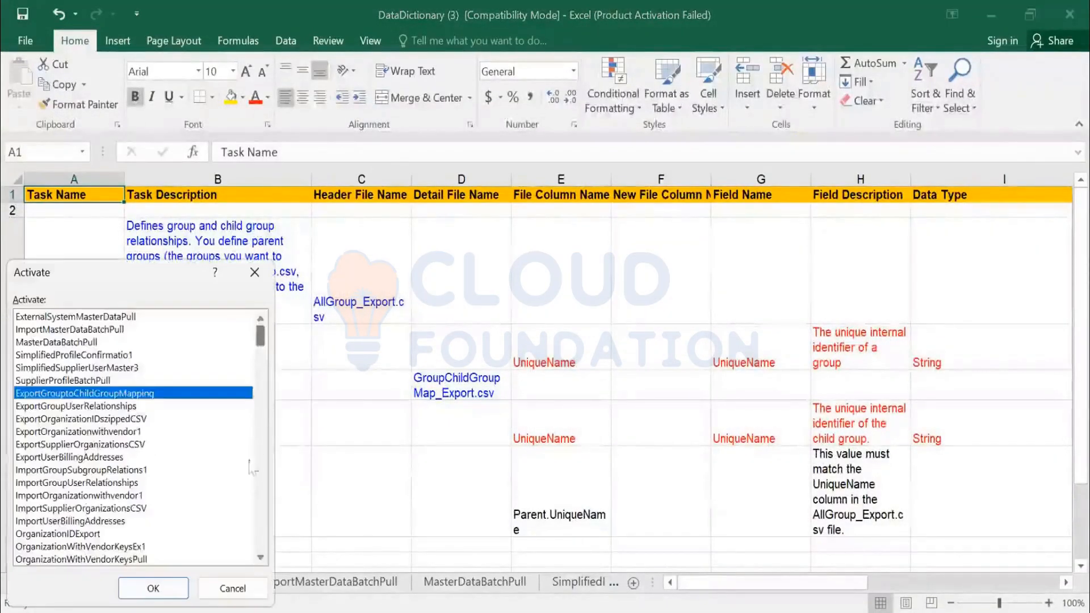
pyautogui.scroll(-20, 136, 437)
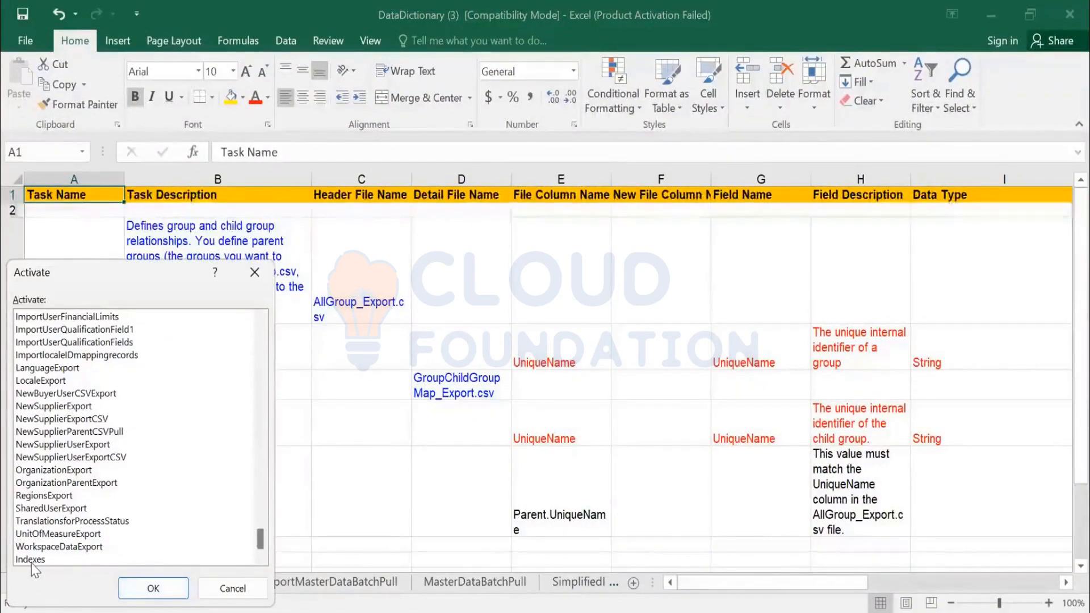
pyautogui.click(40, 559)
pyautogui.press('Return')
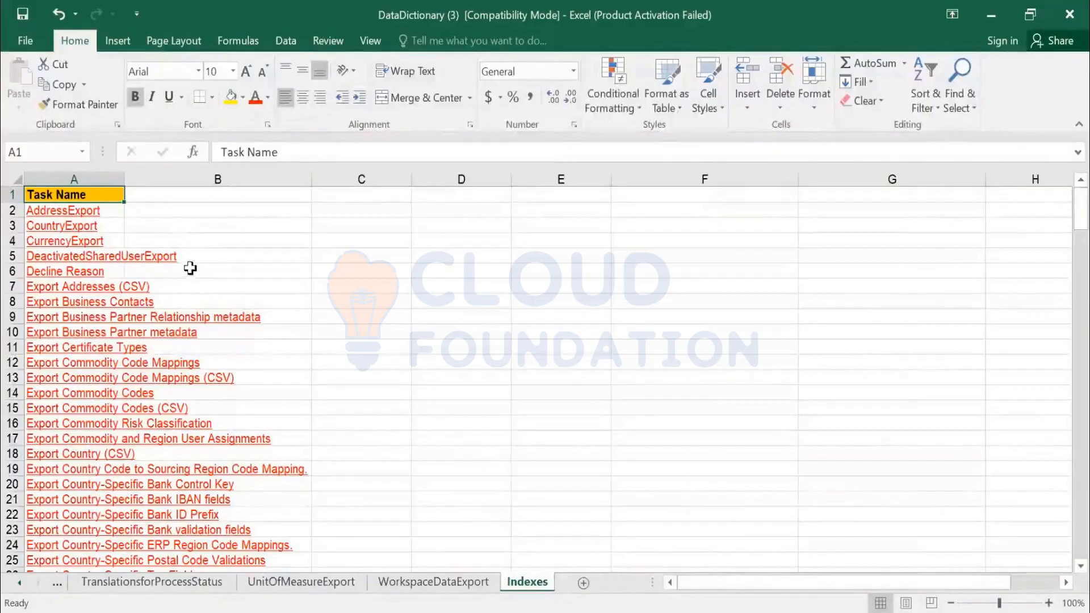
pyautogui.hotkey('alt', 'h')
pyautogui.press('o')
pyautogui.press('i')
# - Look through the export and import task names on the Indexes sheet for tax-related tasks
pyautogui.scroll(-16, 194, 318)
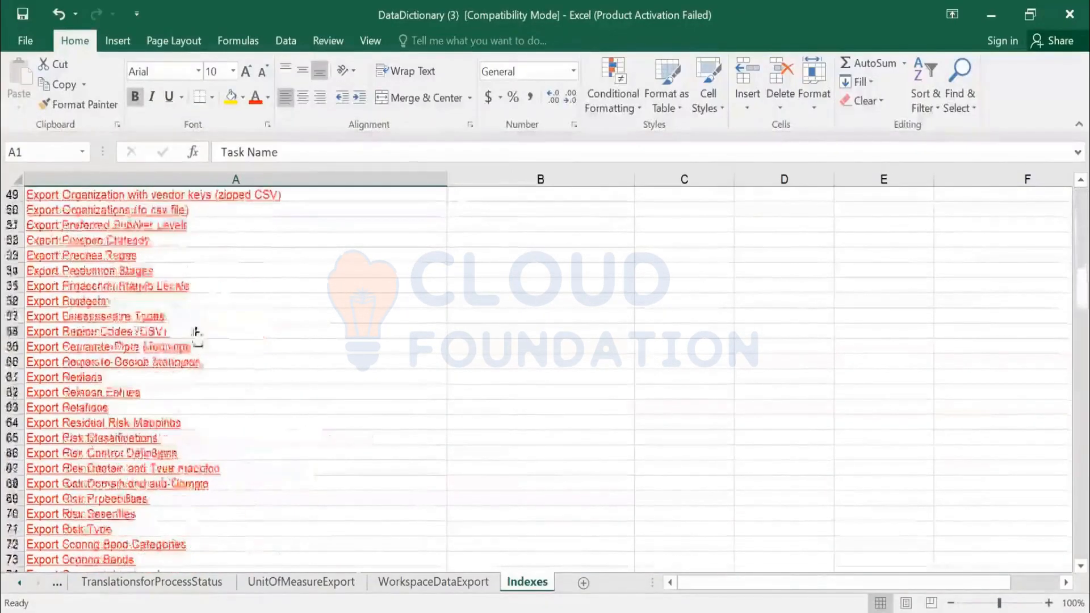
pyautogui.scroll(-14, 195, 331)
pyautogui.scroll(-7, 132, 320)
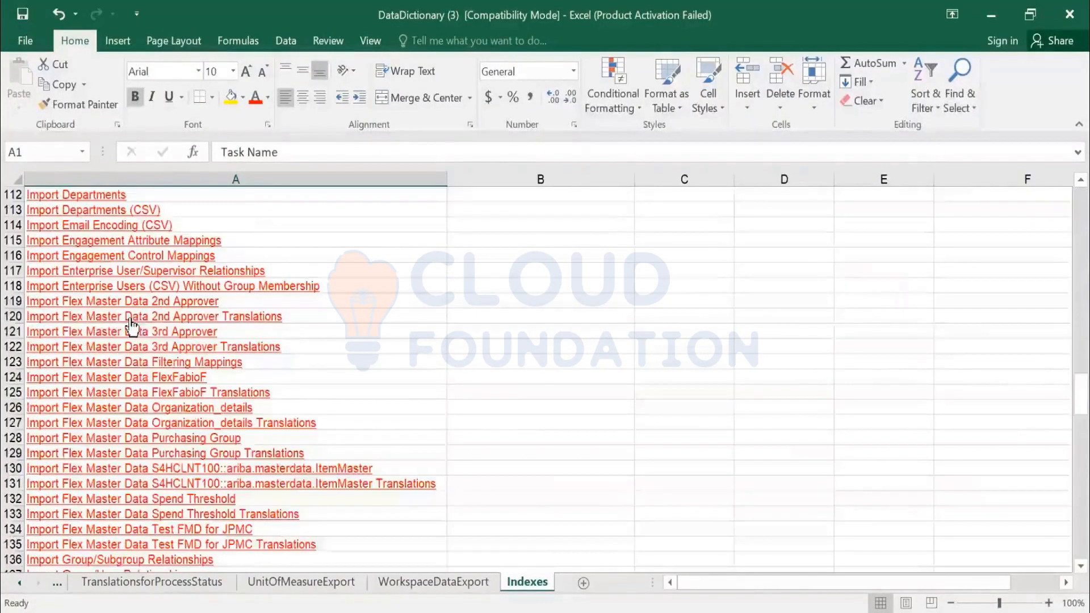
pyautogui.scroll(-6, 133, 328)
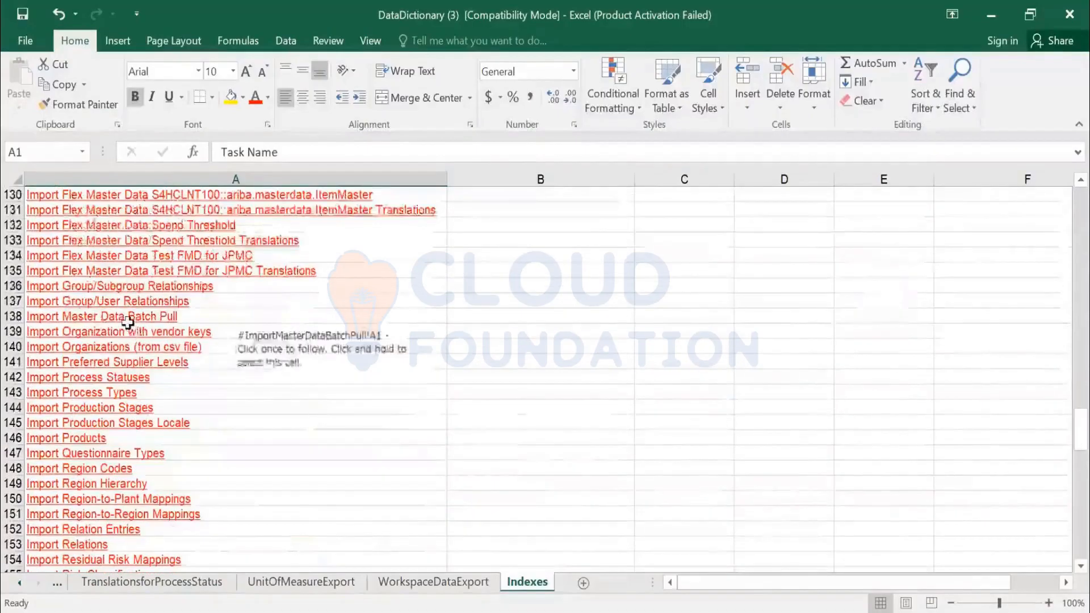
pyautogui.scroll(-1, 127, 354)
pyautogui.scroll(-13, 127, 354)
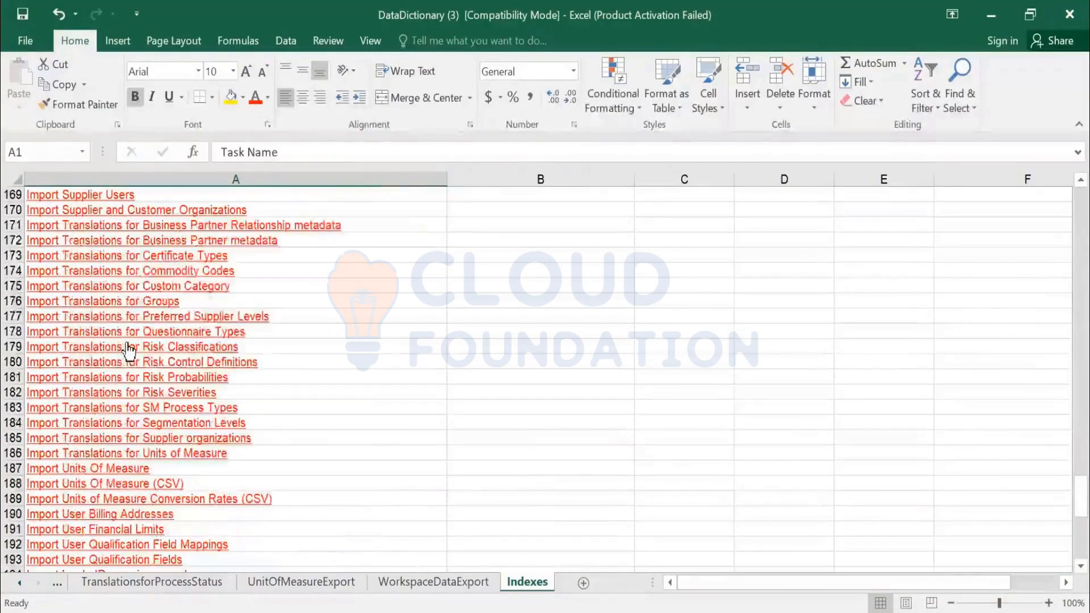
pyautogui.hotkey('ctrl', 'f')
pyautogui.write('TAXES')
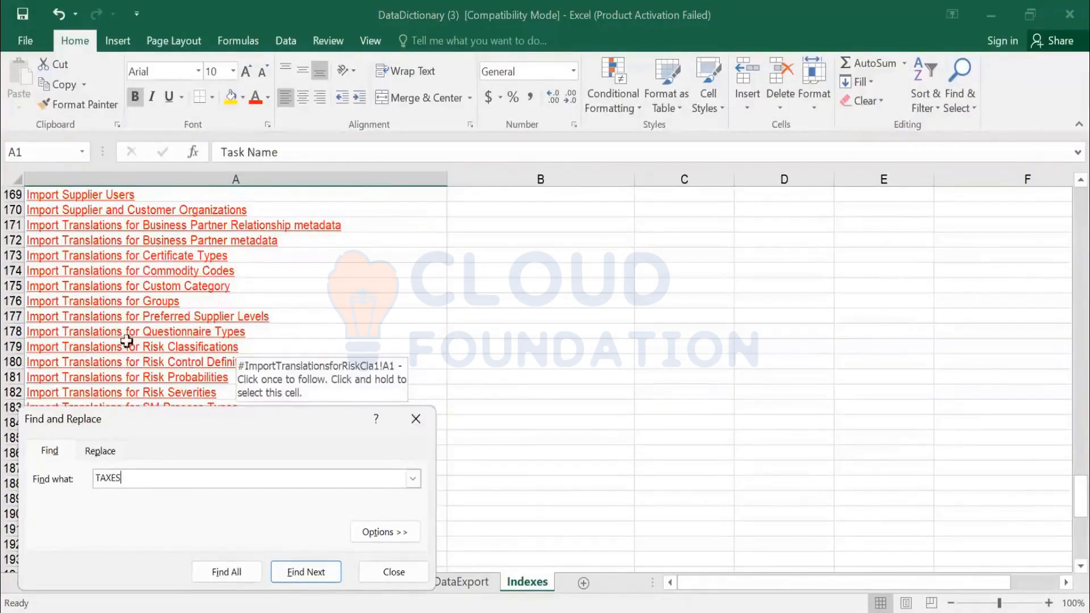
pyautogui.press('Escape')
pyautogui.scroll(-12, 297, 425)
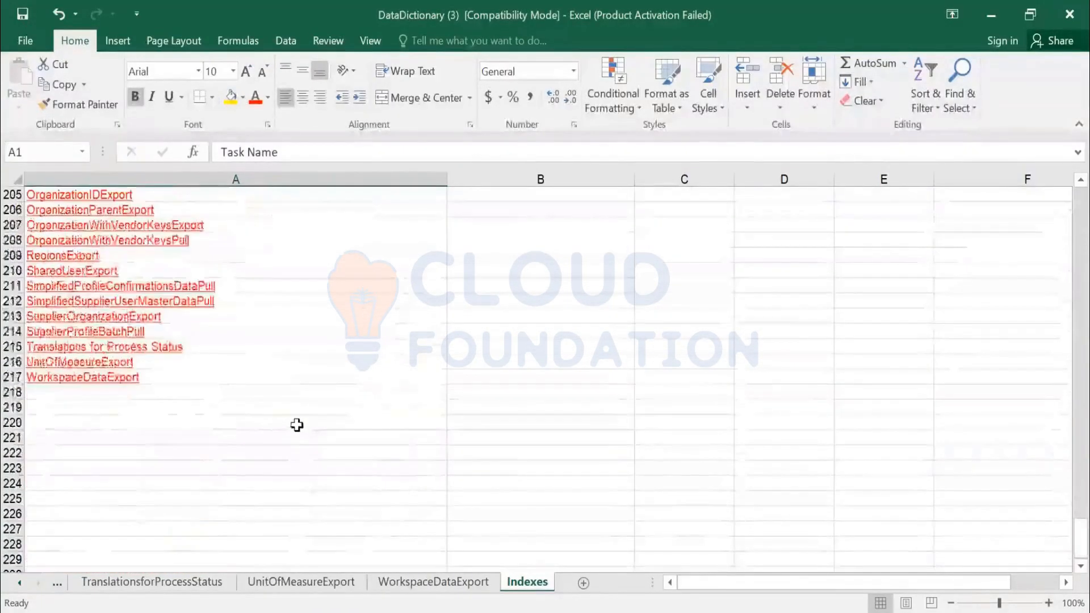
pyautogui.scroll(8, 284, 431)
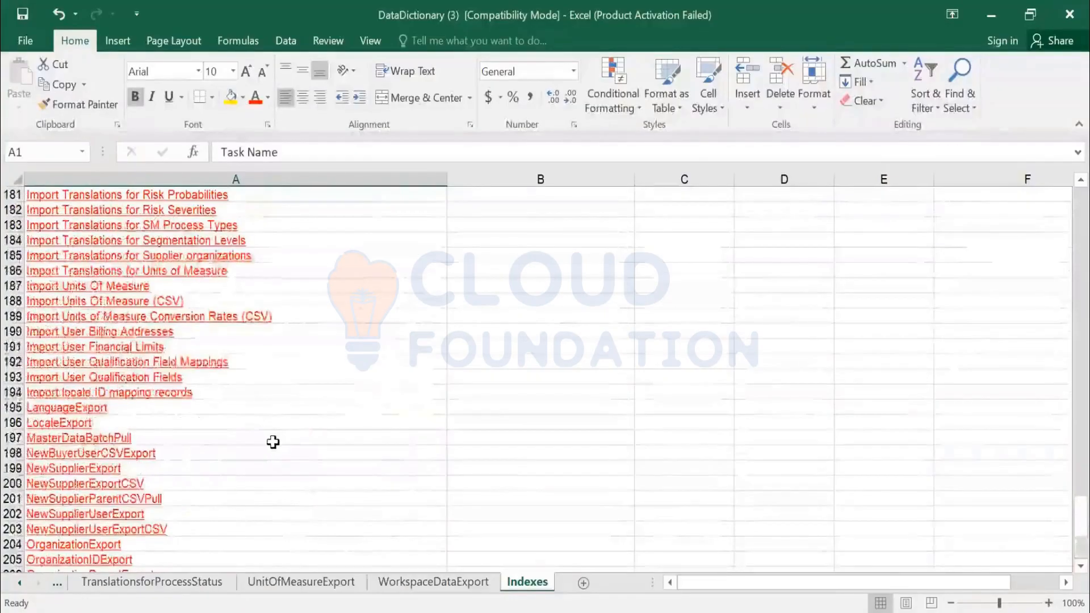
# - Search the Indexes sheet for TAX and step through the matching task names
pyautogui.hotkey('ctrl', 'f')
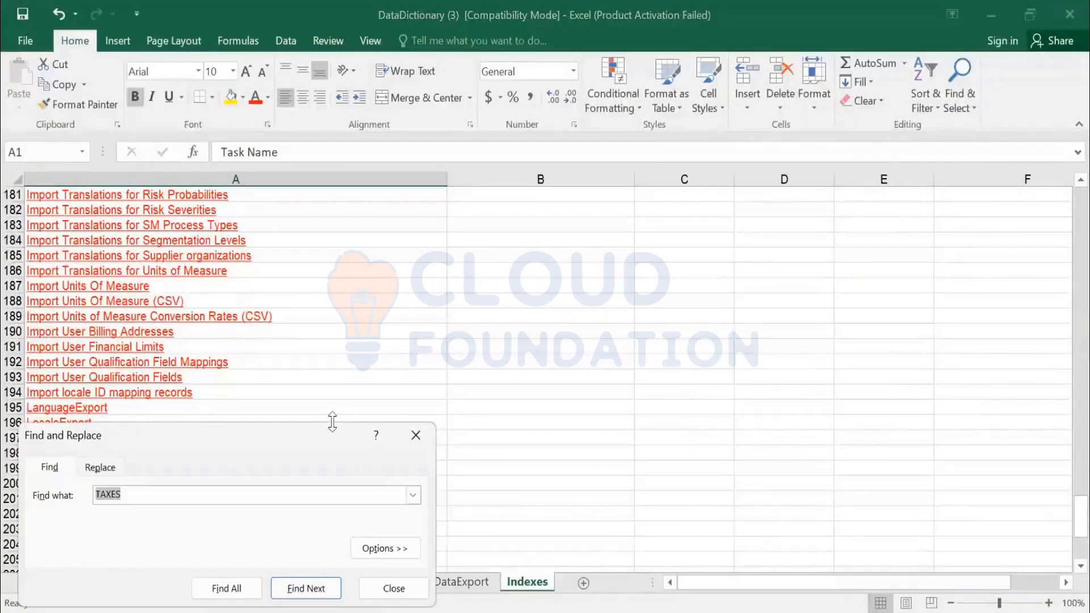
pyautogui.write('TAXE')
pyautogui.press('Return')
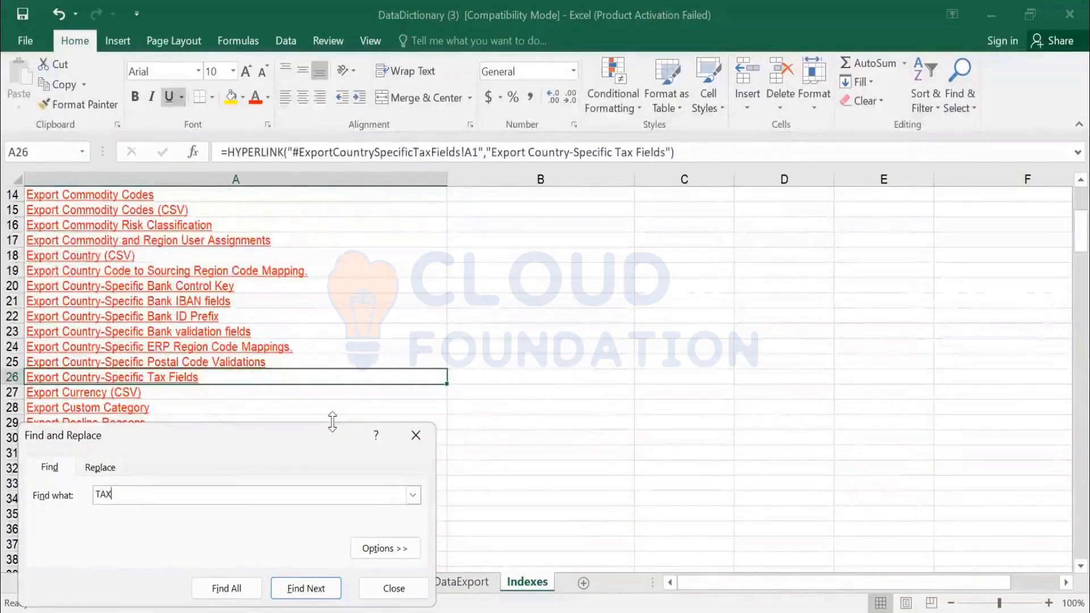
pyautogui.press('Return')
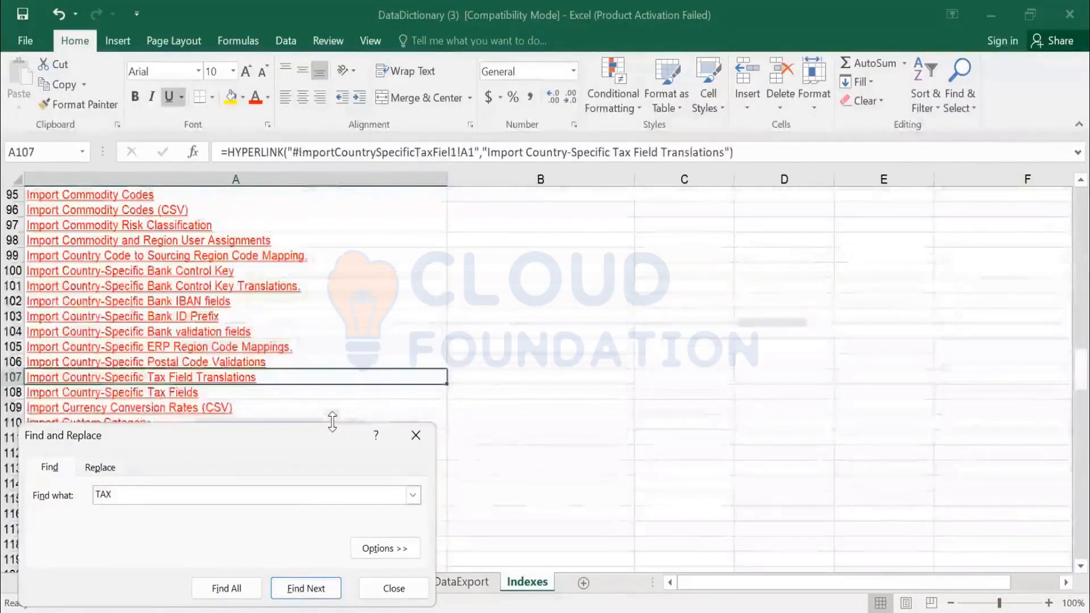
pyautogui.press('Return')
pyautogui.press('Return')
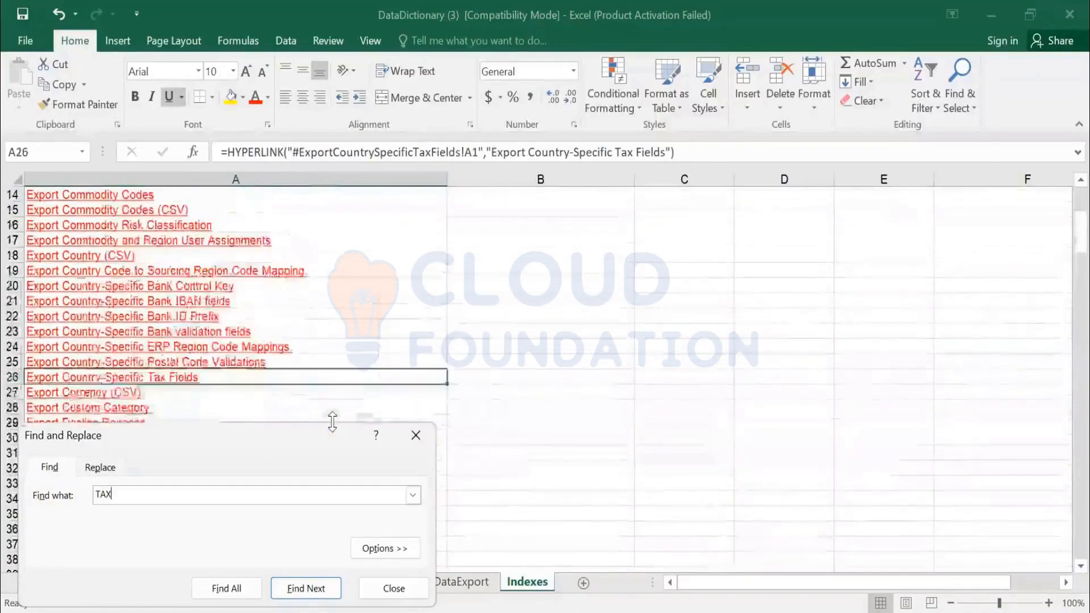
pyautogui.press('Escape')
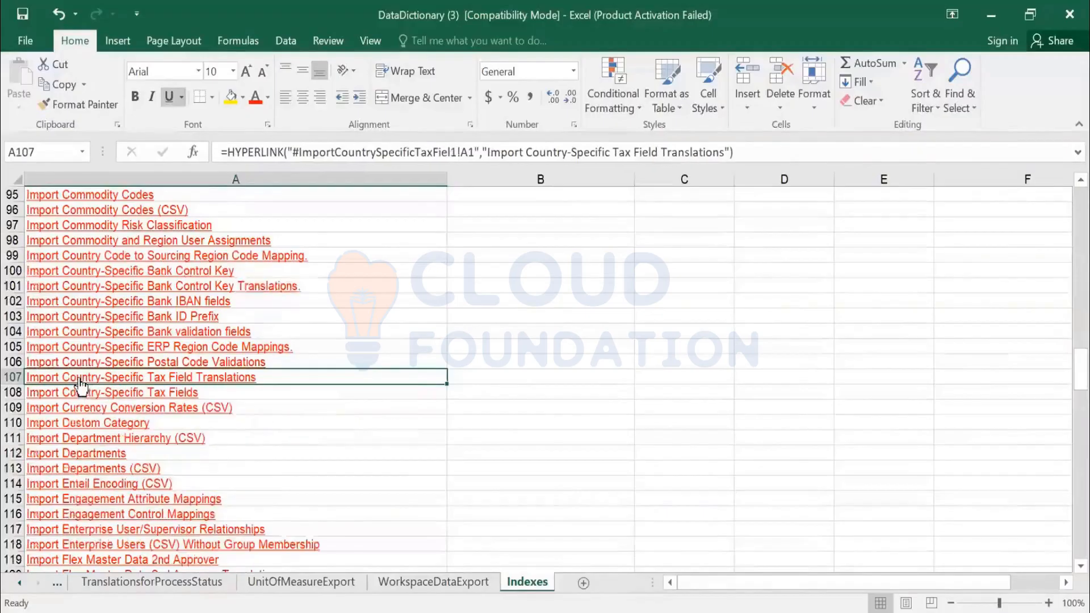
pyautogui.press('Return')
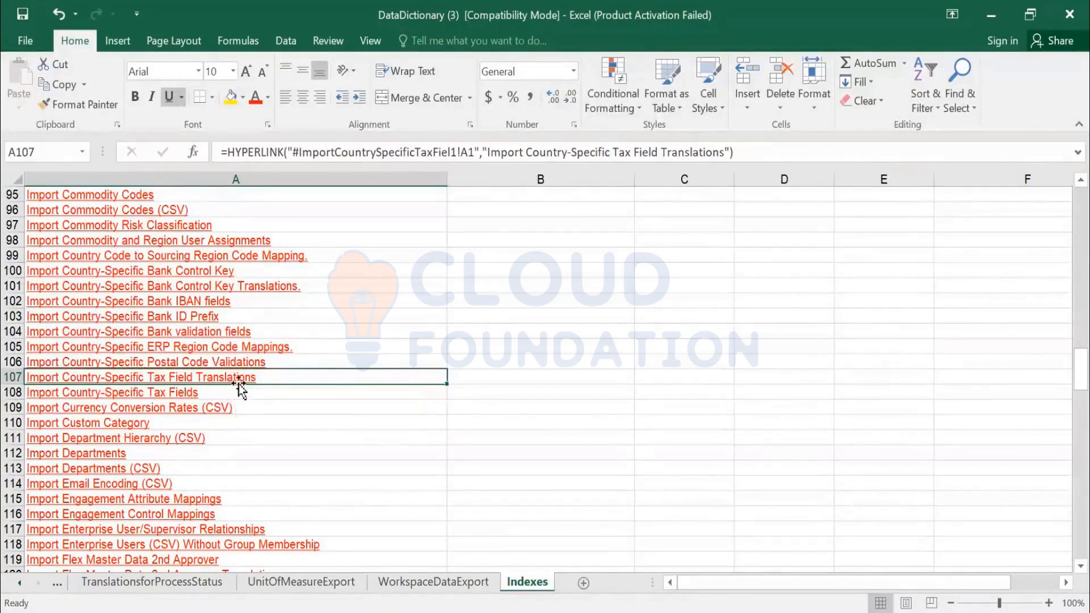
# - Follow the Import Country-Specific Tax Fields link and examine the task's name, description and data file name
pyautogui.click(155, 392)
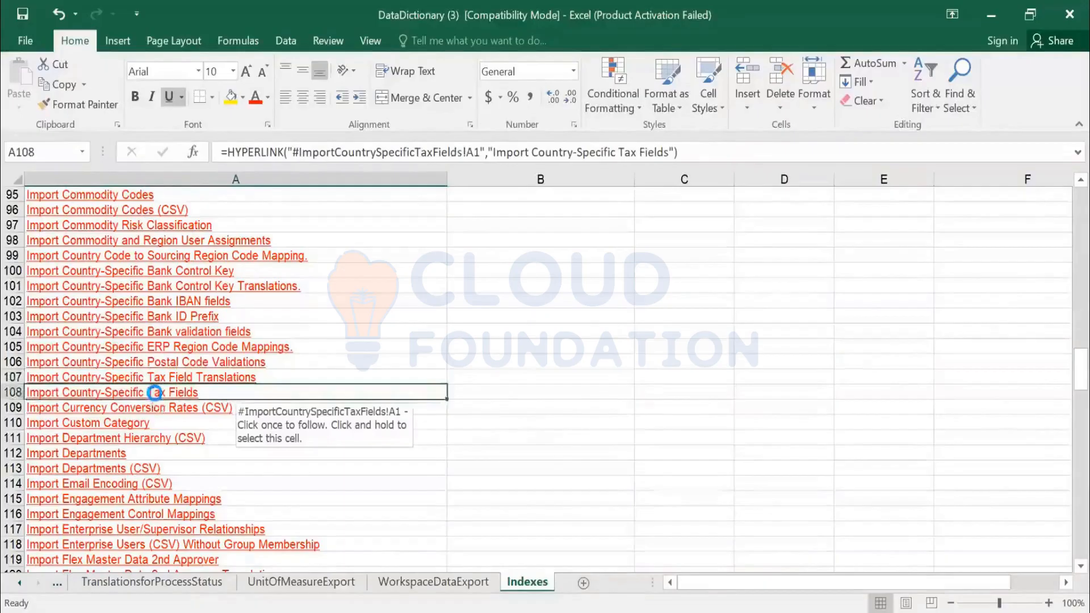
pyautogui.click(155, 392)
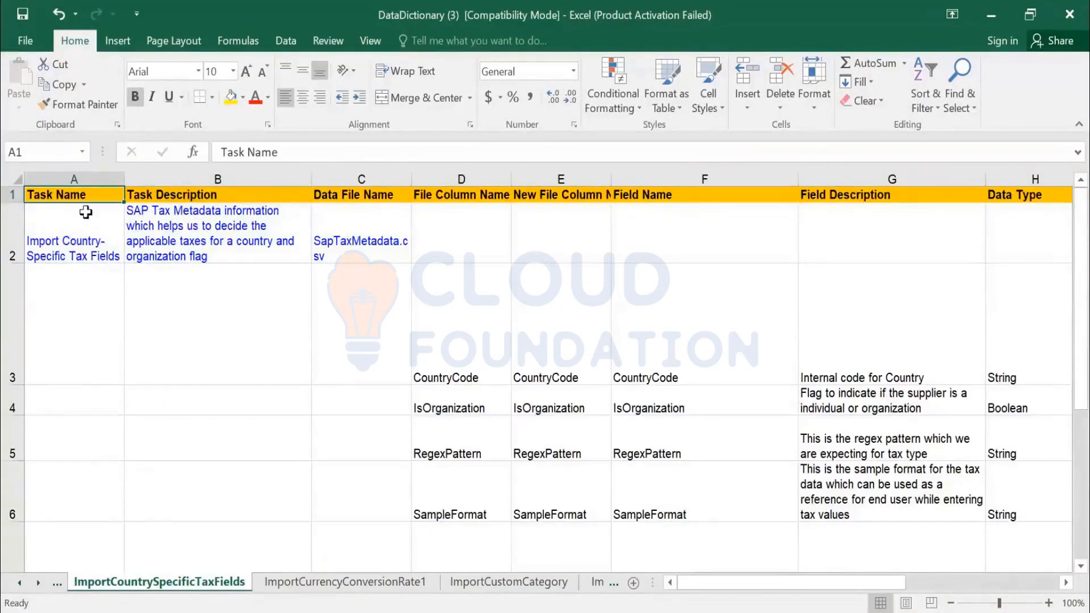
pyautogui.click(79, 238)
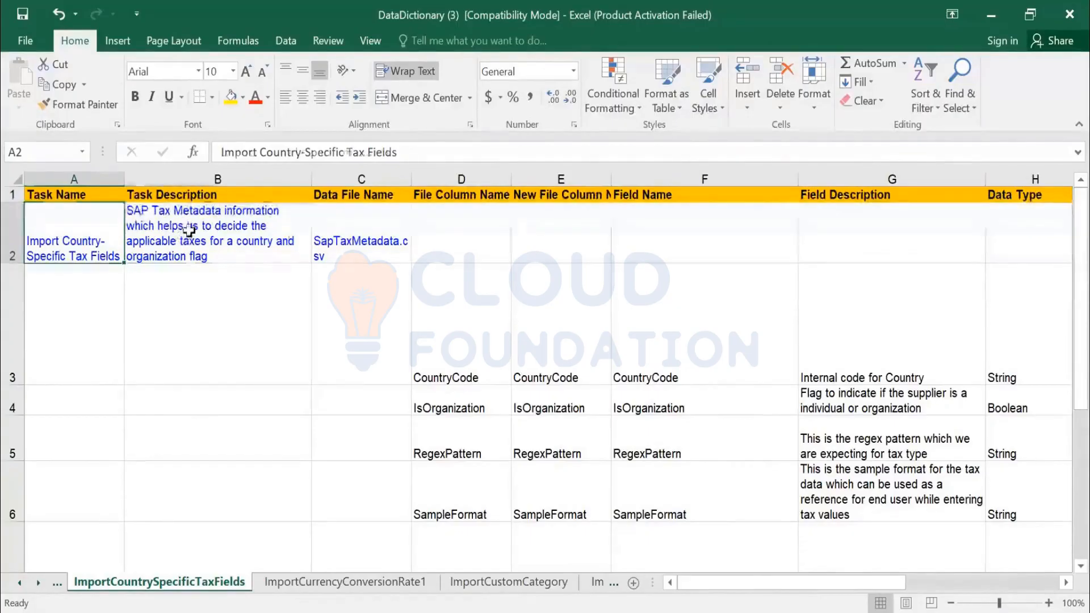
pyautogui.click(133, 216)
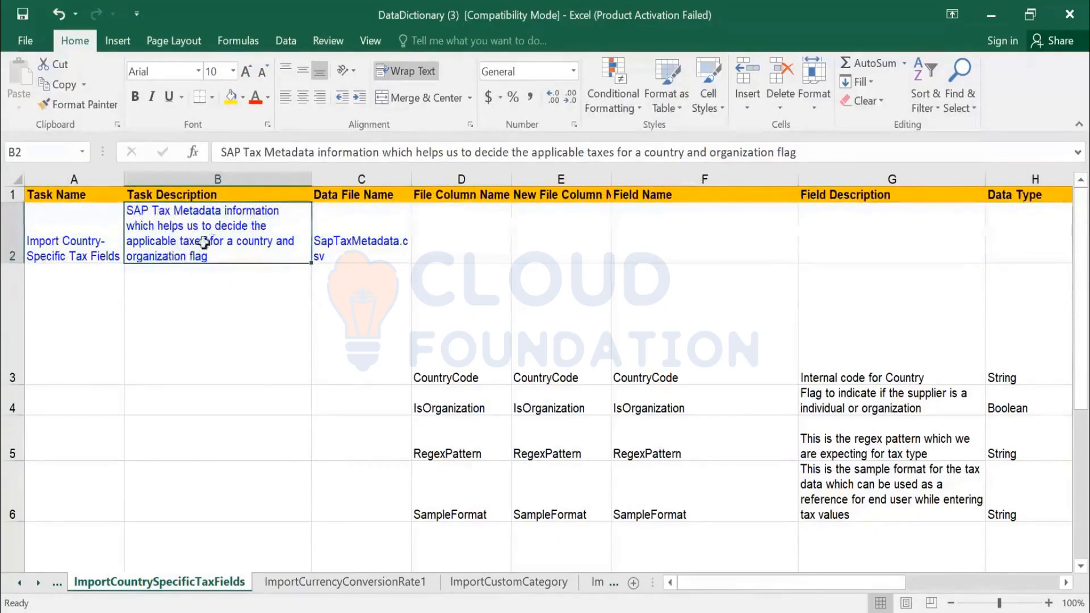
pyautogui.click(356, 254)
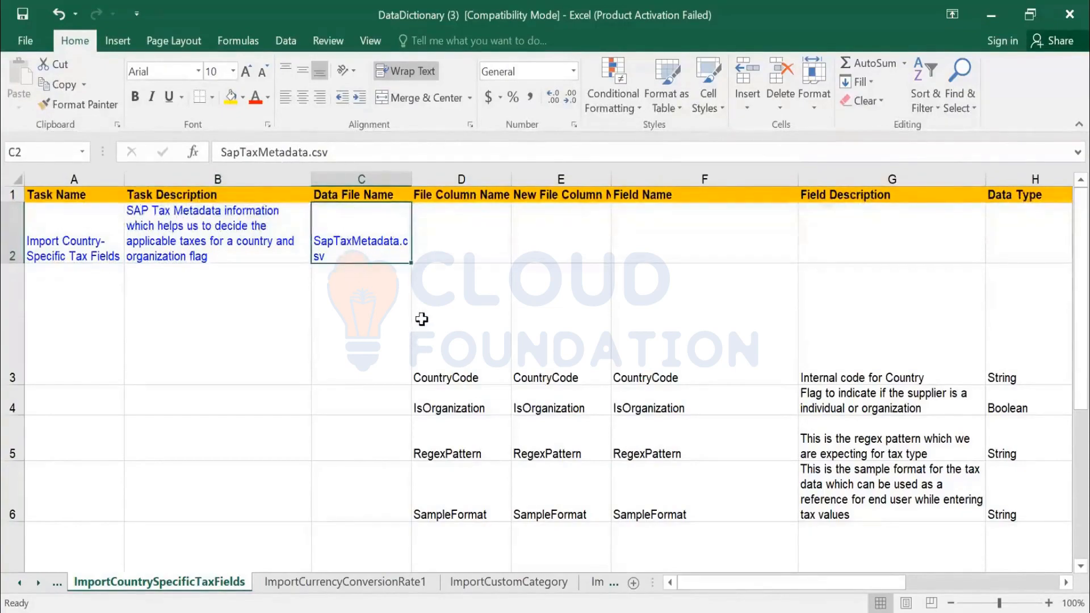
# - Examine the File Column Name and New File Column Name entries for the country-specific tax fields, from CountryCode through TaxName
pyautogui.click(466, 367)
pyautogui.click(451, 402)
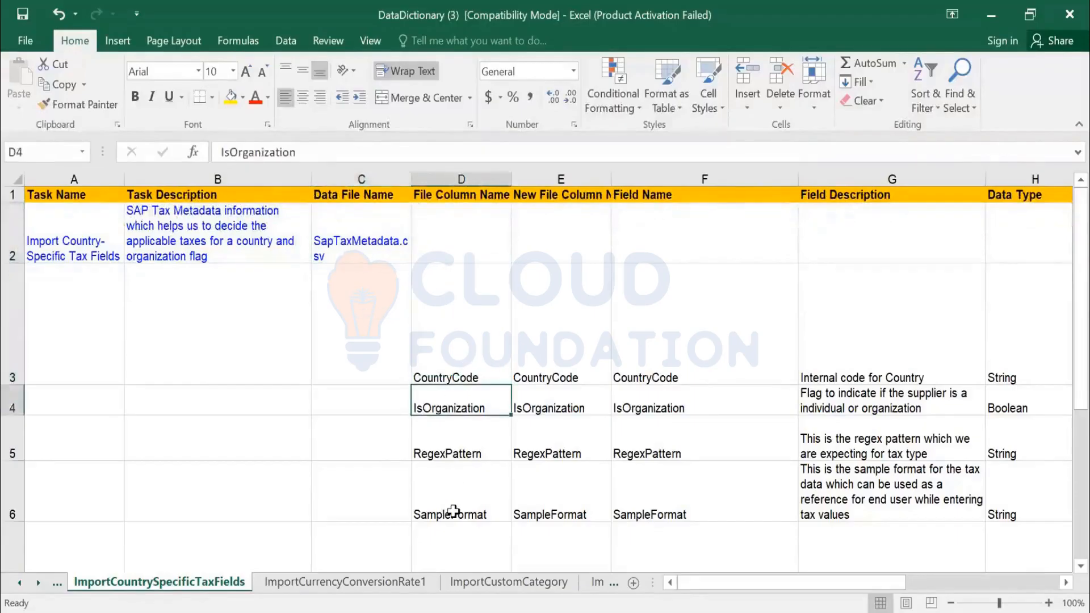
pyautogui.press('Down')
pyautogui.press('Down')
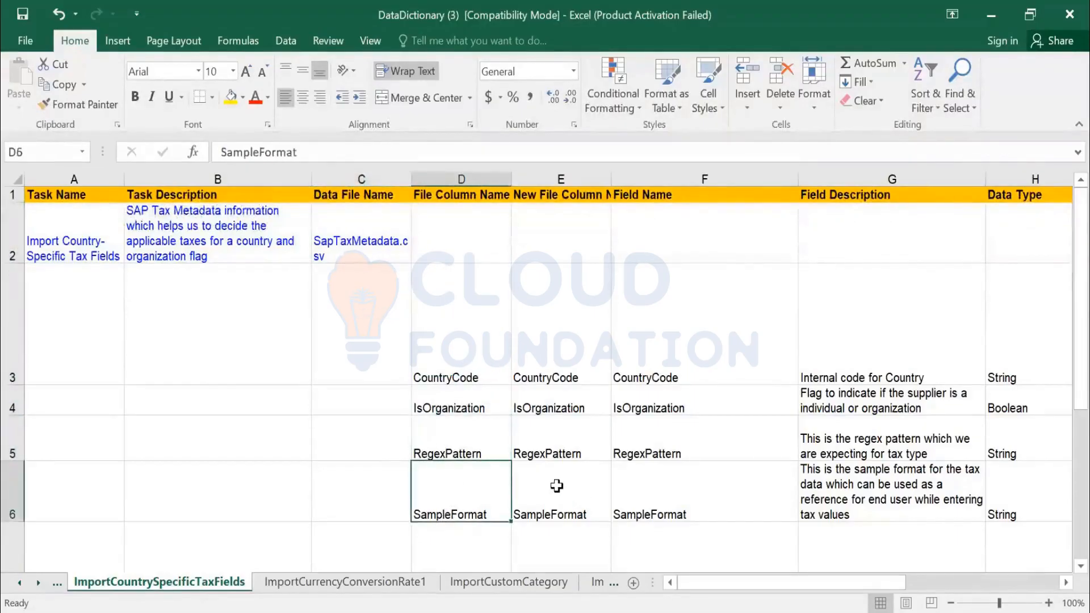
pyautogui.scroll(-1, 554, 486)
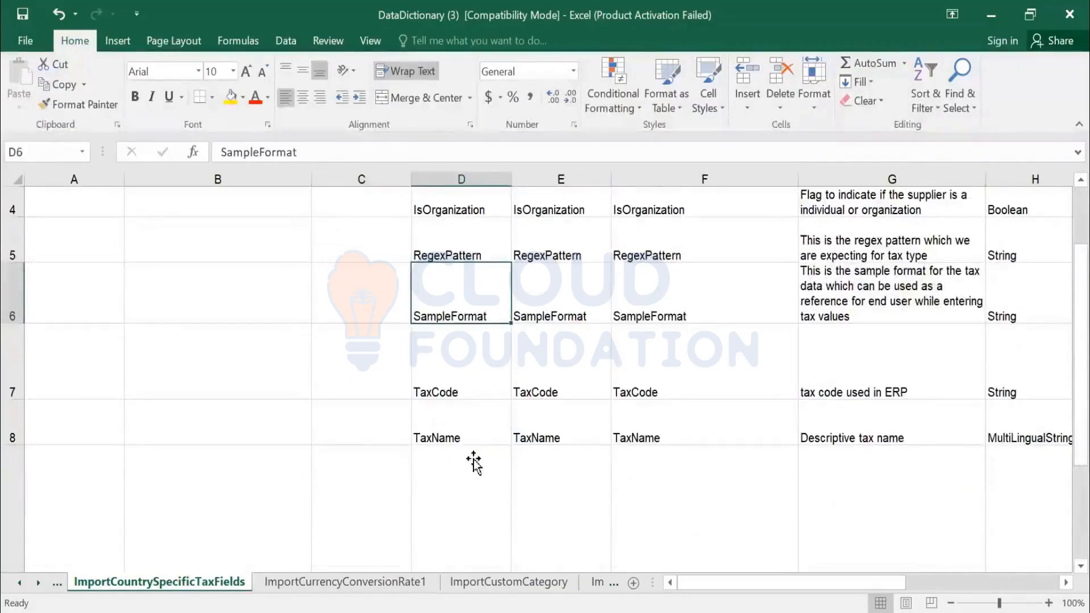
pyautogui.scroll(1, 560, 299)
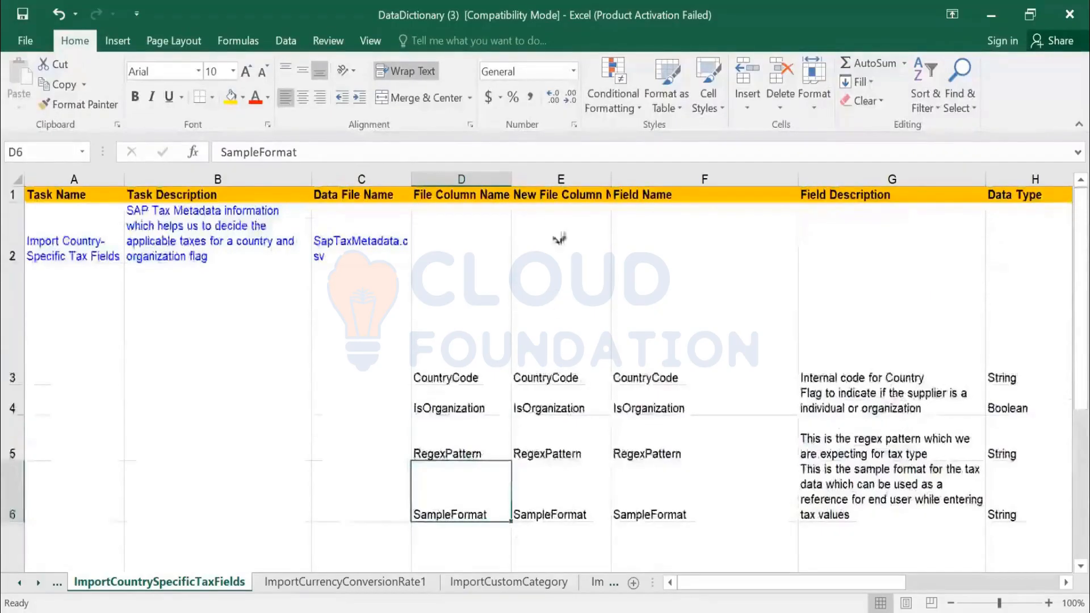
pyautogui.click(554, 172)
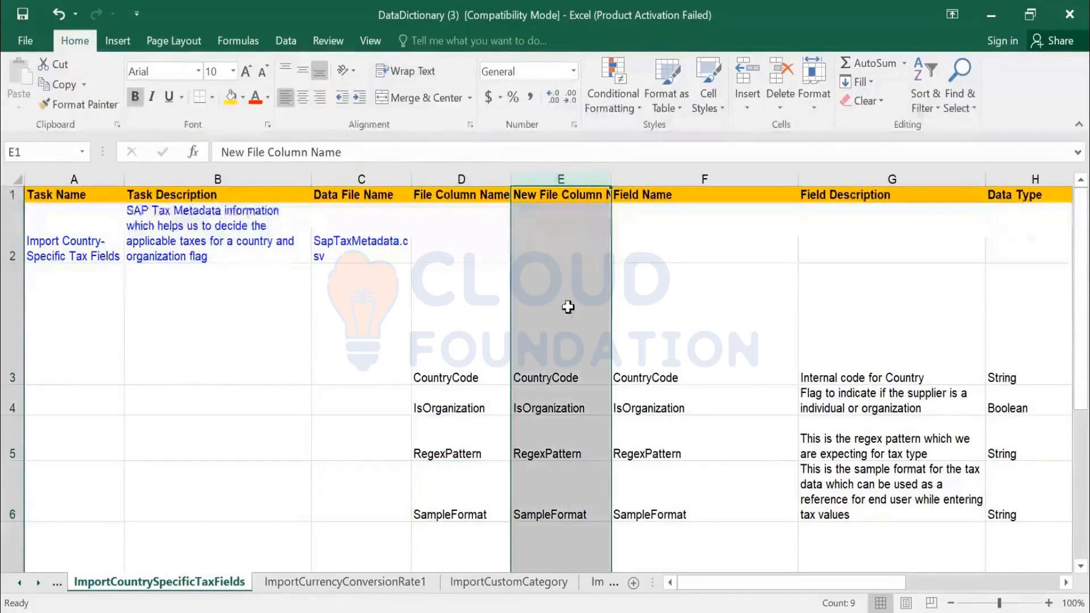
pyautogui.scroll(-1, 546, 310)
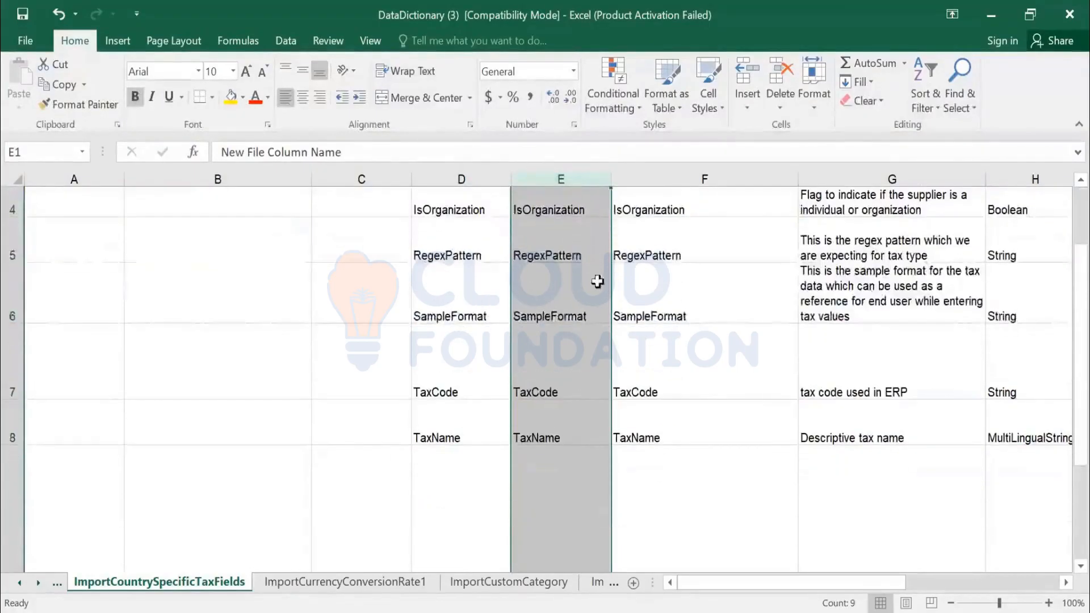
pyautogui.scroll(1, 570, 294)
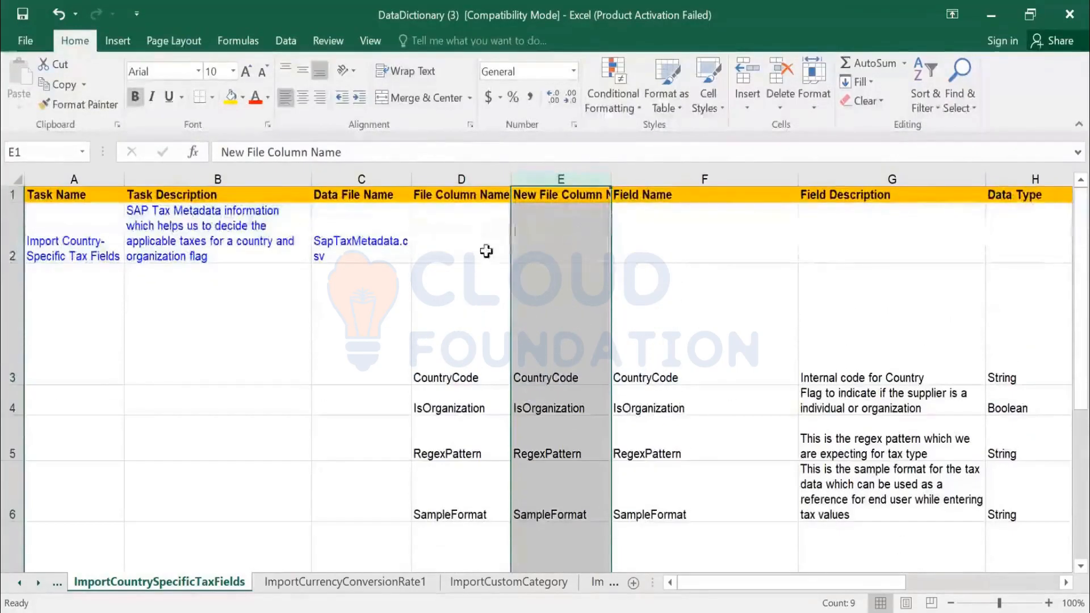
# - Examine the CountryCode row's file column, field name, description, data type and string length
pyautogui.click(466, 365)
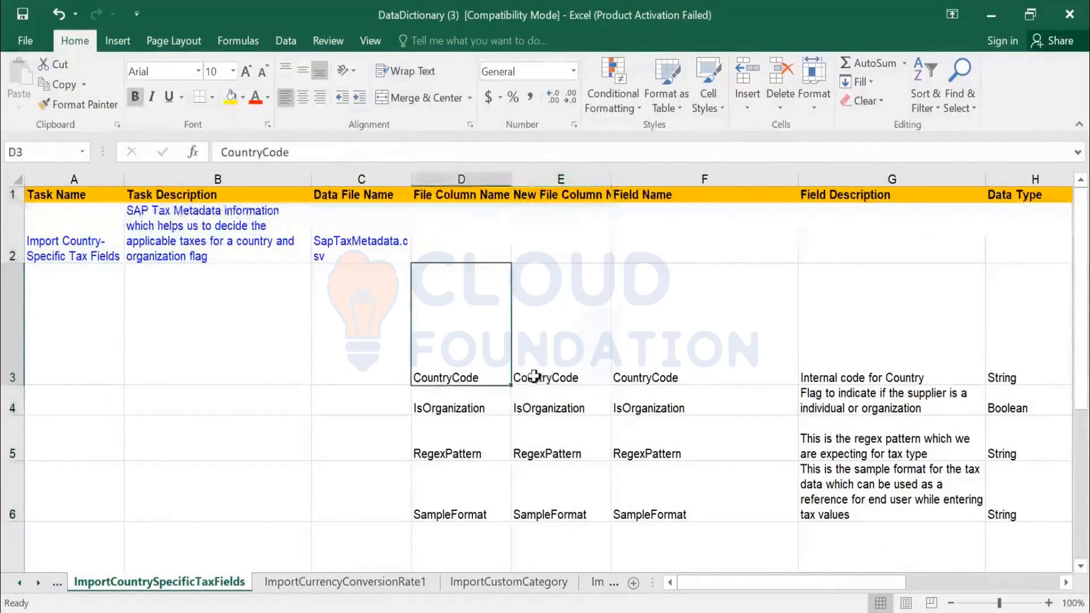
pyautogui.click(669, 372)
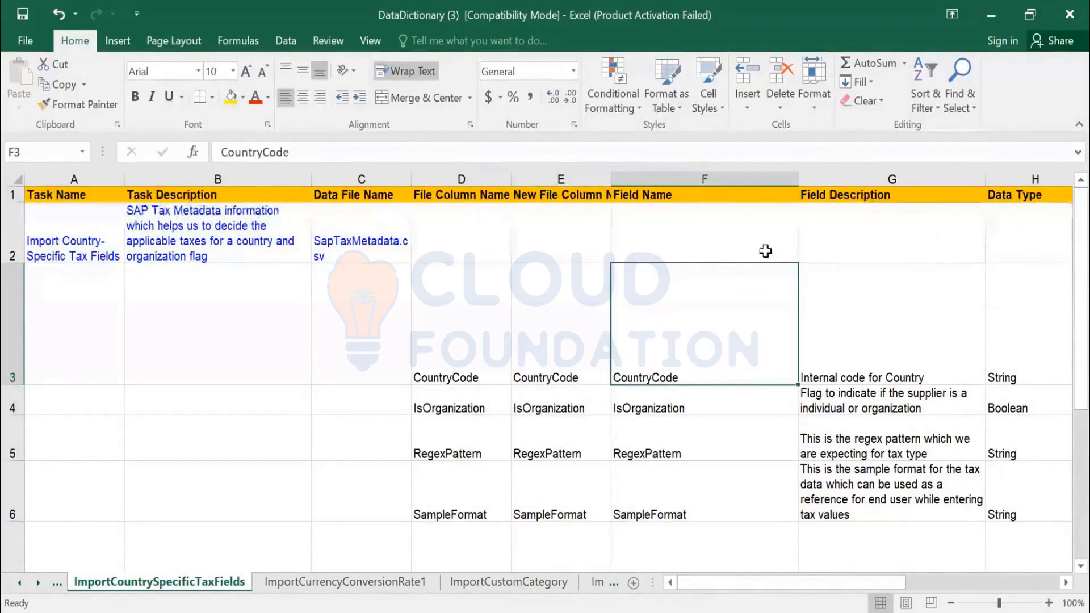
pyautogui.click(863, 373)
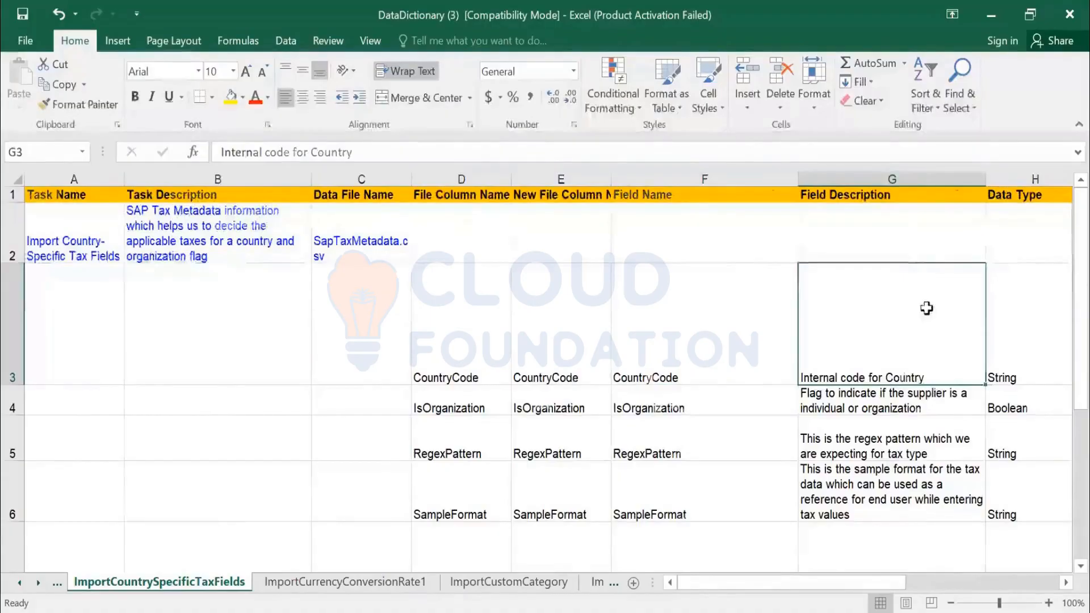
pyautogui.press('Right')
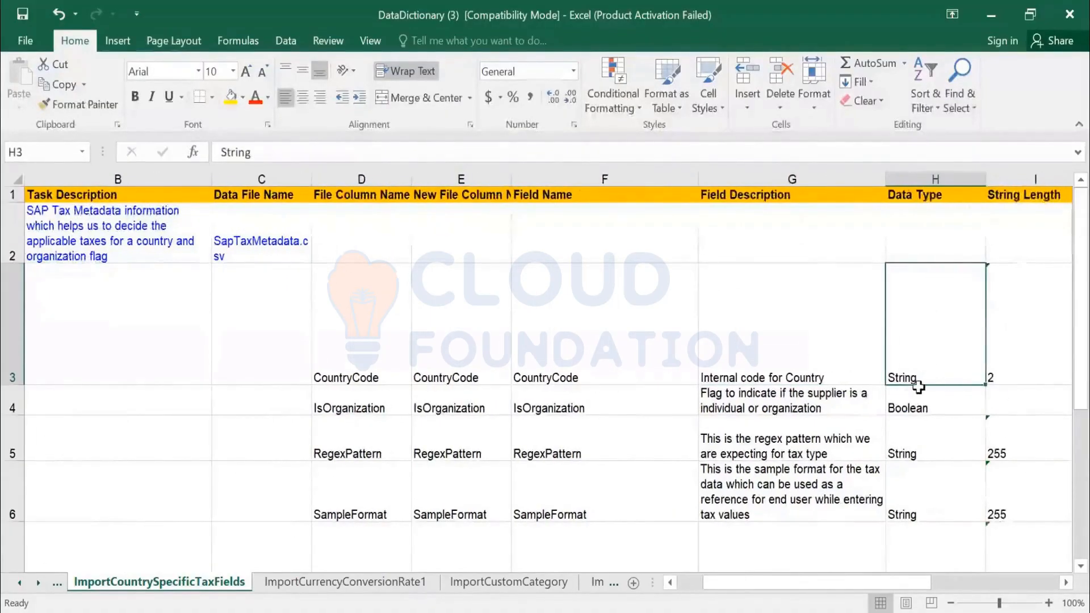
pyautogui.press('Right')
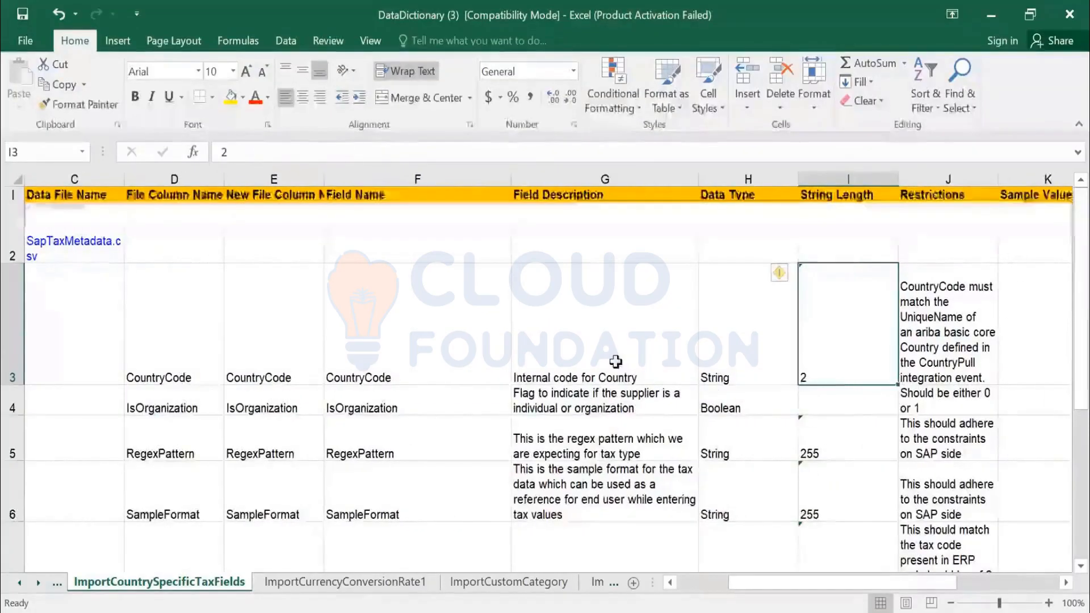
pyautogui.click(621, 379)
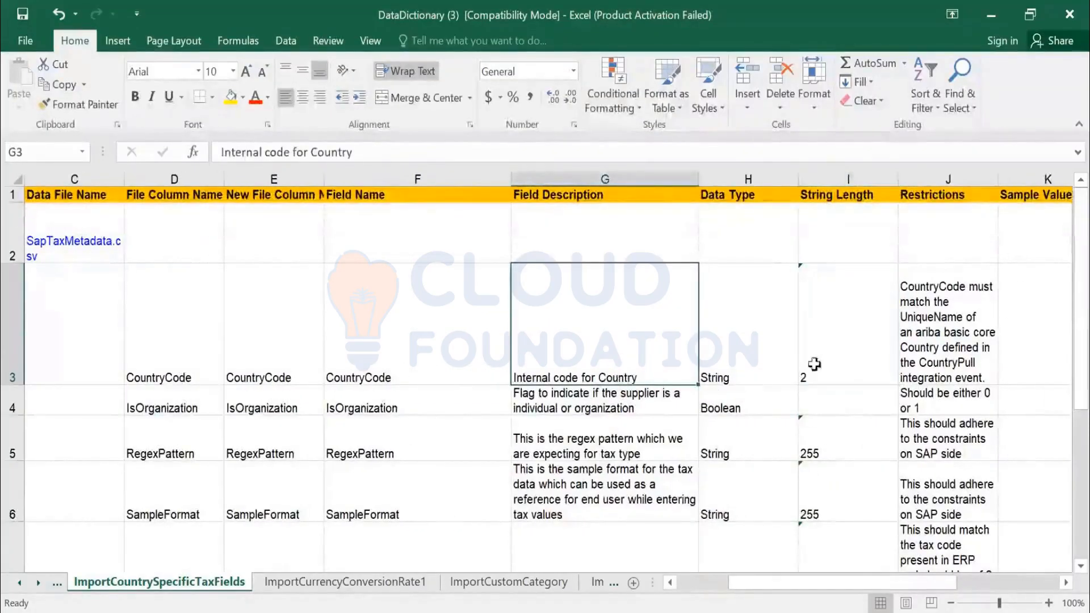
pyautogui.click(836, 359)
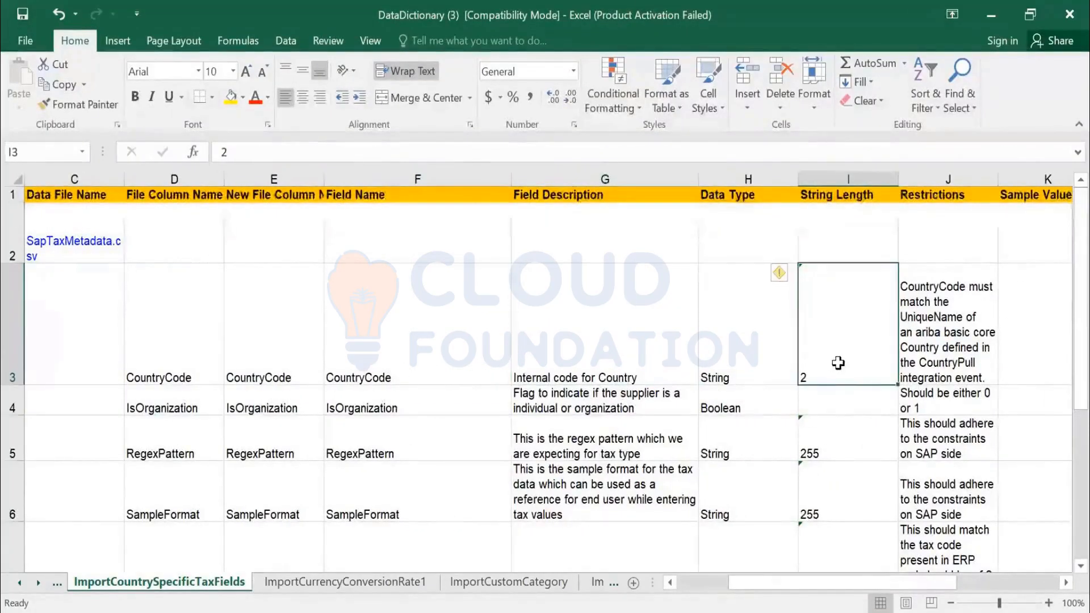
# - Read the CountryCode field's restrictions and check its Sample Values and Required entries
pyautogui.click(929, 347)
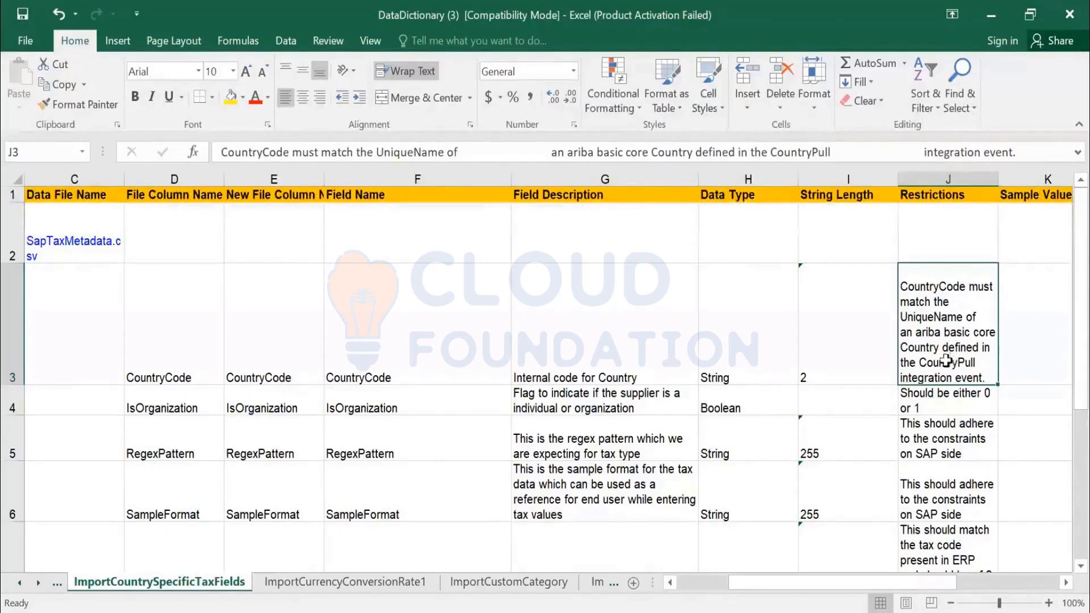
pyautogui.press('Right')
pyautogui.press('Right')
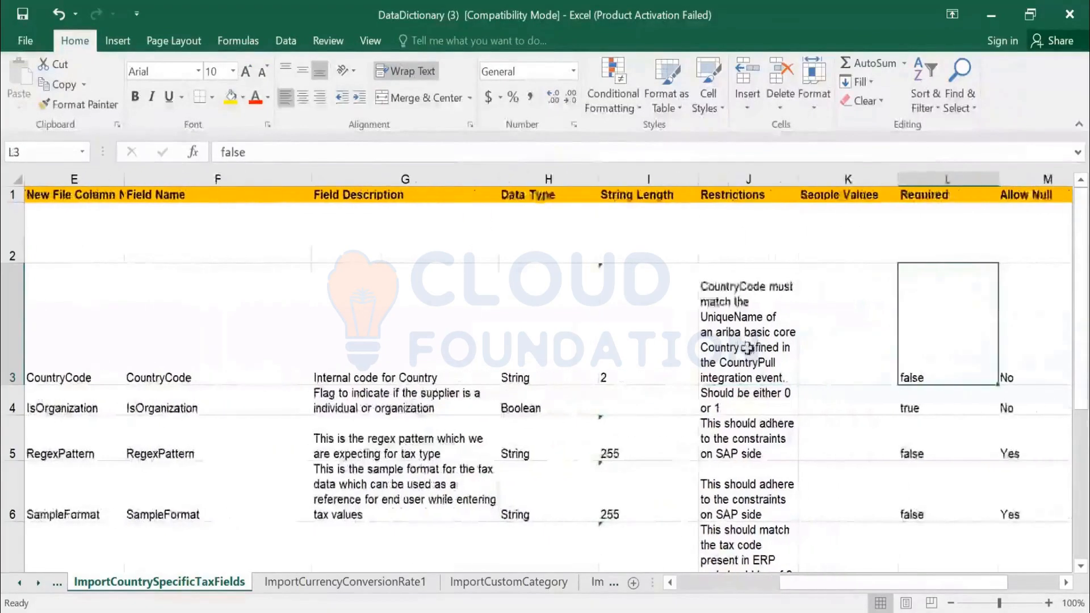
pyautogui.click(738, 348)
pyautogui.click(862, 379)
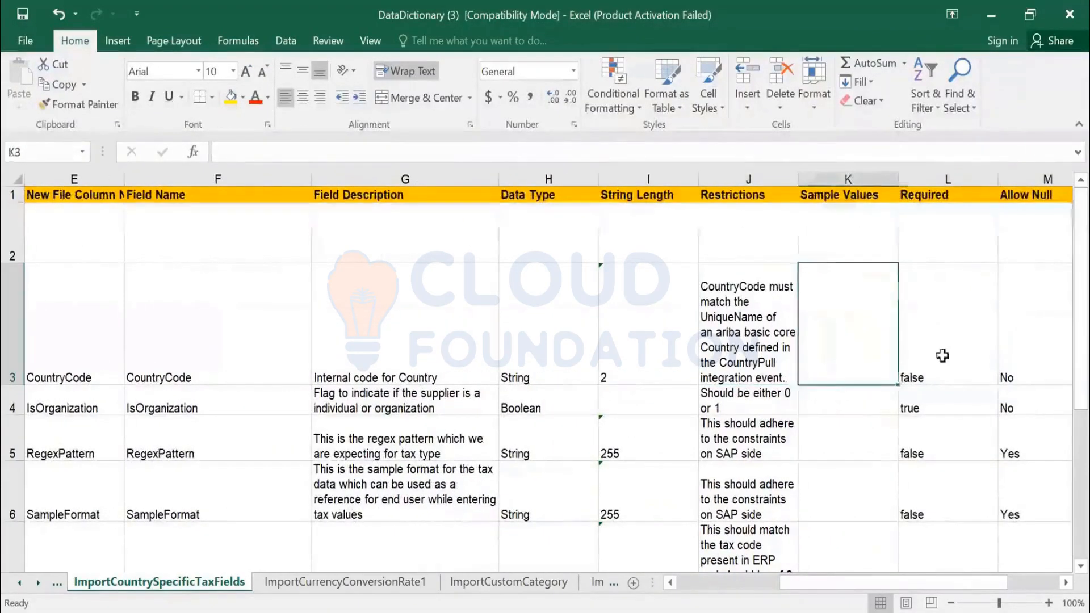
pyautogui.click(942, 357)
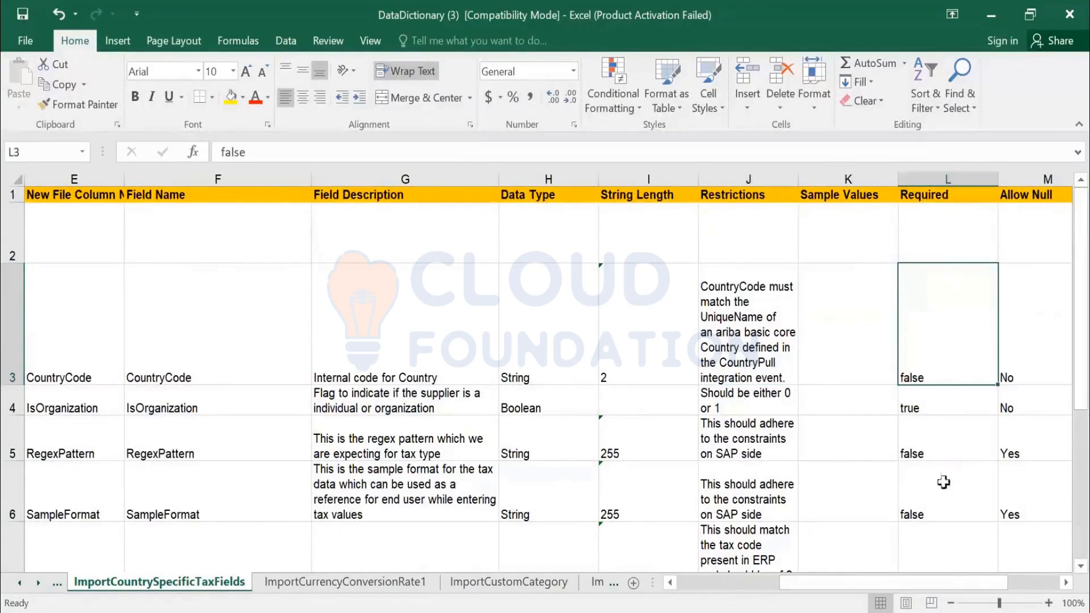
# - Check the Required and Allow Null entries for IsOrganization, and the Allow Null entry for RegexPattern
pyautogui.click(927, 405)
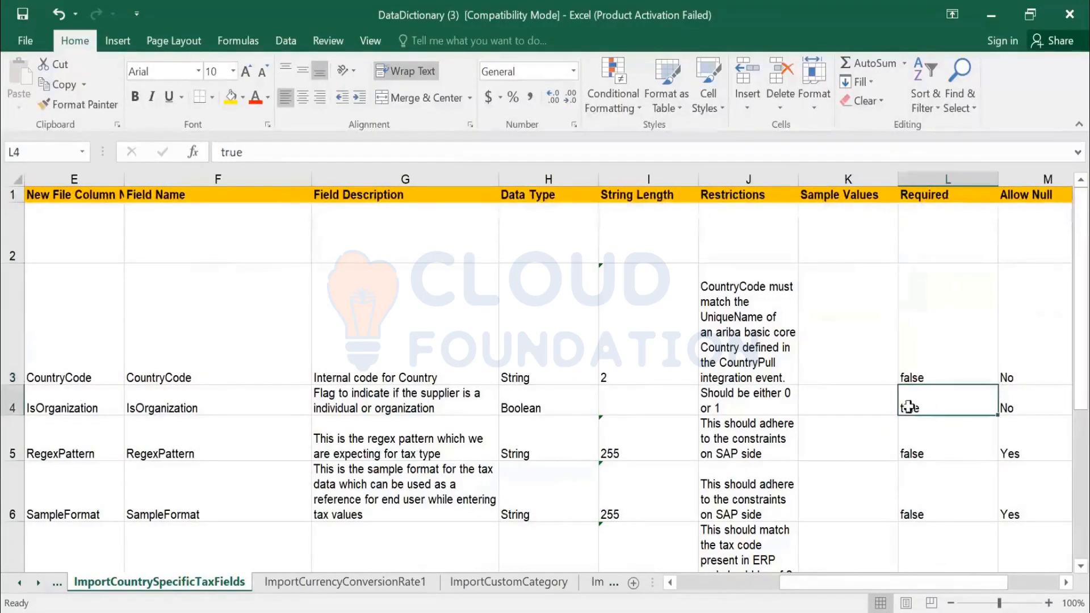
pyautogui.click(1004, 413)
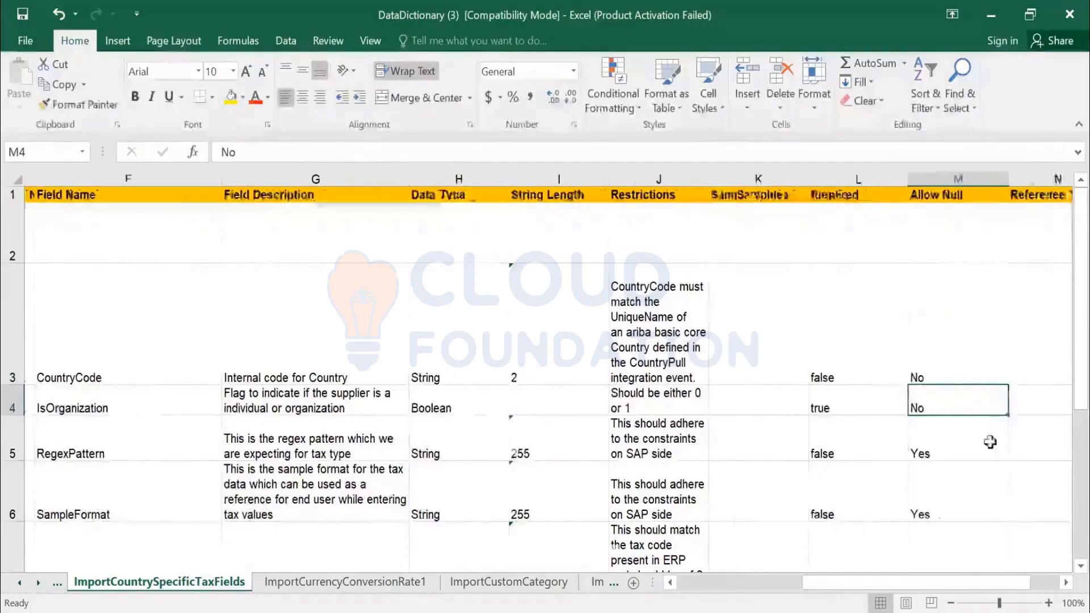
pyautogui.hscroll(1, 972, 437)
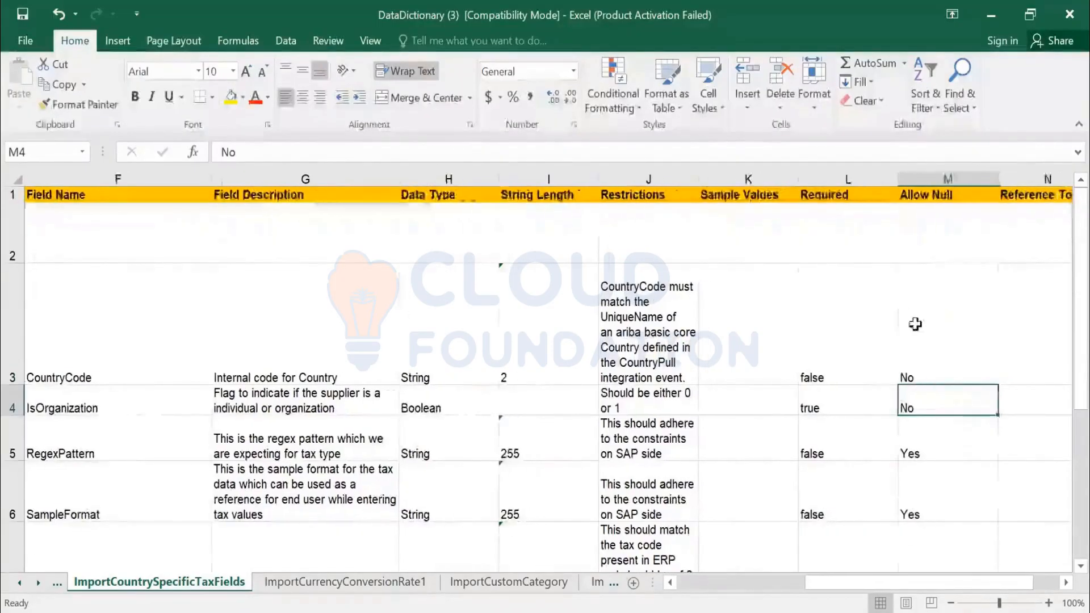
pyautogui.click(825, 408)
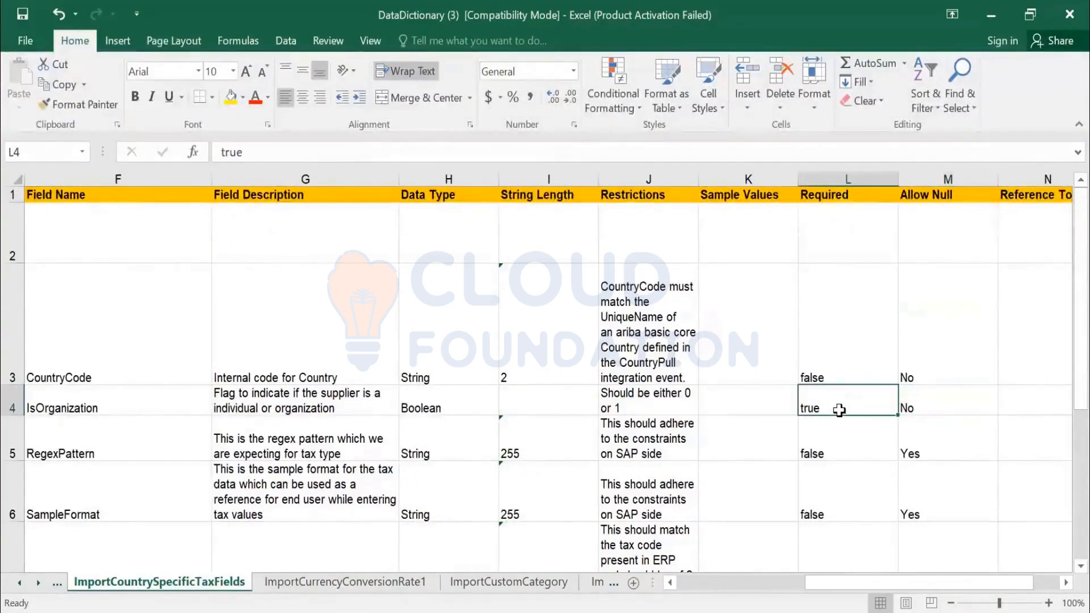
pyautogui.press('Right')
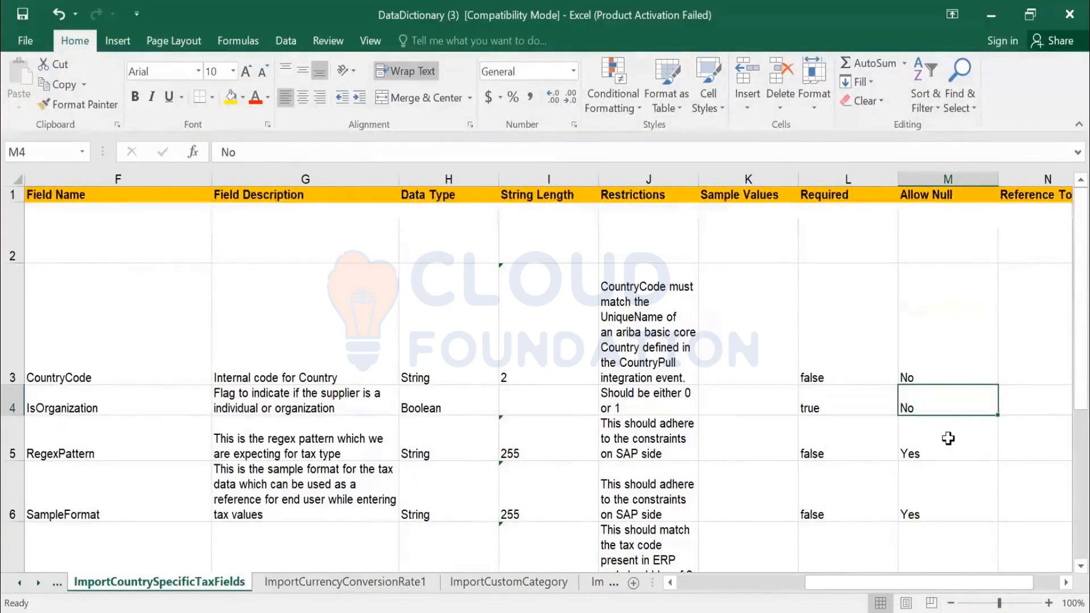
pyautogui.press('Down')
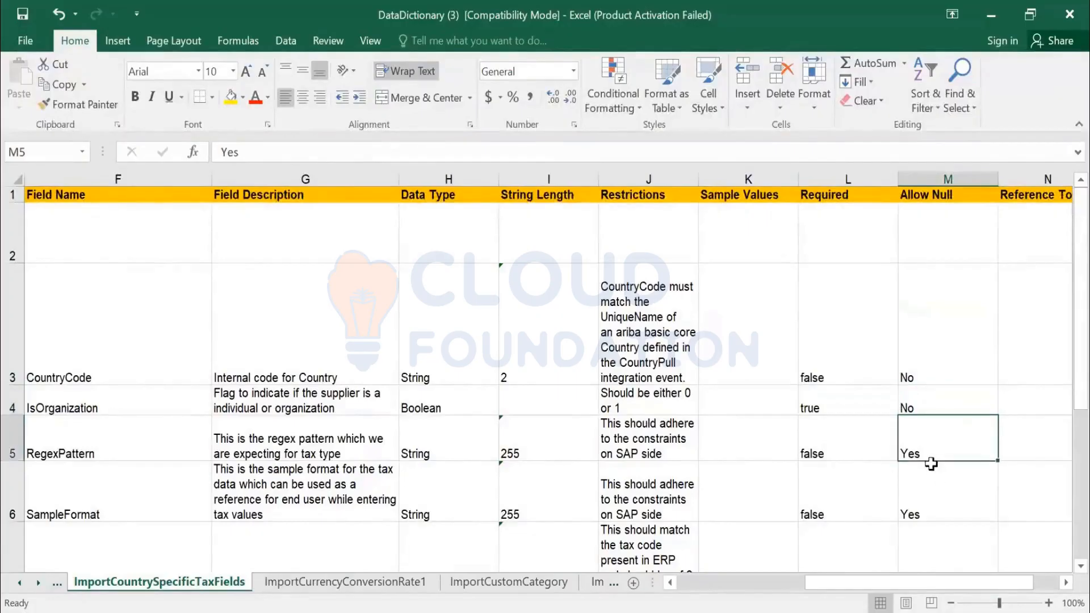
pyautogui.press('Right')
pyautogui.press('Right')
# - Look through the restrictions of the remaining tax fields, check whether TaxCode is required, and return to the start of its row
pyautogui.scroll(-2, 735, 474)
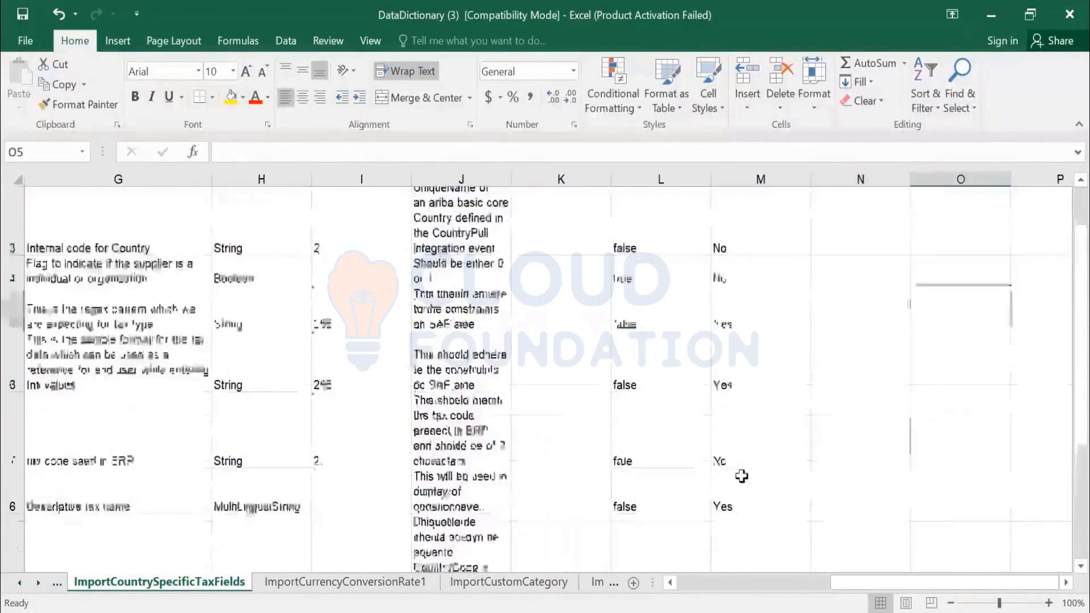
pyautogui.scroll(-4, 741, 476)
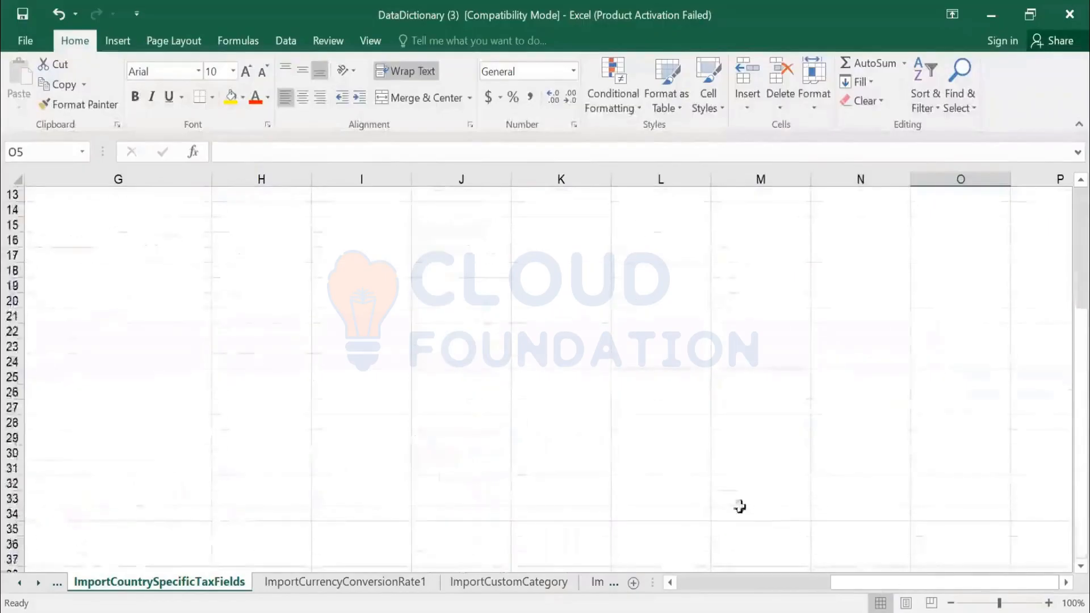
pyautogui.scroll(4, 740, 505)
pyautogui.scroll(1, 514, 393)
pyautogui.scroll(-1, 514, 393)
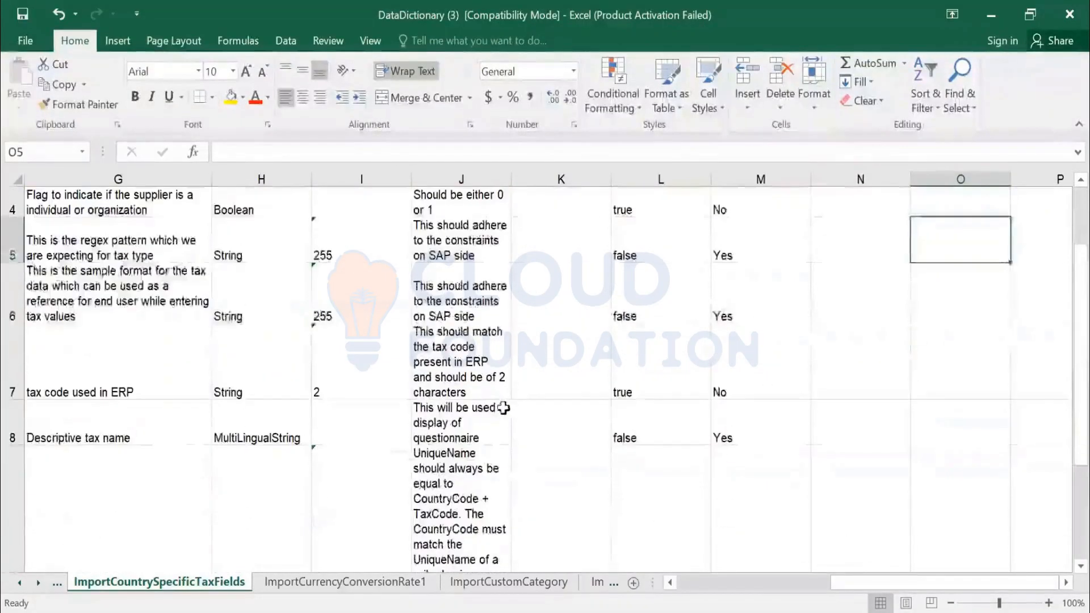
pyautogui.click(635, 393)
pyautogui.press('Home')
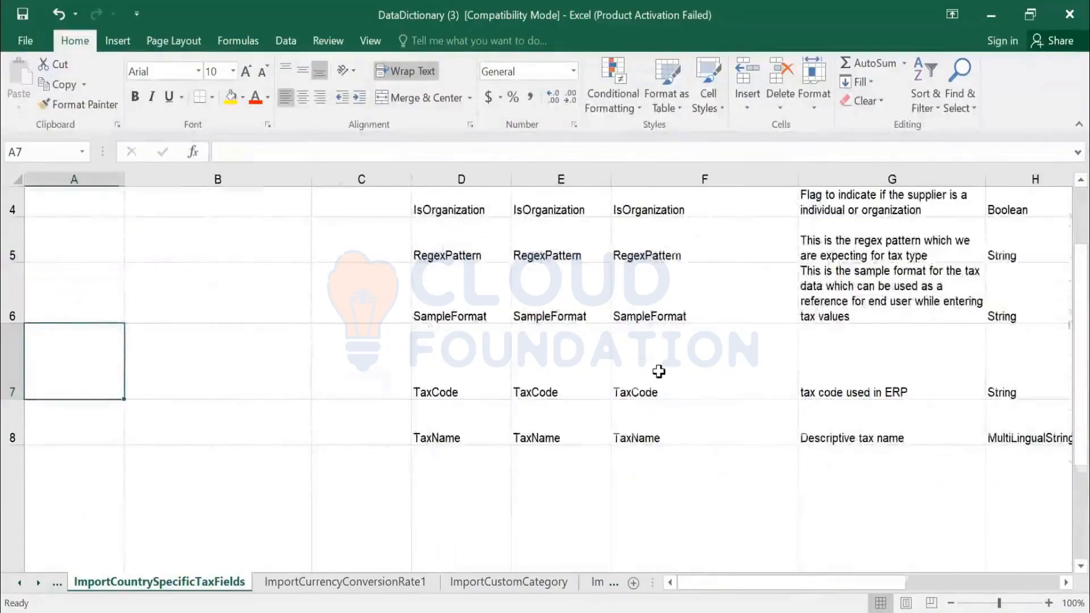
# - Review the complete tax field list at 70% zoom, from CountryCode to UniqueName, including RegexPattern and SampleFormat
pyautogui.scroll(-2, 658, 369)
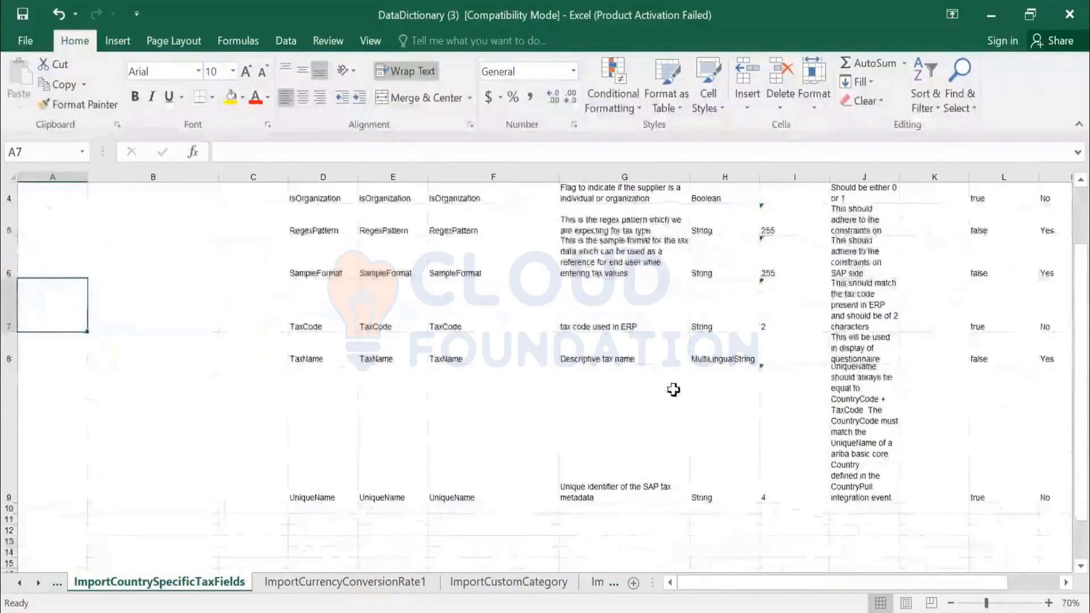
pyautogui.scroll(2, 659, 373)
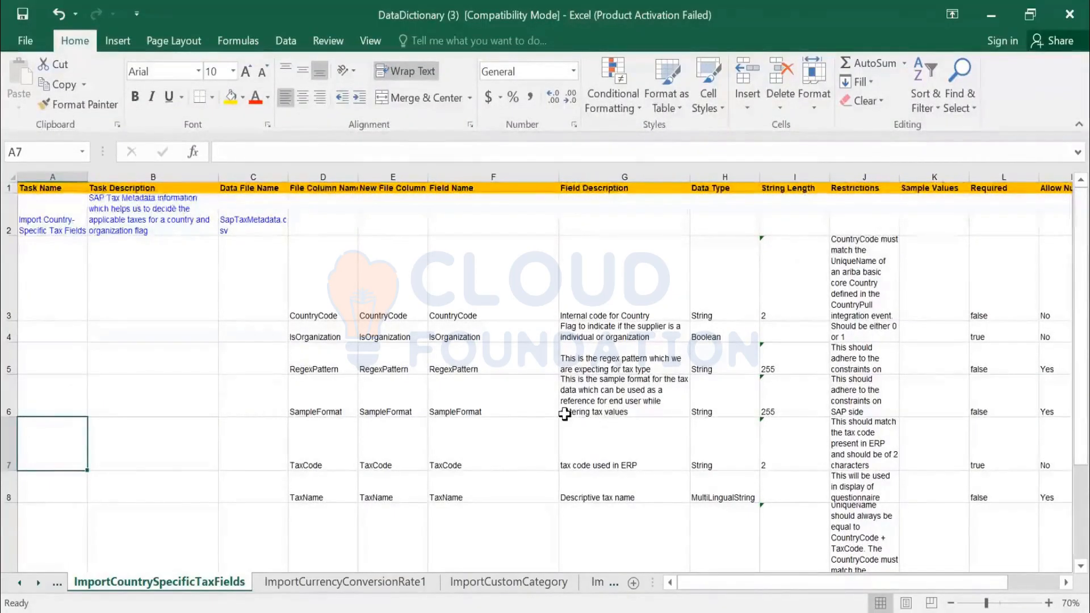
pyautogui.click(335, 364)
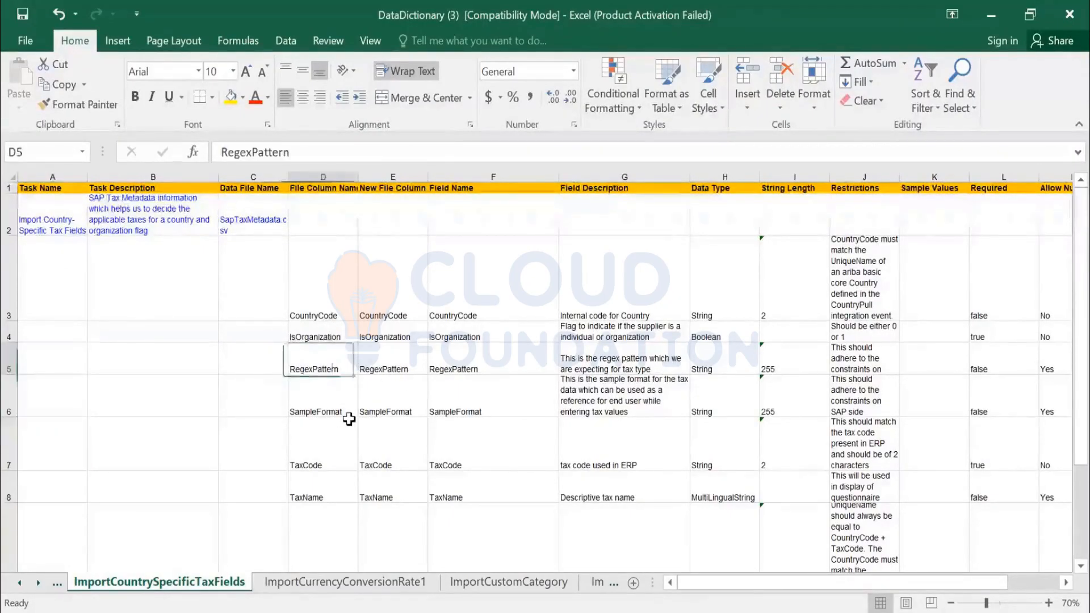
pyautogui.click(339, 415)
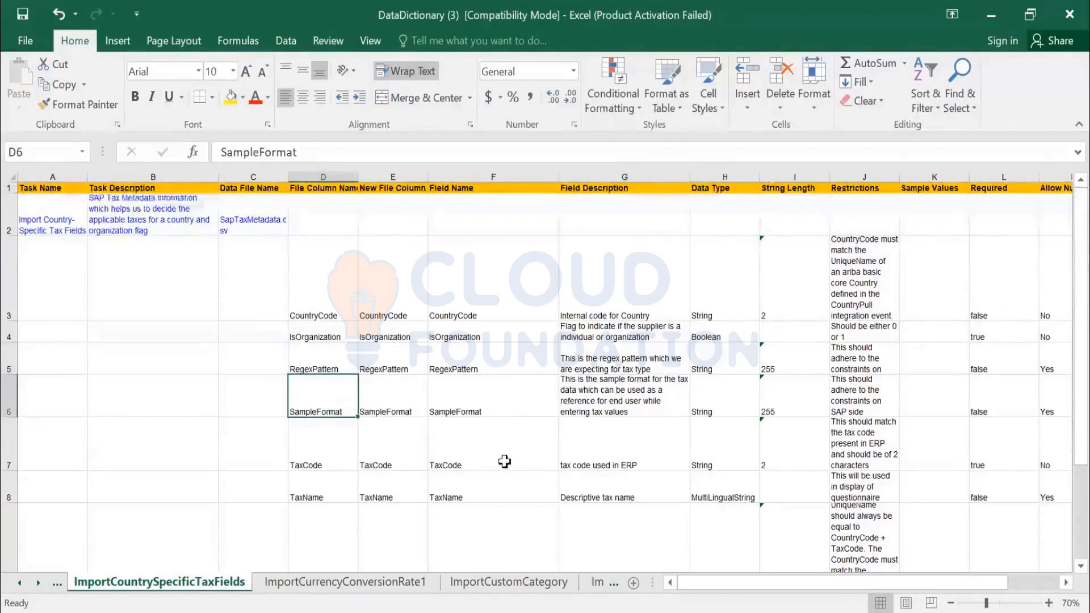
pyautogui.scroll(-2, 430, 457)
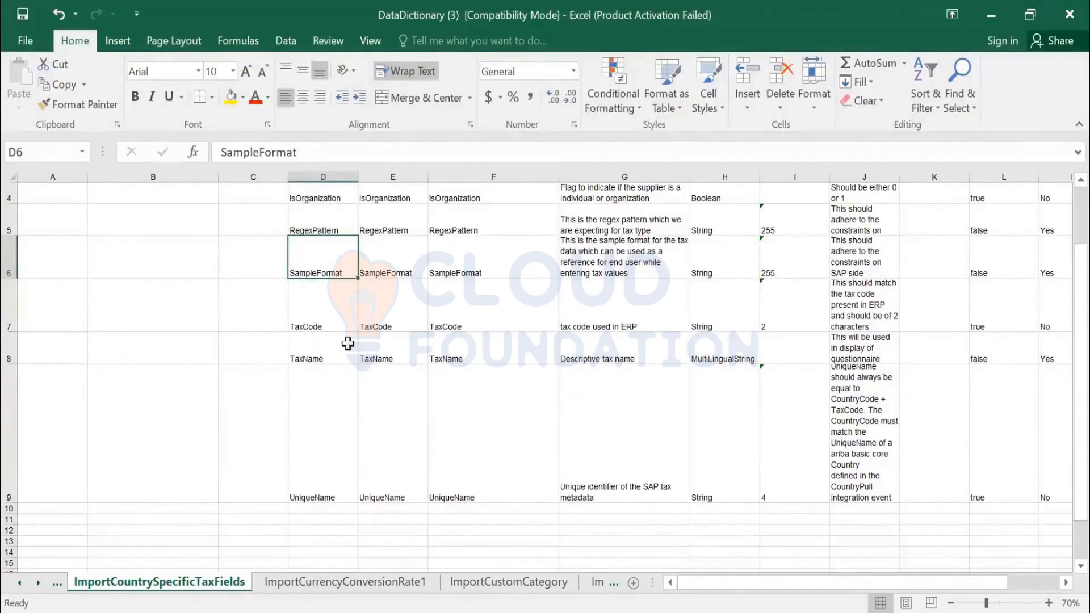
pyautogui.scroll(2, 353, 376)
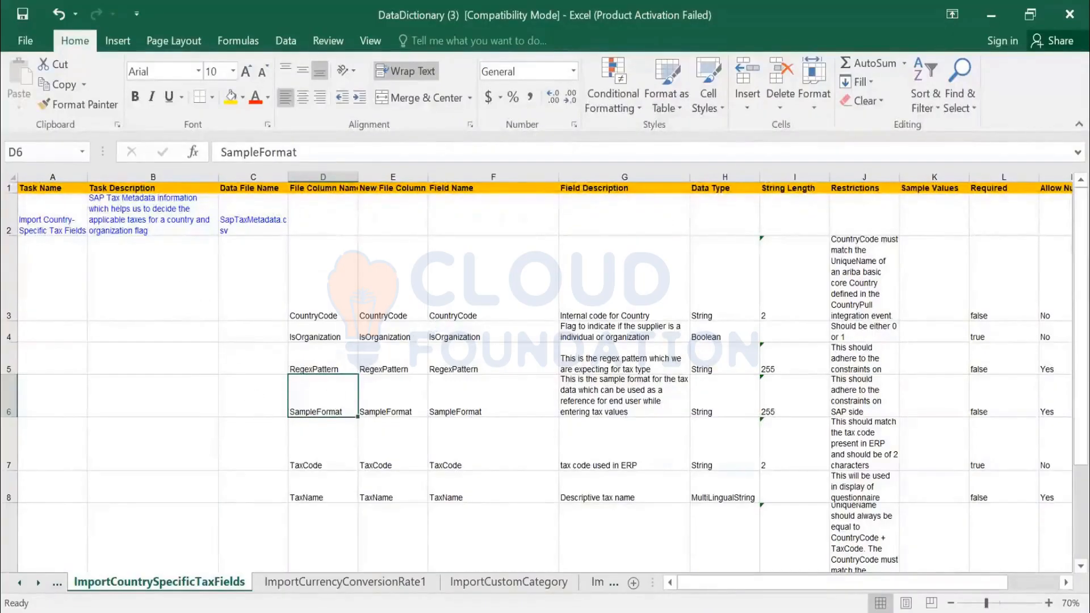
# - Look back through the preceding country-specific import sheets of the data dictionary and go to the Indexes sheet
pyautogui.click(57, 584)
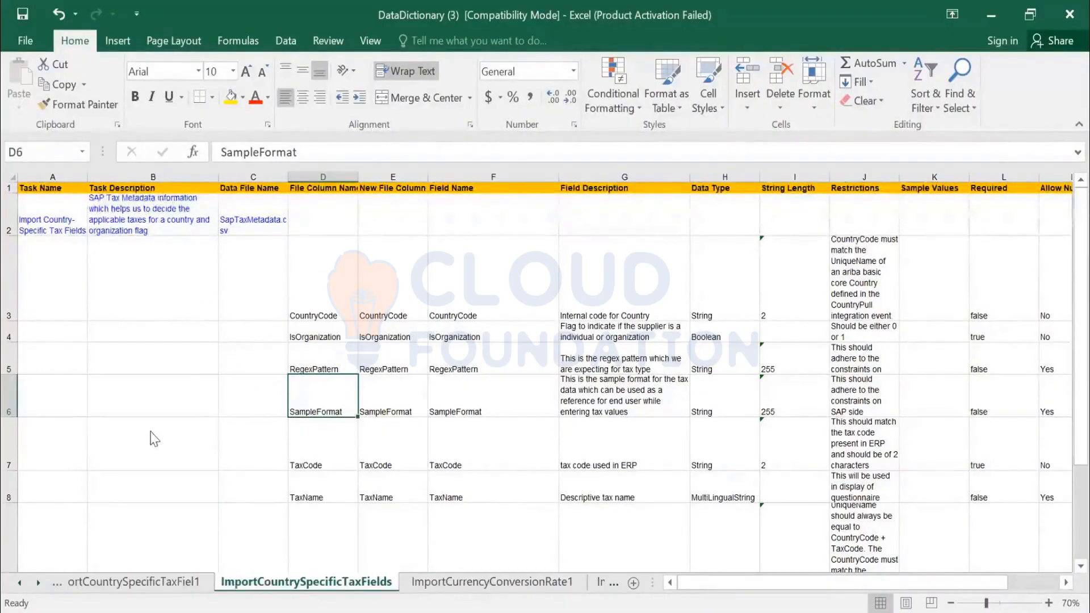
pyautogui.rightClick(71, 582)
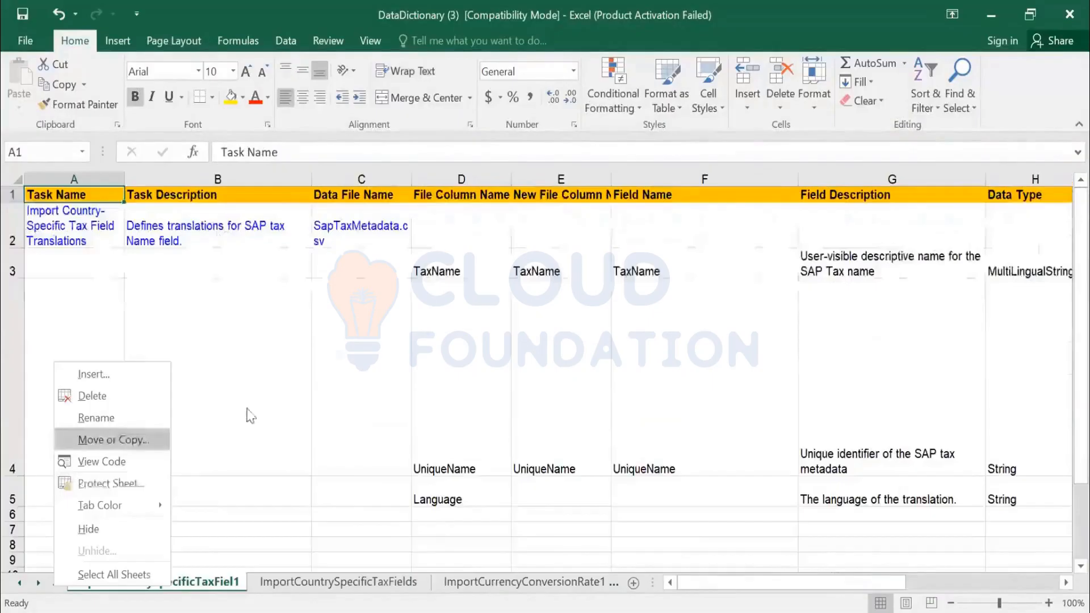
pyautogui.click(60, 584)
pyautogui.click(58, 585)
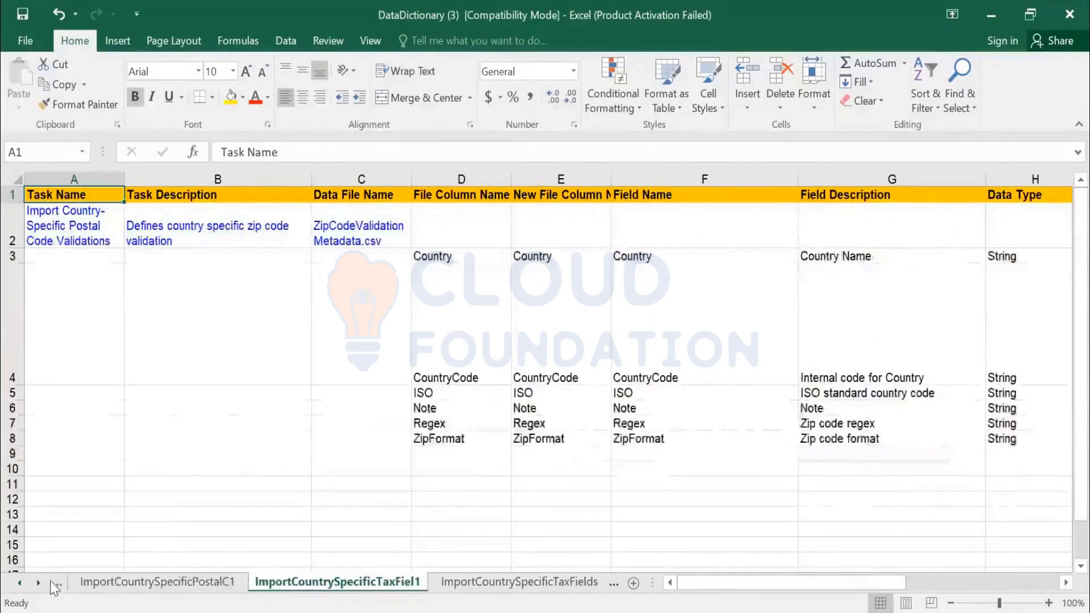
pyautogui.rightClick(54, 582)
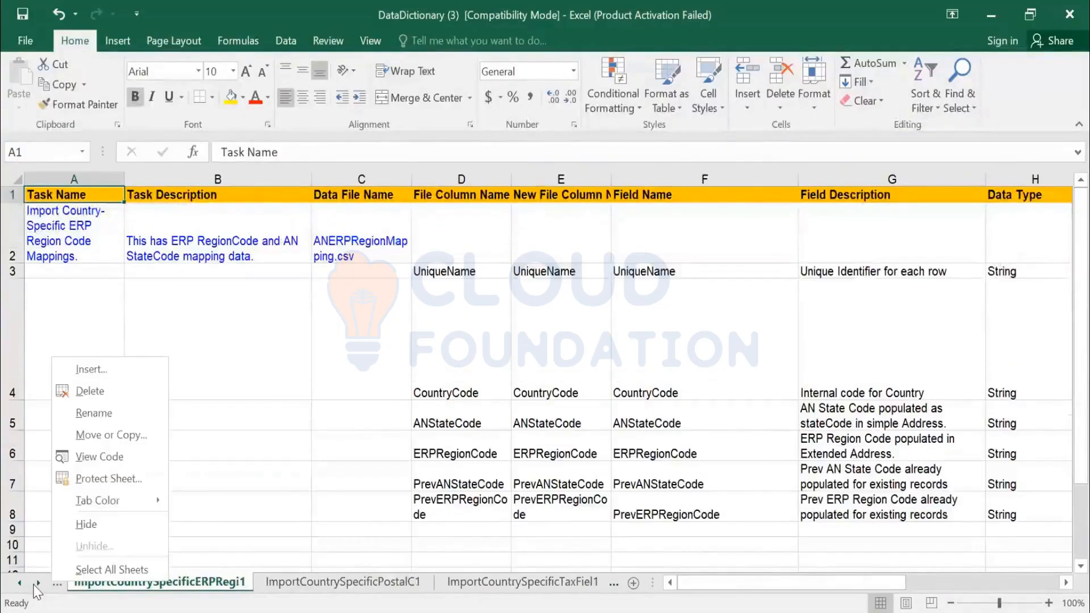
pyautogui.click(35, 583)
pyautogui.rightClick(37, 585)
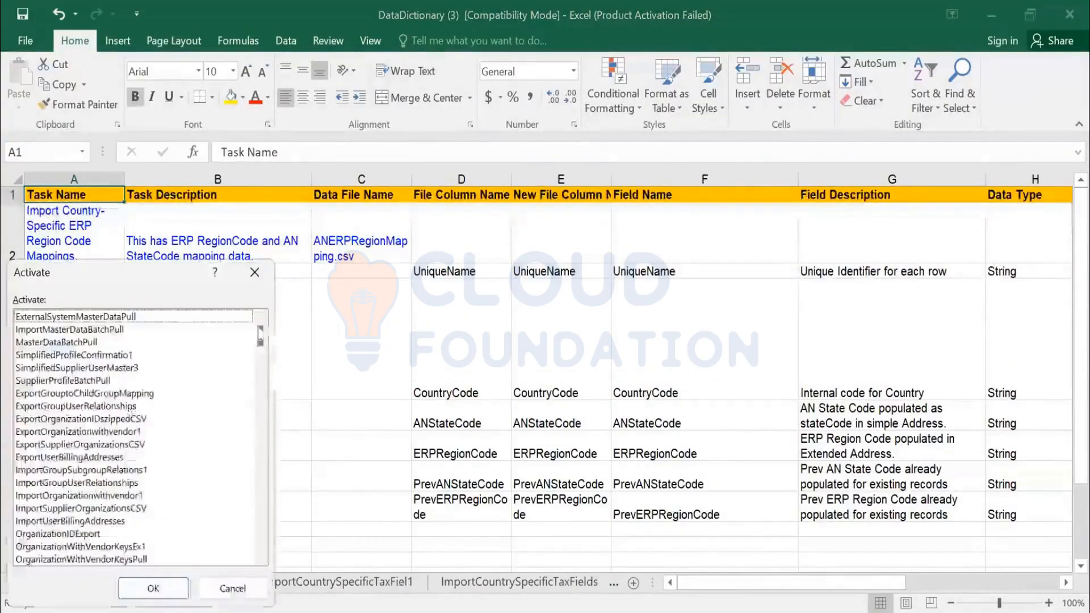
pyautogui.scroll(-10, 264, 543)
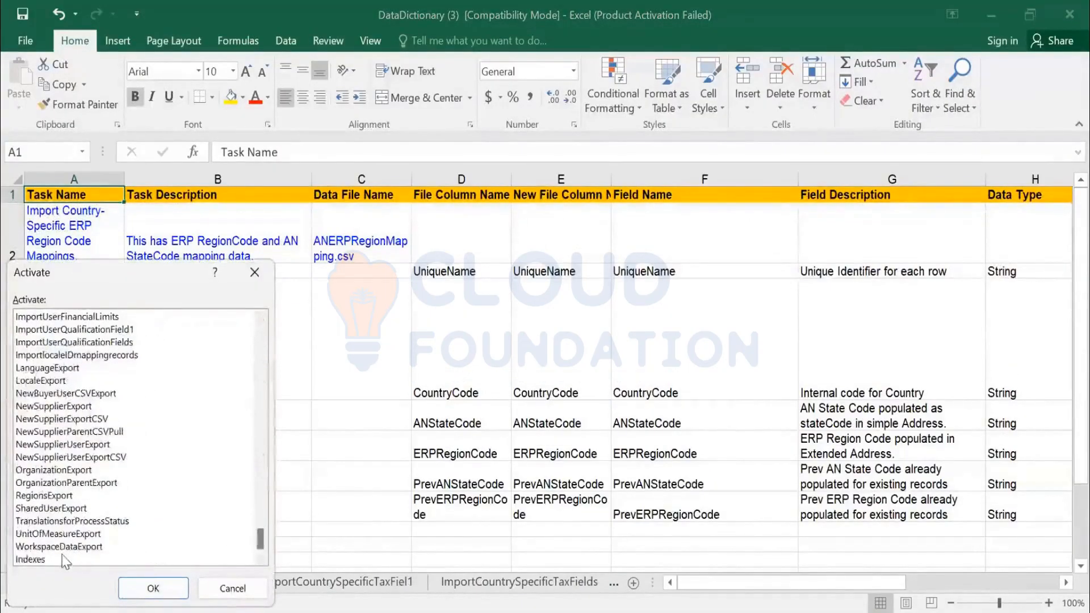
pyautogui.click(68, 559)
pyautogui.click(138, 591)
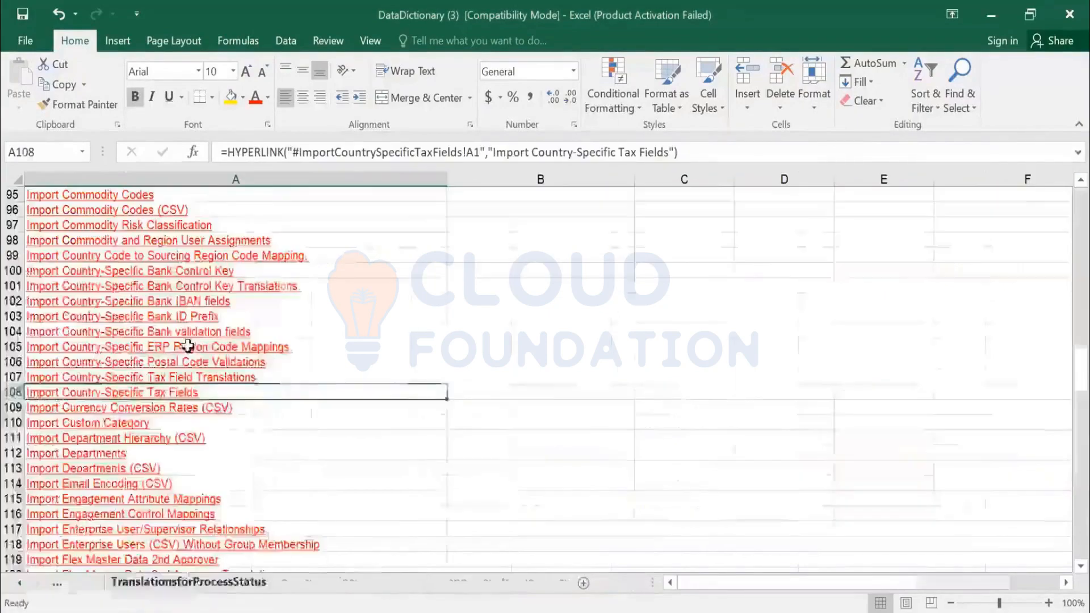
# - Return to the start of the task index and look through its export task names
pyautogui.scroll(6, 182, 346)
pyautogui.scroll(18, 193, 364)
pyautogui.scroll(7, 193, 363)
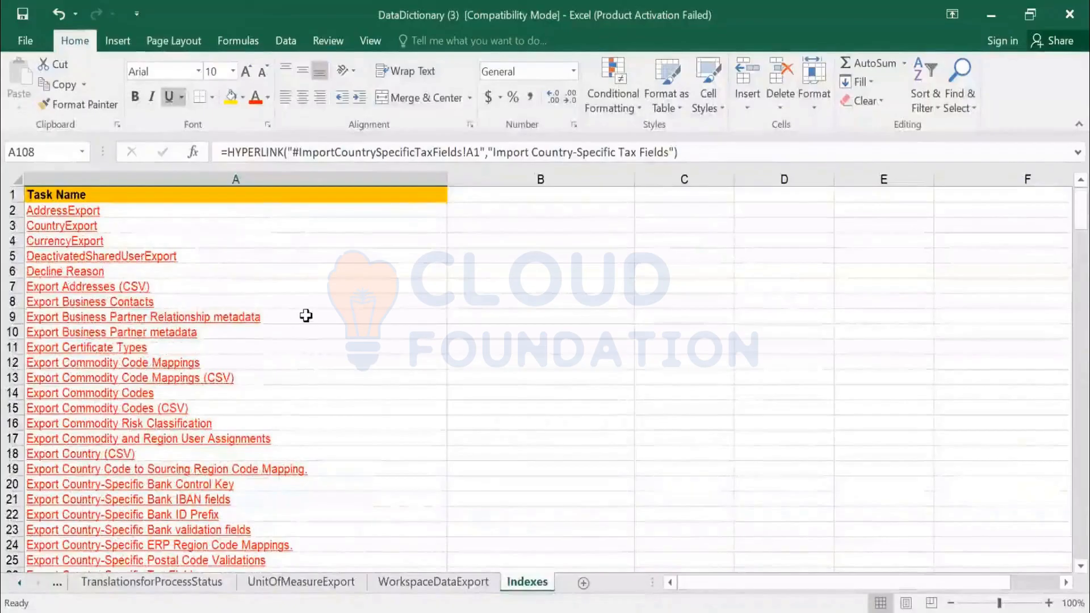
pyautogui.hotkey('ctrl', 'f')
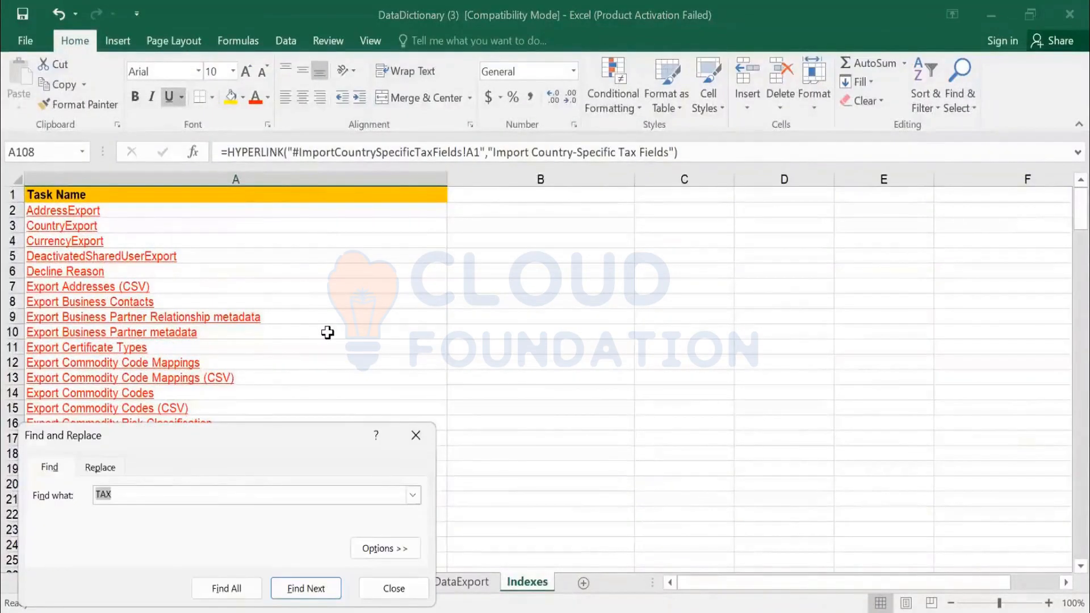
pyautogui.press('Escape')
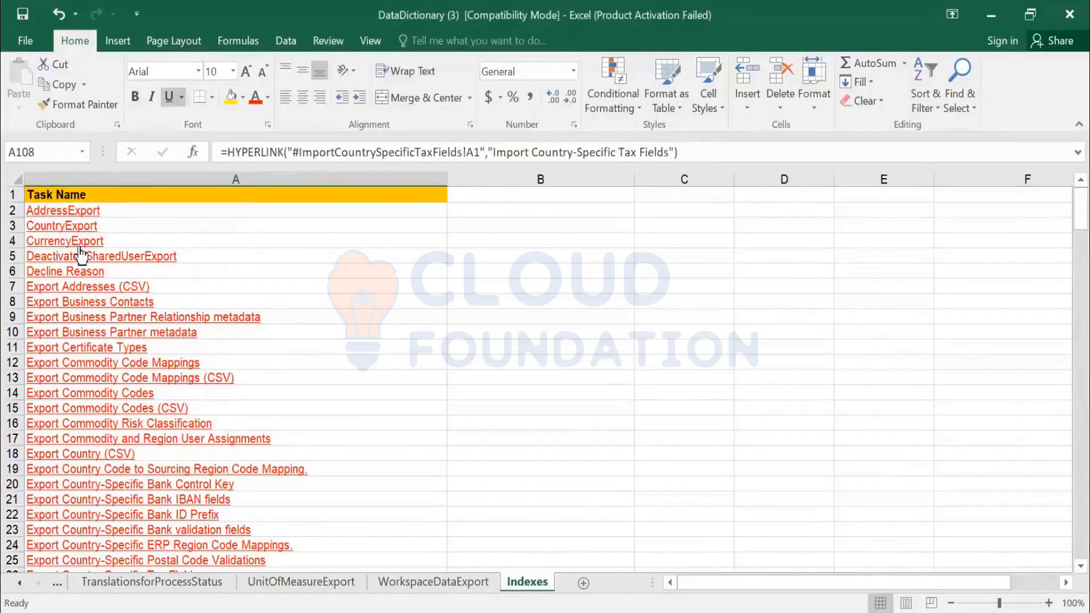
pyautogui.scroll(-16, 144, 340)
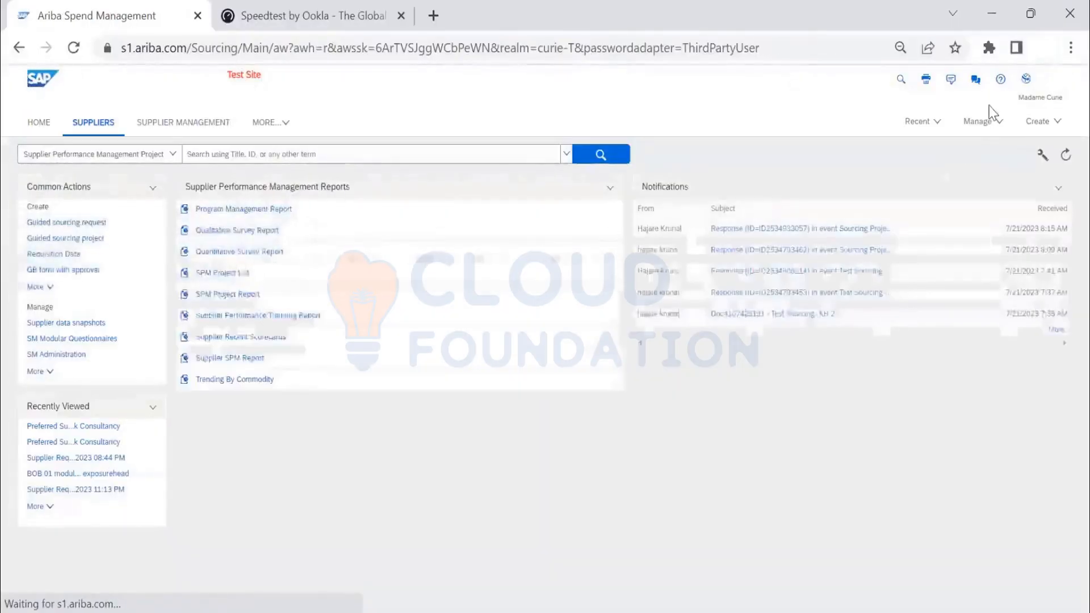
# - Switch to SAP Ariba, open SM Administration and show the import summary for the Supplier contacts file type
pyautogui.click(977, 126)
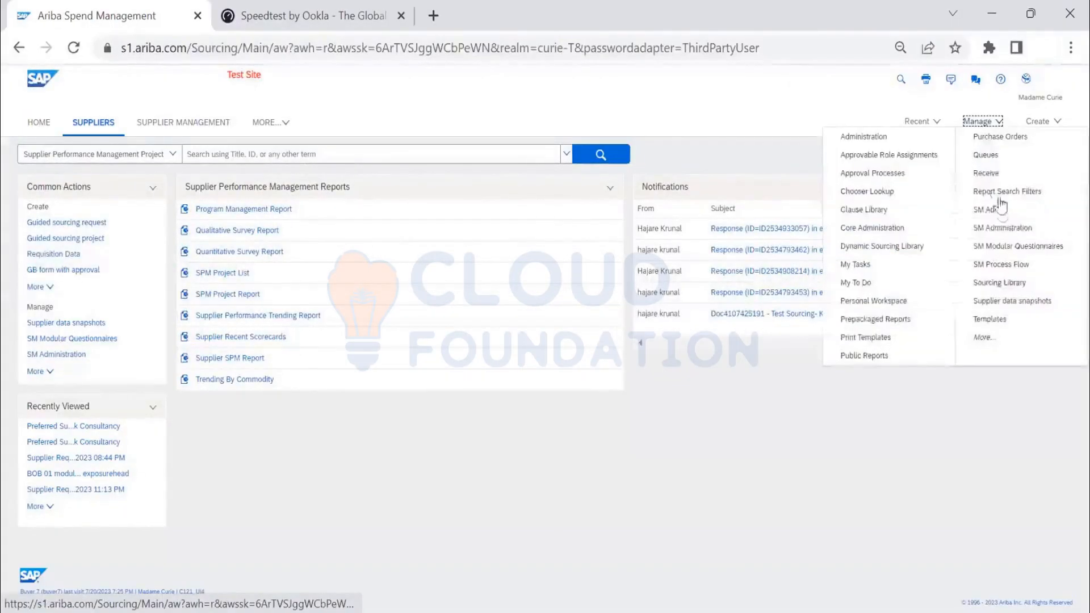
pyautogui.click(1003, 229)
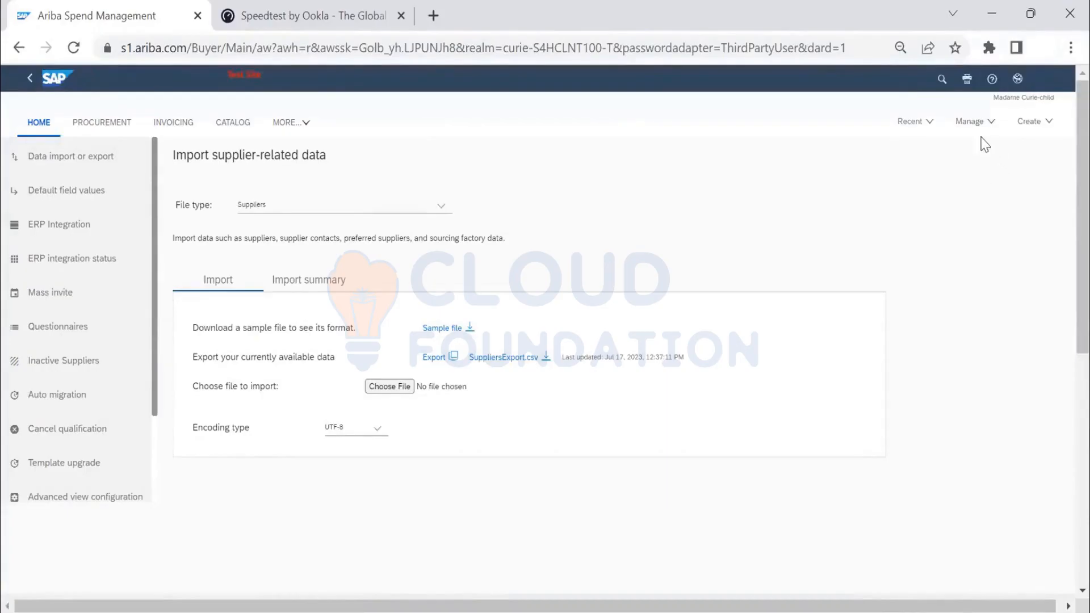
pyautogui.click(348, 208)
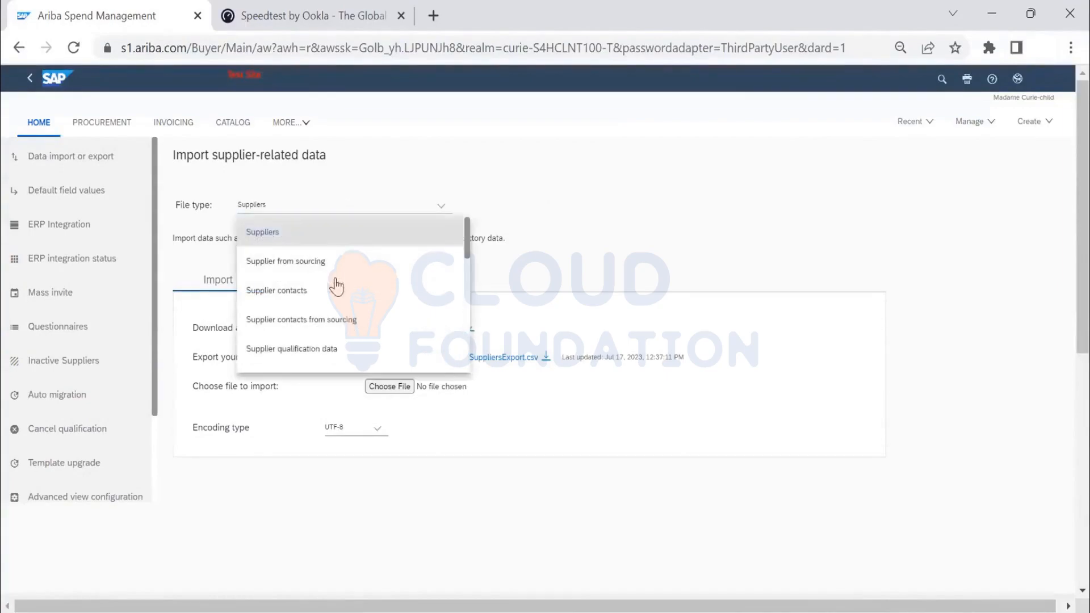
pyautogui.click(335, 297)
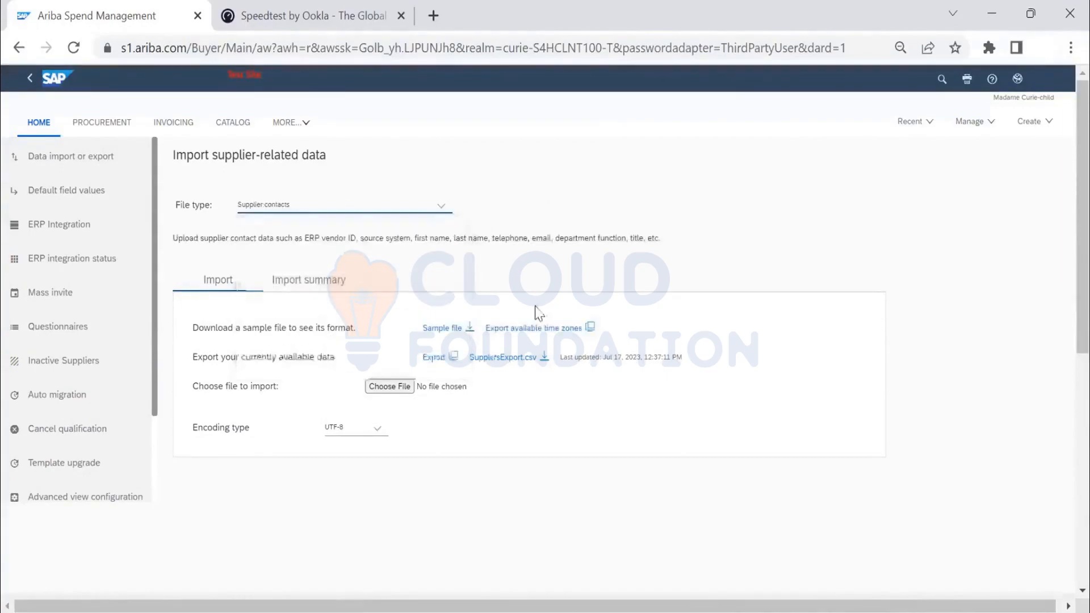
pyautogui.click(328, 288)
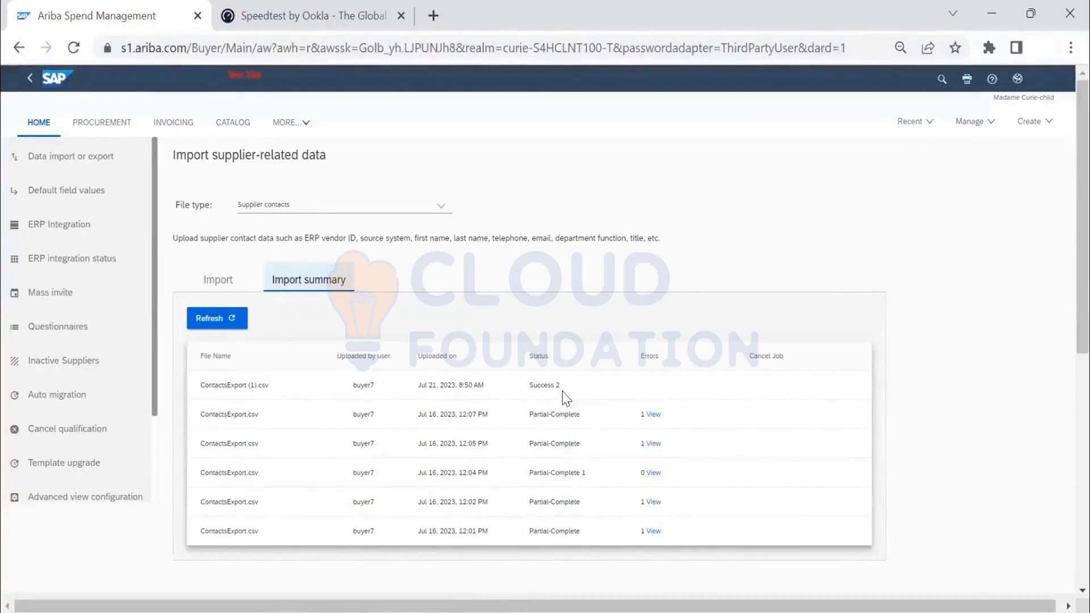
# - Return to the home page and look through its additional areas and the document types that can be created
pyautogui.click(35, 125)
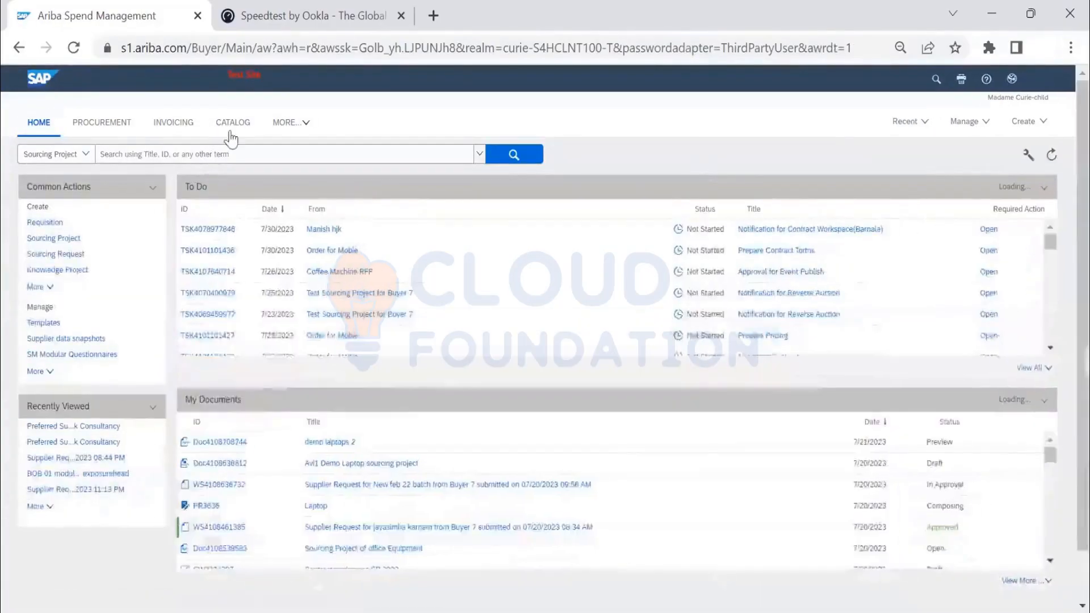
pyautogui.click(288, 123)
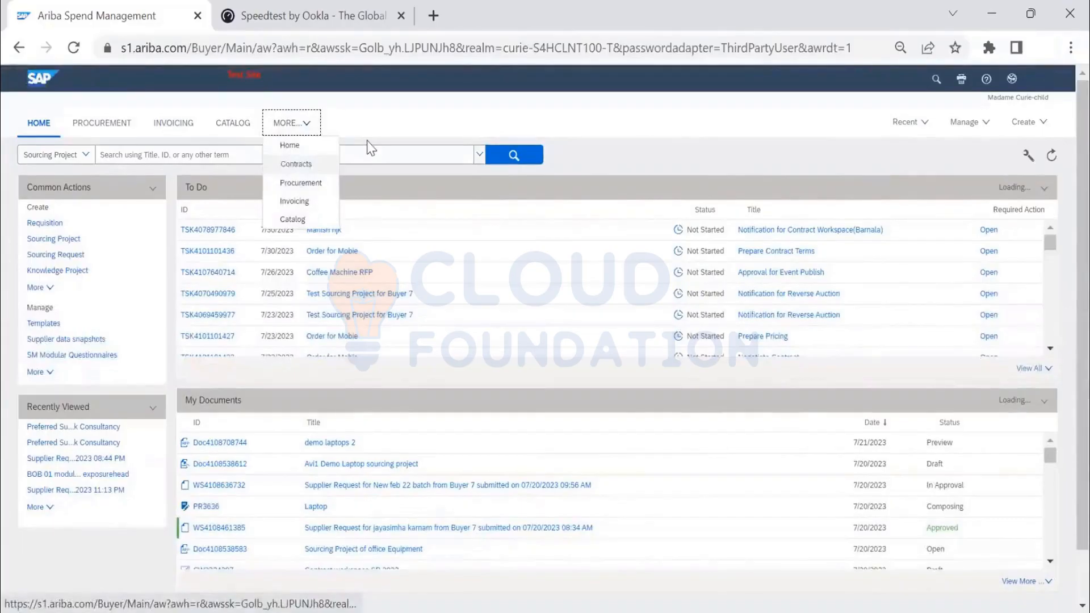
pyautogui.click(799, 127)
pyautogui.click(1016, 126)
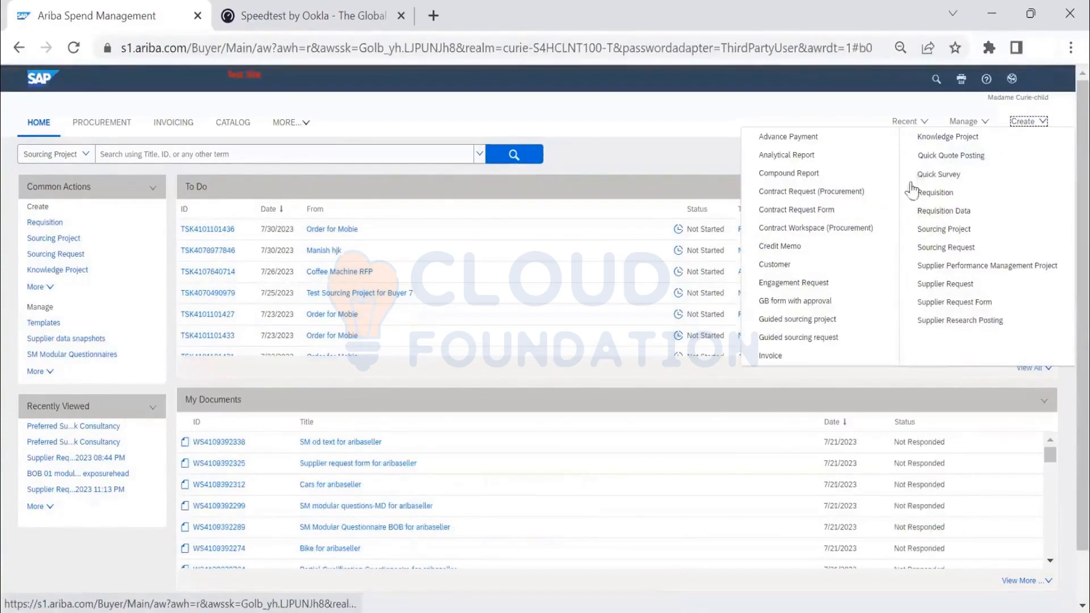
pyautogui.click(618, 137)
pyautogui.click(298, 129)
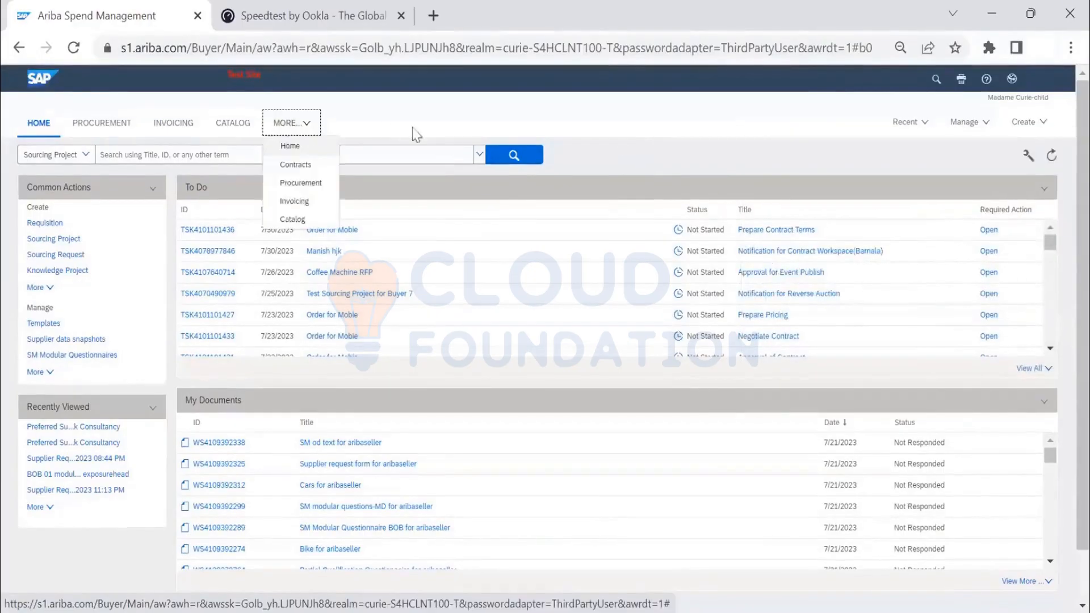
pyautogui.click(447, 126)
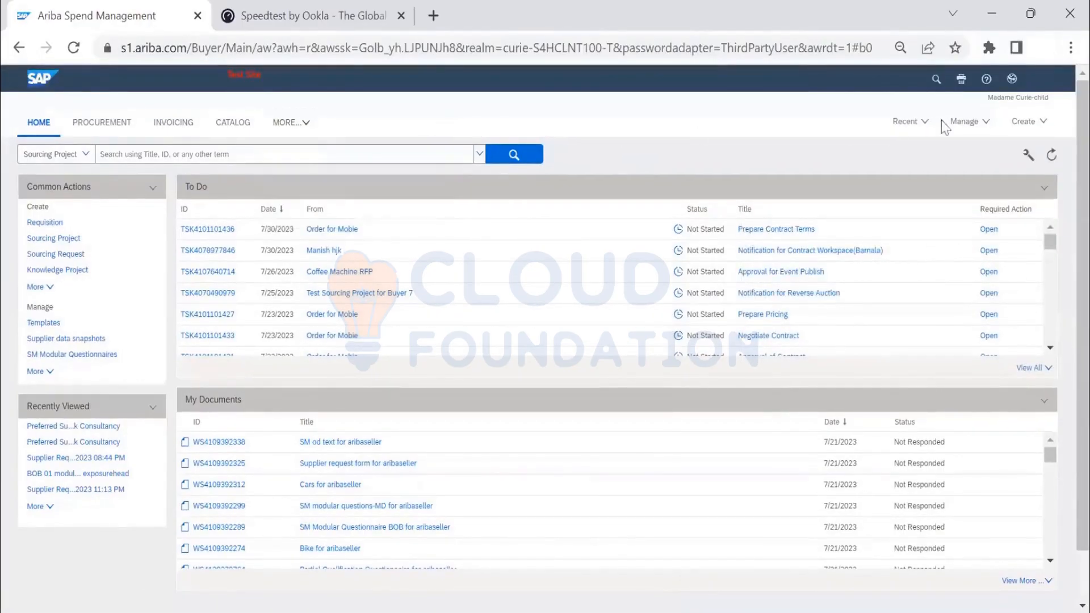
# - View the SM Administration page for importing supplier-related data and return to the Suppliers dashboard
pyautogui.click(960, 122)
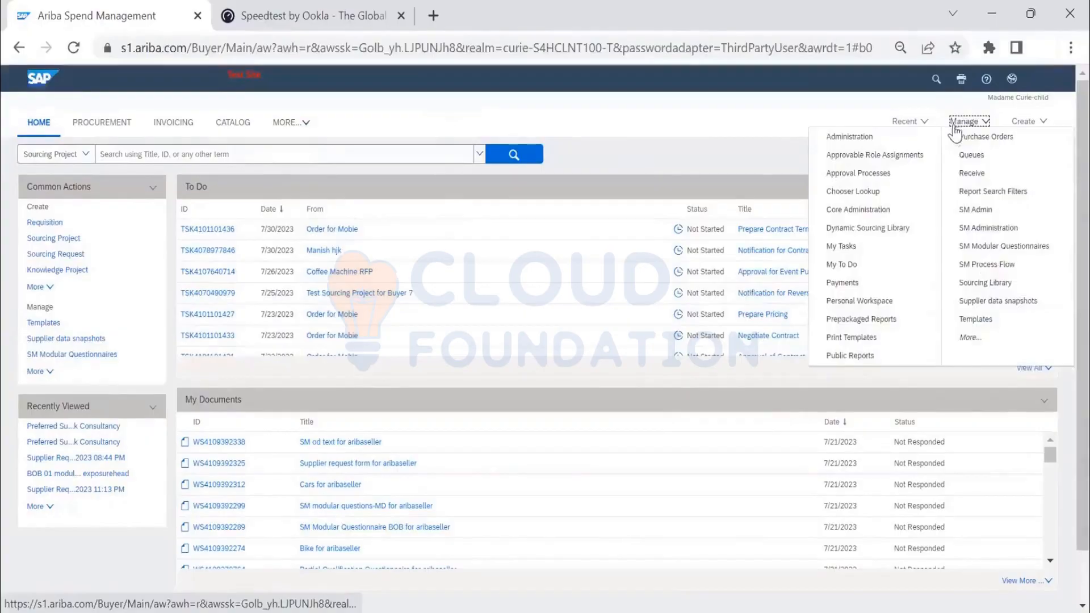
pyautogui.click(990, 230)
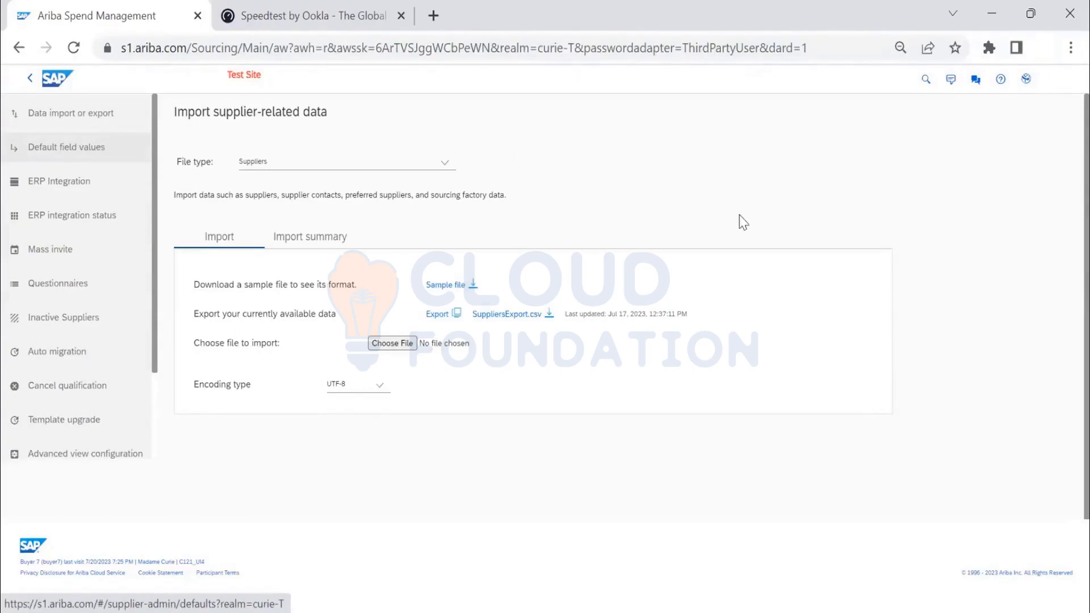
pyautogui.click(64, 81)
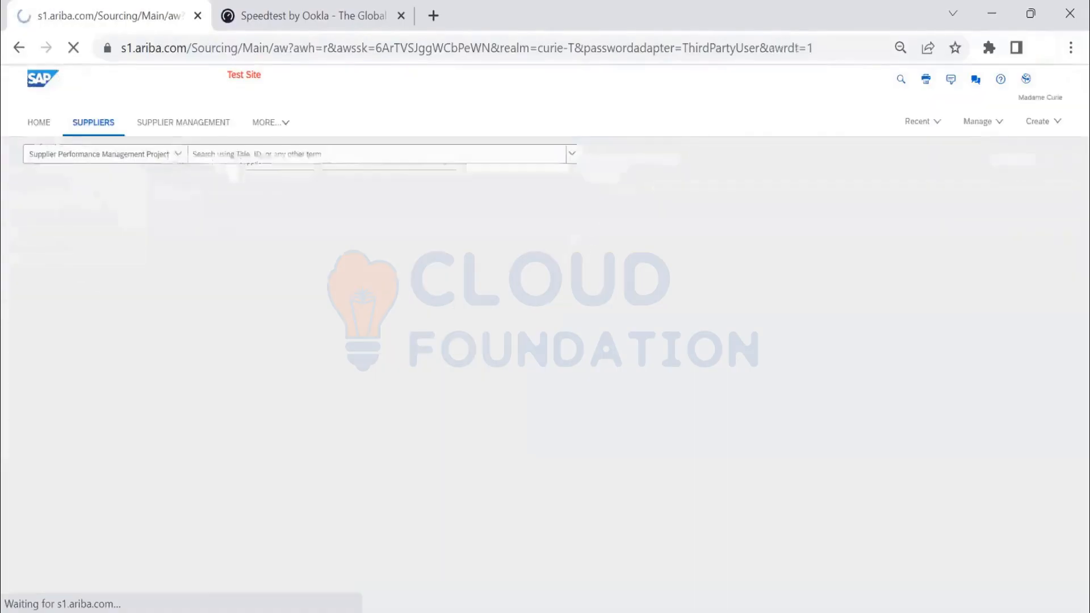
# - Open the aribaseller profile in Supplier Management and show its contacts
pyautogui.click(199, 129)
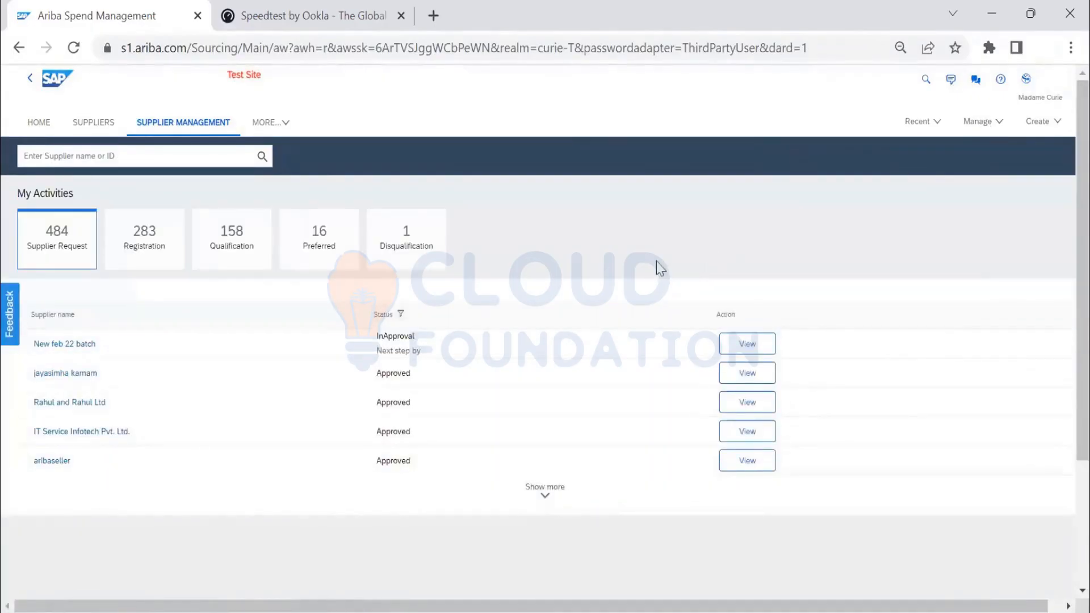
pyautogui.click(53, 461)
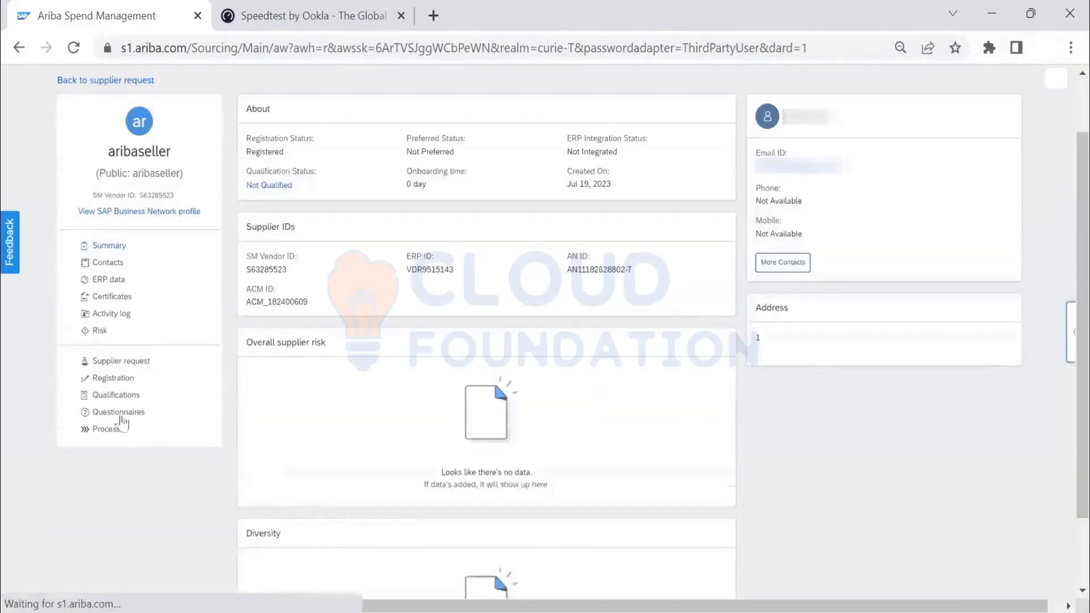
pyautogui.click(109, 266)
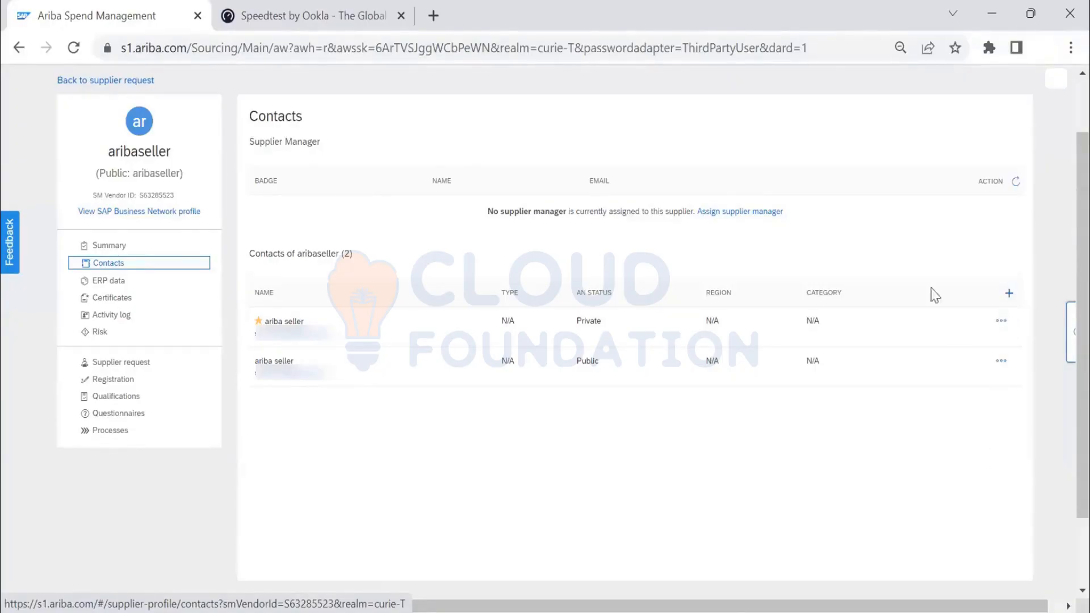
# - Open SM Admin, look through the import file types and set the file type to Supplier qualification data
pyautogui.scroll(2, 988, 119)
pyautogui.click(985, 122)
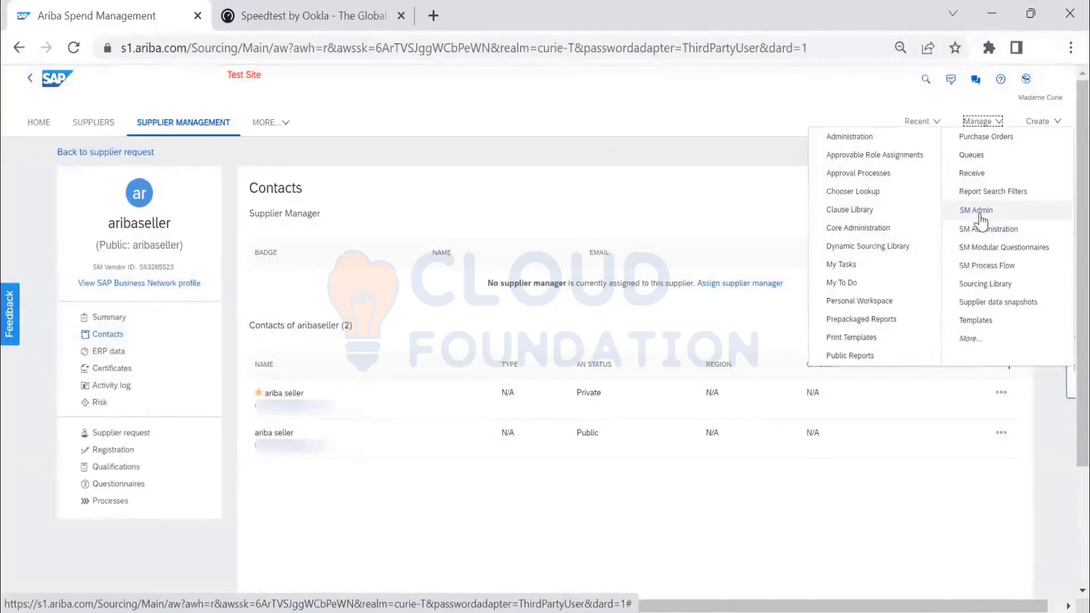
pyautogui.click(977, 213)
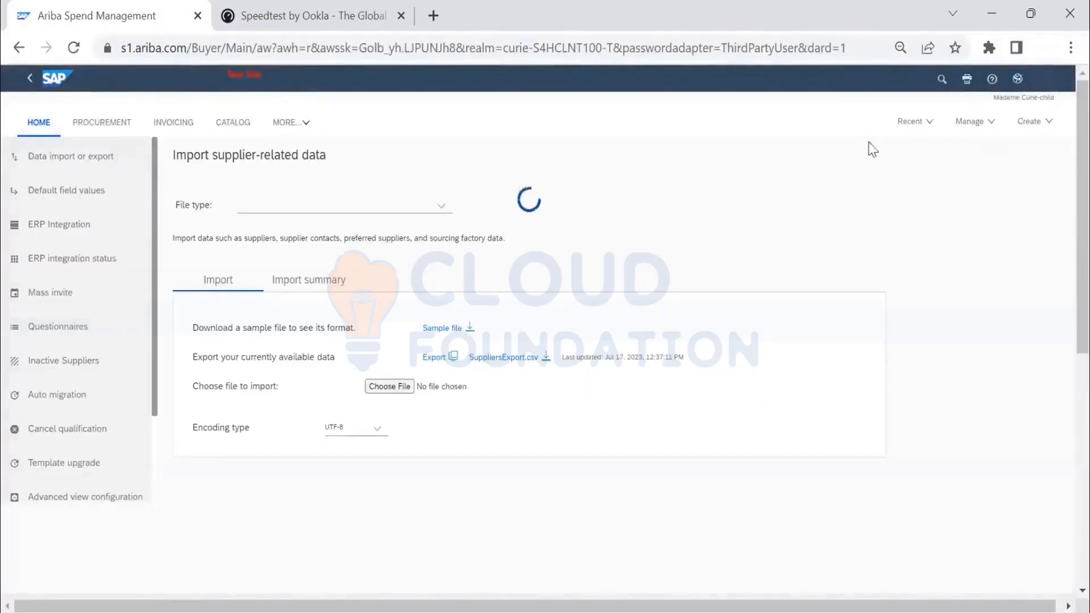
pyautogui.click(317, 207)
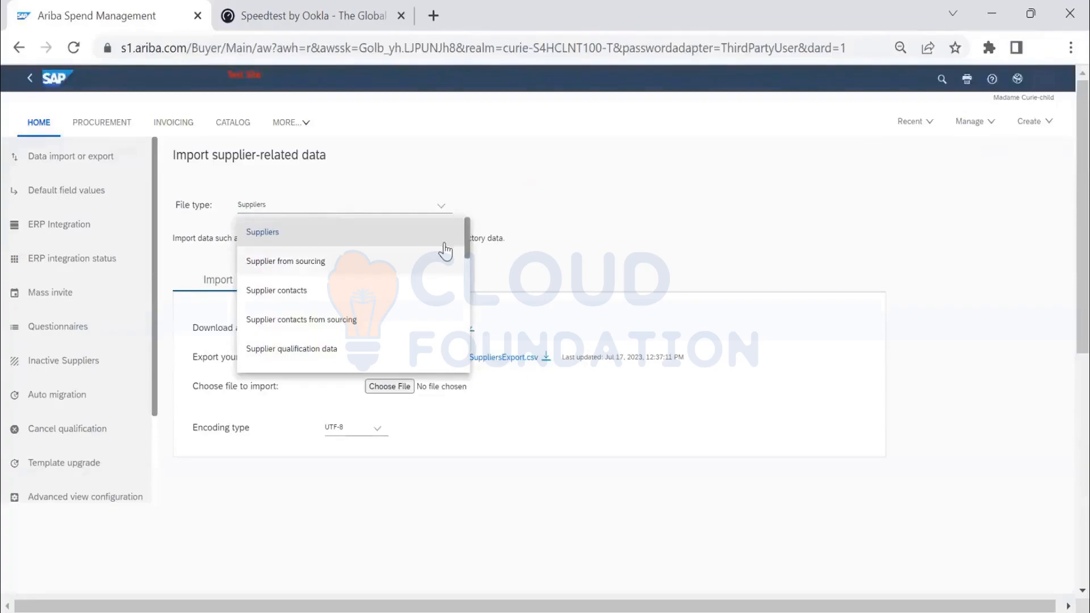
pyautogui.moveTo(465, 254); pyautogui.dragTo(461, 372)
pyautogui.scroll(1, 446, 278)
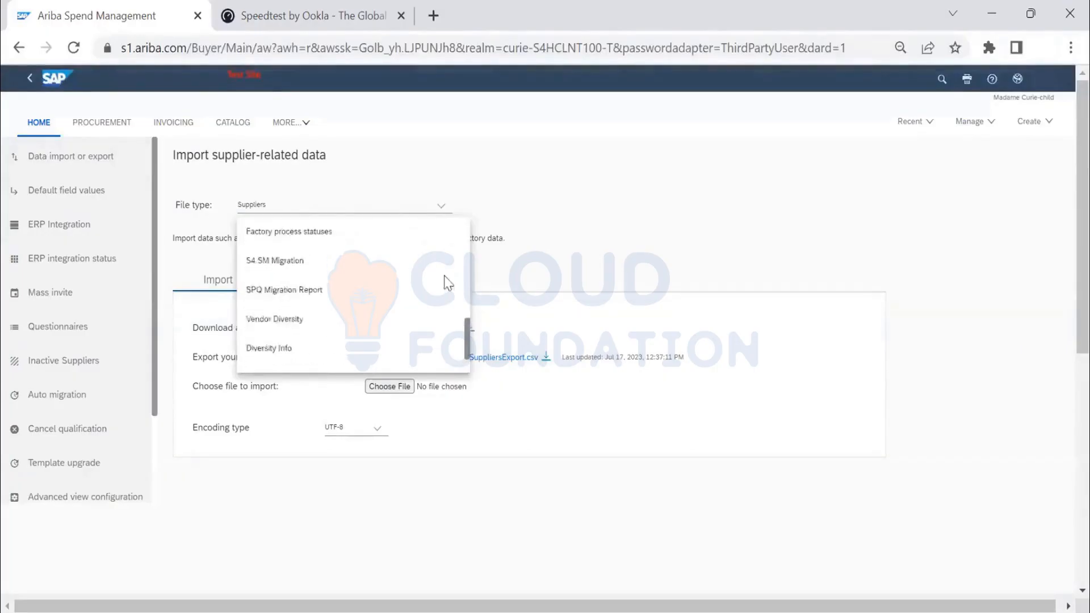
pyautogui.scroll(3, 446, 275)
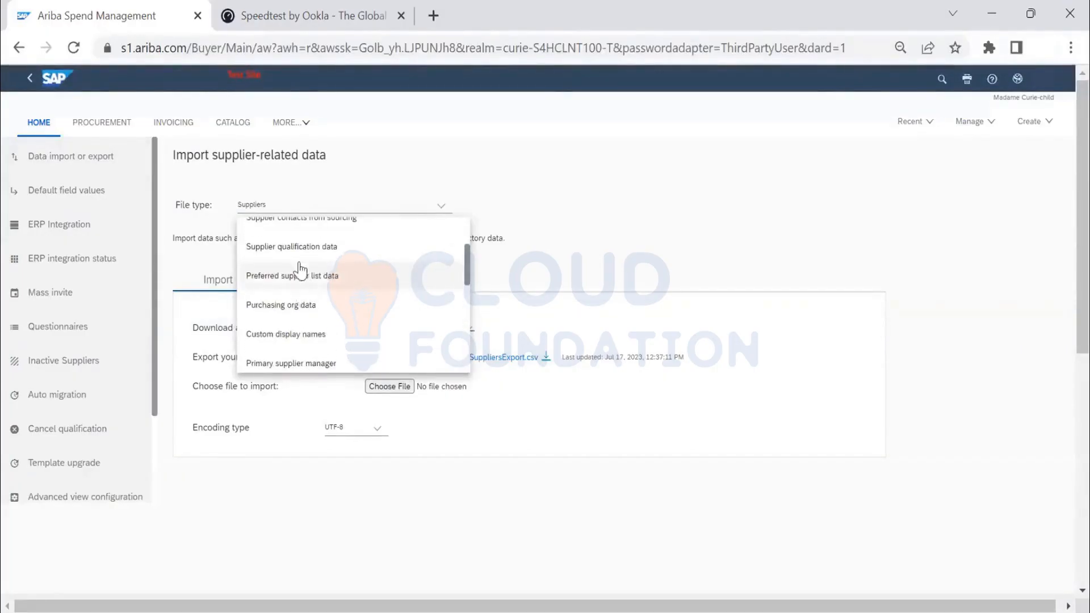
pyautogui.click(298, 250)
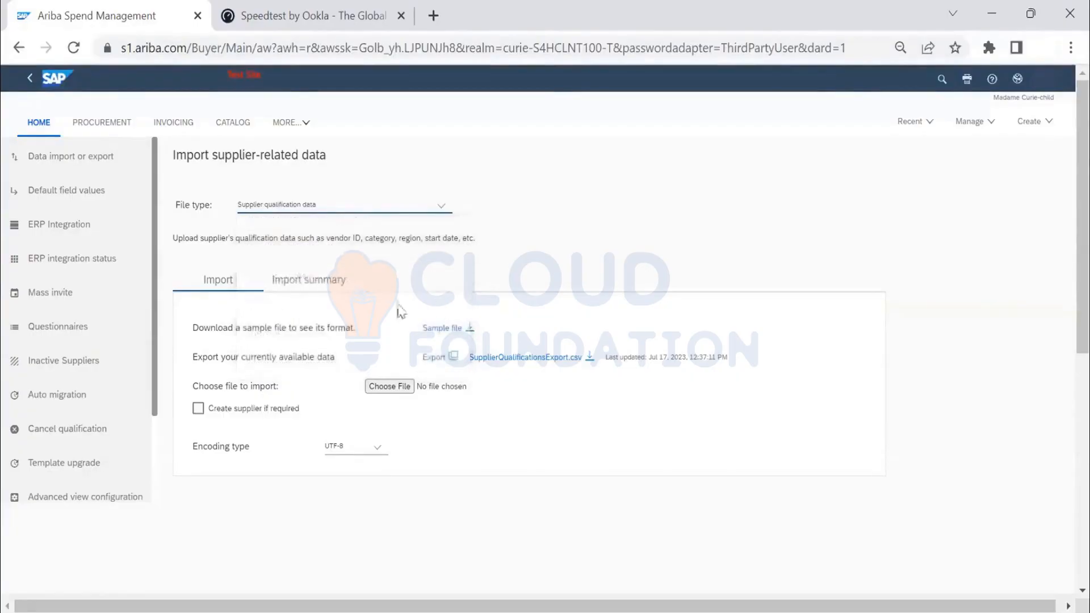